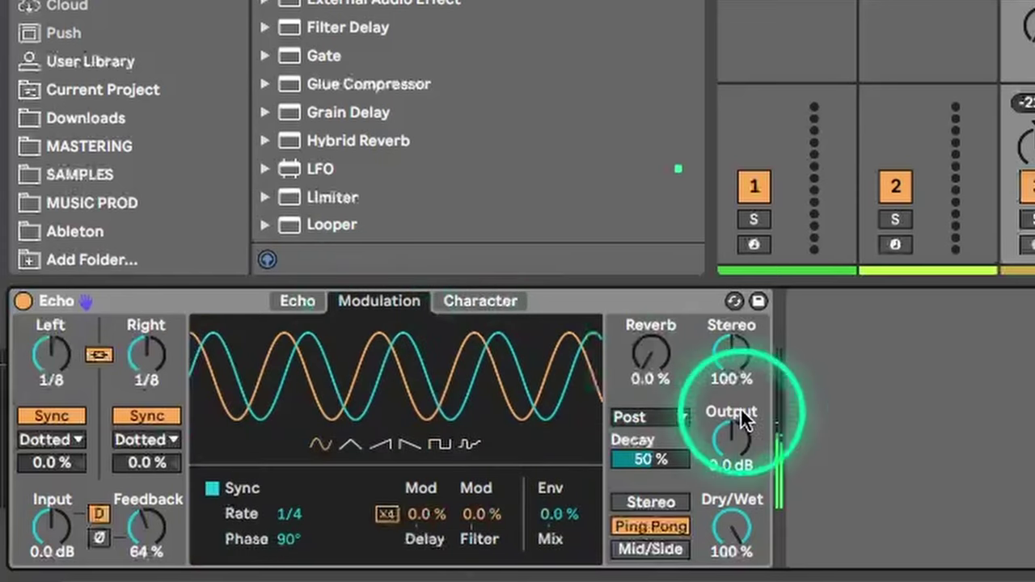
Step: Set the Echo modulation to the random stepped waveform with 72° phase, unsynced at 0.11 Hz
click(471, 444)
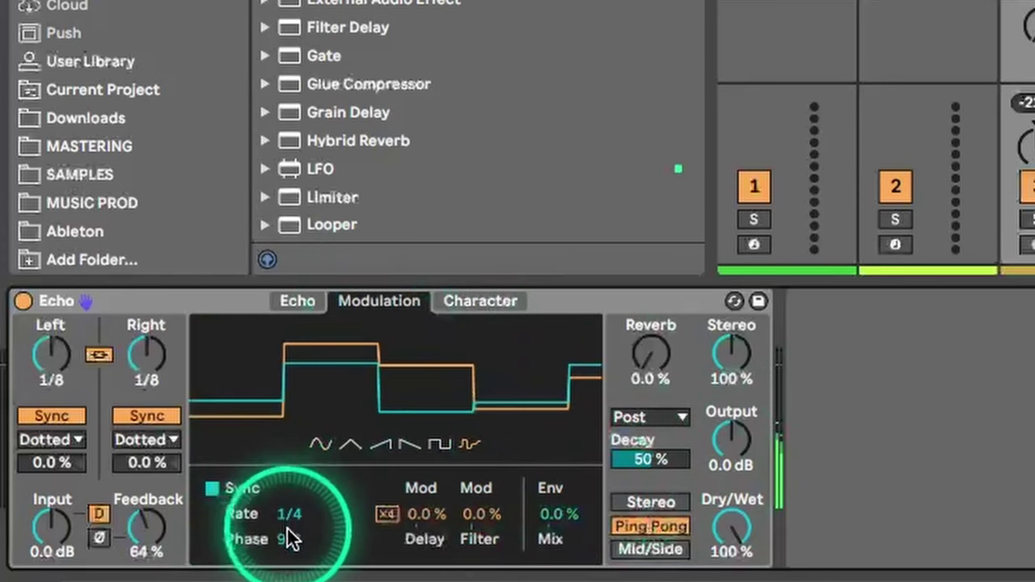
drag(292, 539, 292, 555)
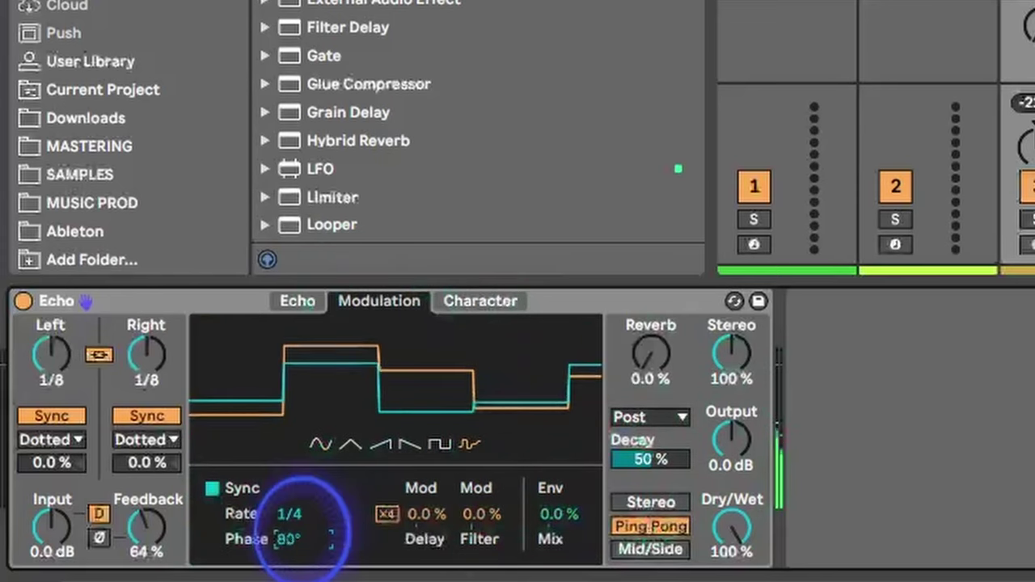
click(212, 488)
drag(304, 518, 304, 566)
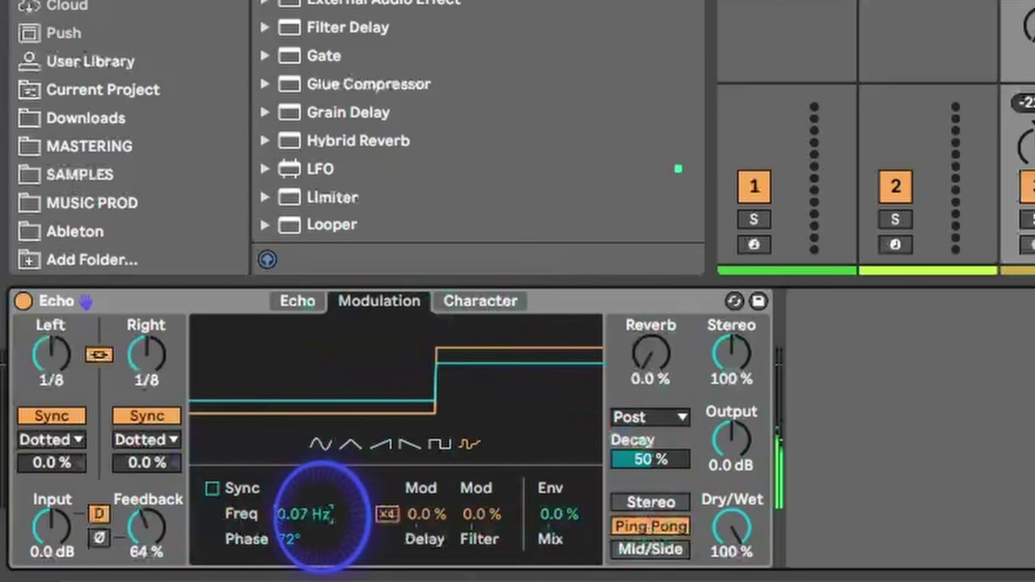
drag(332, 515, 326, 510)
Step: Set the Echo's delay modulation to 6.2 % and its filter modulation to 77 %
click(429, 515)
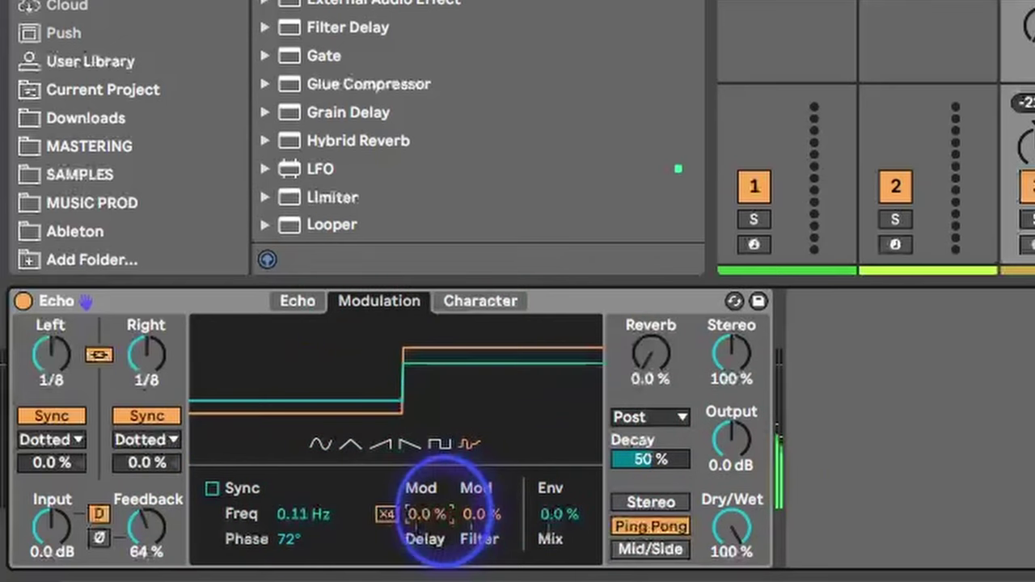
drag(484, 514, 516, 499)
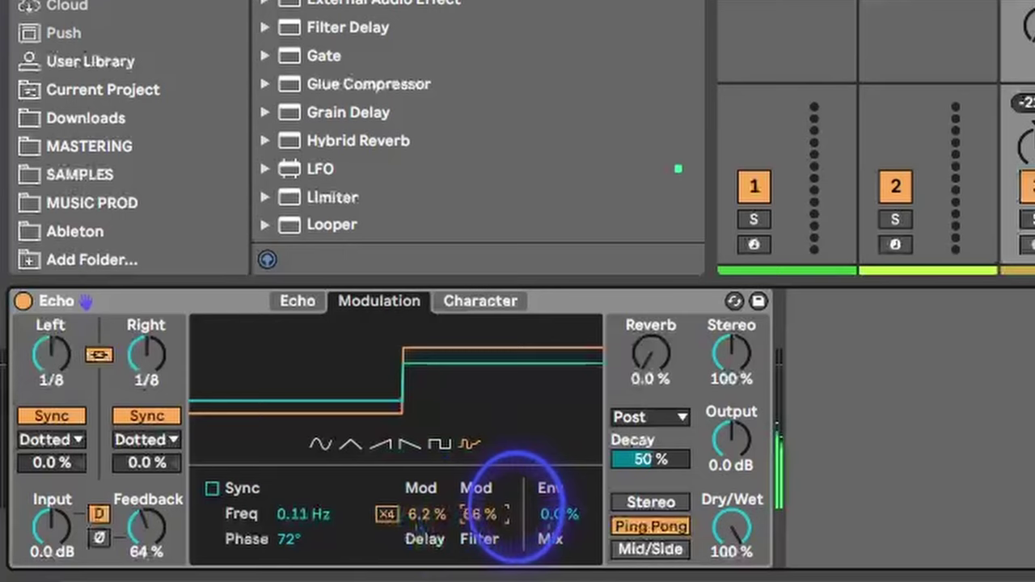
drag(490, 515, 490, 499)
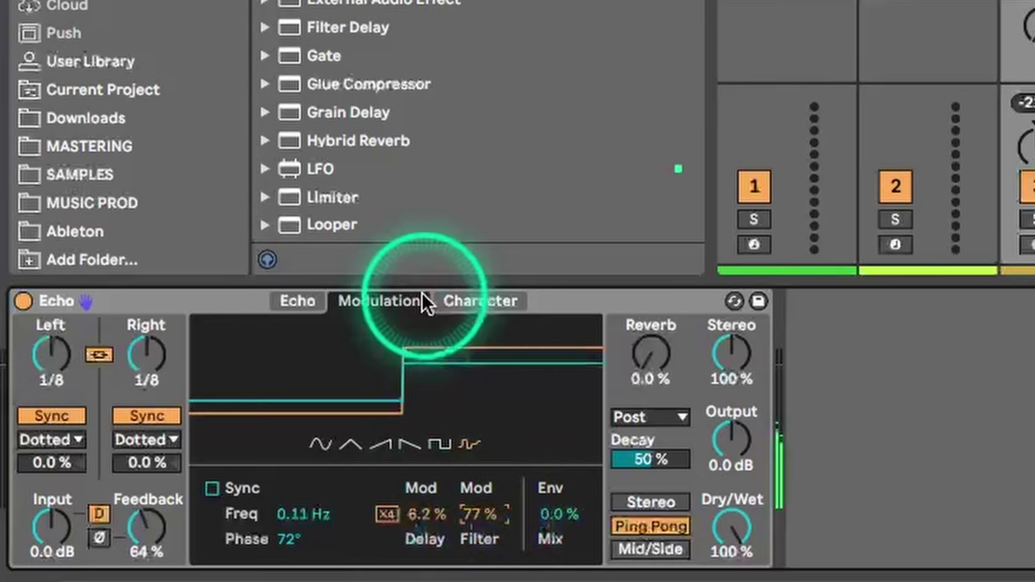
Step: Shape the Echo's filter with a high-pass at about 64.6 Hz, resonance 0.27, and a low-pass at 5.58 kHz, resonance 0.28
click(318, 306)
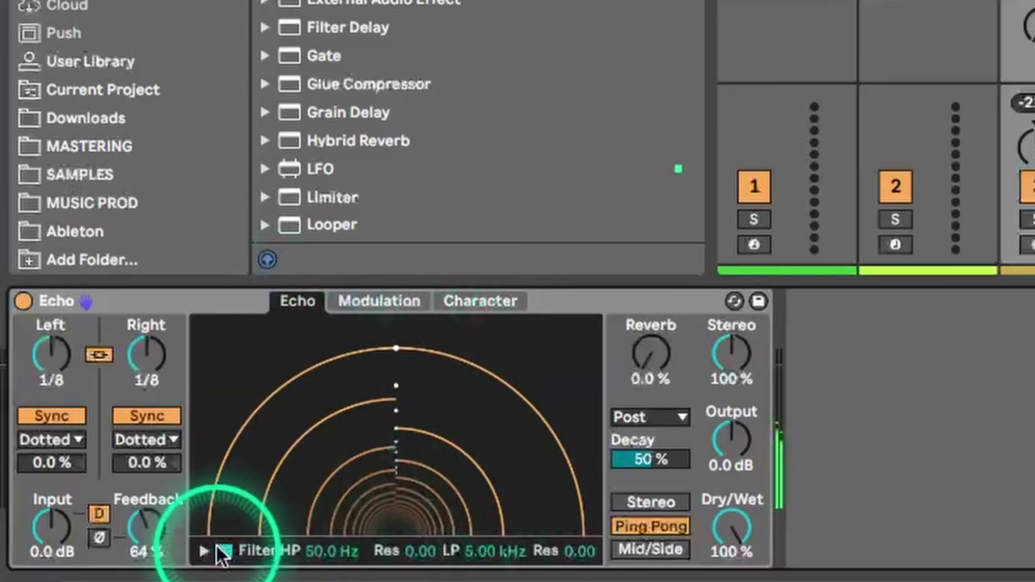
click(203, 551)
drag(273, 507, 285, 474)
drag(513, 527, 520, 461)
drag(284, 473, 266, 463)
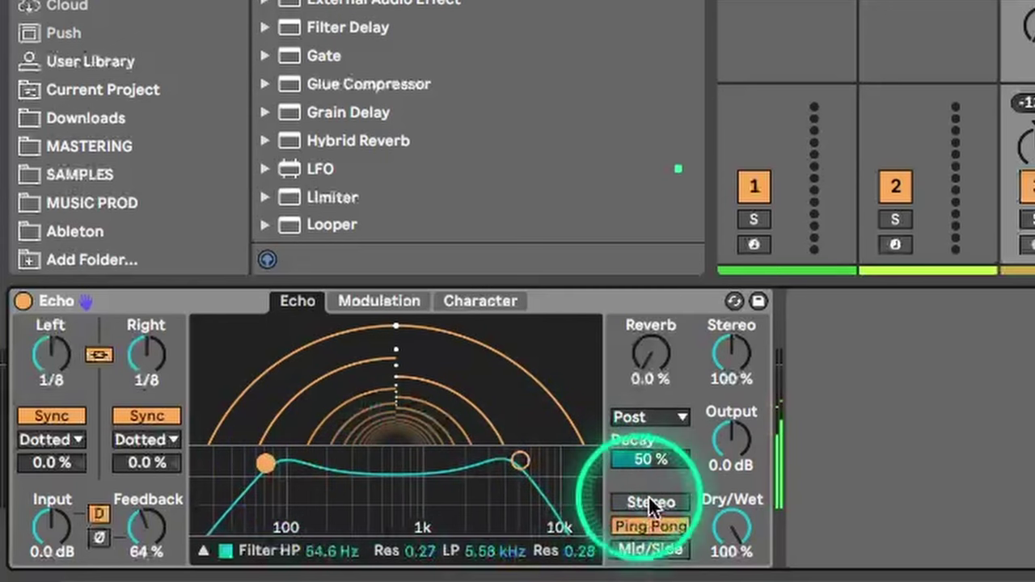
Step: Lower the Echo's output to -8.3 dB and adjust its input gain
drag(758, 443, 744, 440)
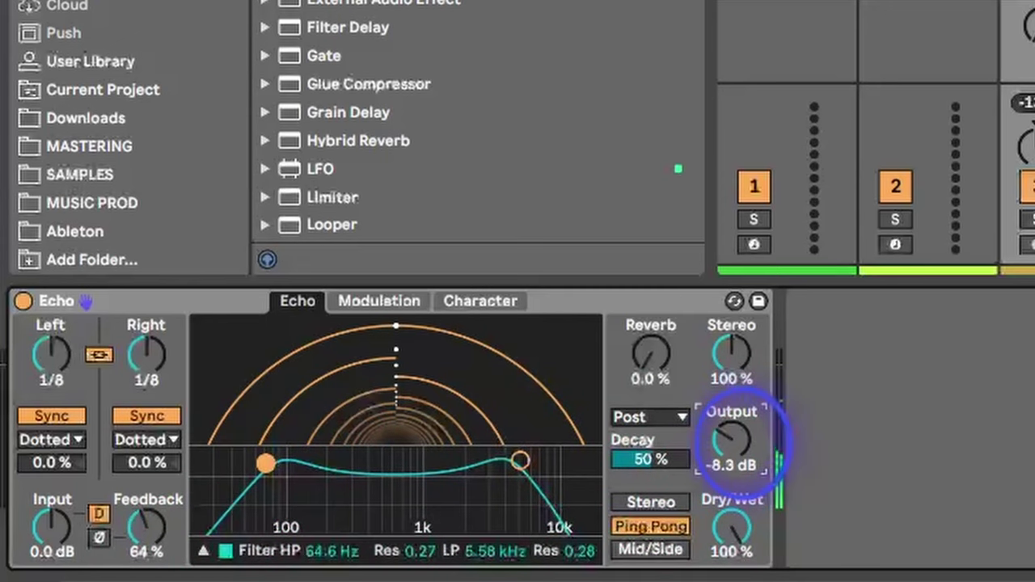
drag(51, 527, 55, 538)
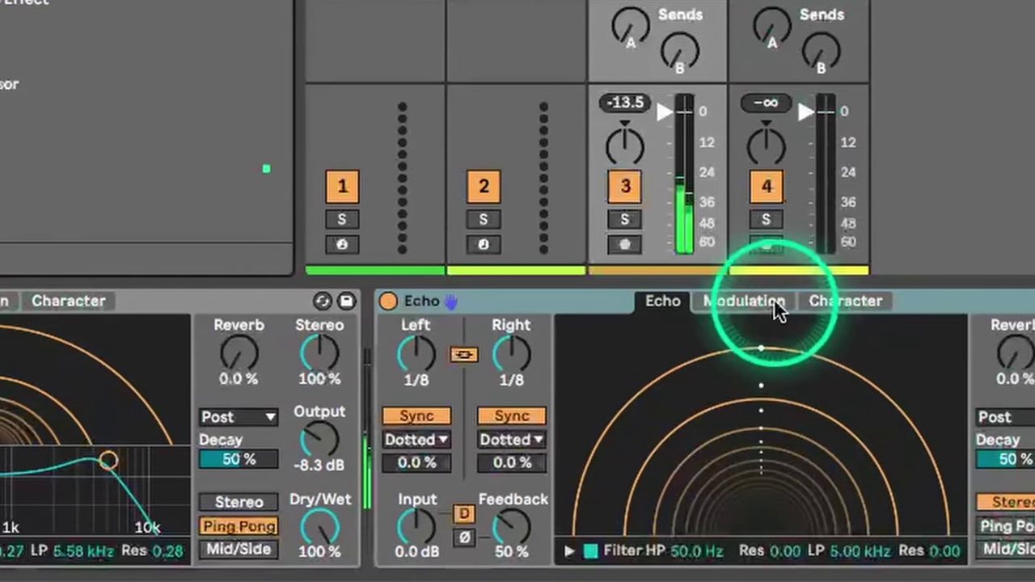
Step: Set the second Echo's dry/wet mix to 49 %
click(897, 300)
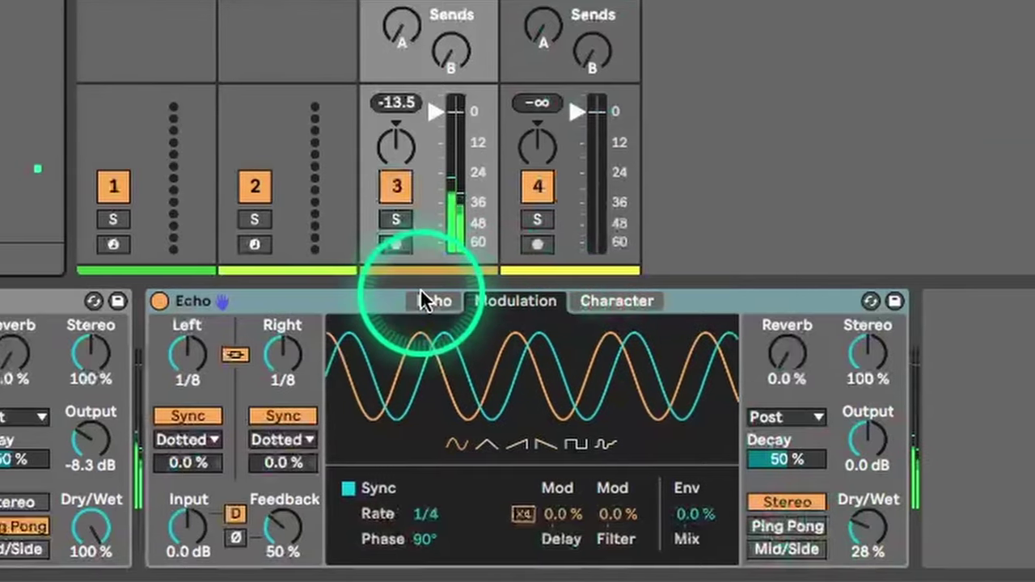
click(510, 301)
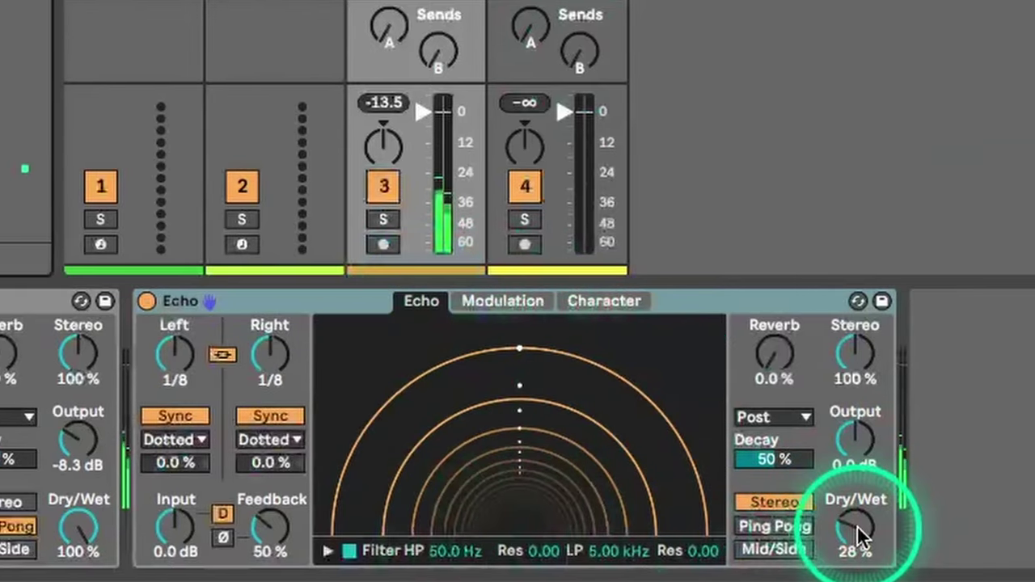
drag(859, 534, 859, 524)
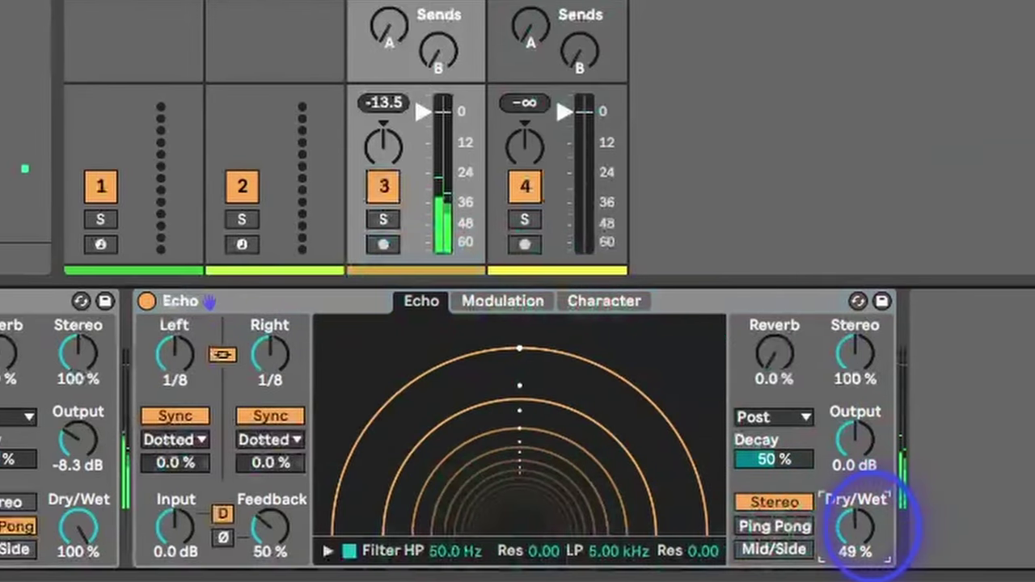
Step: Shape the second Echo's filter by raising the high-pass cutoff and resonance and setting the low-pass to 3.23 kHz with resonance 0.26
click(327, 551)
drag(373, 522, 429, 471)
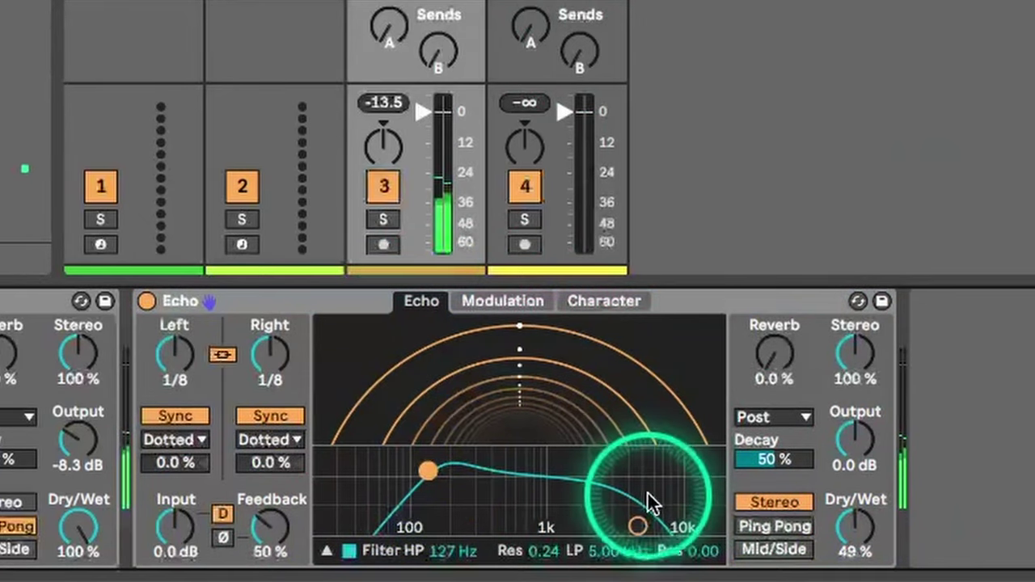
drag(638, 527, 612, 464)
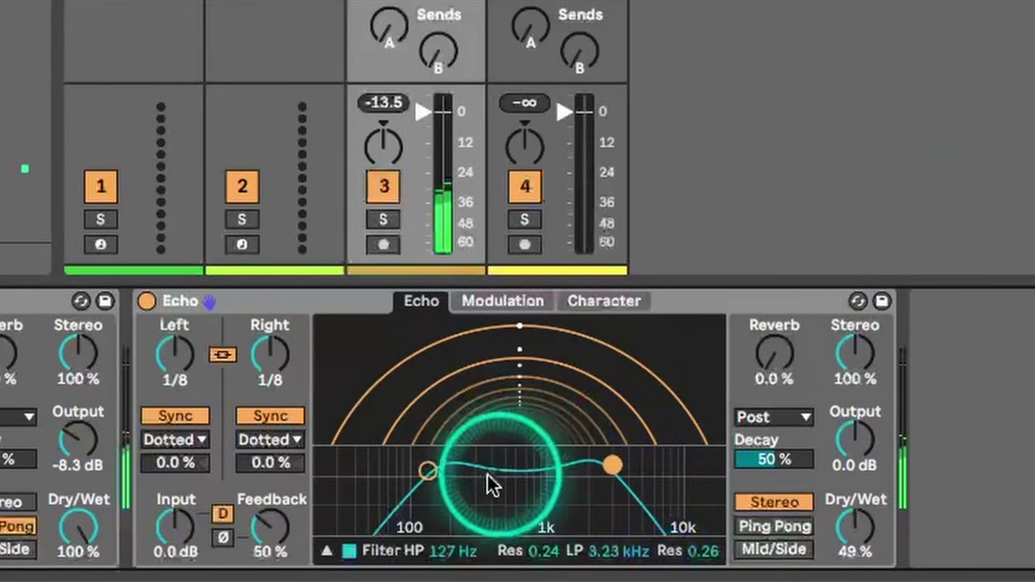
drag(427, 470, 445, 456)
Step: Set the second Echo's input gain to 15 dB and its output to -8.8 dB
click(525, 301)
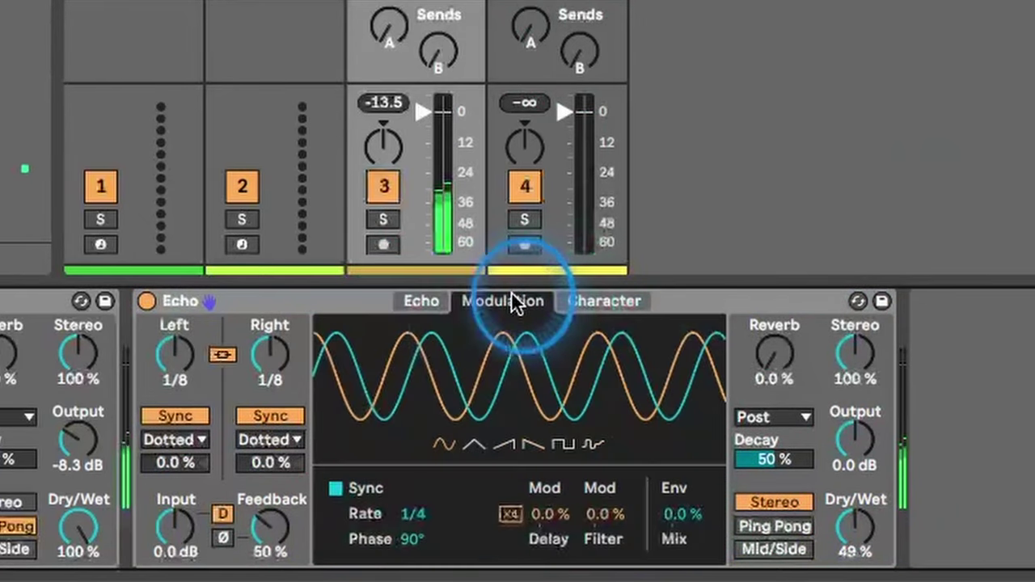
drag(859, 414, 859, 454)
drag(177, 548, 178, 518)
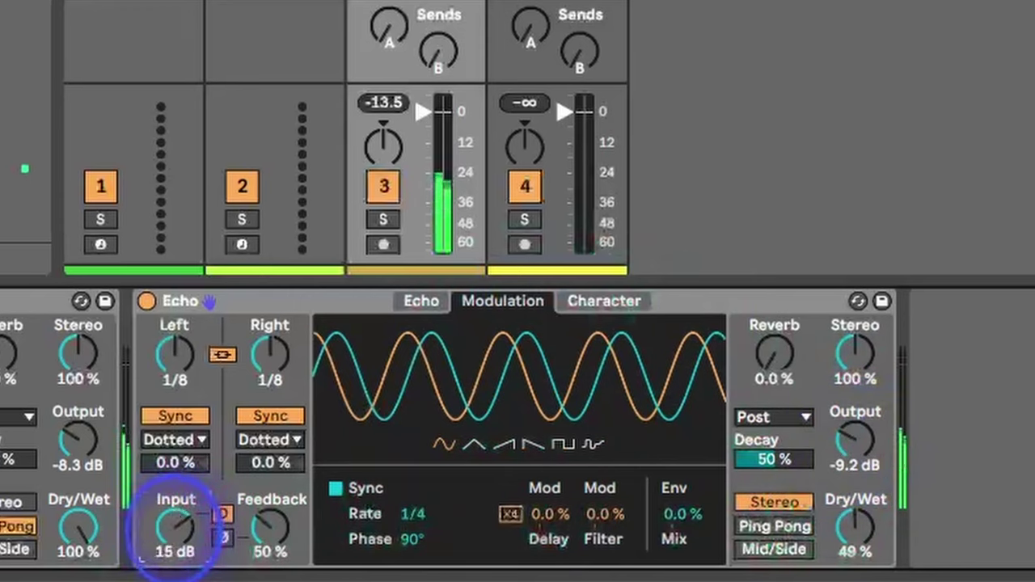
drag(859, 437, 859, 432)
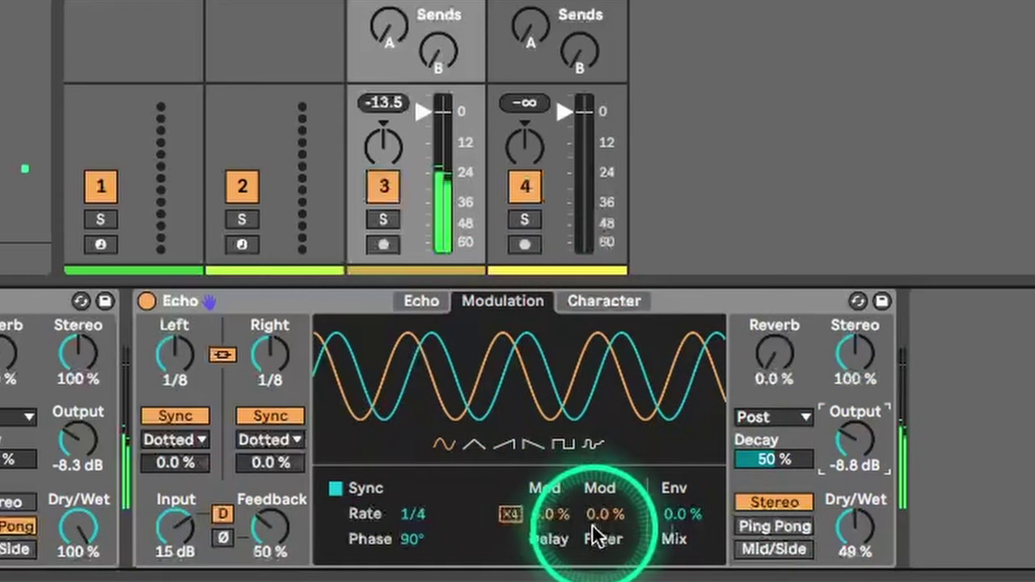
Step: Set the second Echo's filter modulation to 68 %, unsynced at 0.08 Hz, and switch its channel mode to Ping Pong
drag(595, 533, 594, 524)
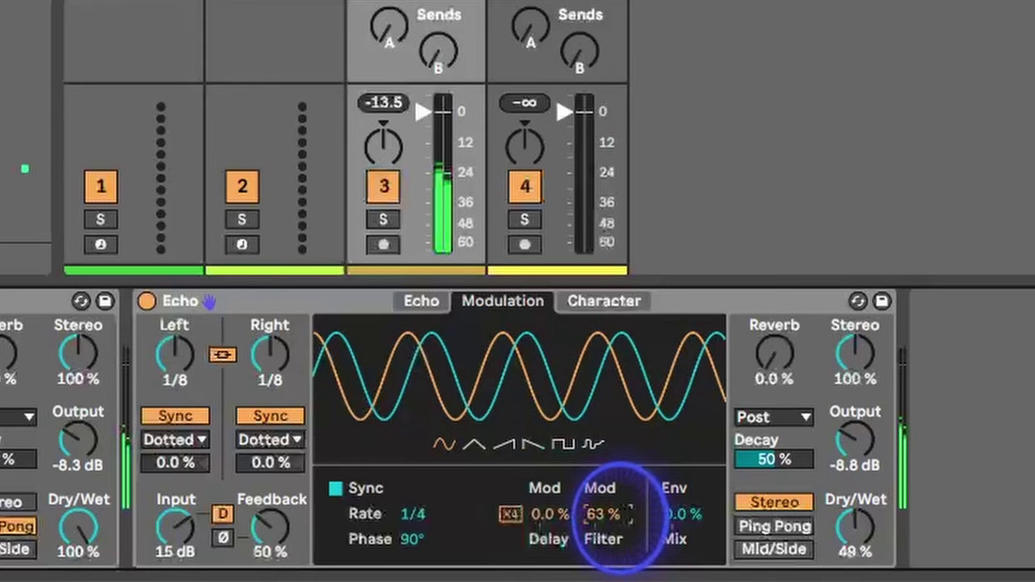
click(336, 489)
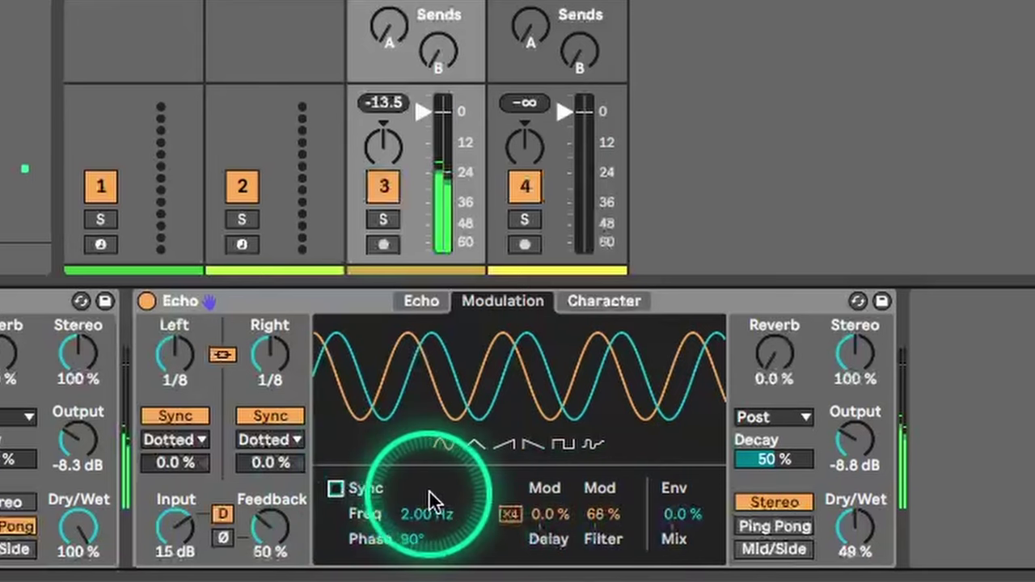
drag(447, 526, 447, 570)
drag(459, 514, 451, 520)
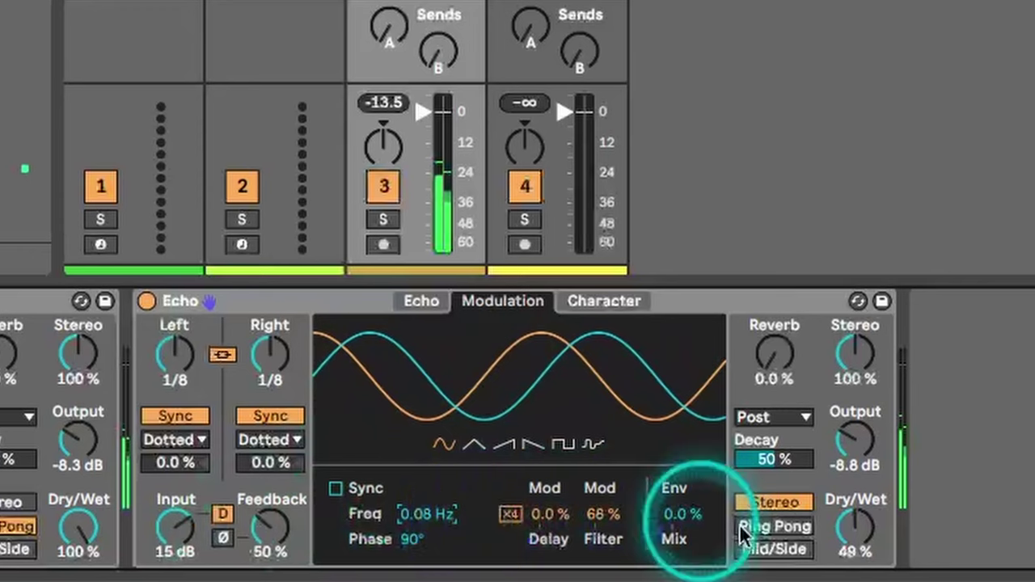
click(787, 524)
Step: Enable Noise in the second Echo's character settings with amount 21 % and morph 60 %
click(459, 302)
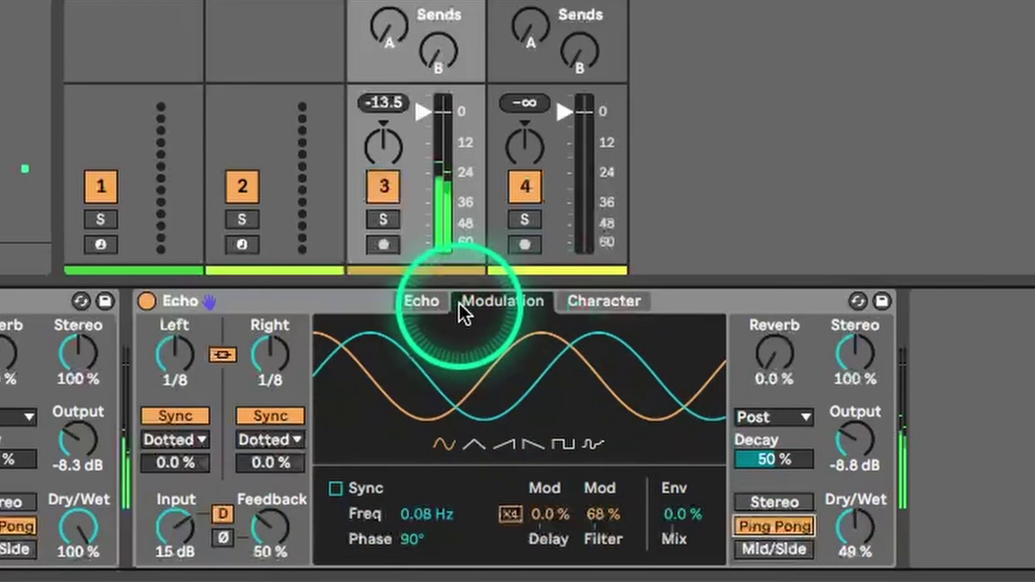
click(569, 306)
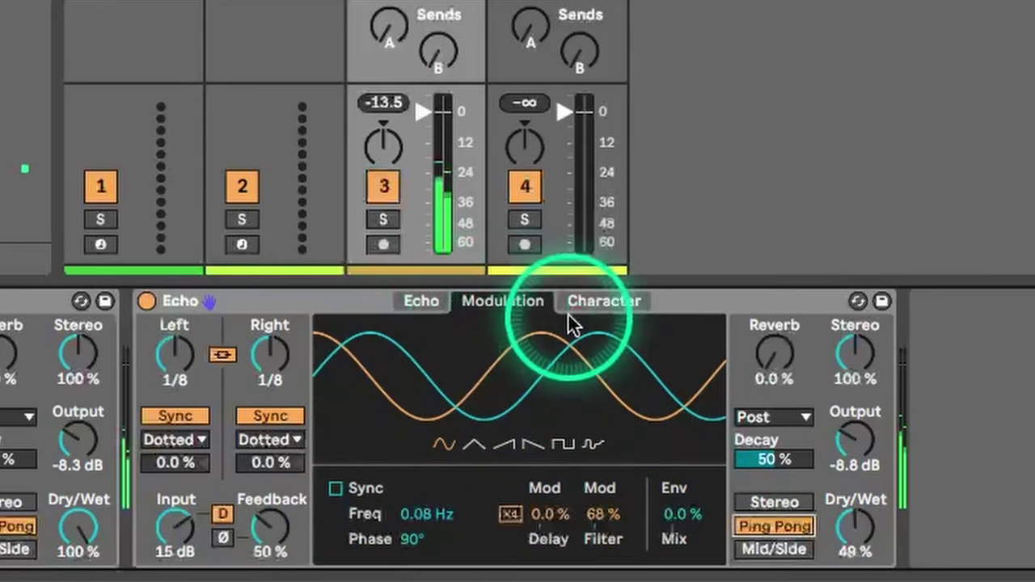
click(386, 456)
click(328, 440)
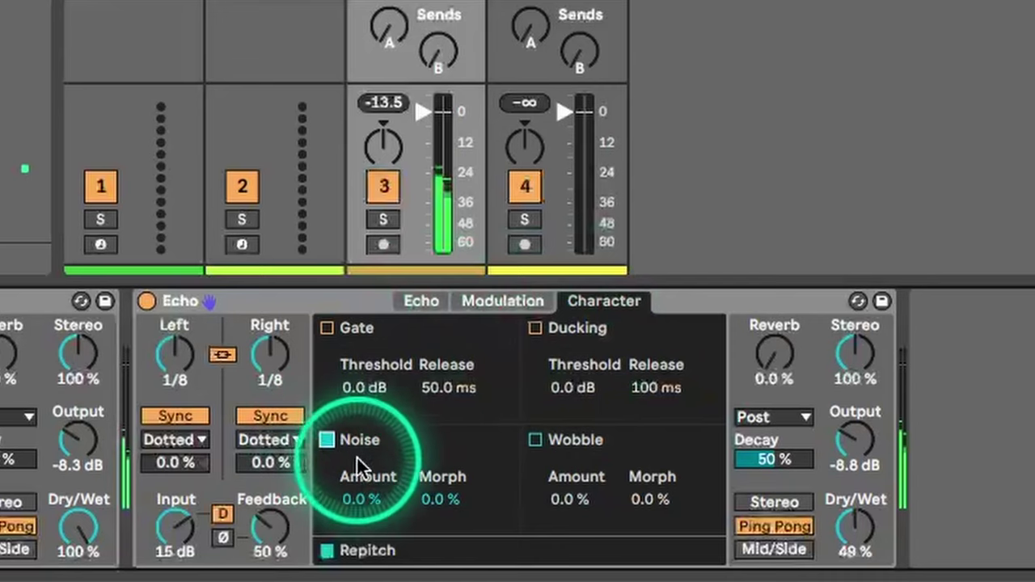
drag(372, 500, 373, 495)
drag(453, 500, 469, 495)
drag(360, 499, 362, 495)
Step: Set the second Echo's feedback to 69 % and place its reverb in the feedback path with a 19 % decay
mouse_move(269, 538)
mouse_down()
mouse_move(276, 527)
mouse_move(276, 553)
mouse_up()
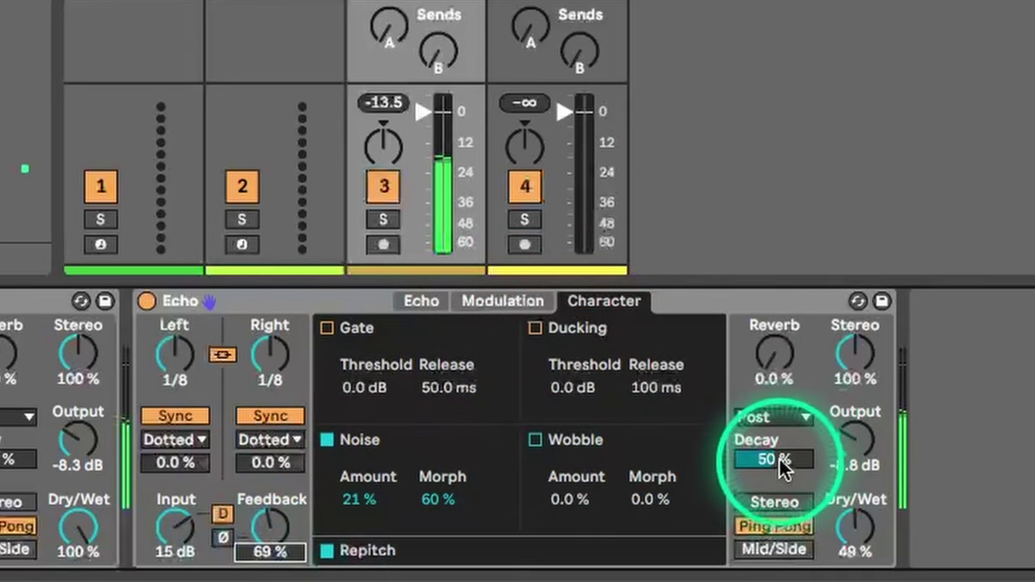
click(773, 416)
click(770, 482)
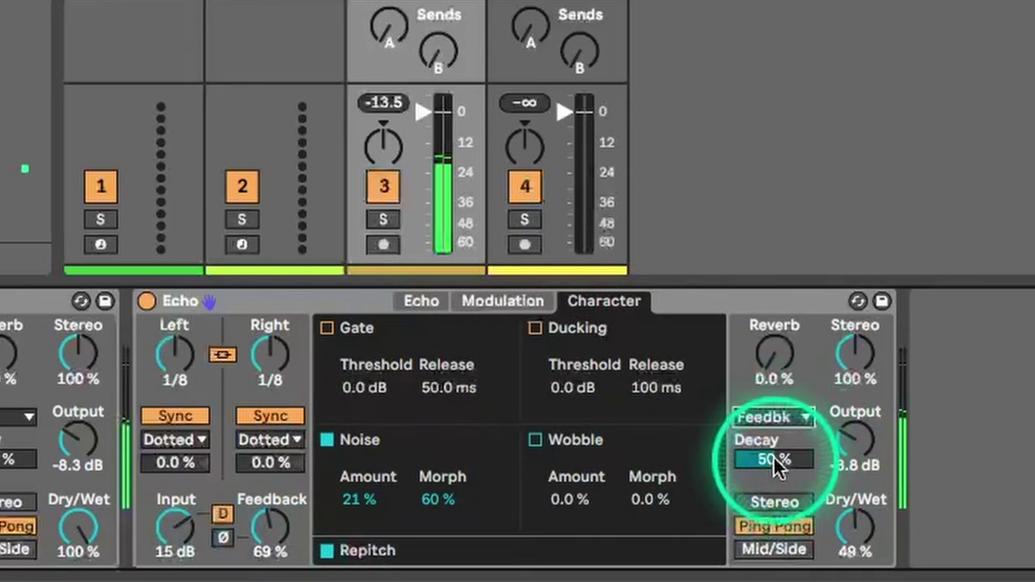
mouse_move(773, 457)
mouse_down()
mouse_move(773, 485)
mouse_move(780, 453)
mouse_up()
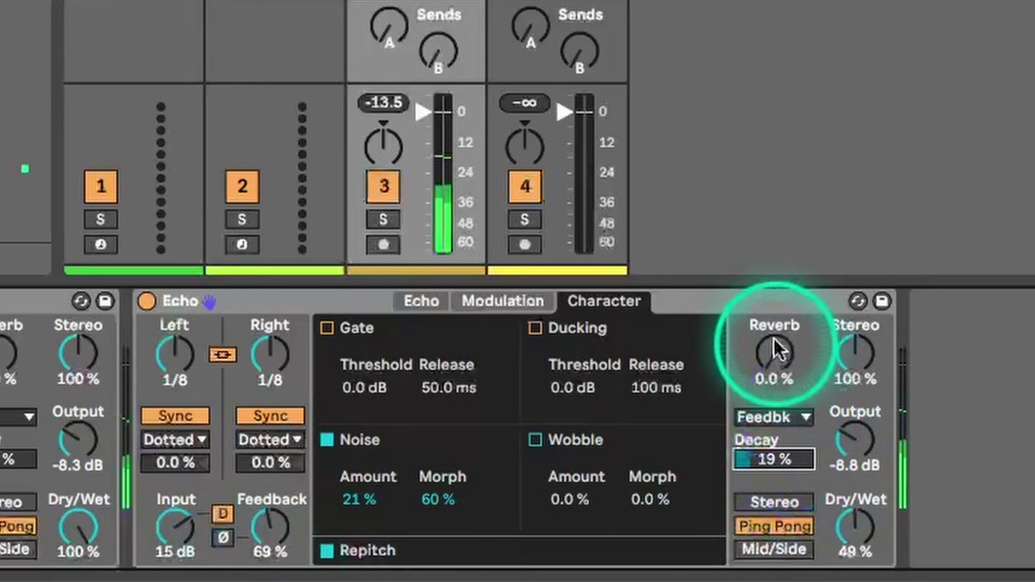
Step: Set the second Echo's reverb to 57 % with 12 % decay and reduce its feedback to 61 %
drag(779, 354, 787, 351)
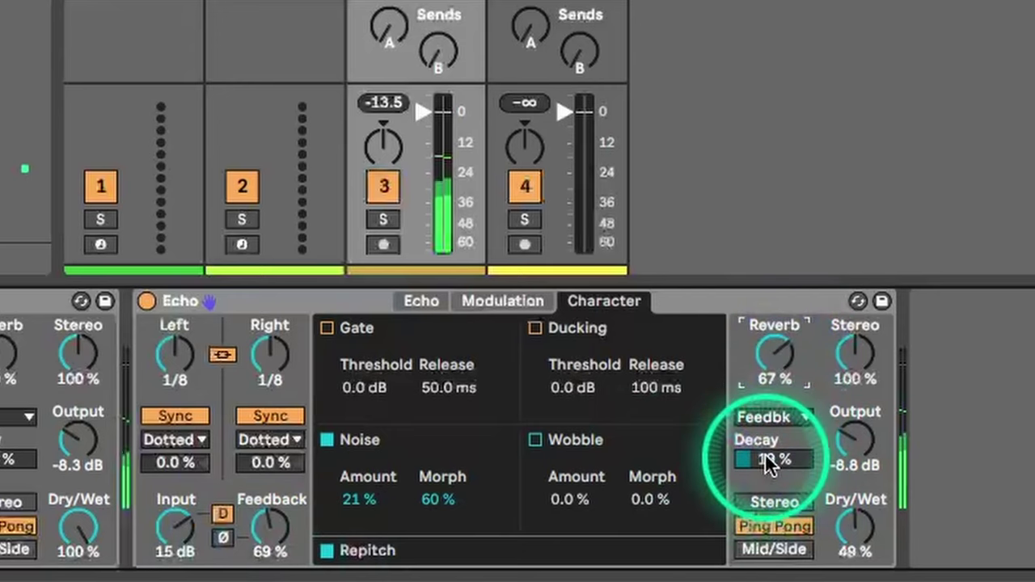
drag(774, 460, 773, 460)
drag(783, 349, 783, 357)
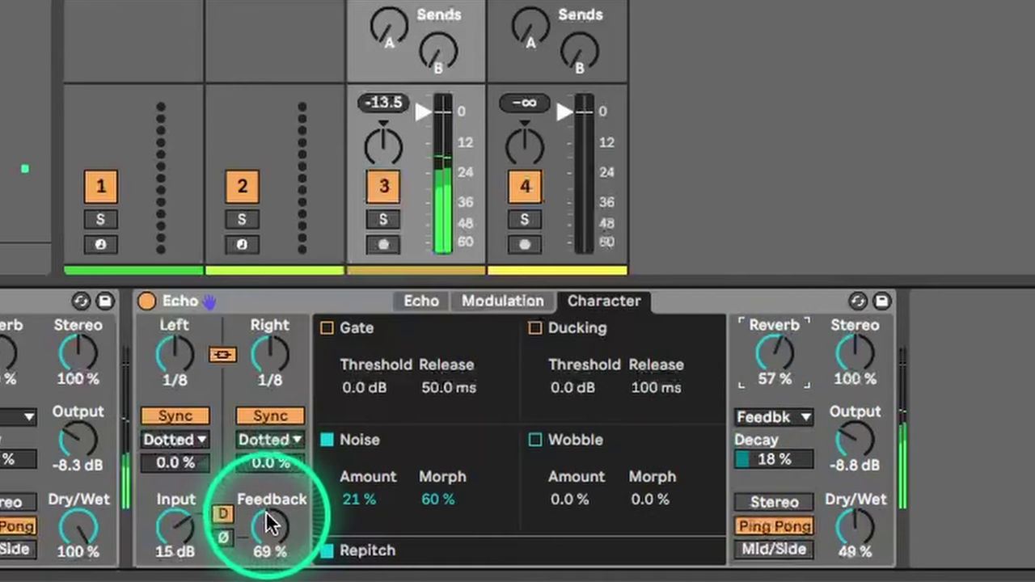
drag(271, 526, 271, 534)
drag(773, 459, 773, 462)
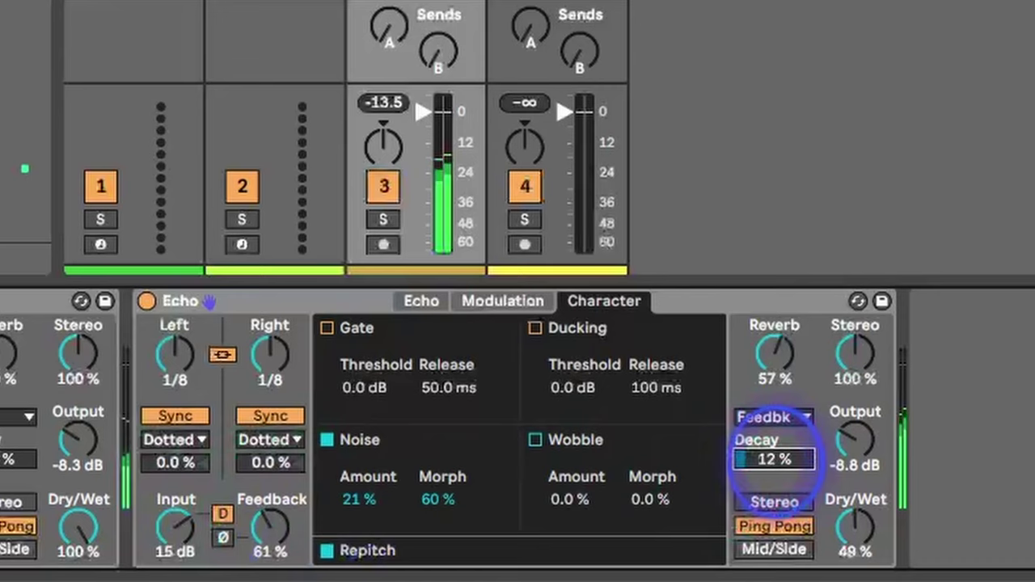
Step: Reduce the second Echo's reverb to 19 % and its decay to 10 %, keeping dry/wet at 49 %
drag(869, 544, 869, 542)
drag(776, 347, 788, 351)
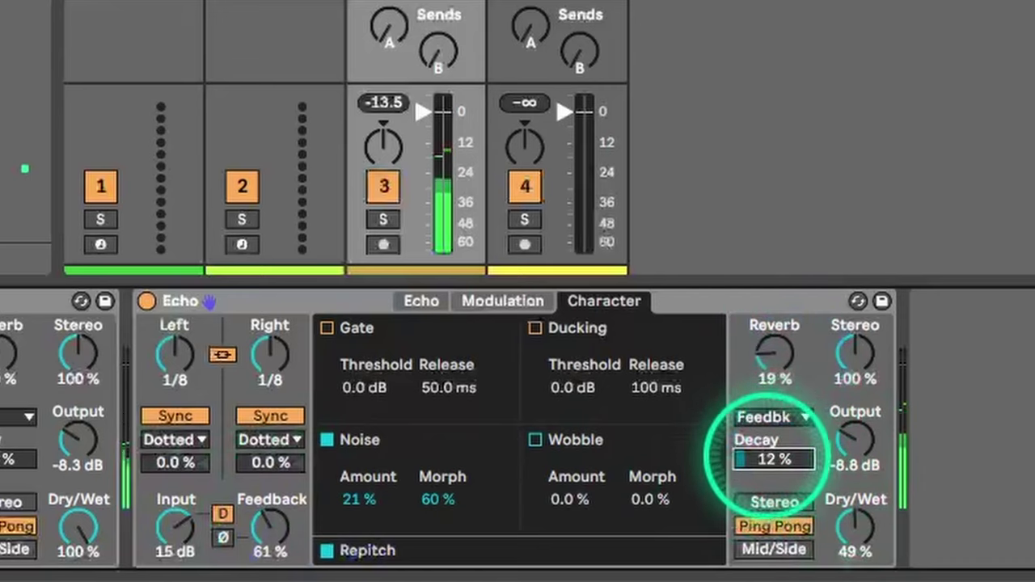
drag(764, 458, 765, 461)
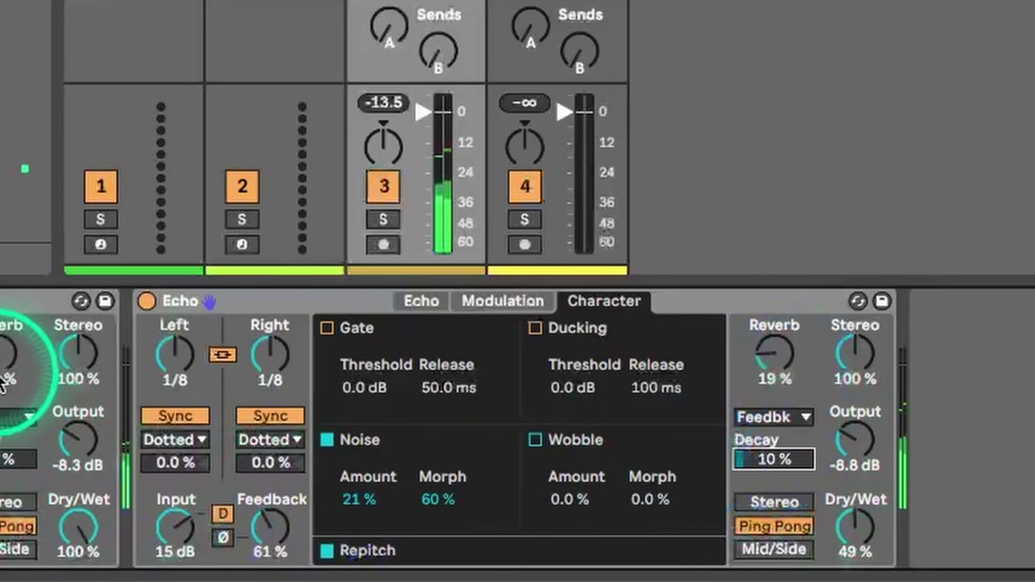
Step: Set the first Echo's reverb to 83 % with 73 % decay, keeping the reverb position at Post
click(18, 417)
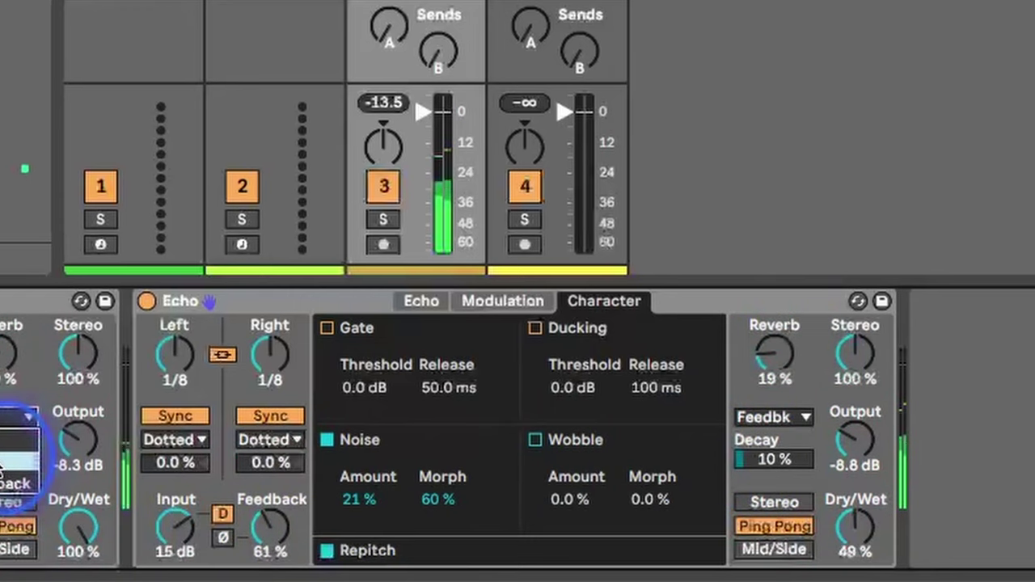
drag(5, 360, 8, 354)
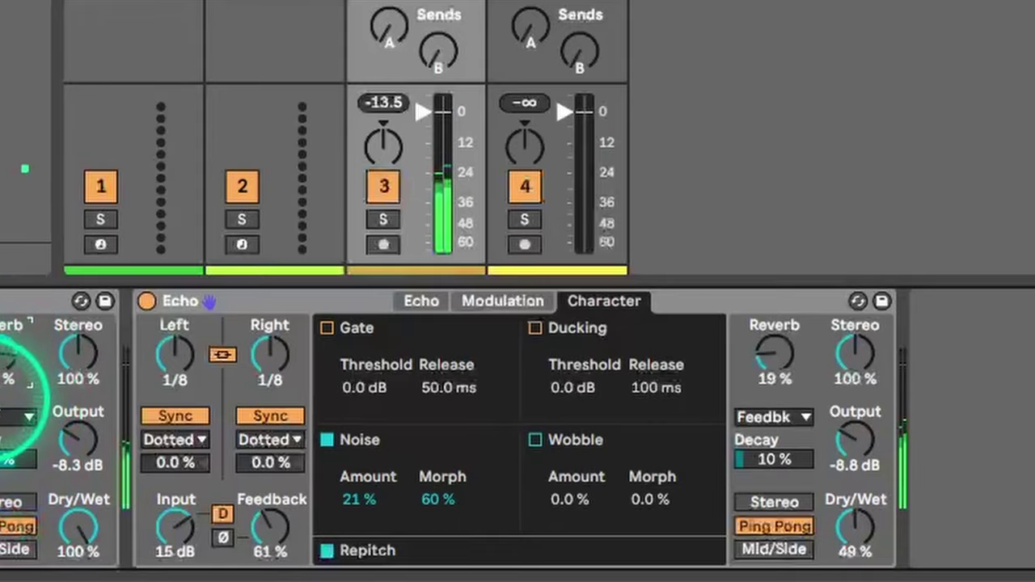
click(4, 457)
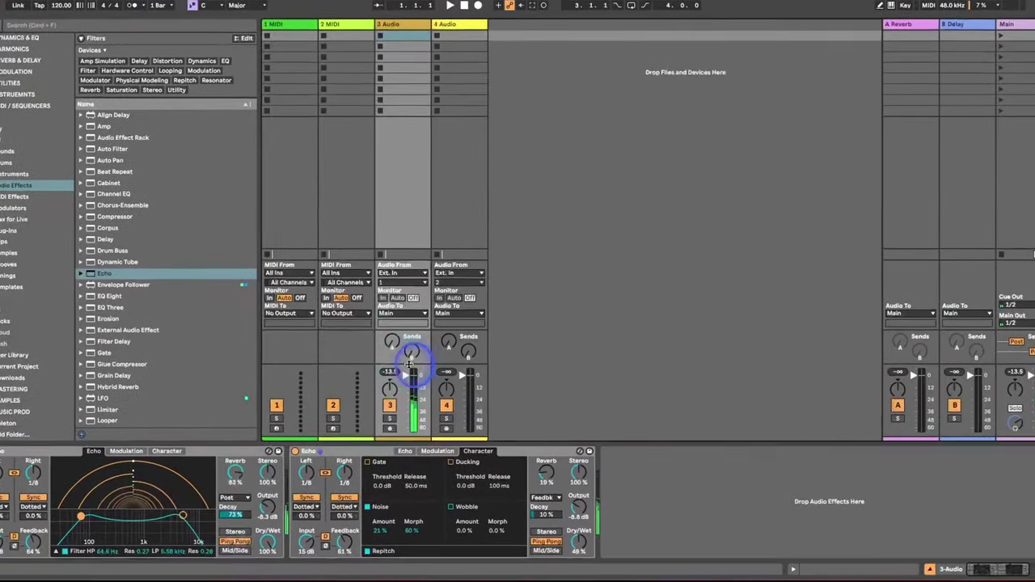
Step: Collapse the second Echo and add three LFO devices after it on the 3 Audio track
drag(410, 364, 410, 154)
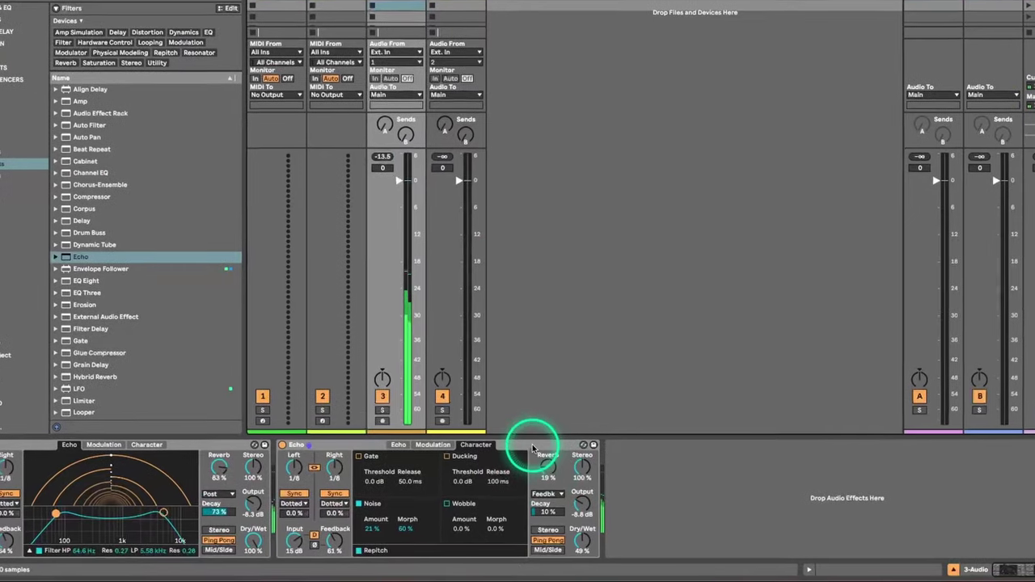
double_click(533, 451)
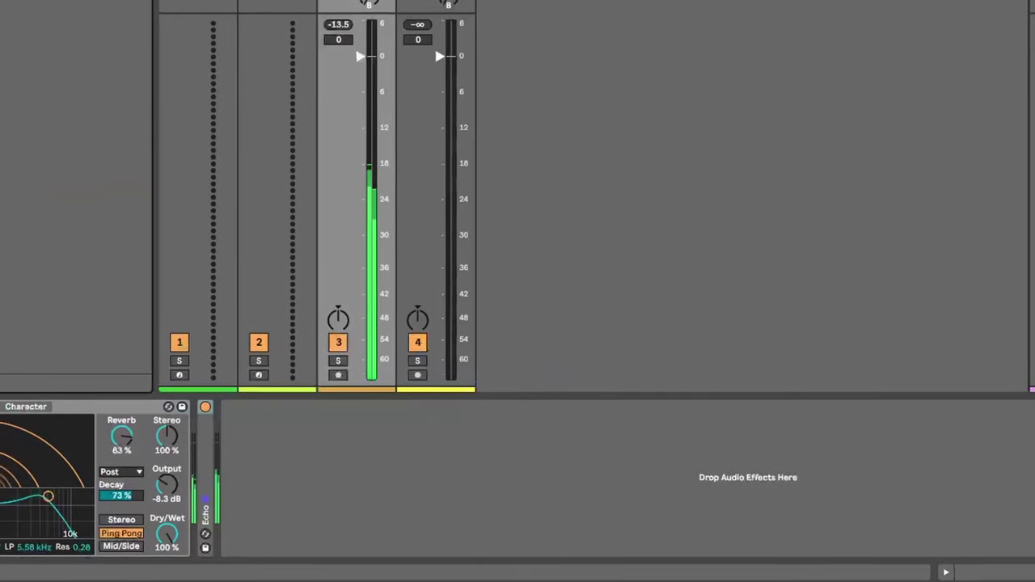
key(Return)
key(ctrl+d)
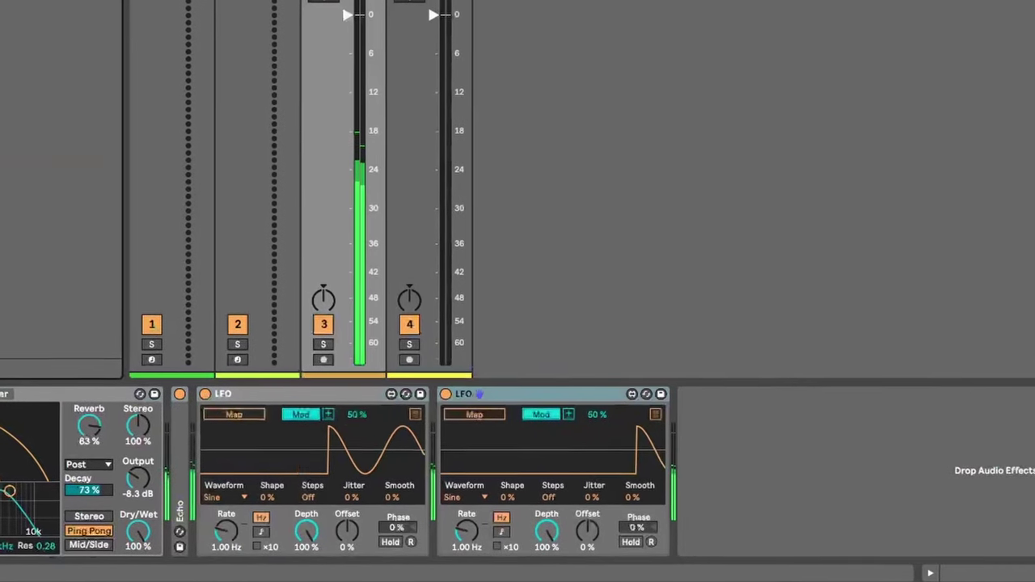
key(ctrl+d)
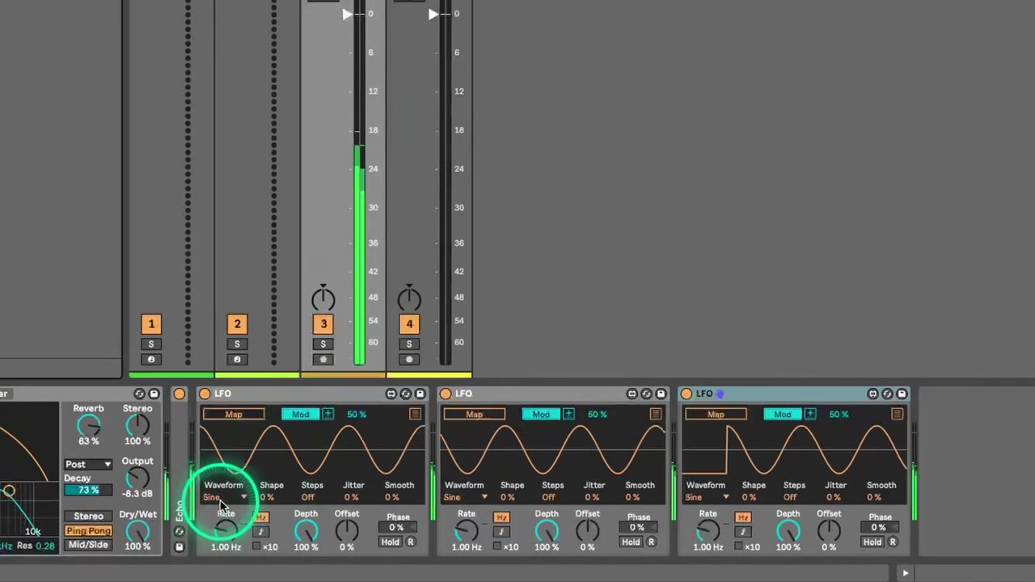
Step: Set the LFO waveforms to Random, Stray and Glider, with 30 % smooth and 0.13 Hz rate on the first and 17 % jitter on the third
click(220, 500)
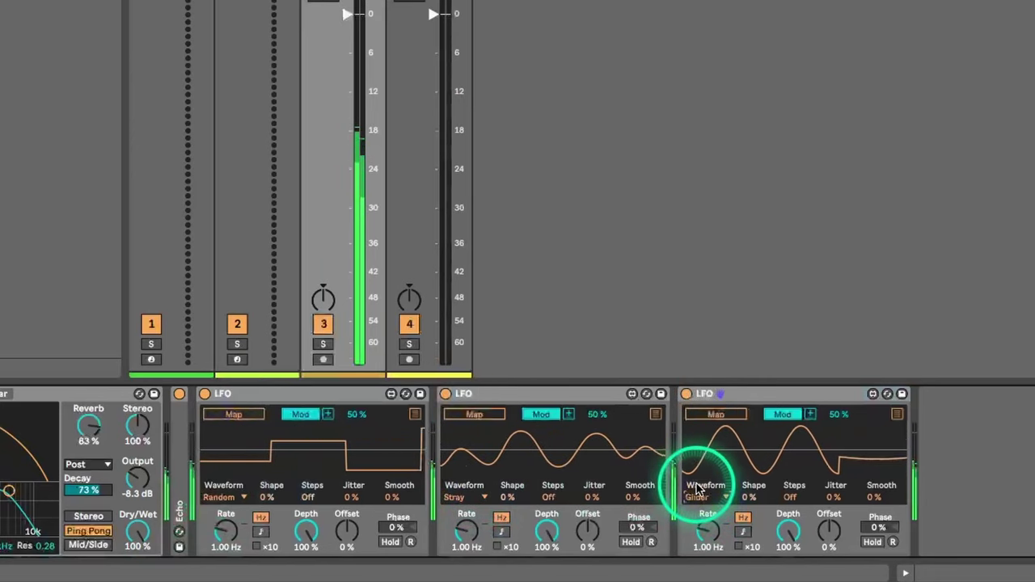
drag(408, 503, 401, 472)
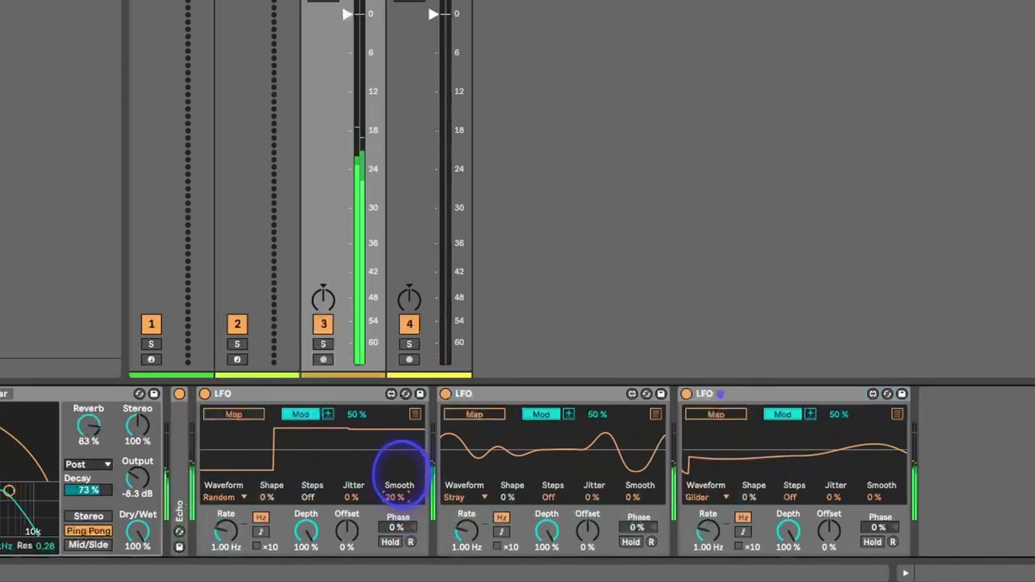
click(821, 510)
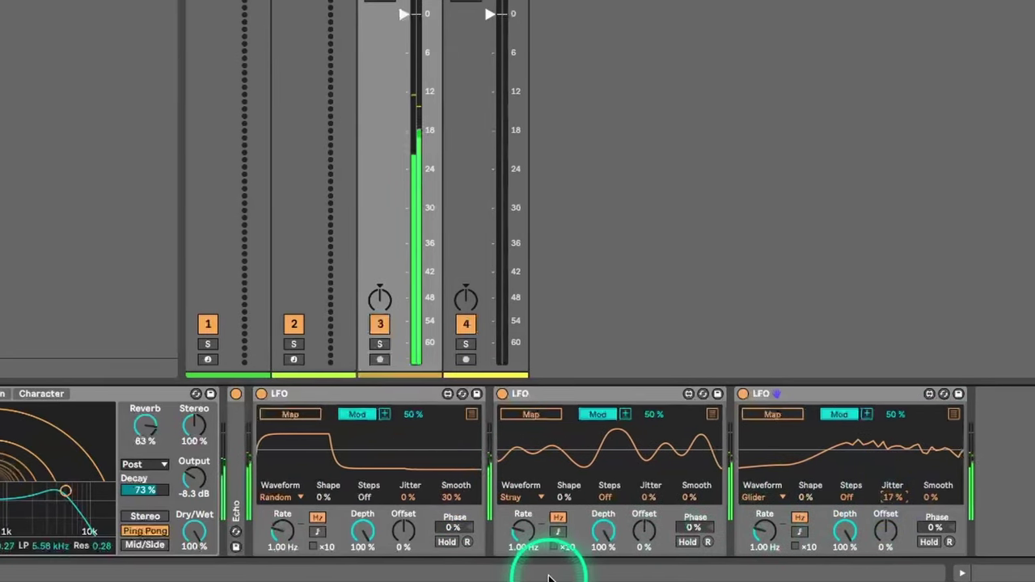
click(232, 531)
drag(465, 530, 465, 534)
Step: Unlink the first Echo's left and right delays and switch both from Sync to Time mode
click(47, 429)
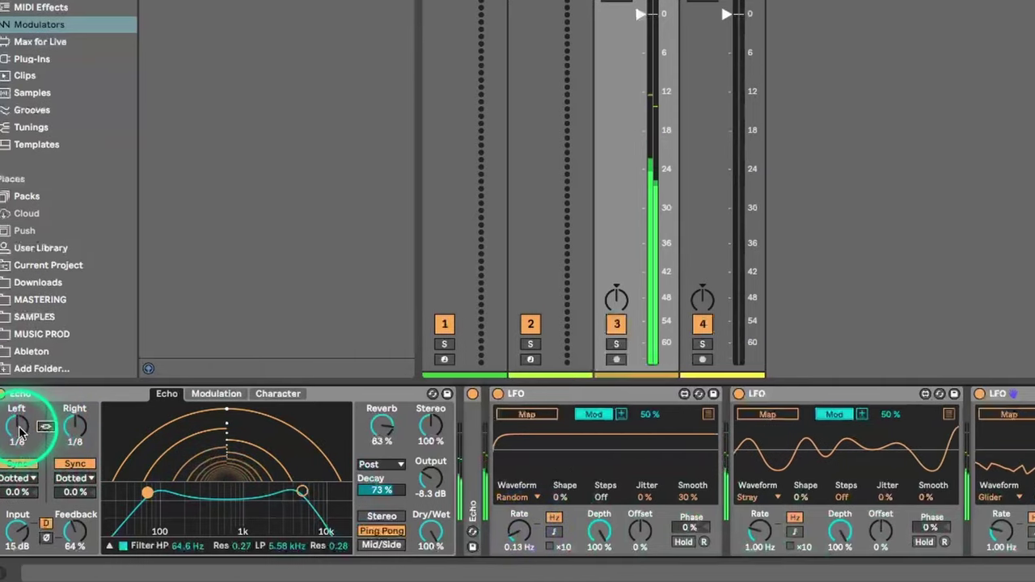
mouse_move(18, 427)
mouse_down()
mouse_move(77, 433)
mouse_move(17, 425)
mouse_up()
click(18, 463)
click(75, 463)
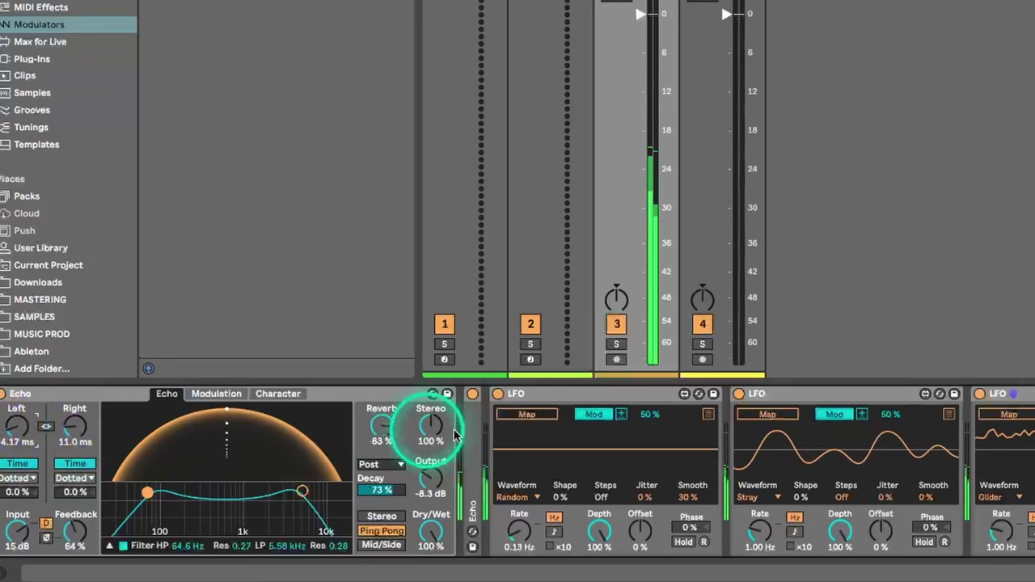
Step: Map the first LFO to the first Echo's left time at 100 % modulation and set that time to 19.8 ms
click(517, 413)
click(20, 426)
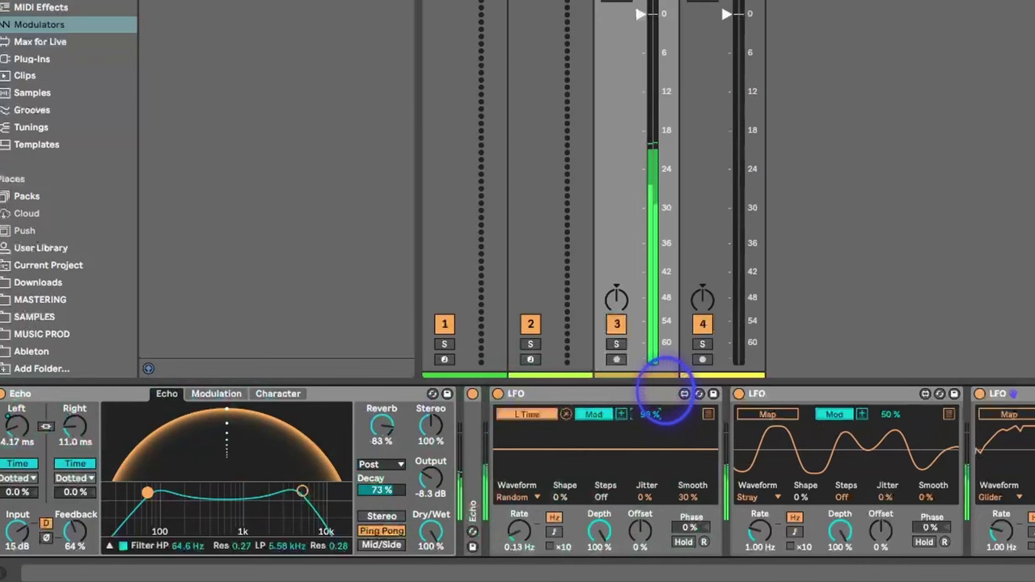
drag(15, 435, 17, 428)
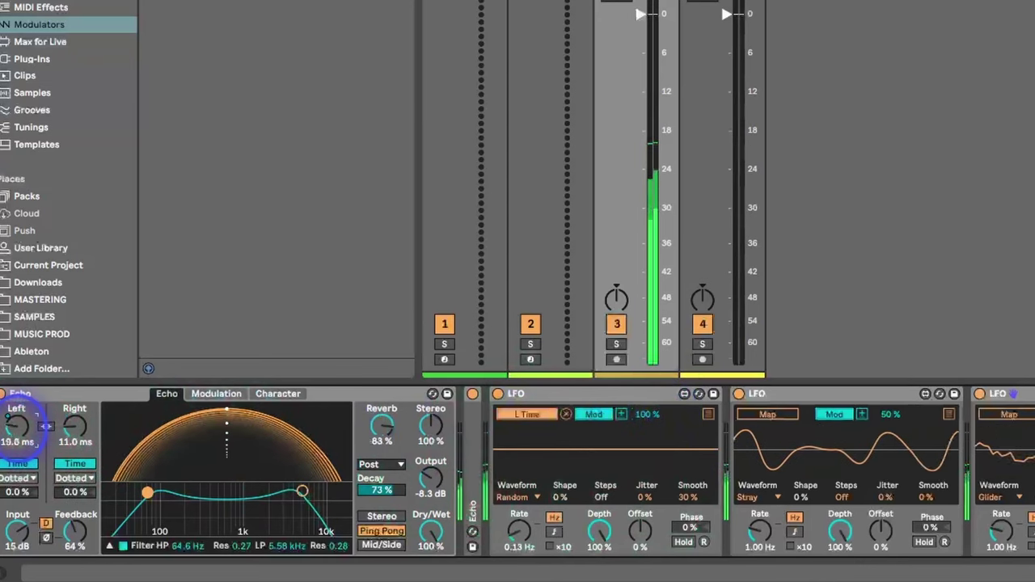
Step: Map the second LFO to the first Echo's right time and set its rate to 0.06 Hz
click(863, 415)
click(74, 427)
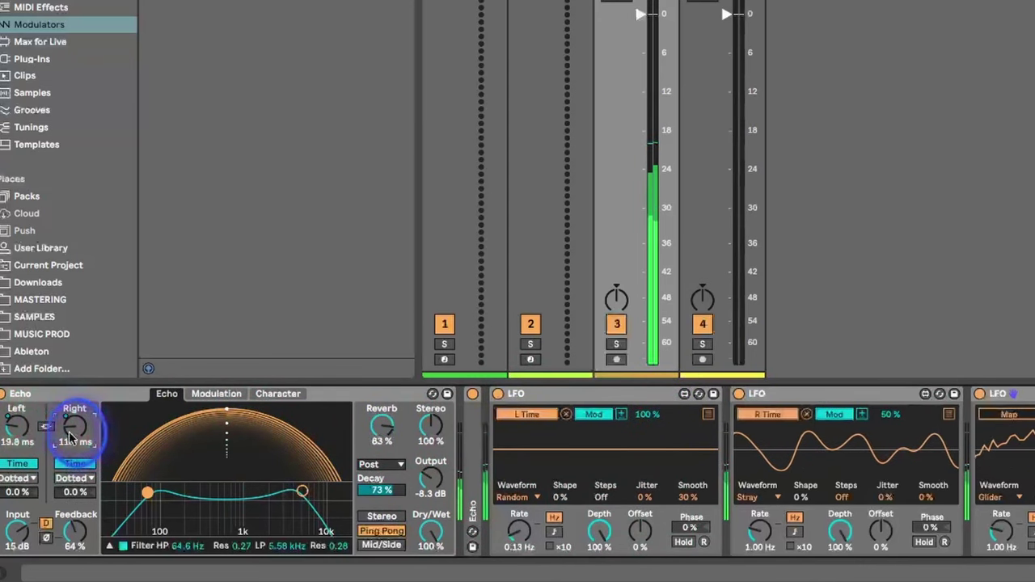
click(916, 412)
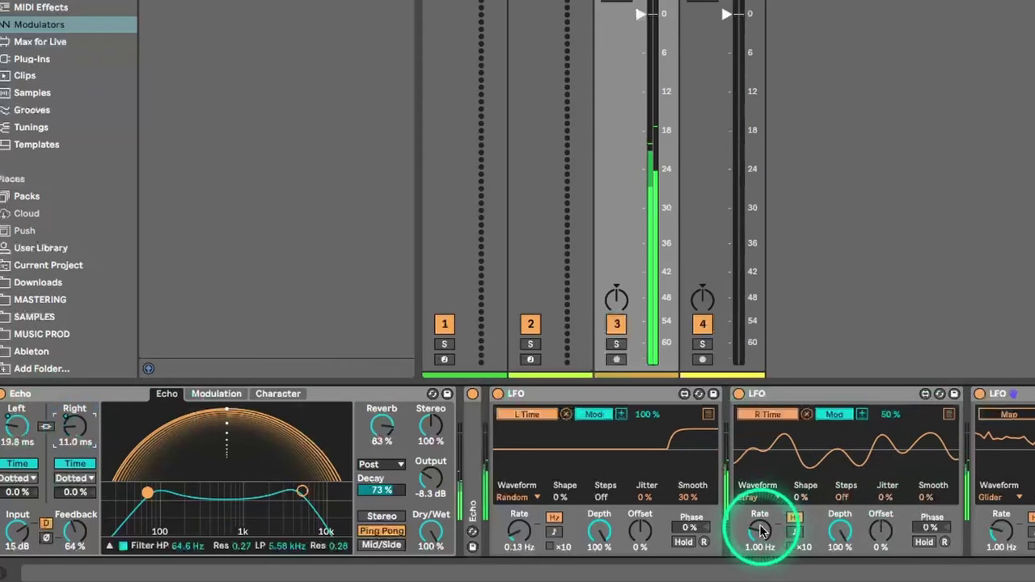
drag(763, 528, 762, 547)
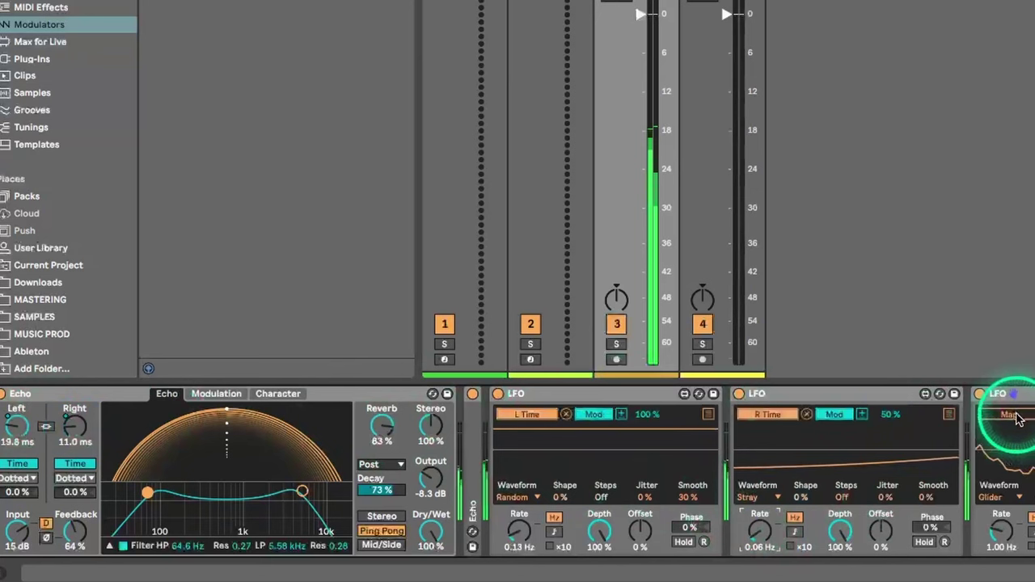
Step: Map the third LFO to the first Echo's feedback, with a 0.06 Hz rate, 12 % jitter and 34 % smooth
click(74, 531)
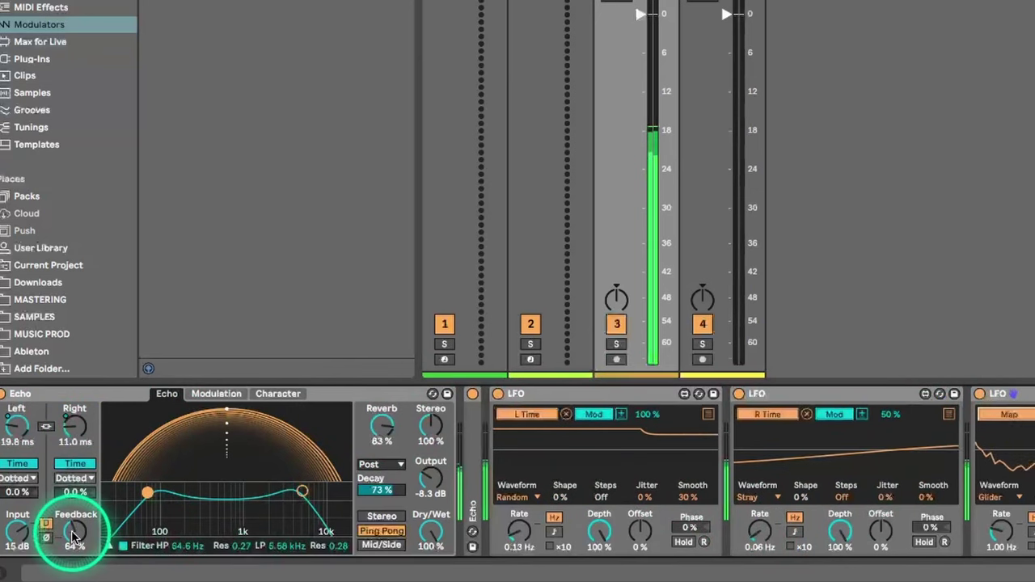
click(1007, 537)
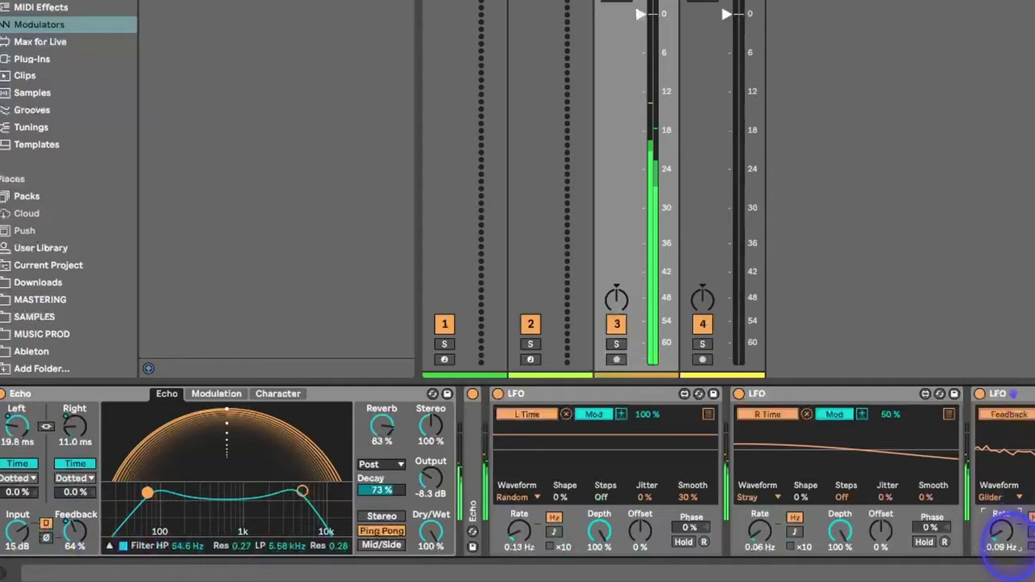
drag(1009, 548, 1009, 550)
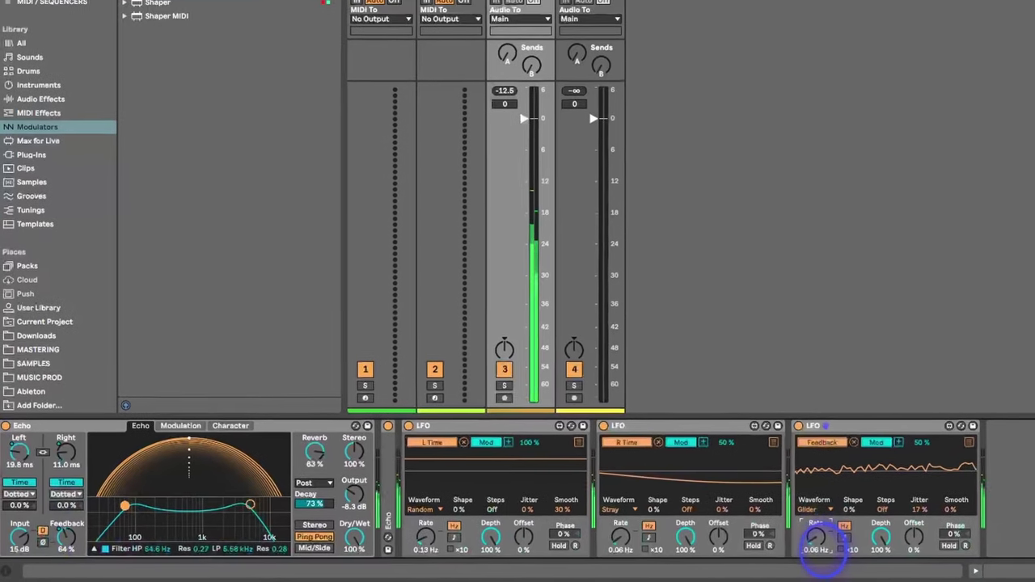
drag(761, 552, 761, 553)
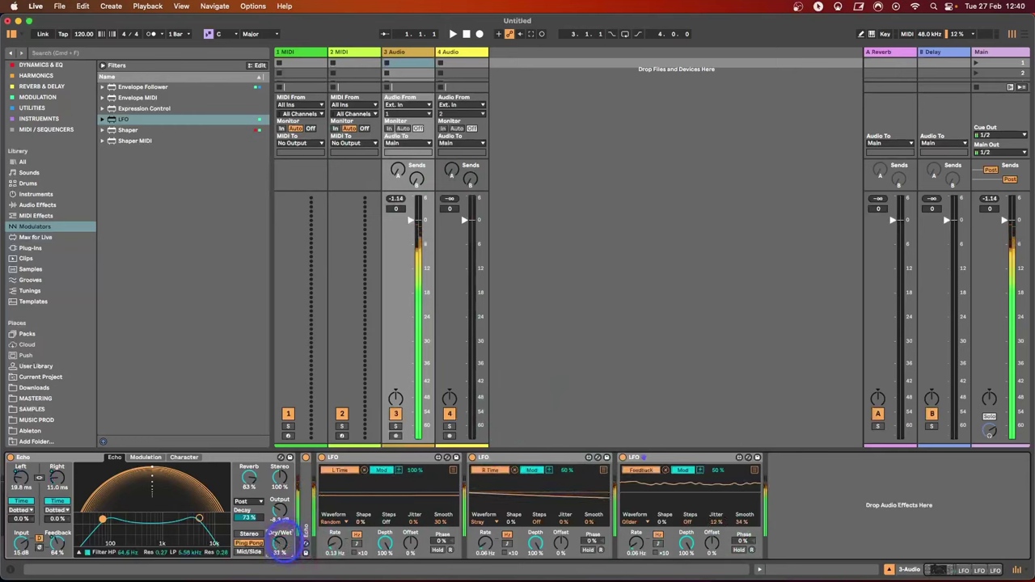
Step: Reduce the first Echo's dry/wet to 28 % and the 3 Audio track's volume to -16.7 dB
click(236, 479)
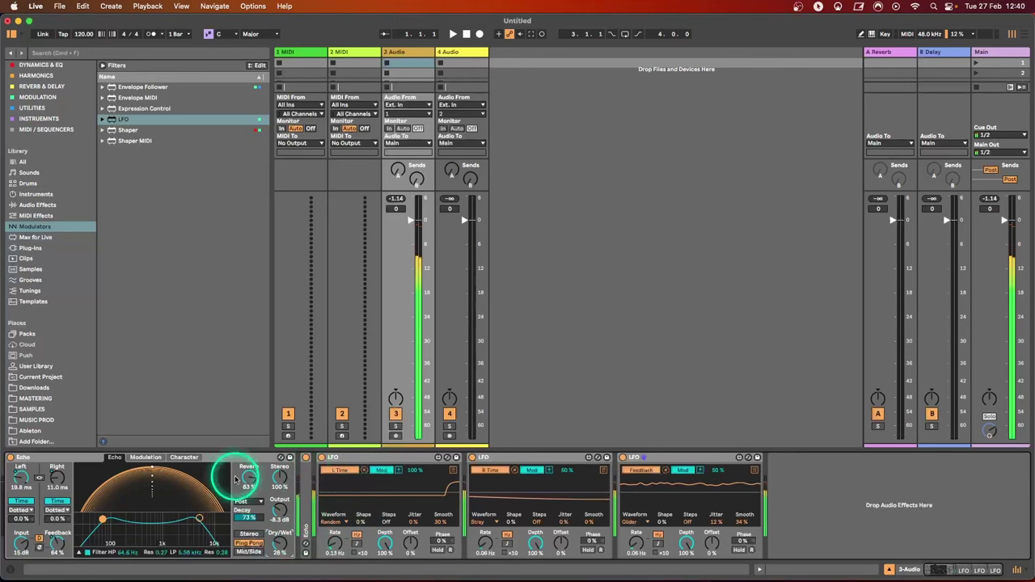
click(426, 246)
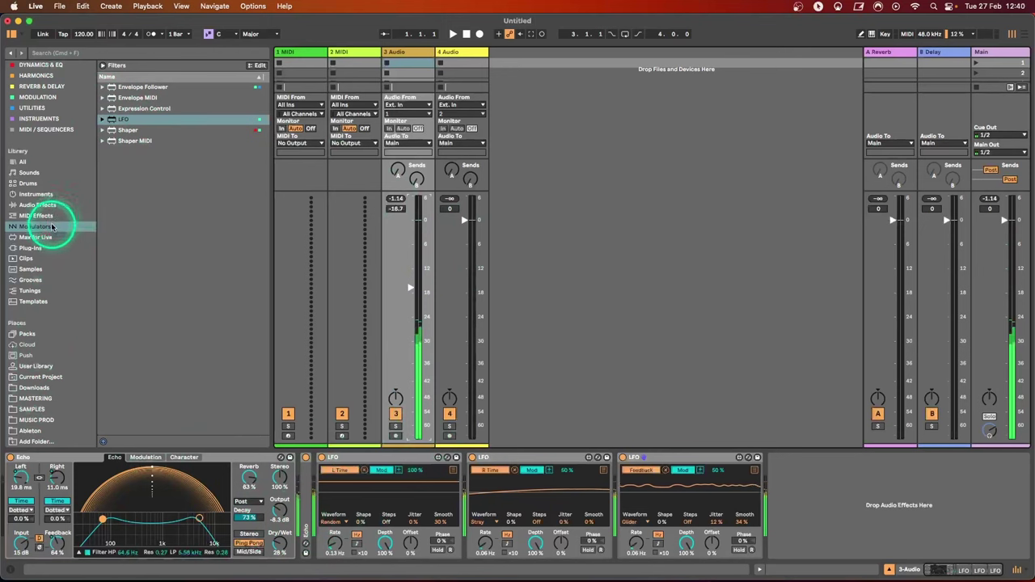
Step: Add a Limiter at the end of the 3 Audio device chain and insert an EQ Eight before it
click(35, 205)
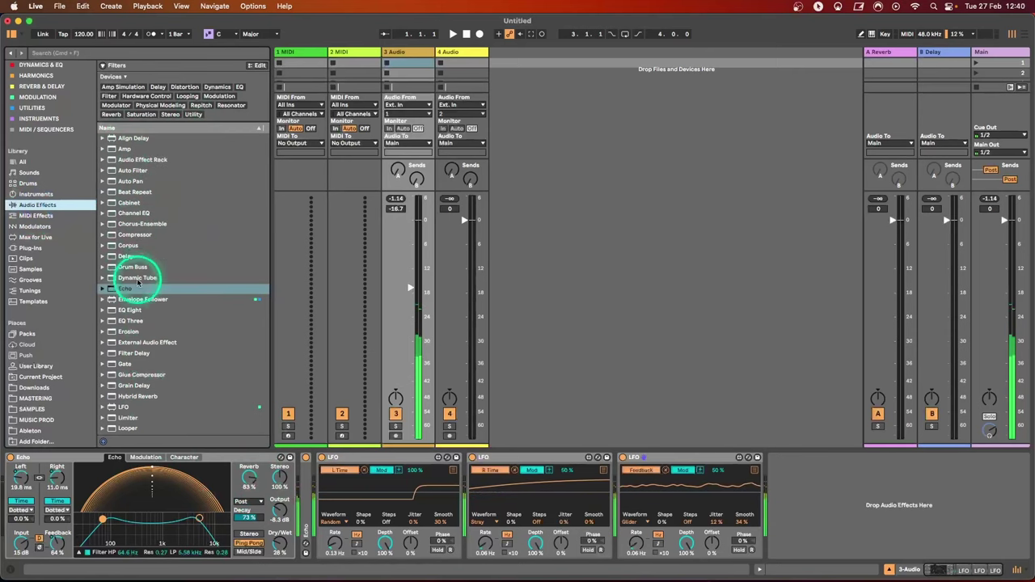
scroll(133, 339, down, 3)
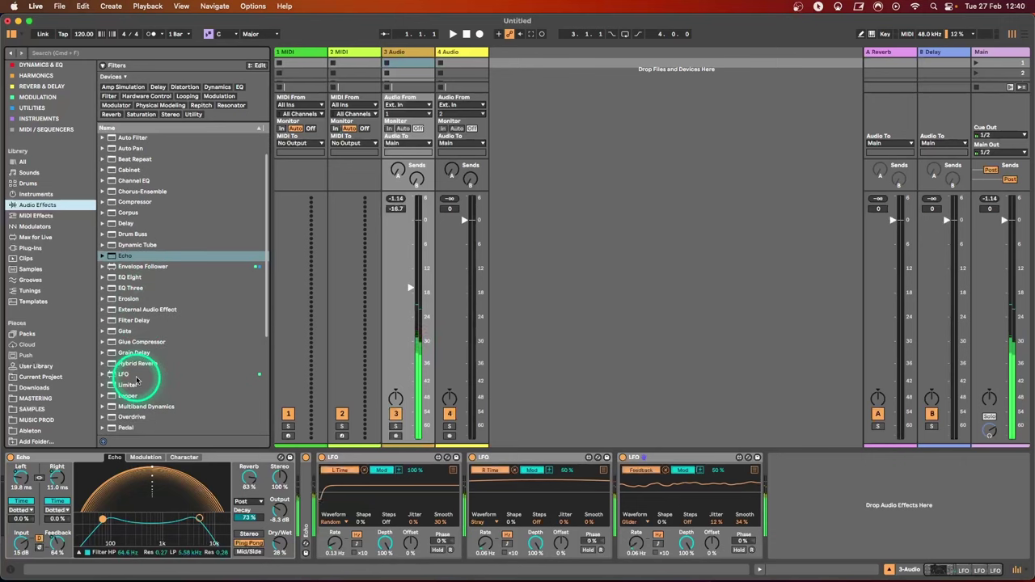
double_click(131, 385)
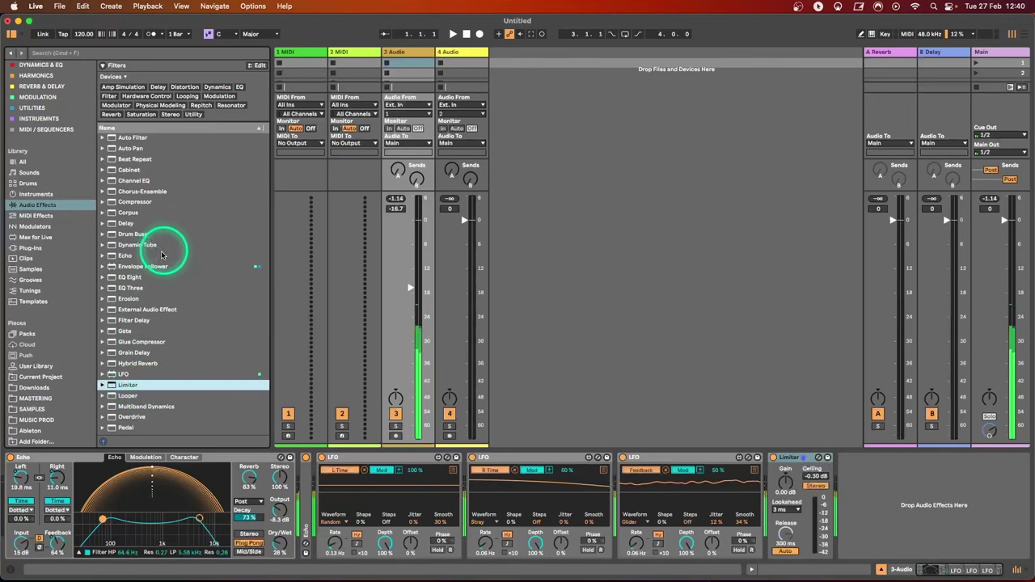
click(127, 279)
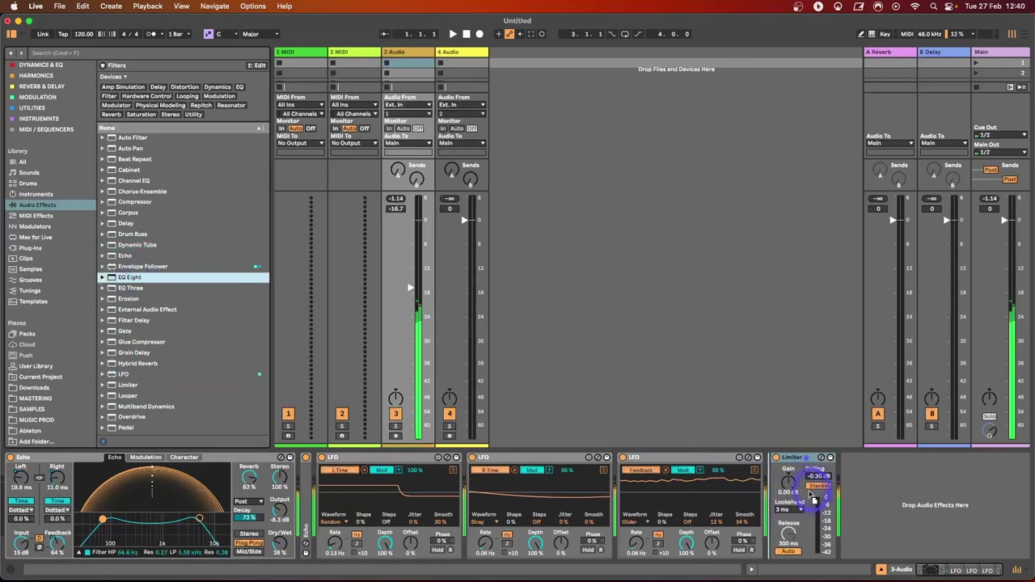
drag(764, 505, 768, 502)
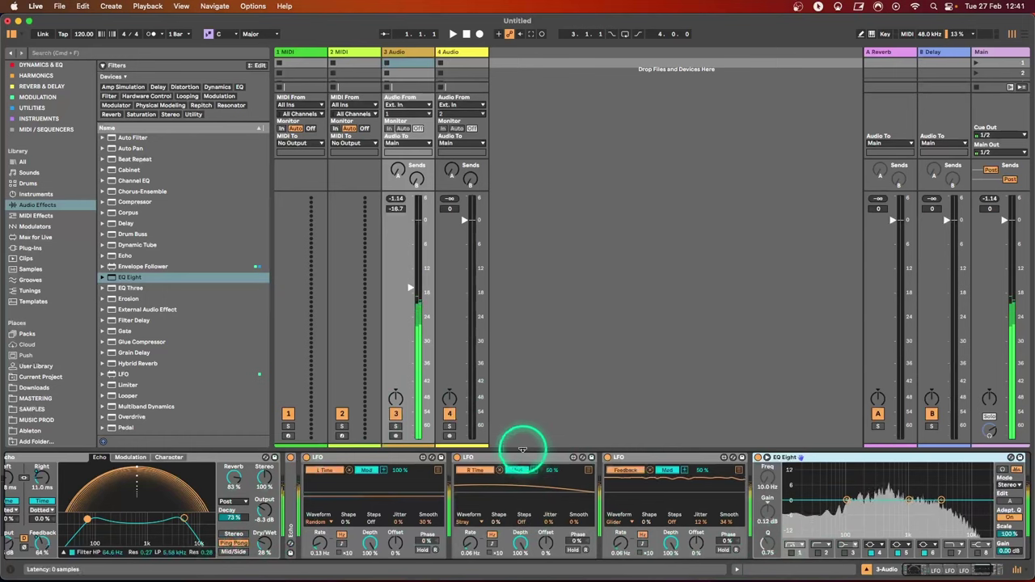
Step: Set the 4 Audio track's input to Resampling and raise the 3 Audio track's volume to -9.2 dB
scroll(938, 567, left, 2)
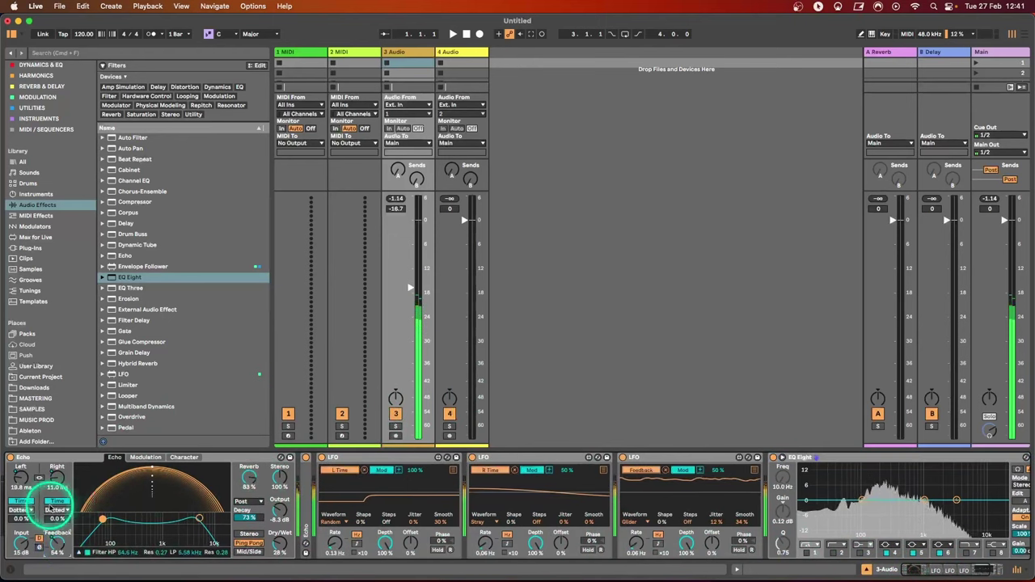
click(451, 105)
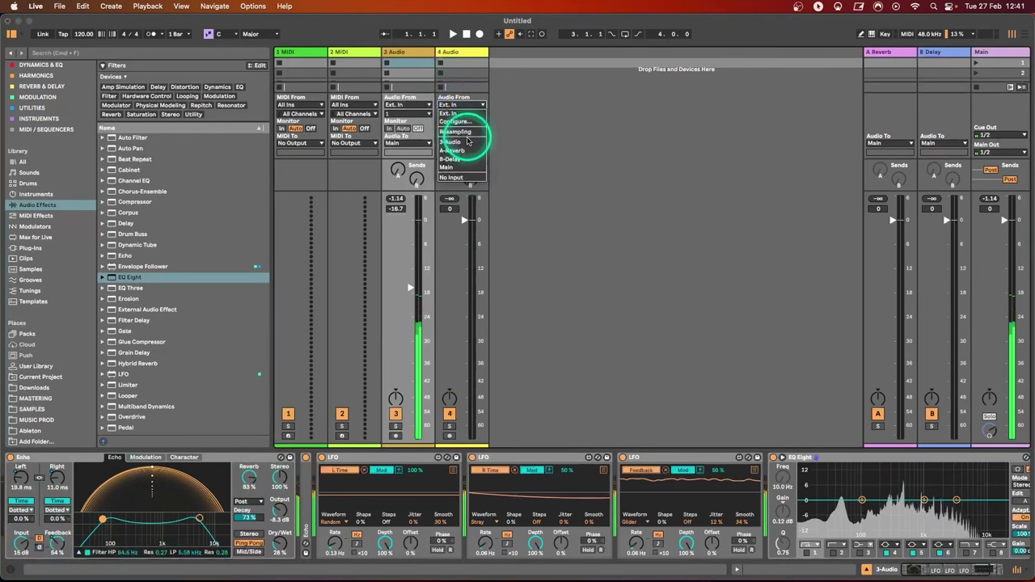
click(463, 134)
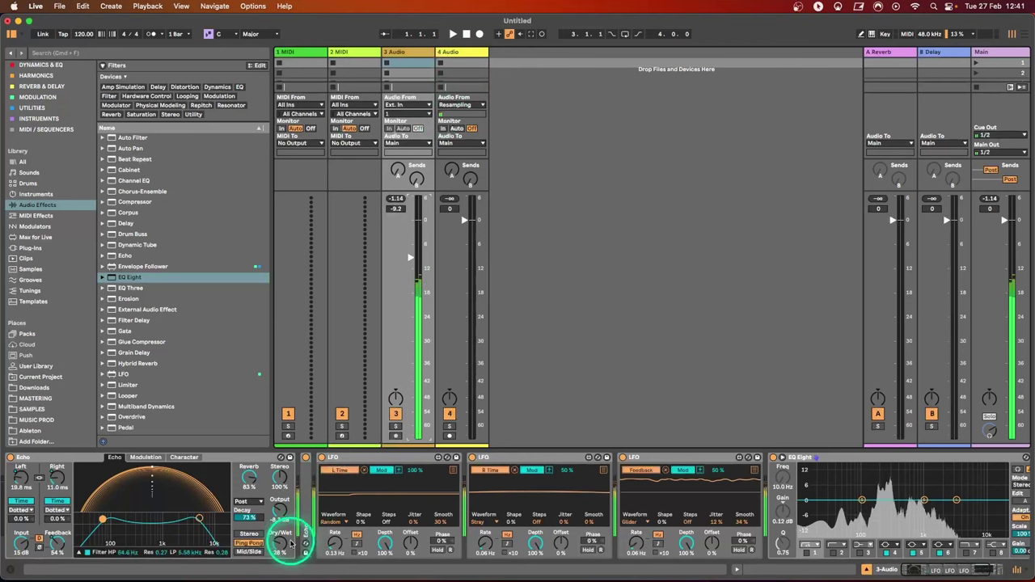
Step: Raise the first Echo's dry/wet to 100 % and reduce its feedback to 42 %
drag(284, 547, 285, 536)
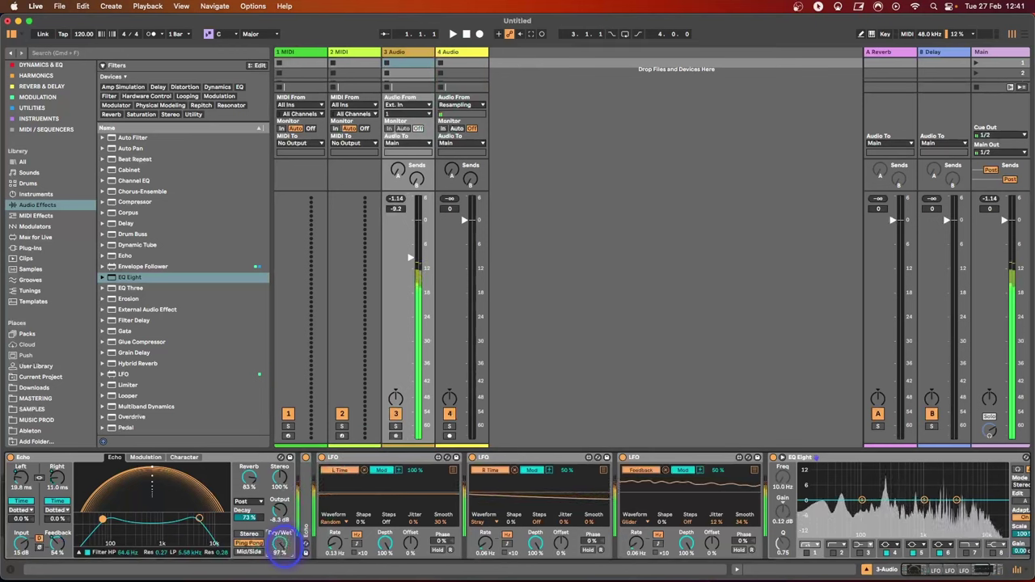
drag(280, 546, 279, 542)
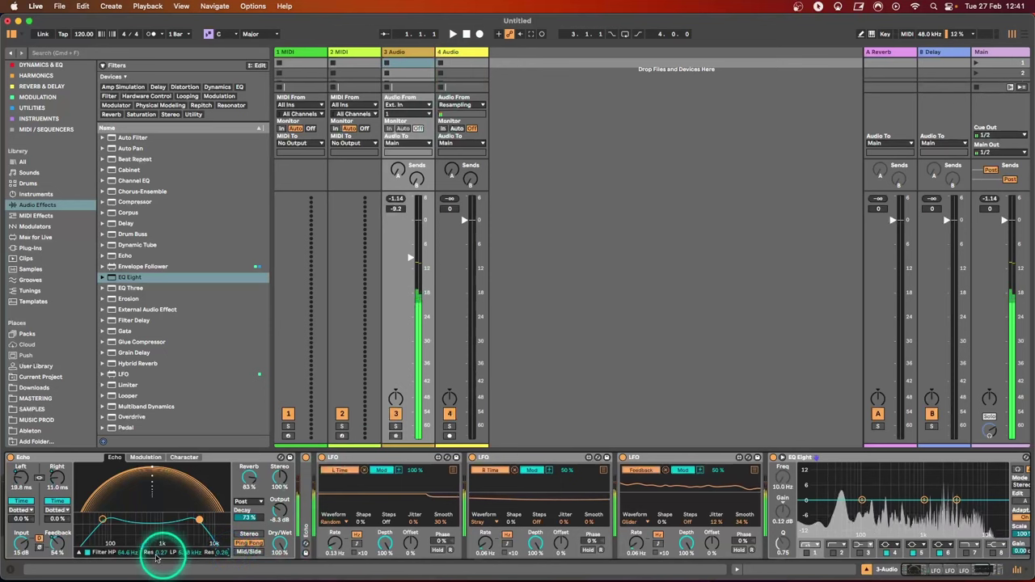
drag(56, 544, 55, 551)
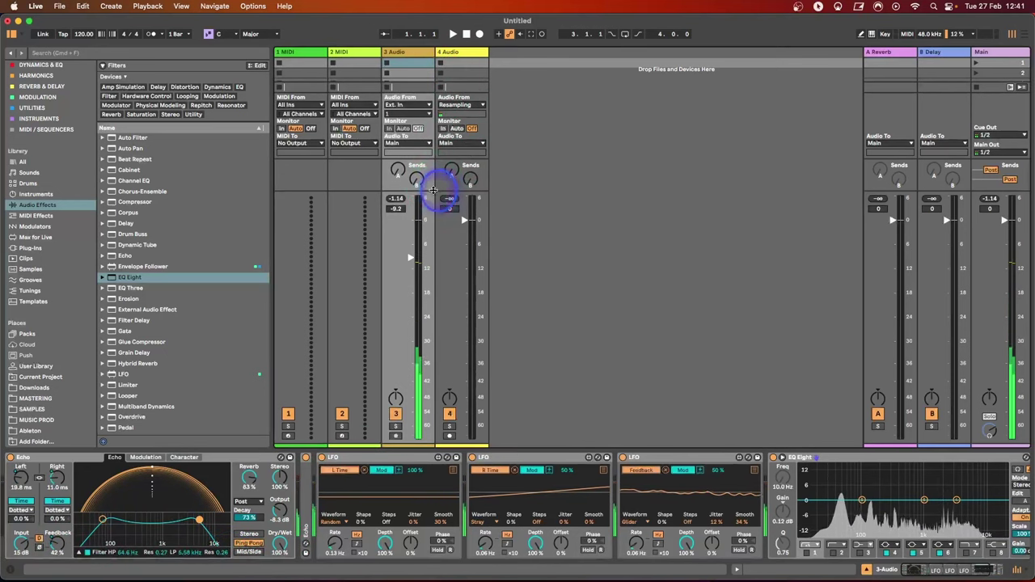
Step: Reveal more clip slots, arm 4 Audio, start recording in its first slot and show the 3 Audio track's devices
drag(439, 197, 433, 312)
click(450, 436)
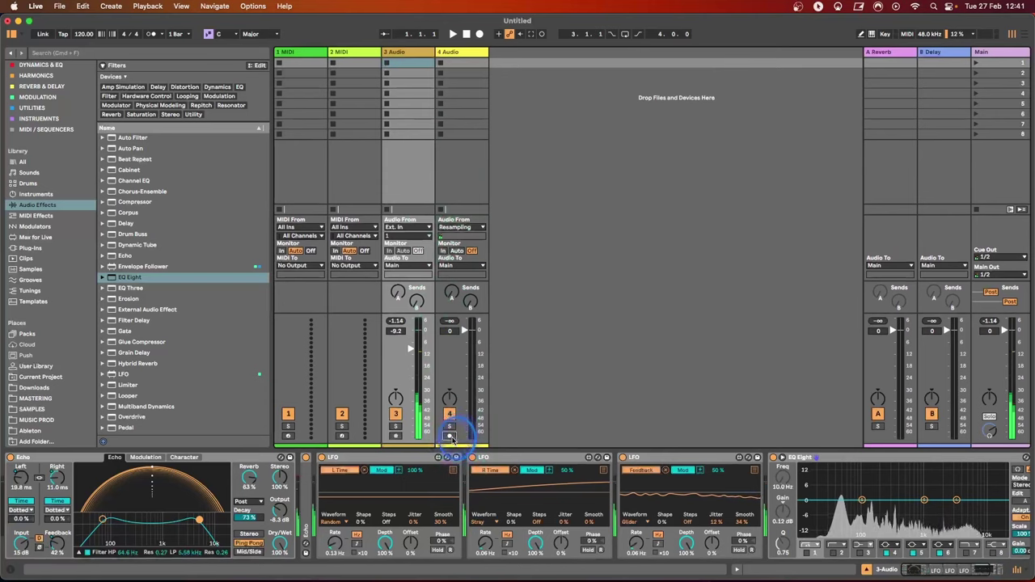
click(440, 63)
click(405, 52)
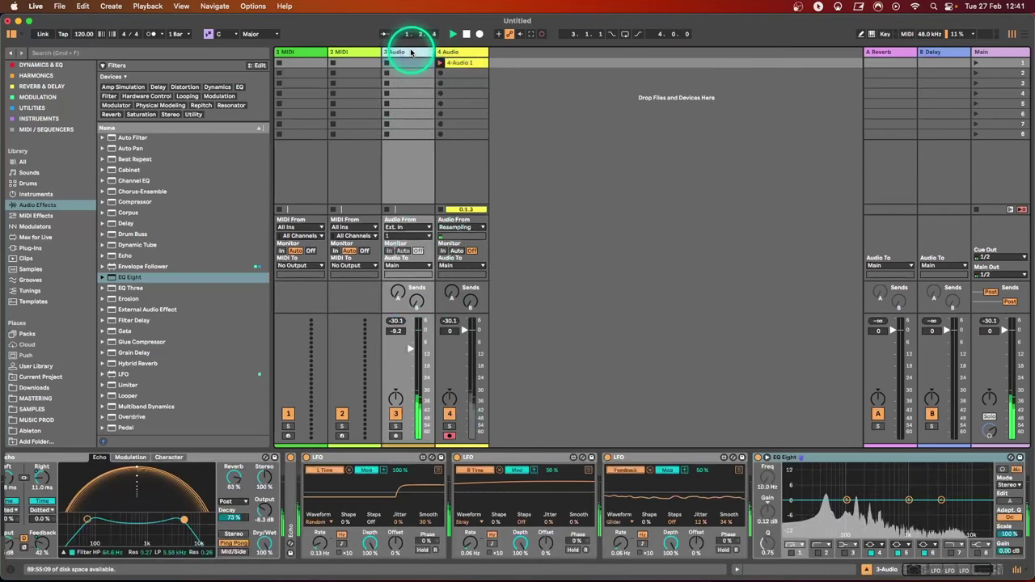
Step: Swell the first Echo's feedback to 107 % and drop it to 27 % while recording
drag(49, 546, 50, 542)
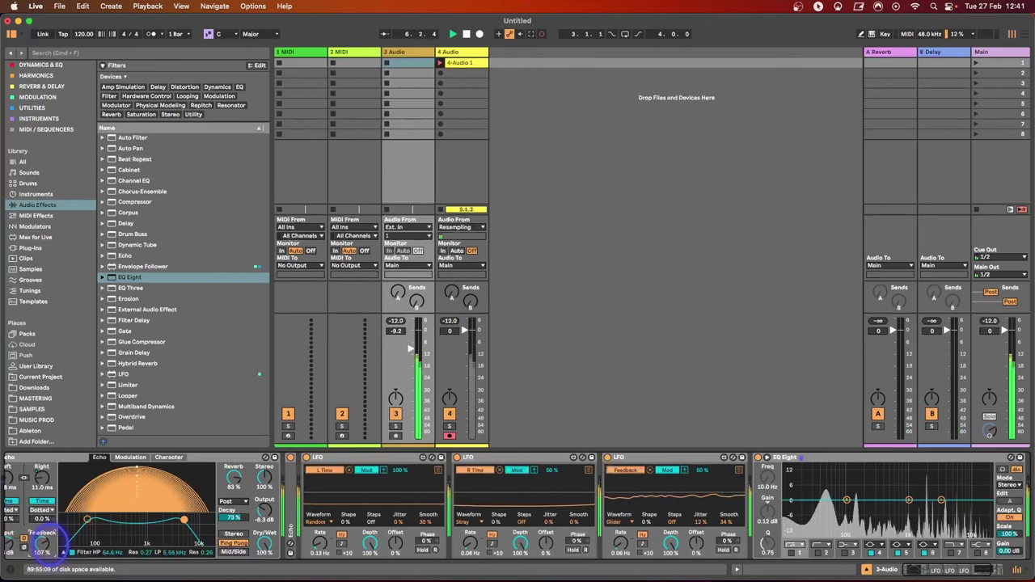
drag(42, 545, 50, 548)
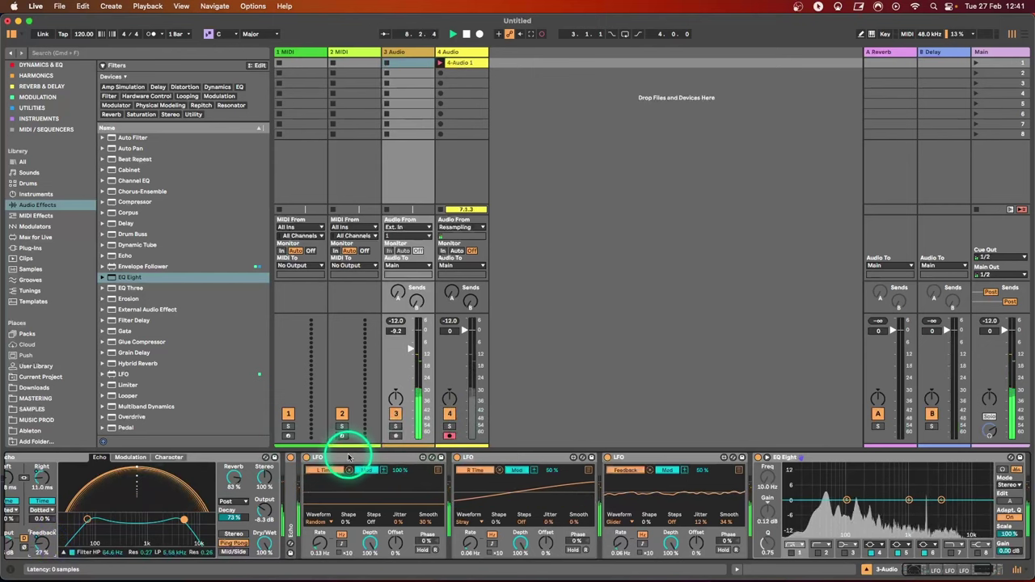
Step: Group the three LFOs on the 3 Audio track into one Audio Effect Rack and hide the rack's devices
click(661, 458)
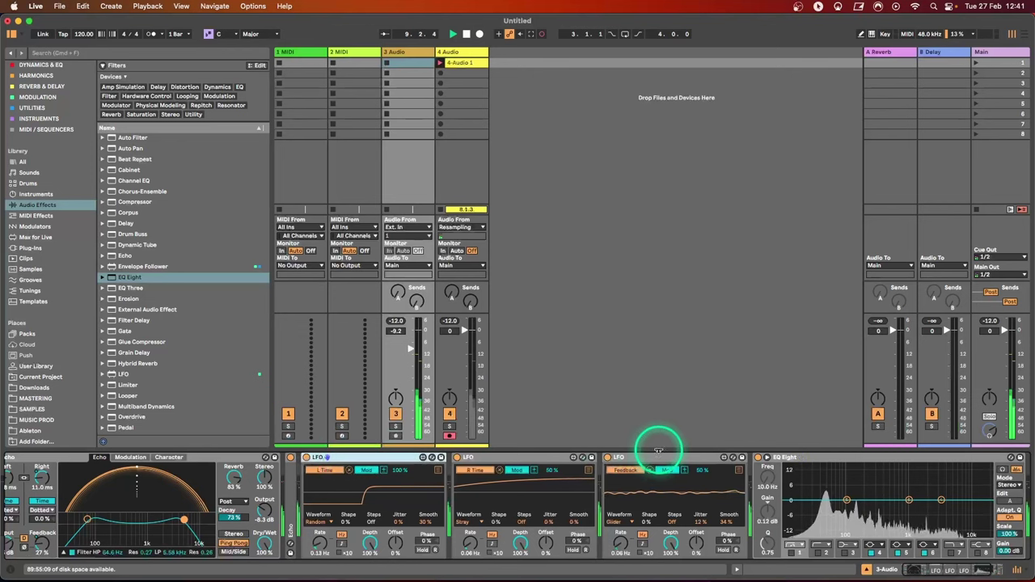
key(super+g)
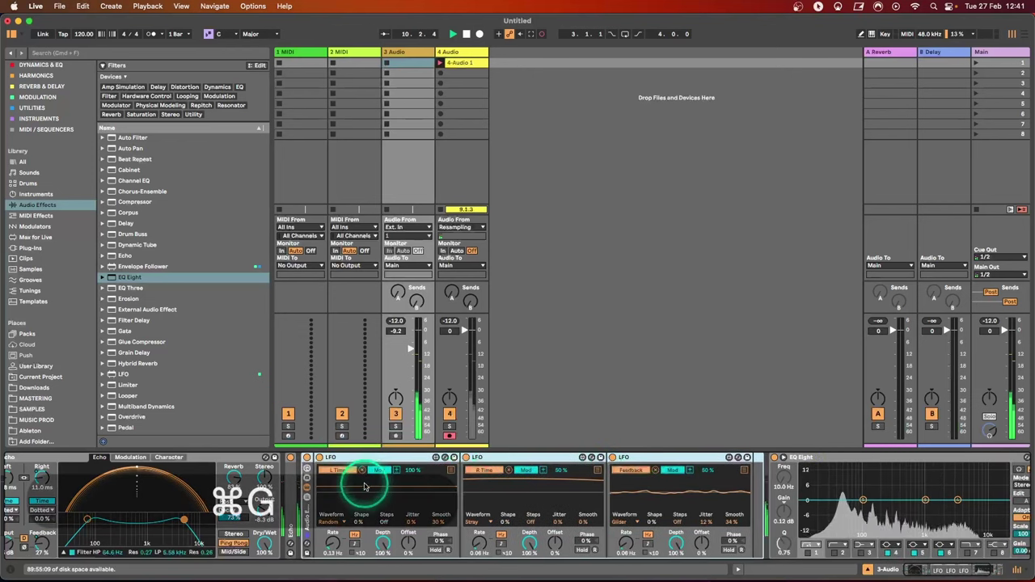
click(306, 534)
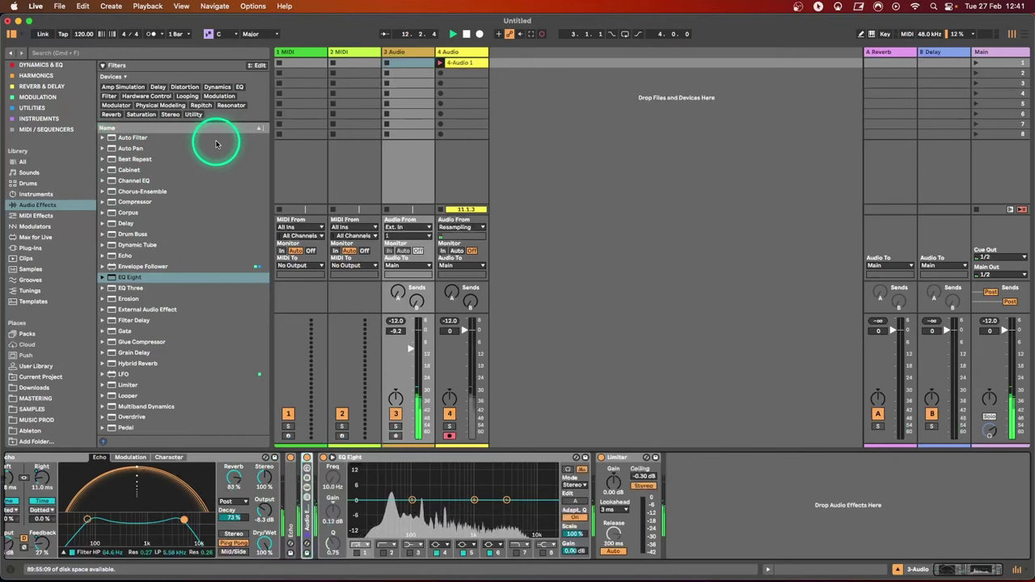
Step: Add a Hybrid Reverb before EQ Eight and set its convolution category to Chambers and Large Rooms
drag(135, 366, 340, 495)
click(656, 522)
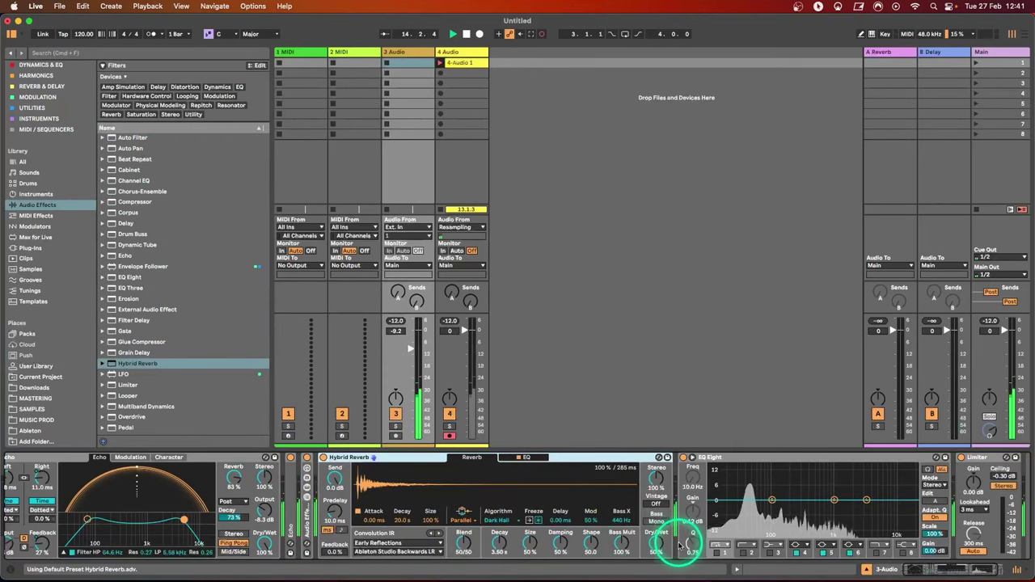
click(380, 543)
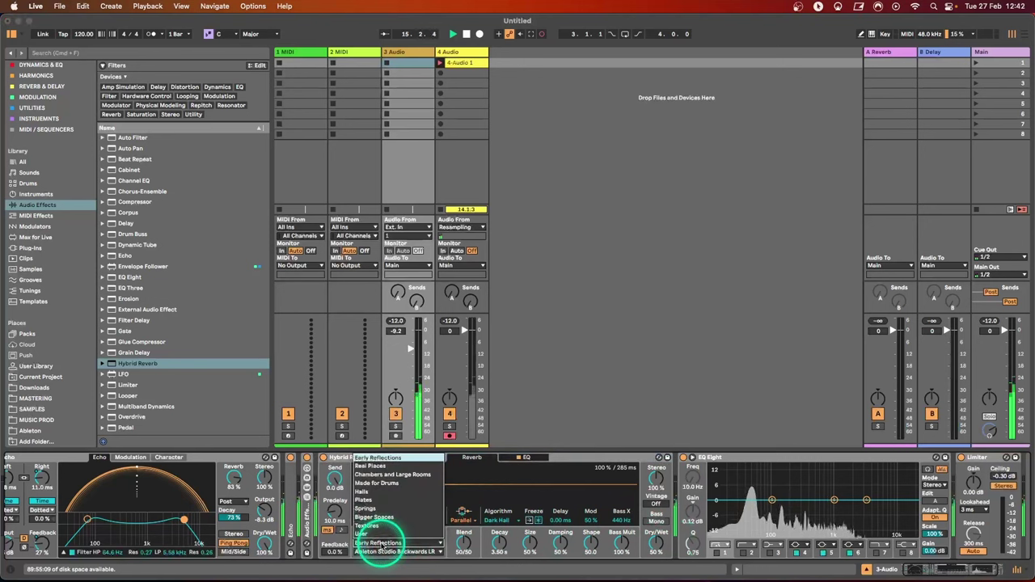
click(416, 474)
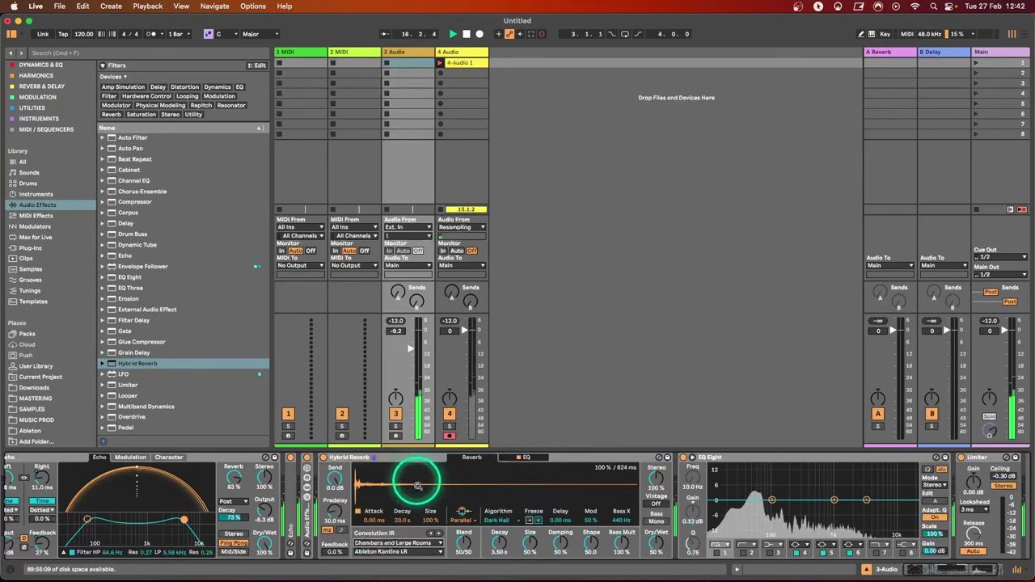
Step: Raise the first Echo's feedback to 61 % and the 3 Audio track's volume to -8.0 dB
drag(43, 546, 50, 543)
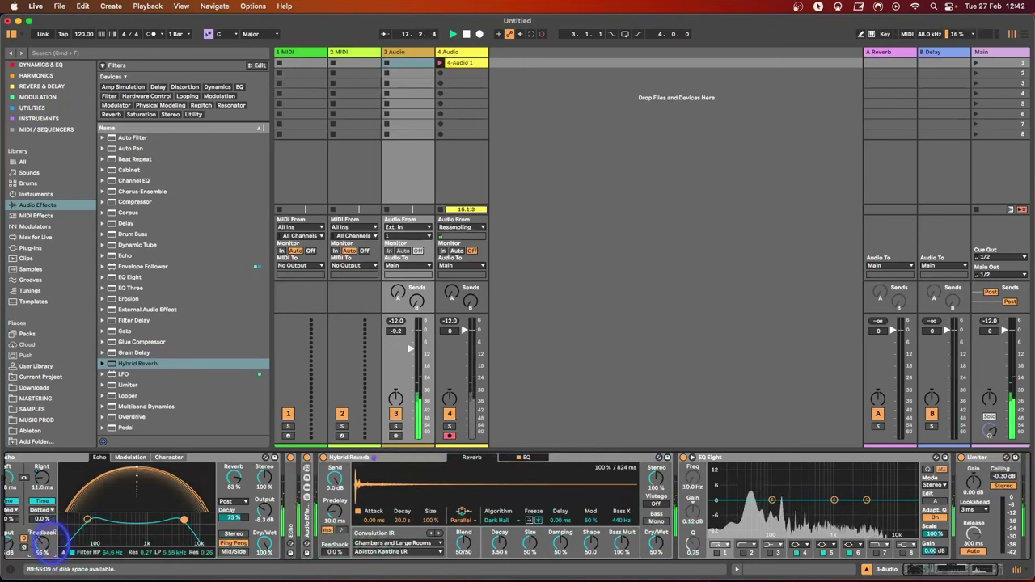
drag(411, 343, 396, 337)
Step: Add a Roar device between the LFO rack and Hybrid Reverb
scroll(185, 307, down, 5)
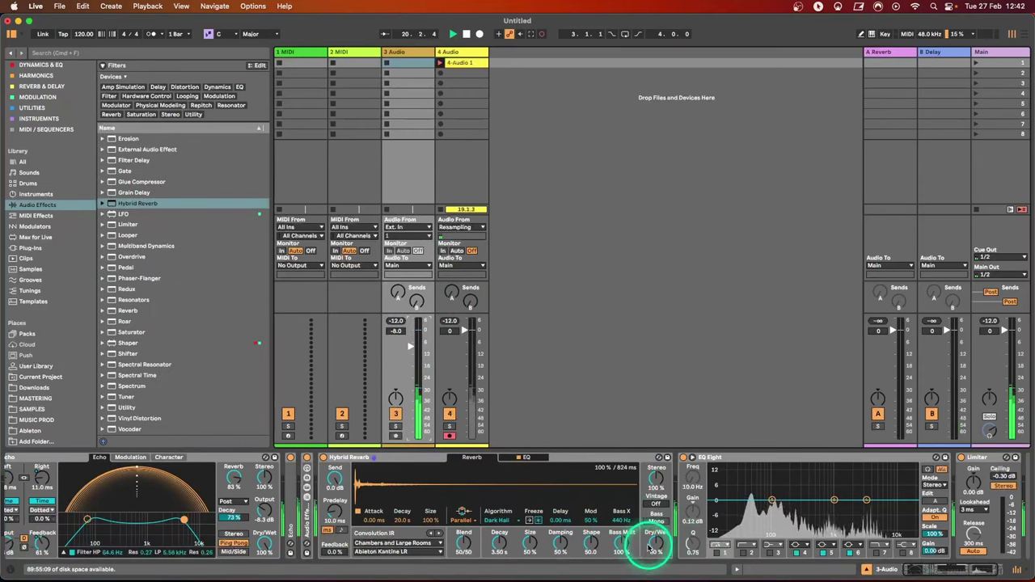
click(127, 323)
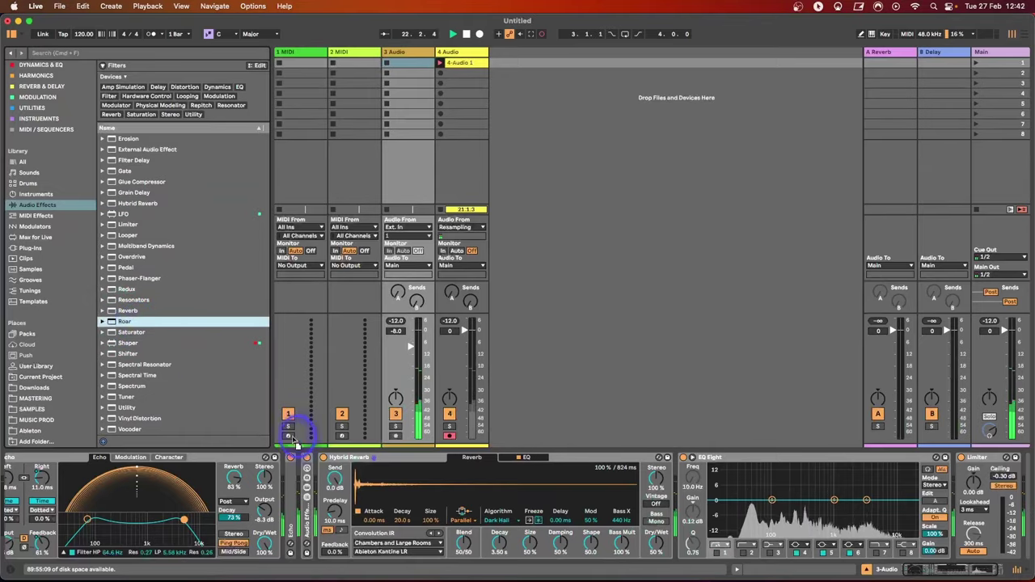
drag(296, 443, 326, 494)
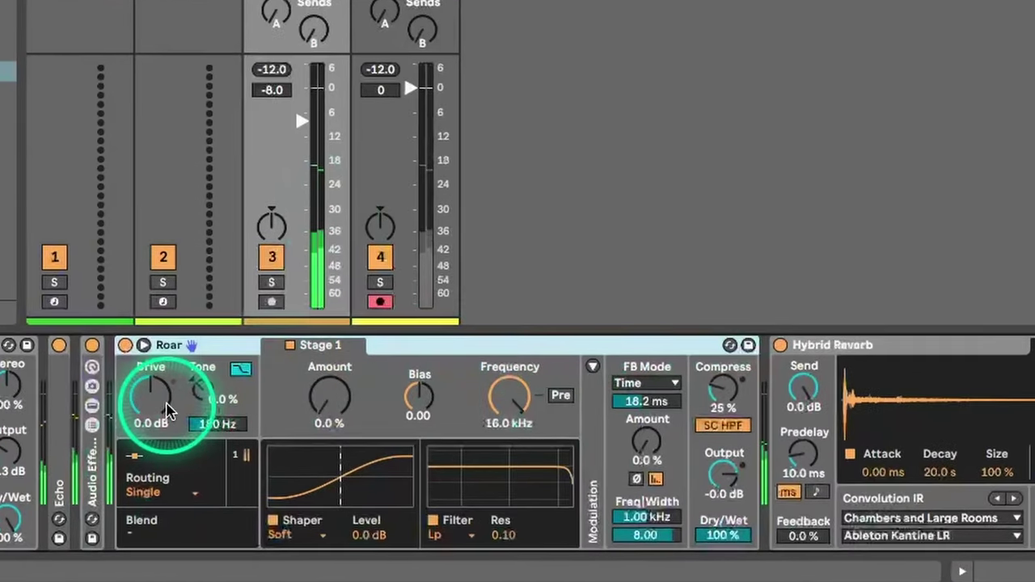
Step: Set Roar's drive to 4.6 dB and its routing to Parallel
drag(203, 432, 204, 406)
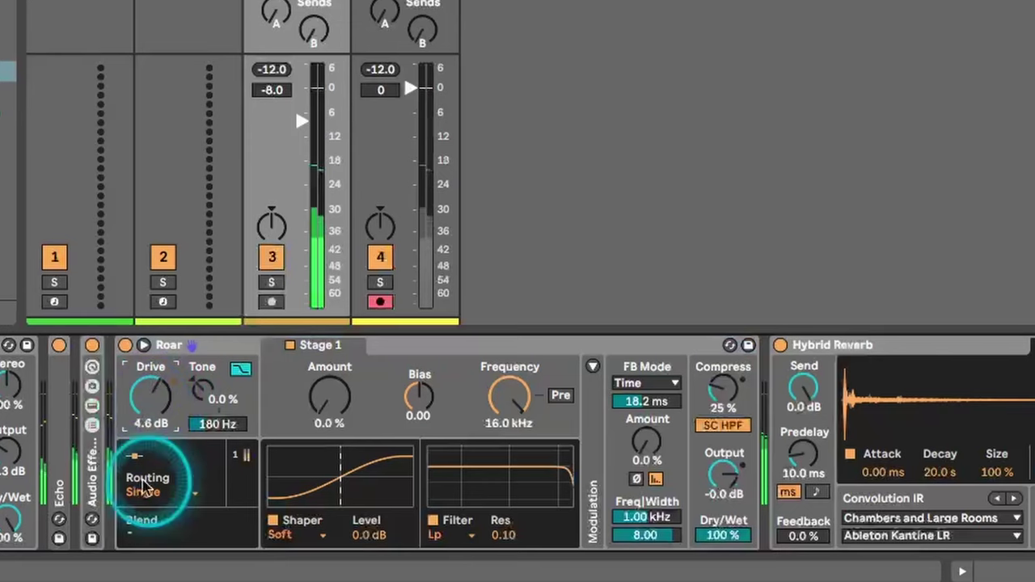
click(144, 489)
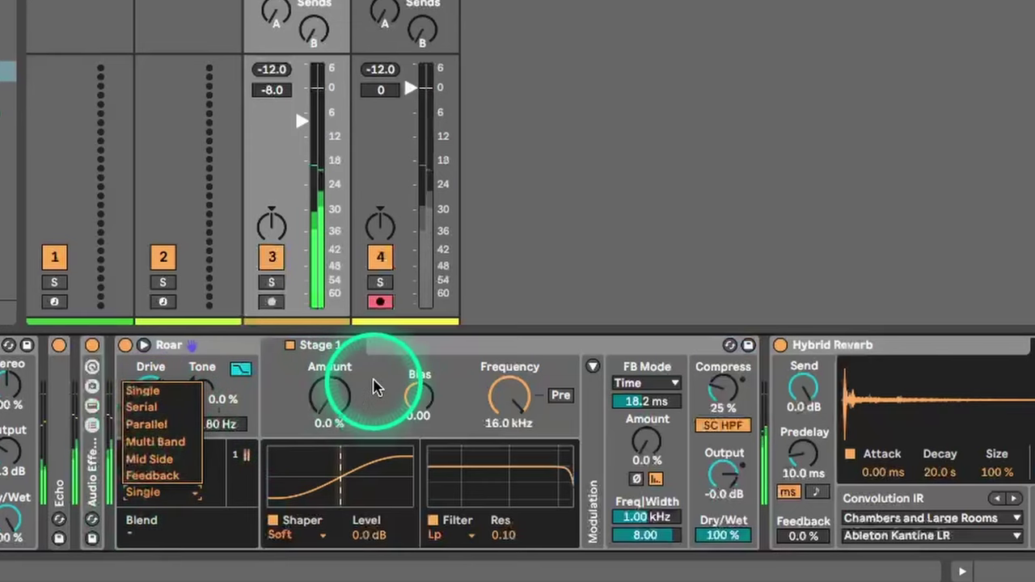
click(172, 425)
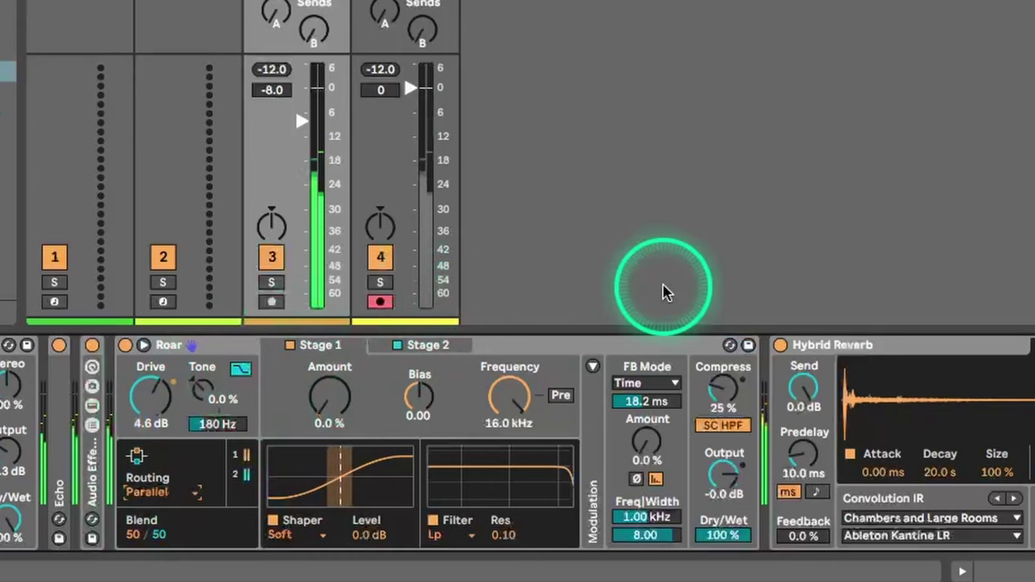
Step: Set Roar's Stage 1 to 33 % amount, Tube Preamp shaper and 8.3 dB level, and lower Roar's output to -8.5 dB
drag(330, 398, 329, 377)
click(296, 537)
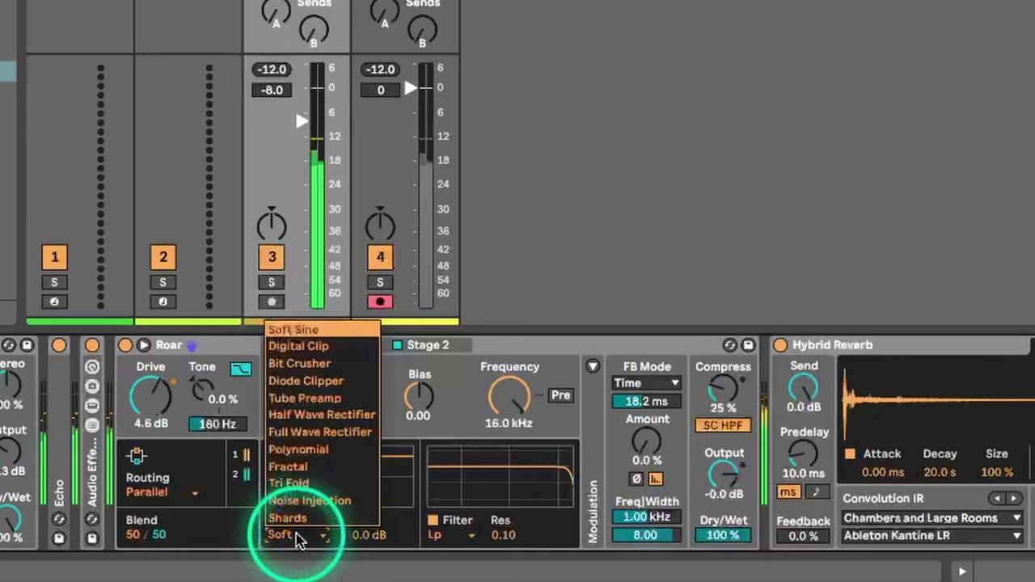
click(325, 398)
drag(368, 537, 382, 527)
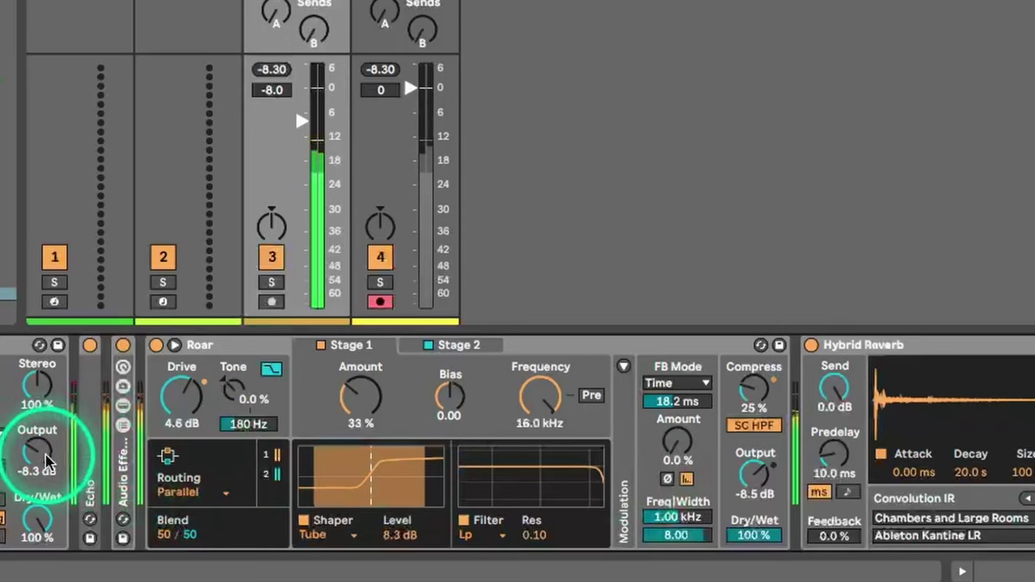
Step: Lower the first Echo's output to -9.7 dB and add a Limiter after it
drag(44, 452, 49, 453)
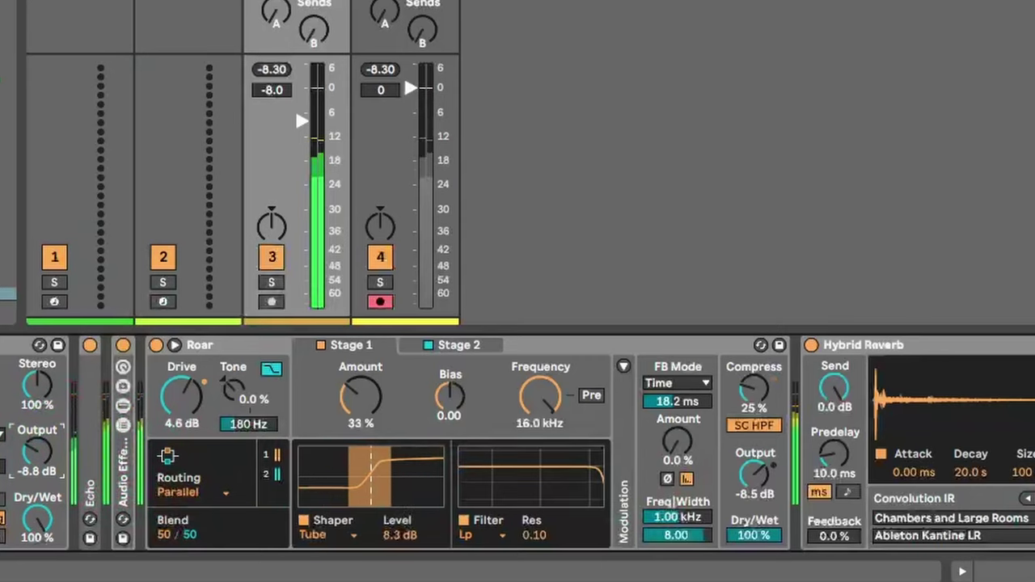
drag(6, 103, 37, 470)
Step: Unfold the second Echo and lower its output to -12 dB
double_click(232, 440)
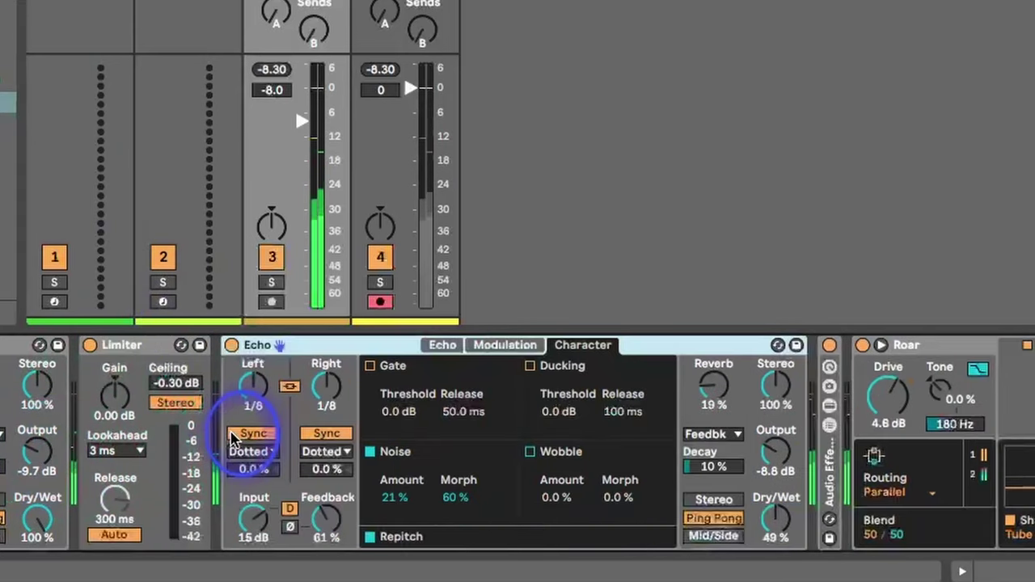
drag(774, 446, 778, 453)
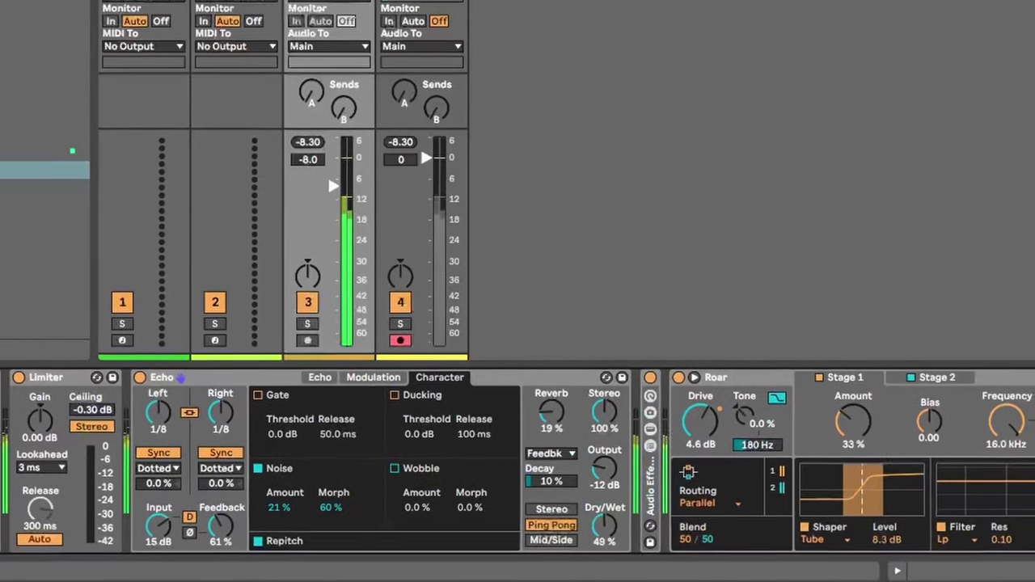
Step: Show the LFOs inside the Audio Effect Rack alongside the two Echo devices
scroll(604, 469, right, 10)
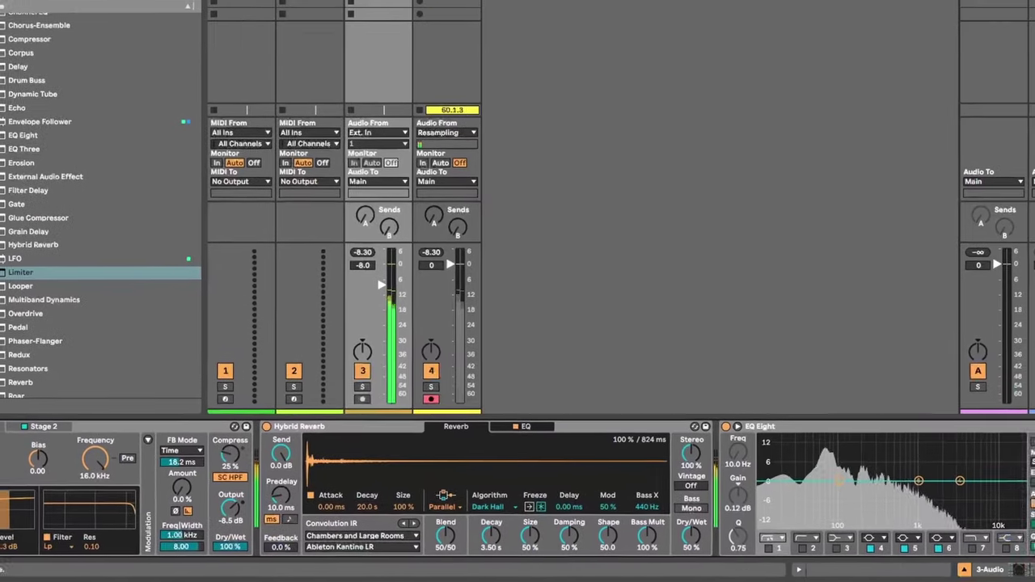
drag(1034, 568, 1022, 567)
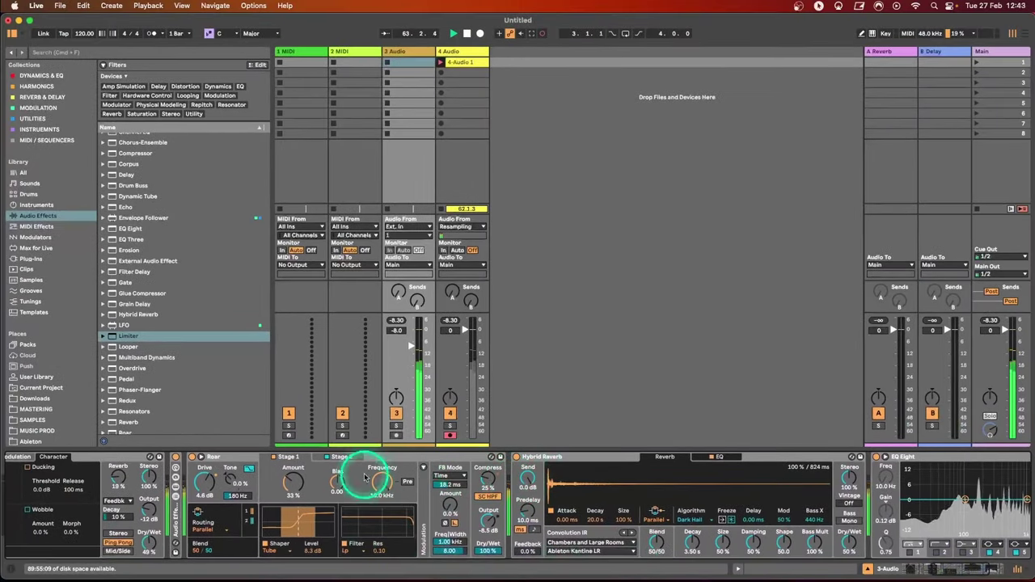
click(173, 518)
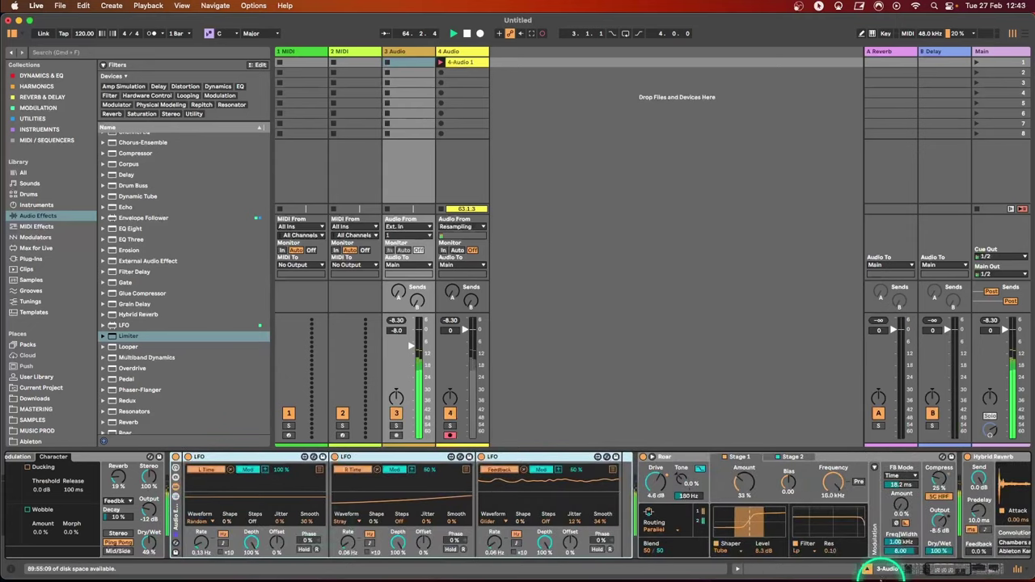
drag(924, 566, 886, 566)
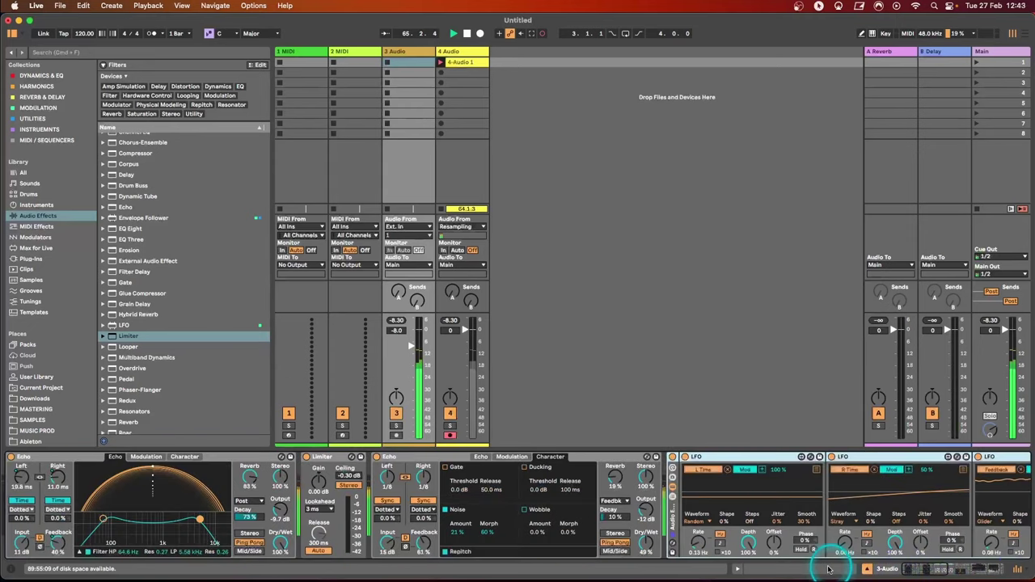
Step: Show the first Echo's modulation settings and map the first LFO's second slot to its filter modulation amount
click(146, 458)
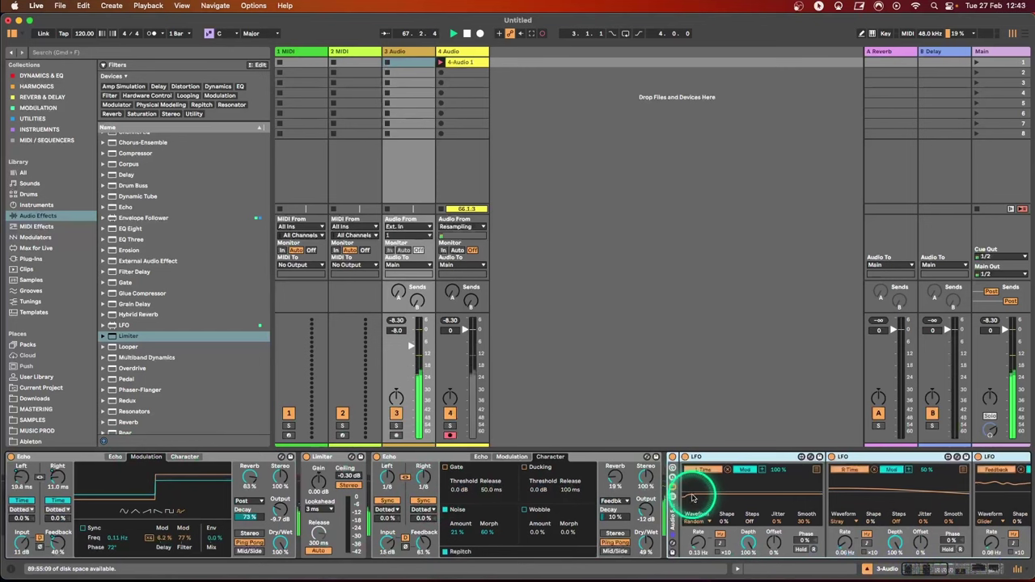
click(816, 469)
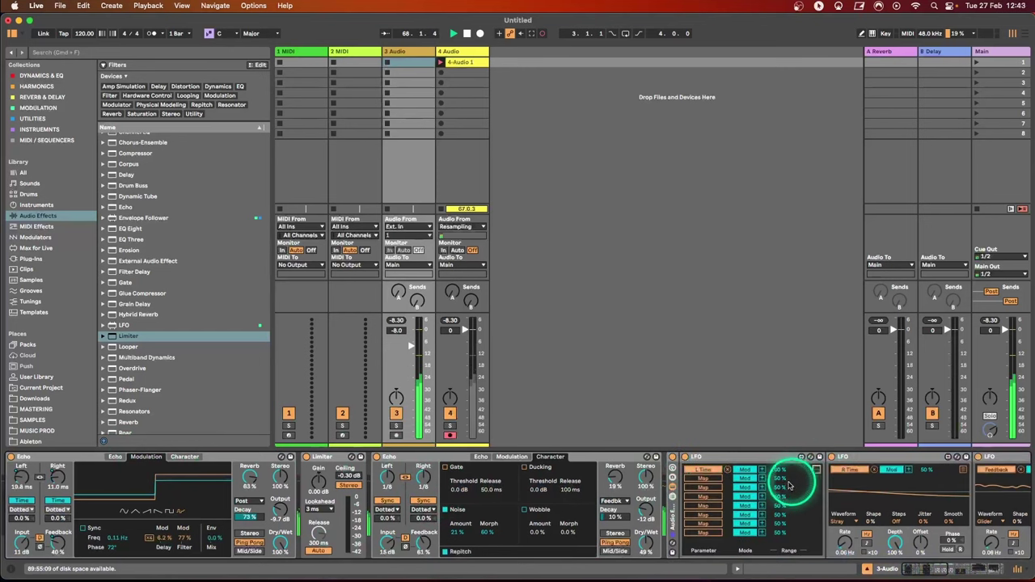
click(703, 479)
click(183, 537)
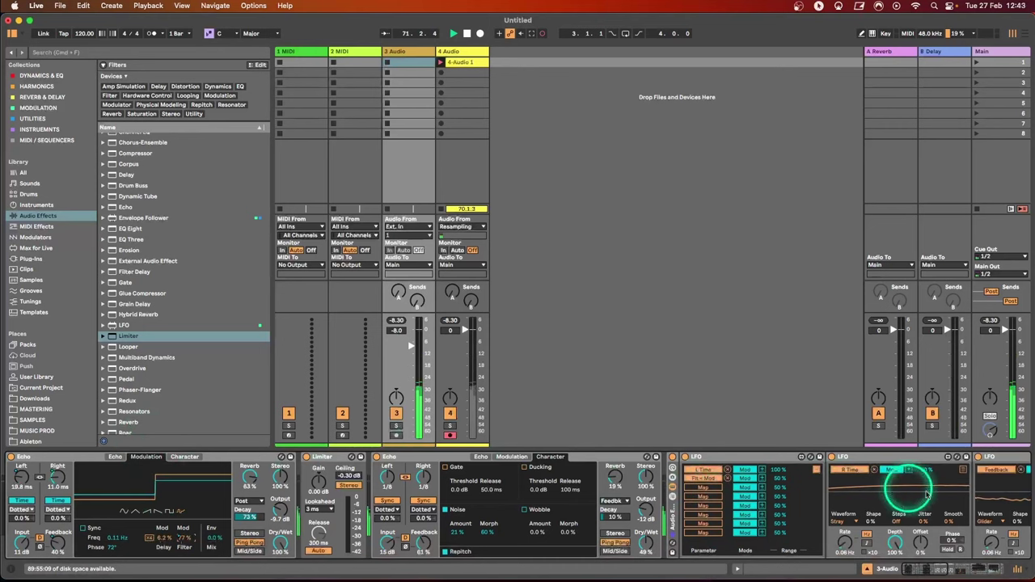
Step: Show the second LFO's mapping list and map its second slot to the first Echo's modulation frequency
click(962, 469)
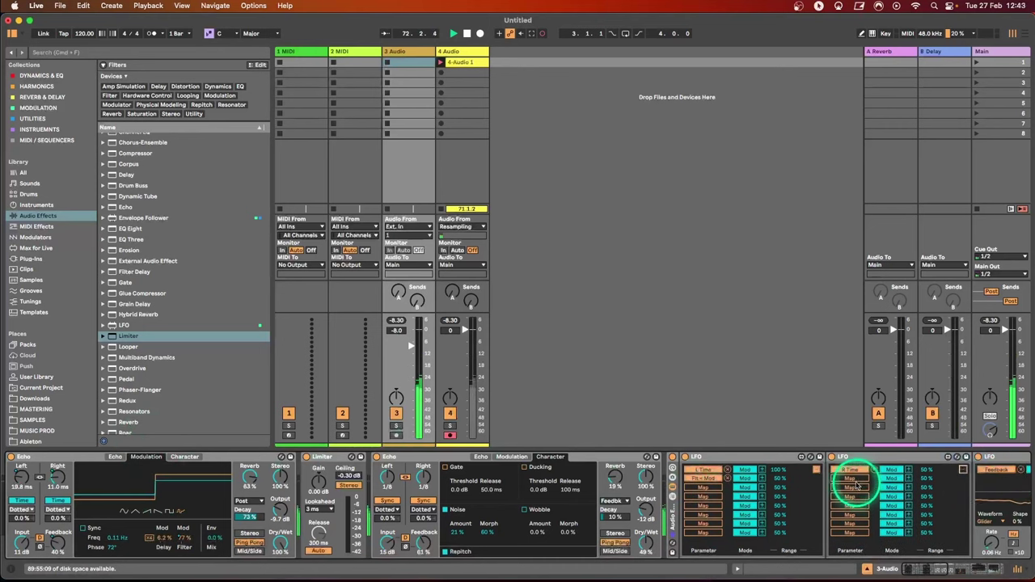
click(114, 539)
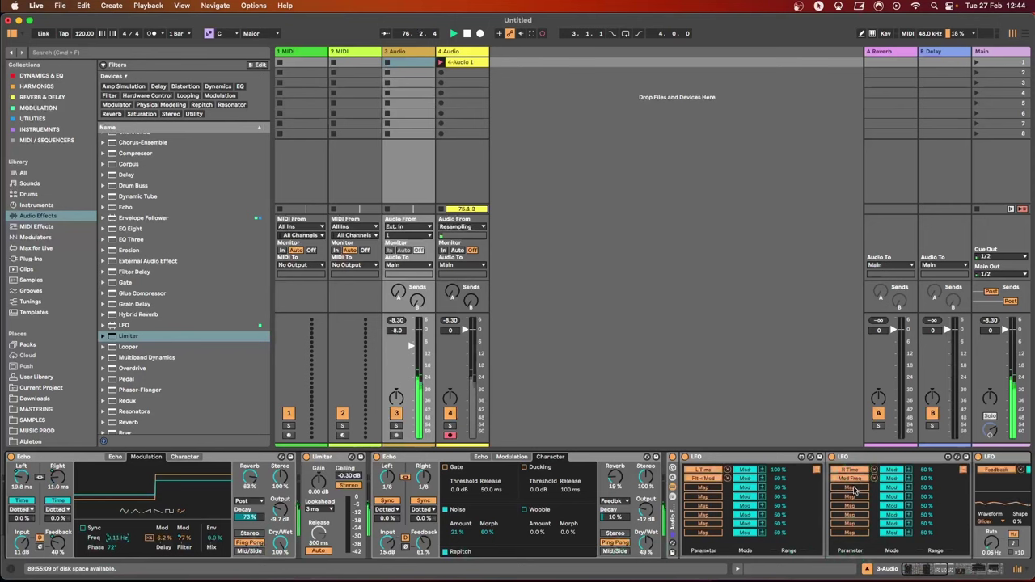
Step: Map the second LFO's third slot to the second Echo's reverb decay in Remote mode with a 0 to 21 % range
click(612, 515)
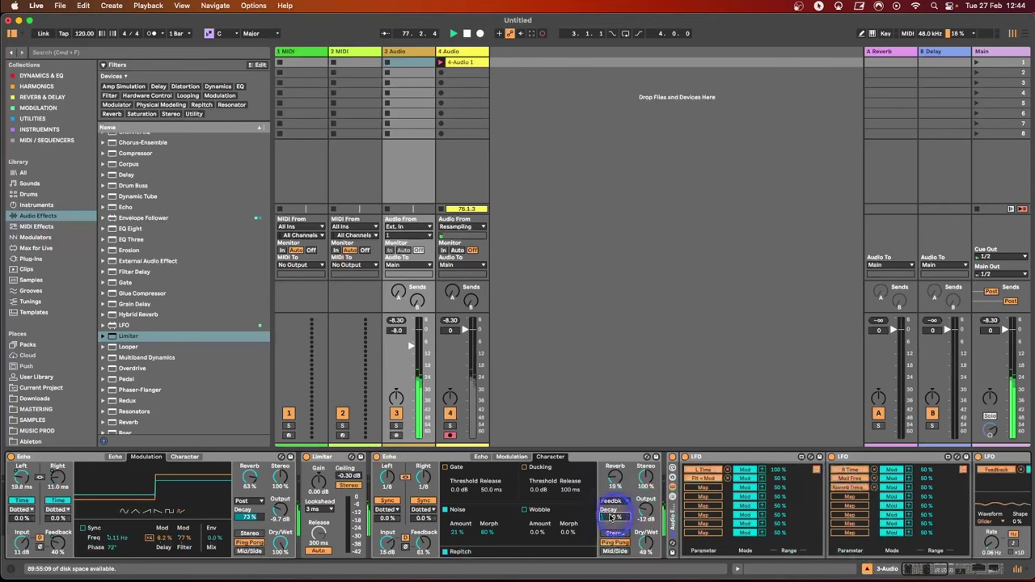
click(892, 488)
drag(950, 487, 953, 490)
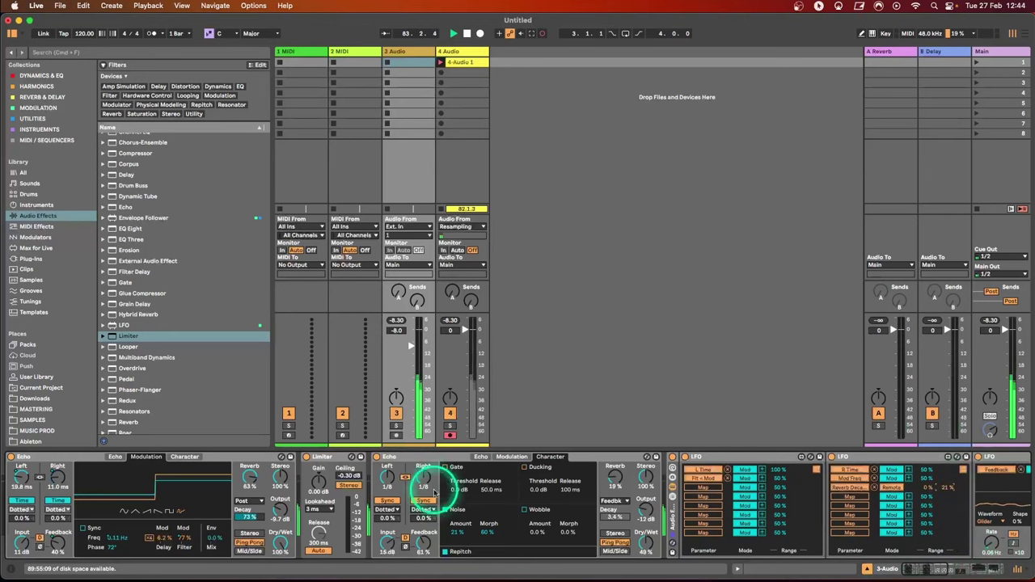
Step: Move the Limiter from between the two Echoes to after the second Echo
mouse_move(334, 456)
mouse_down()
mouse_move(601, 497)
mouse_move(654, 491)
mouse_up()
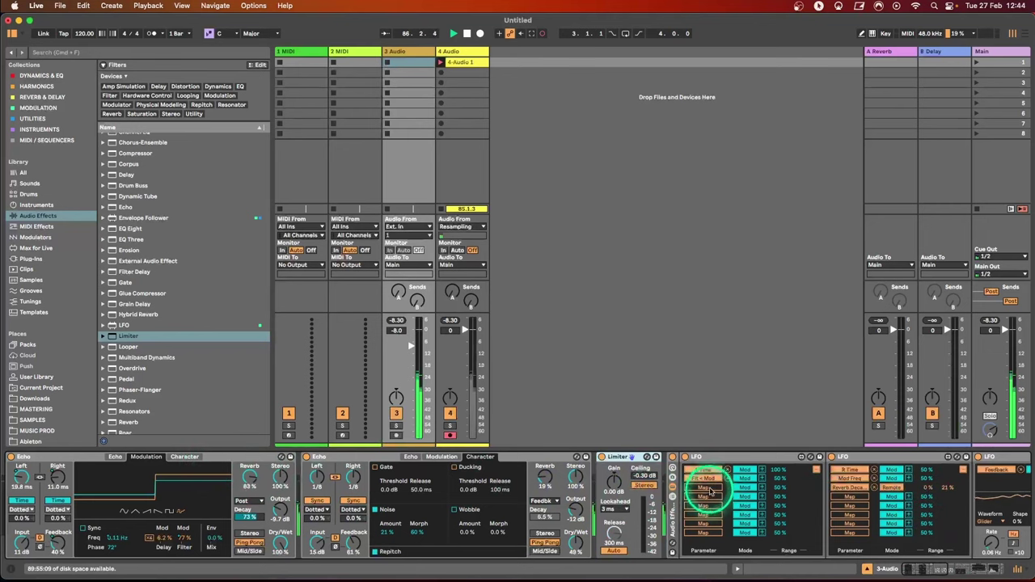
Step: Map the first LFO's third slot to the first Echo's reverb decay and raise that mapping's modulation range
click(259, 514)
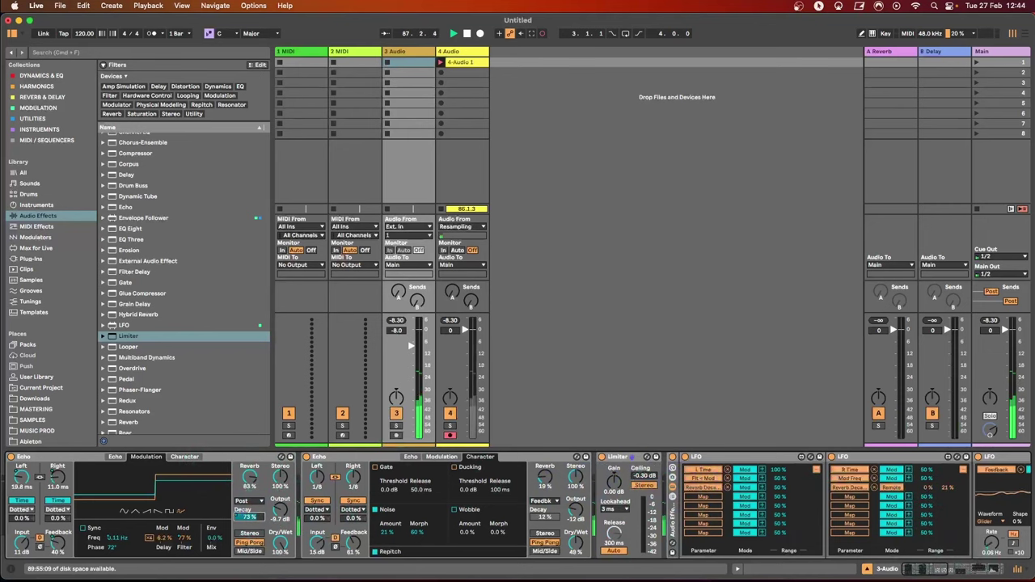
drag(933, 566, 936, 566)
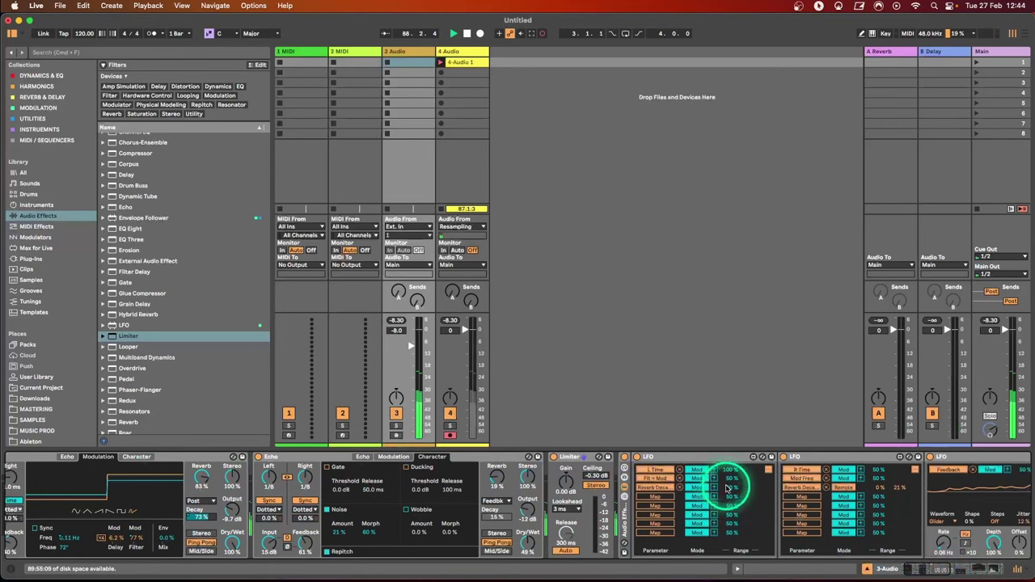
click(733, 471)
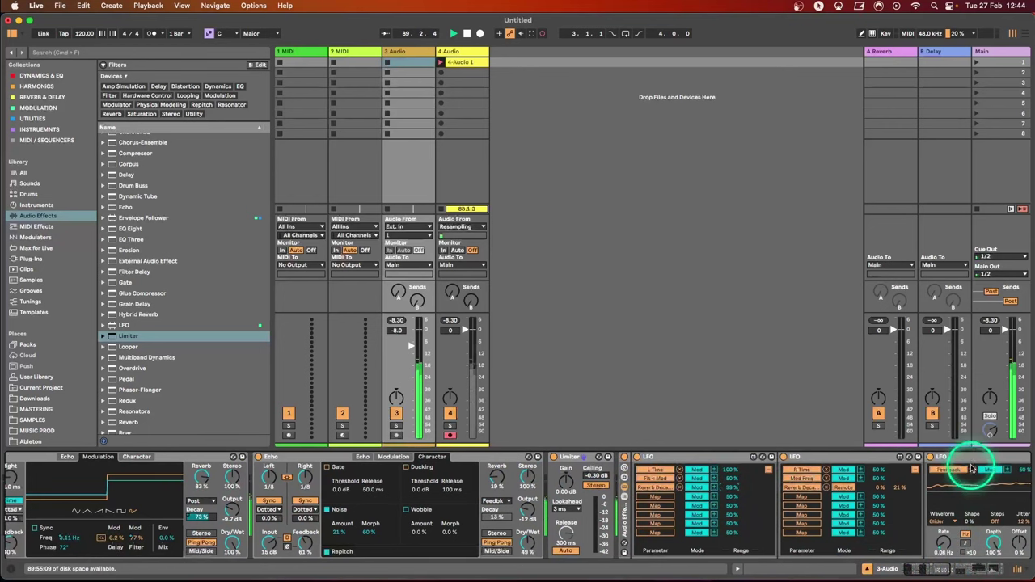
Step: Show the third LFO's mapping list and map its second slot to the first Echo's reverb level
click(976, 572)
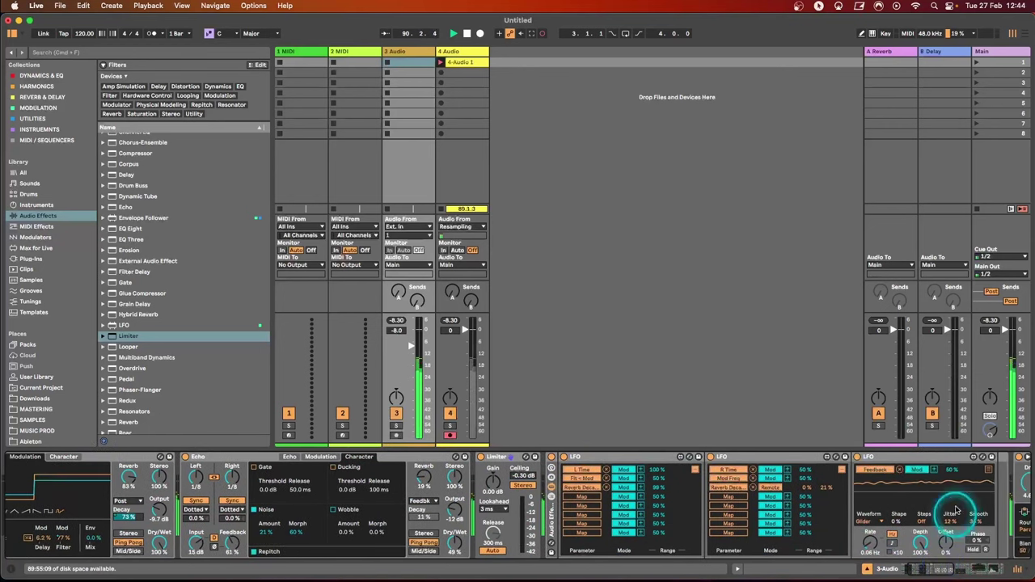
click(129, 476)
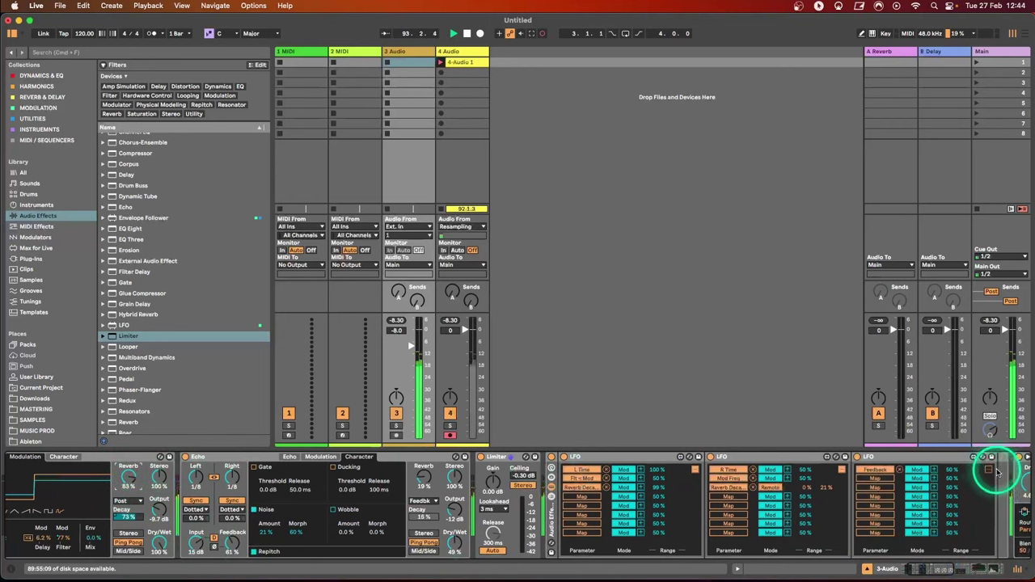
click(876, 478)
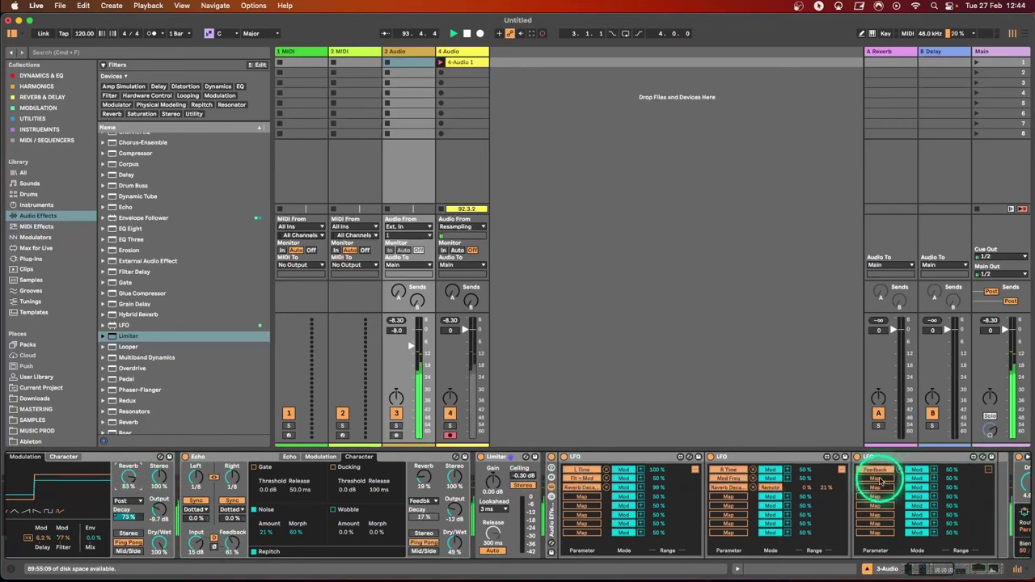
click(129, 477)
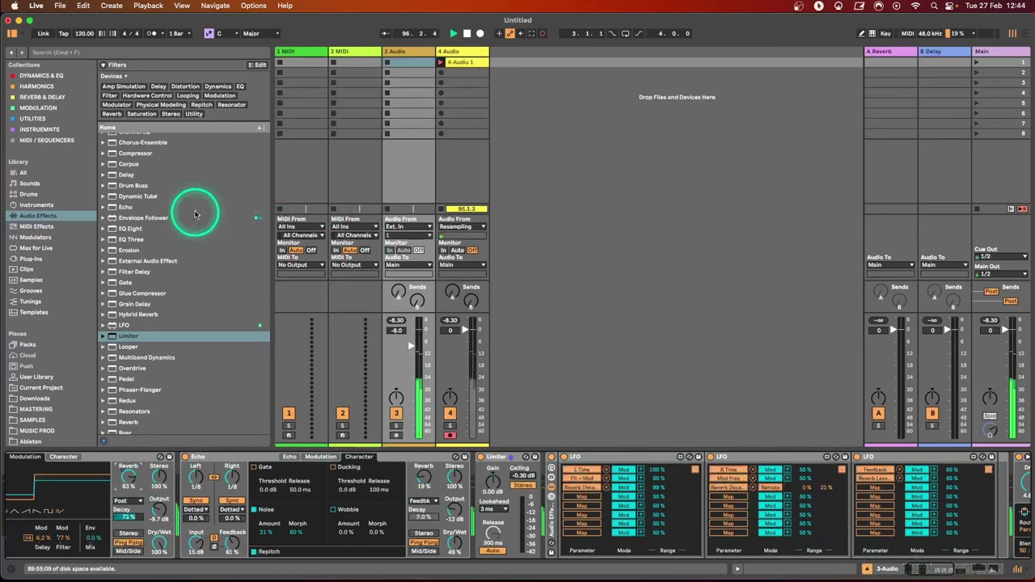
Step: Insert a Pedal from the audio effects between the LFOs and Roar
scroll(205, 249, up, 3)
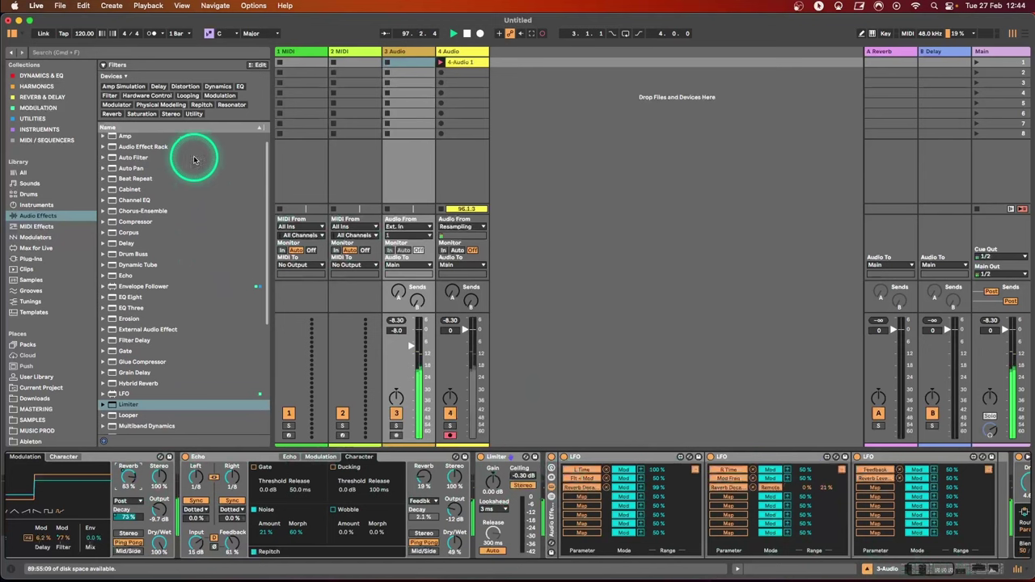
scroll(178, 202, up, 1)
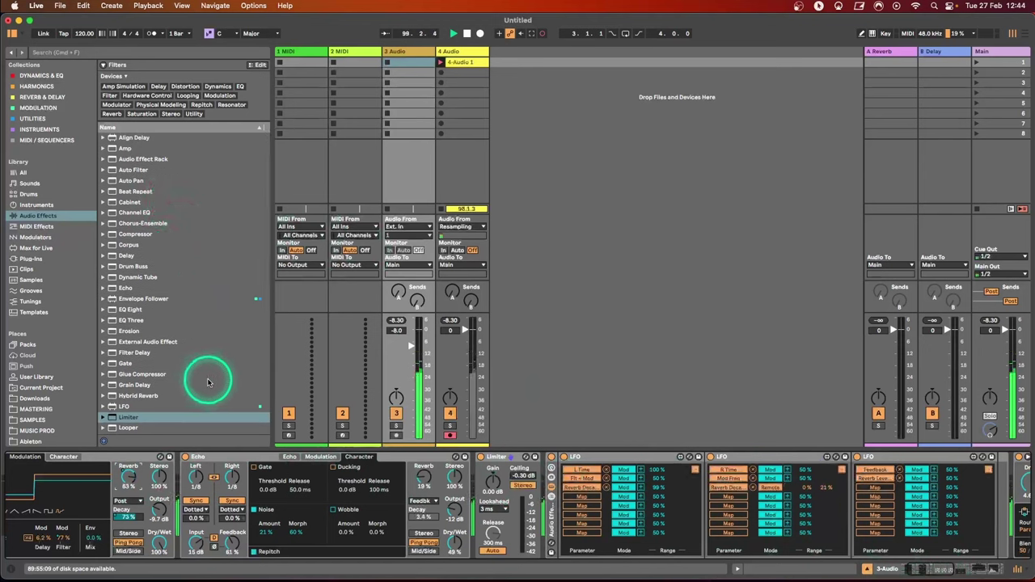
scroll(214, 379, down, 4)
click(121, 369)
drag(123, 370, 609, 475)
drag(775, 505, 1007, 509)
Step: Set the Pedal to Fuzz with 12 % dry/wet, 25 % gain and Sub enabled
drag(1007, 552, 1018, 566)
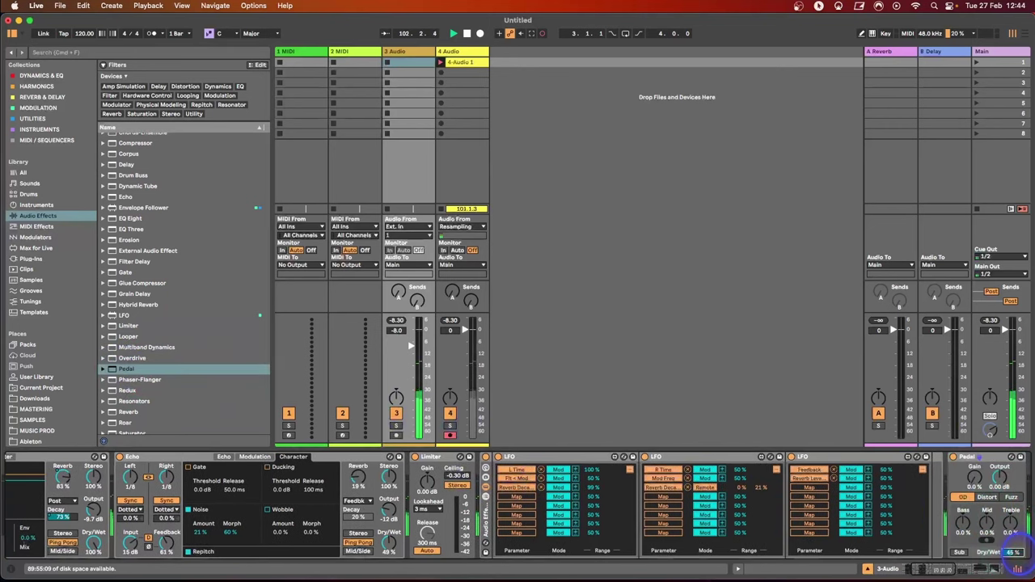
click(1010, 497)
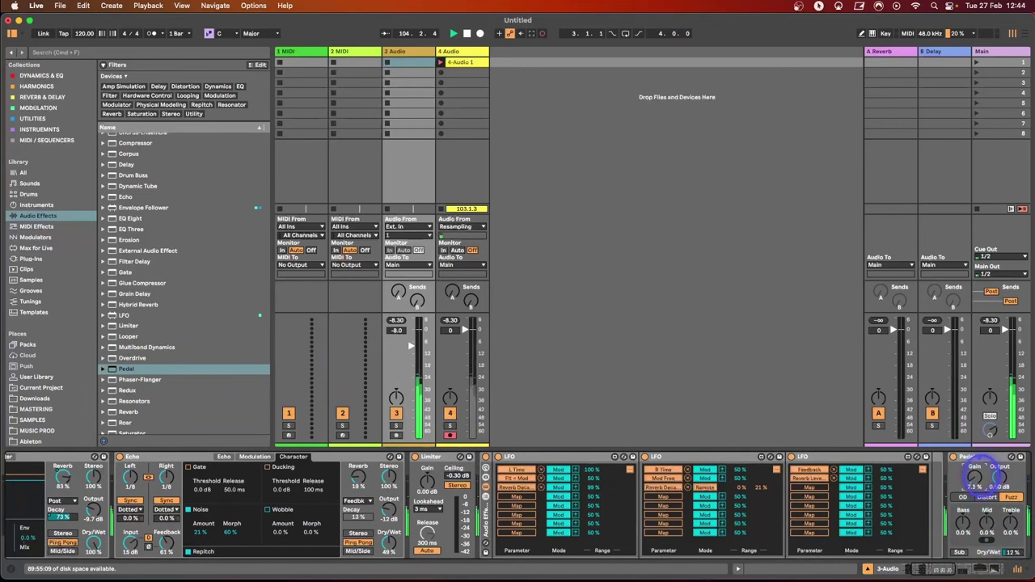
drag(981, 475, 976, 476)
click(960, 550)
Step: Map the second LFO's fourth slot to the shaper amount of Roar's Stage 1
drag(939, 573, 967, 570)
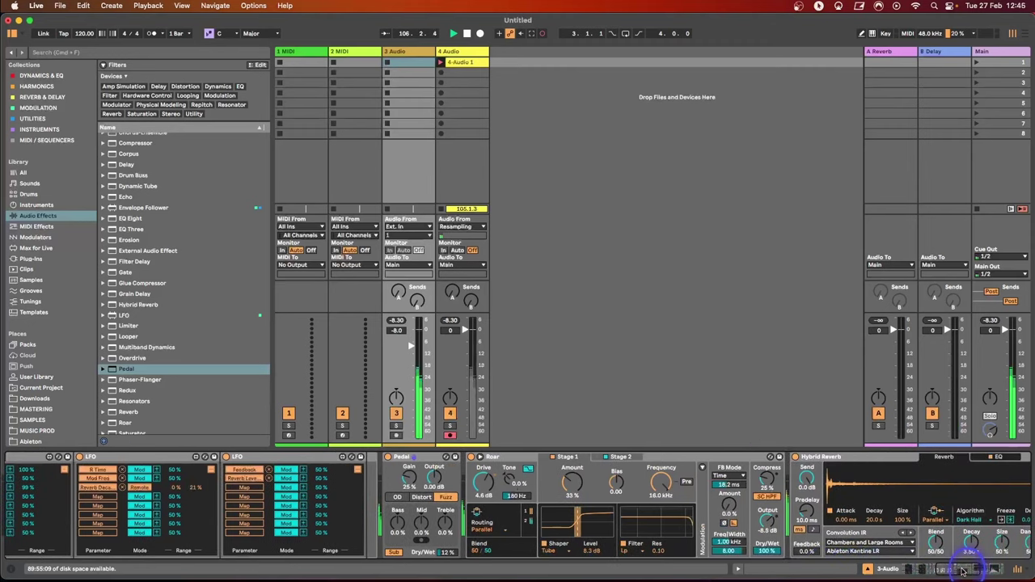
click(95, 498)
click(571, 483)
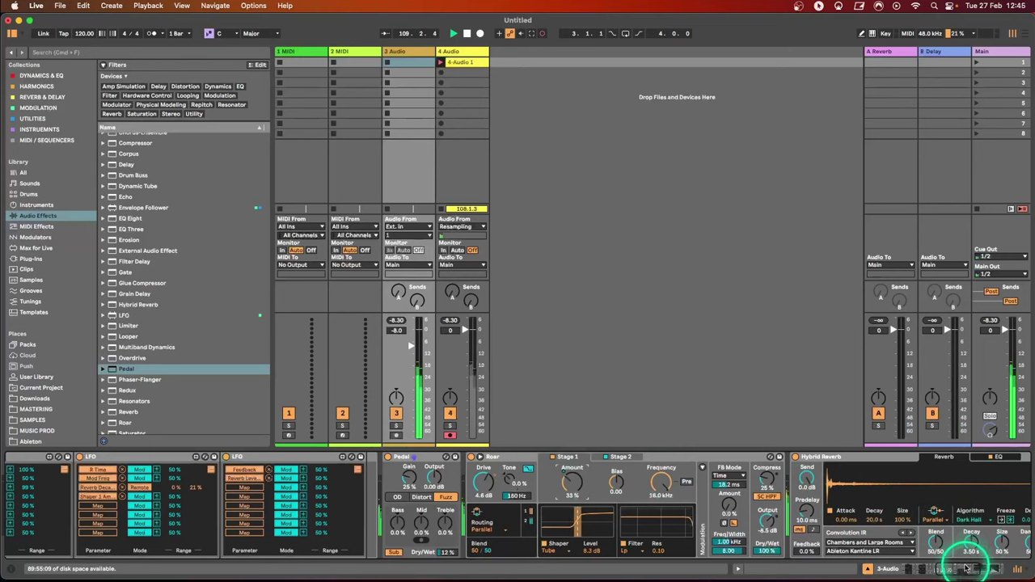
Step: Map the third LFO's third slot to Roar's drive and the first LFO's fourth slot to Roar's feedback time
drag(969, 569, 952, 569)
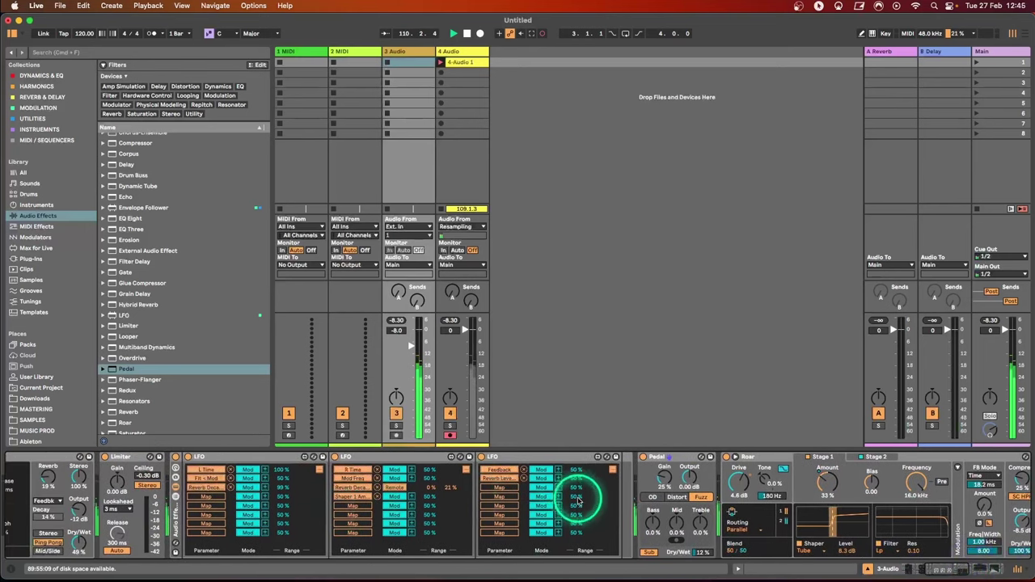
click(498, 488)
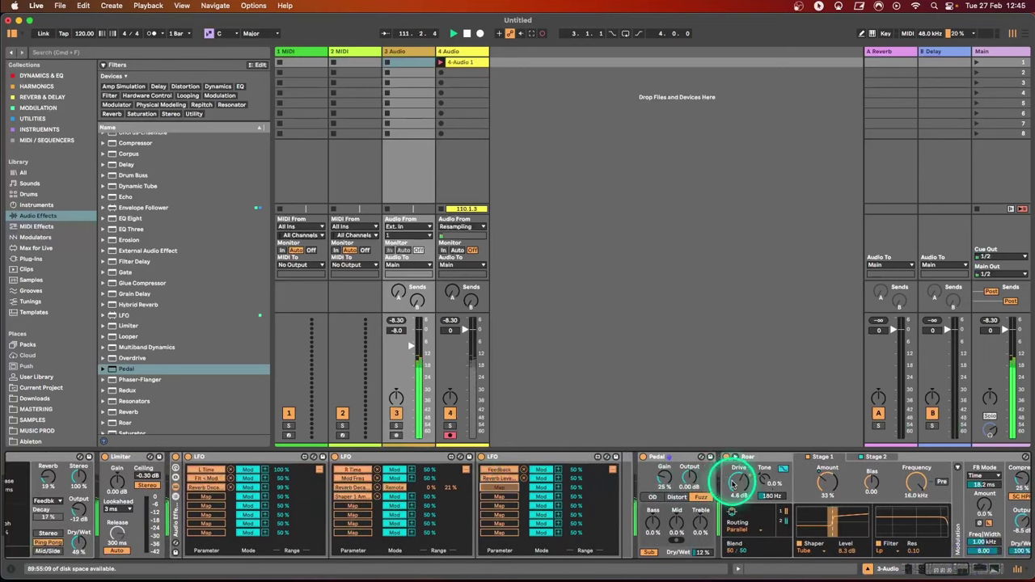
click(203, 497)
click(986, 484)
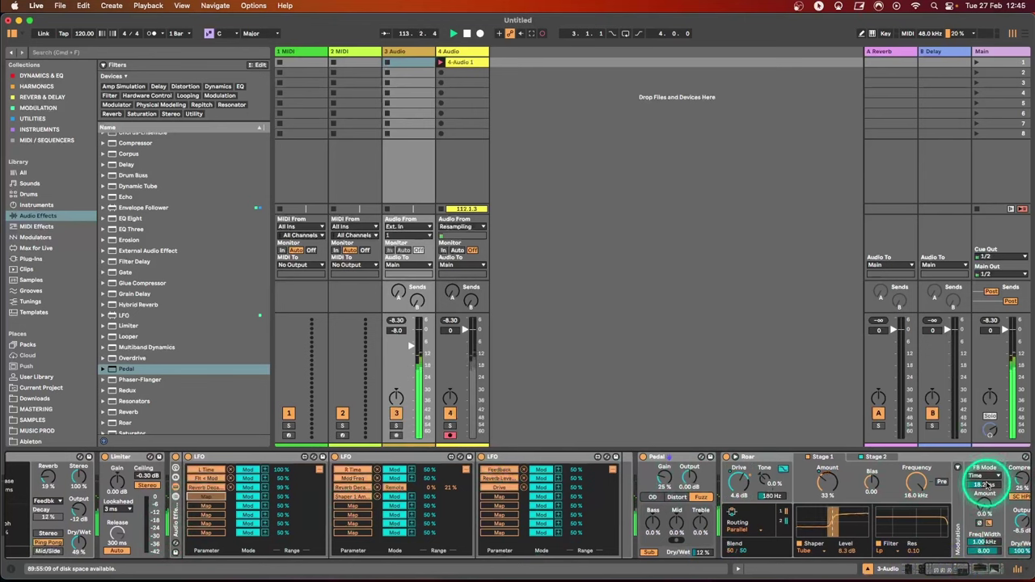
click(500, 497)
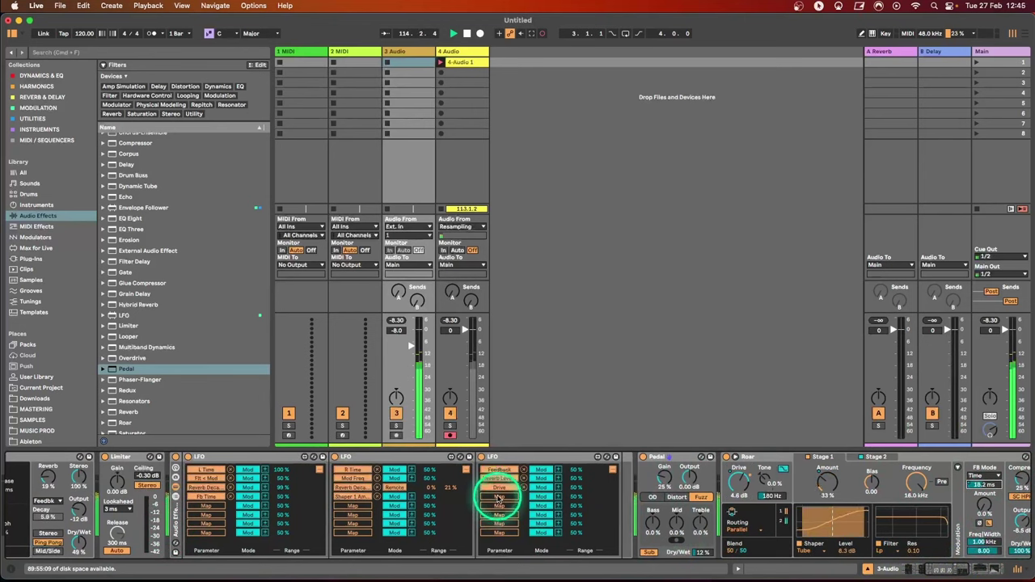
Step: Map the second LFO's fifth slot to Roar's feedback amount in Remote mode with a 20 to 85 % range
click(354, 505)
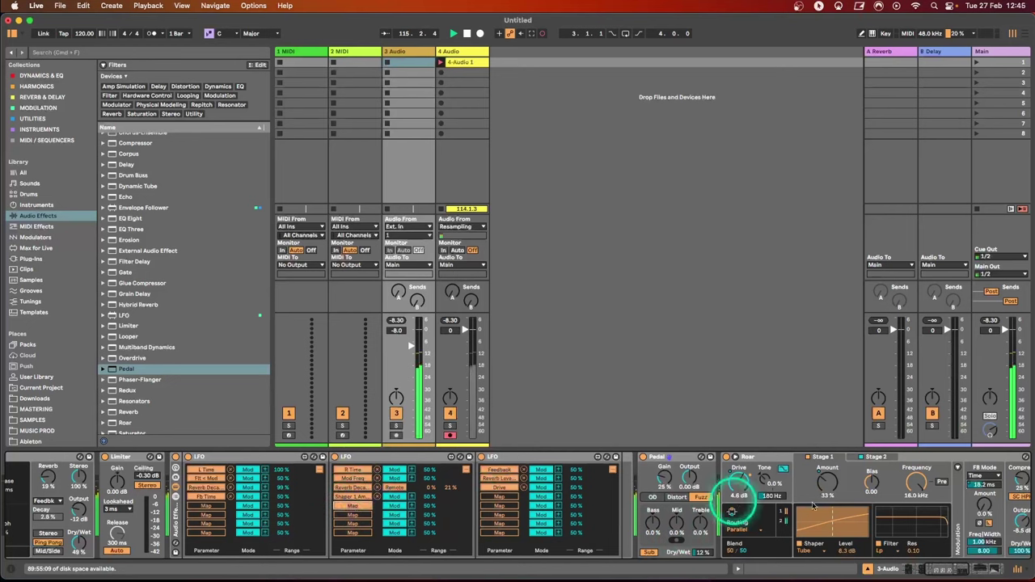
click(985, 506)
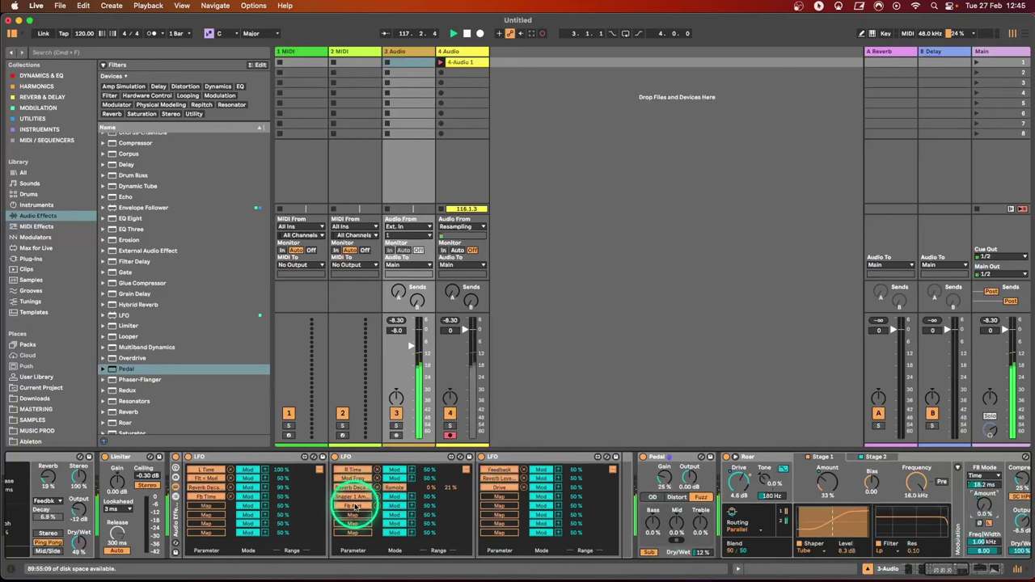
click(395, 507)
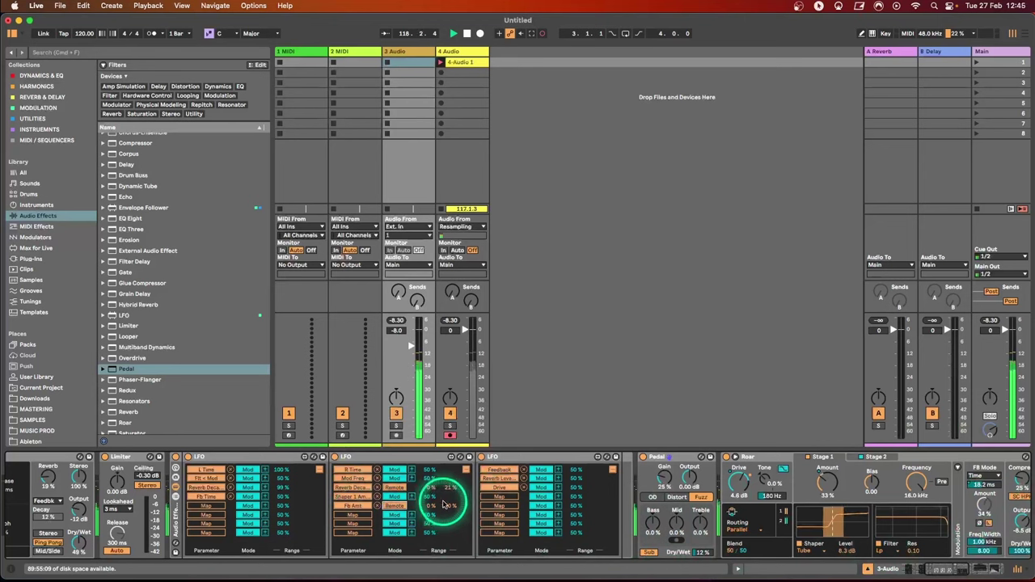
drag(449, 503, 435, 494)
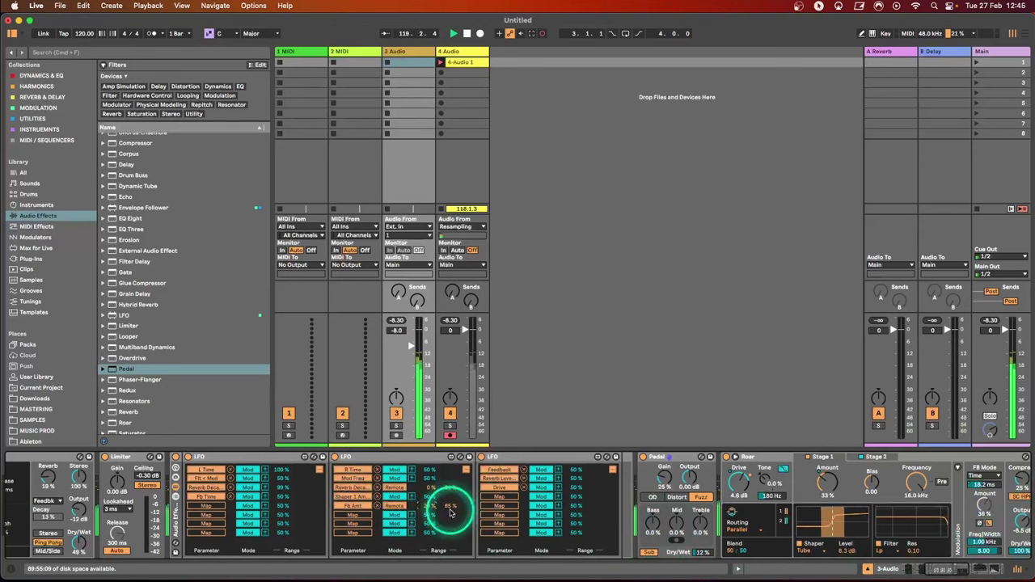
Step: Set Roar's Stage 2 shaper to Noise Injection with an amount of 24 %
drag(938, 570, 970, 571)
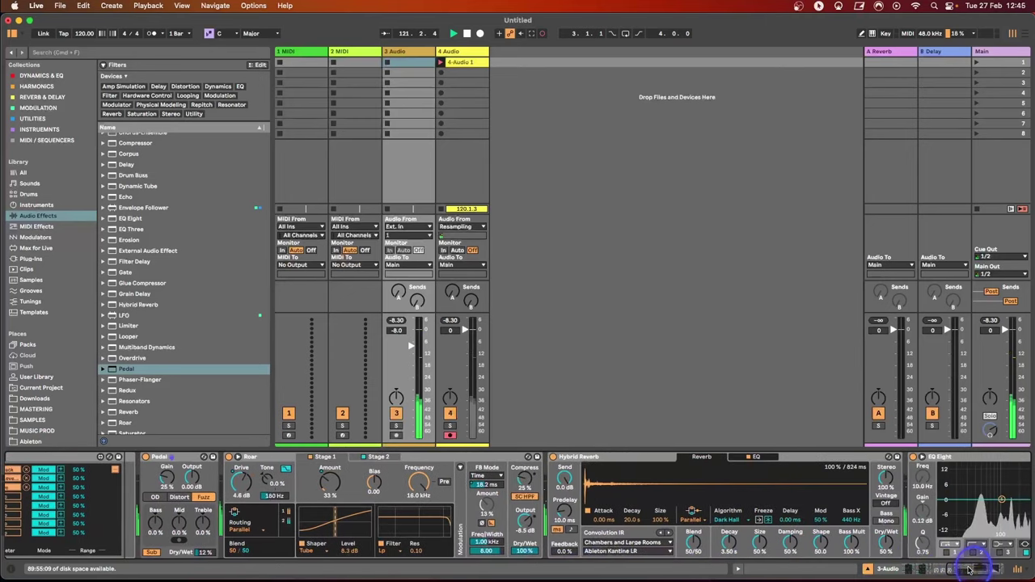
click(377, 457)
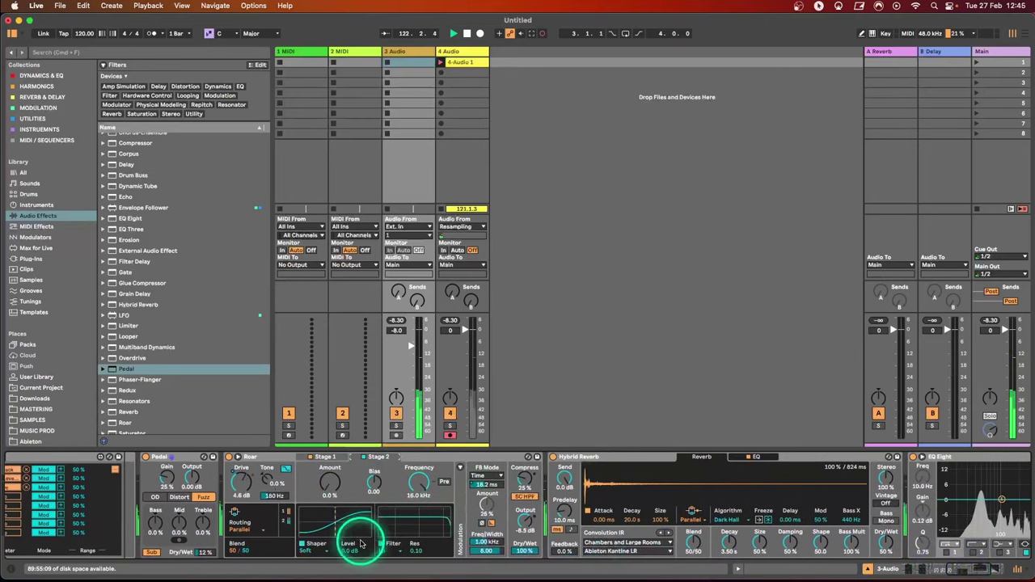
click(307, 549)
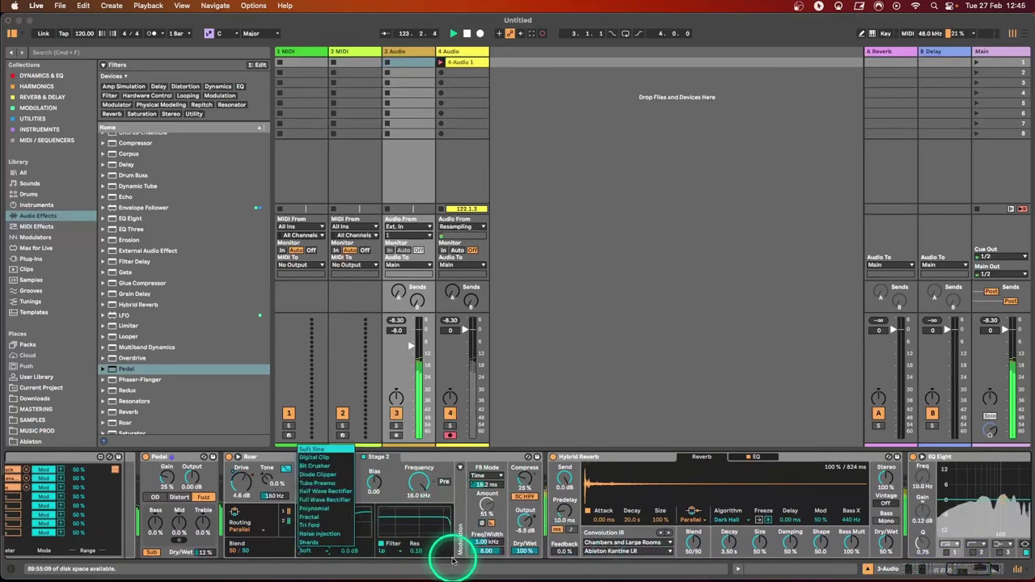
click(328, 534)
drag(329, 485, 330, 483)
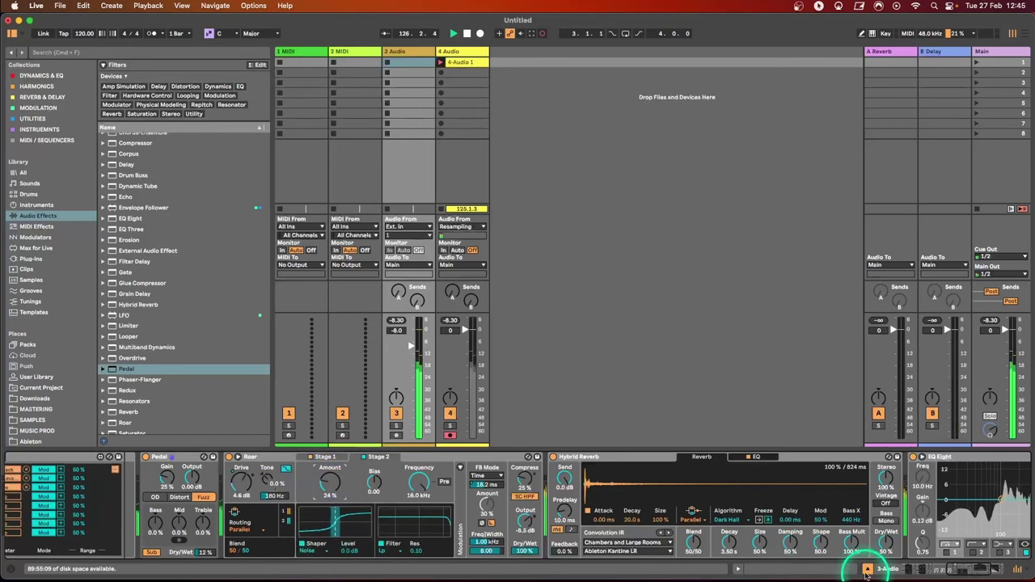
click(940, 570)
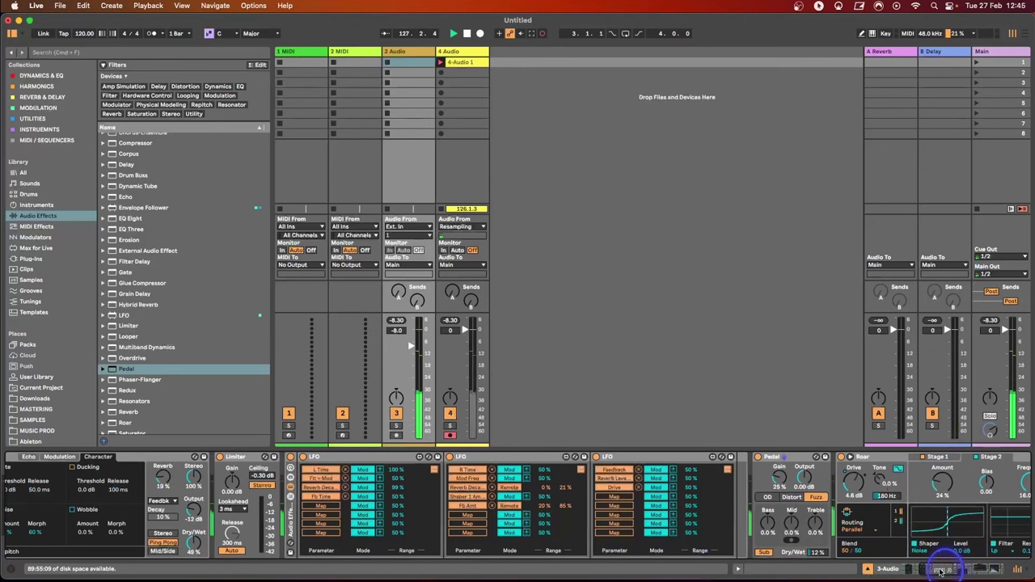
drag(939, 572, 944, 571)
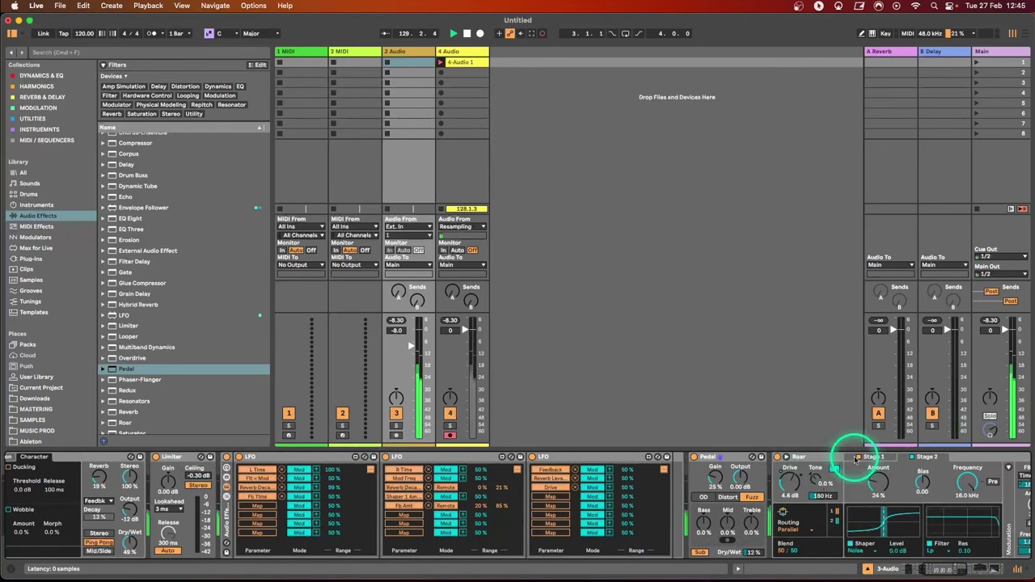
Step: Expand Roar's modulation section and set LFO 1 to rate 2, morph 30 % and smooth 47 %
drag(941, 571, 972, 570)
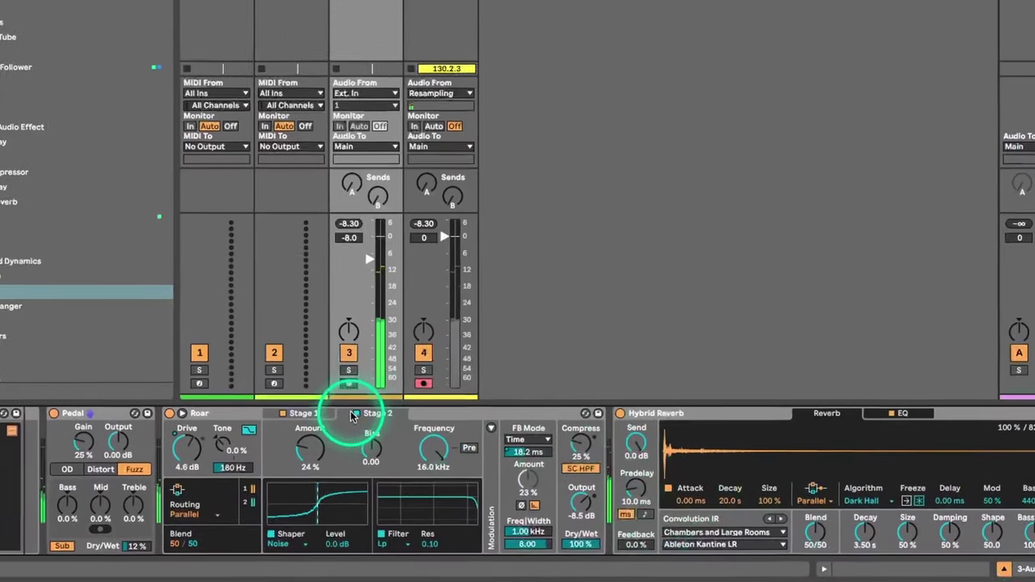
click(491, 428)
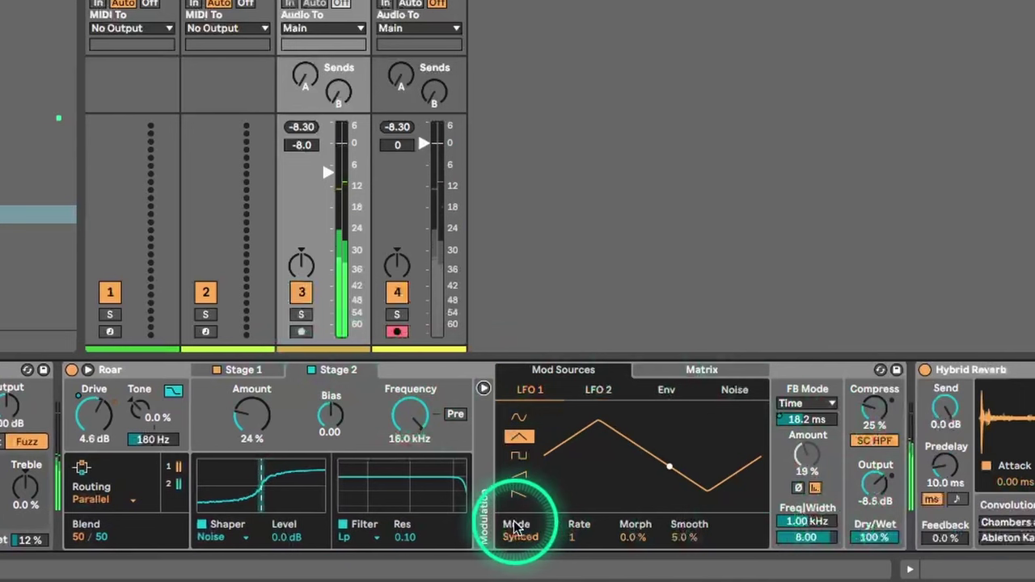
drag(577, 535, 579, 542)
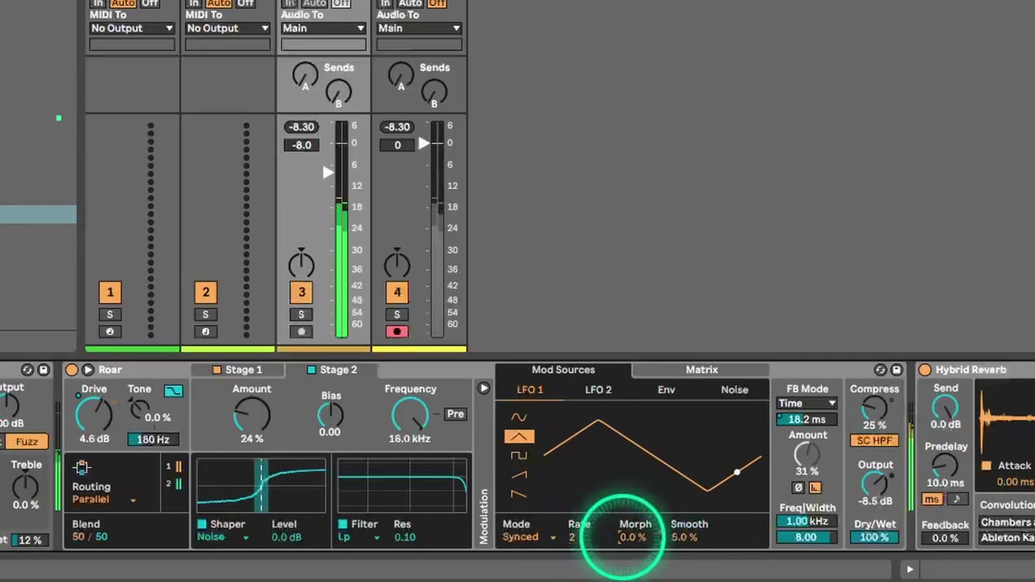
drag(623, 536, 681, 533)
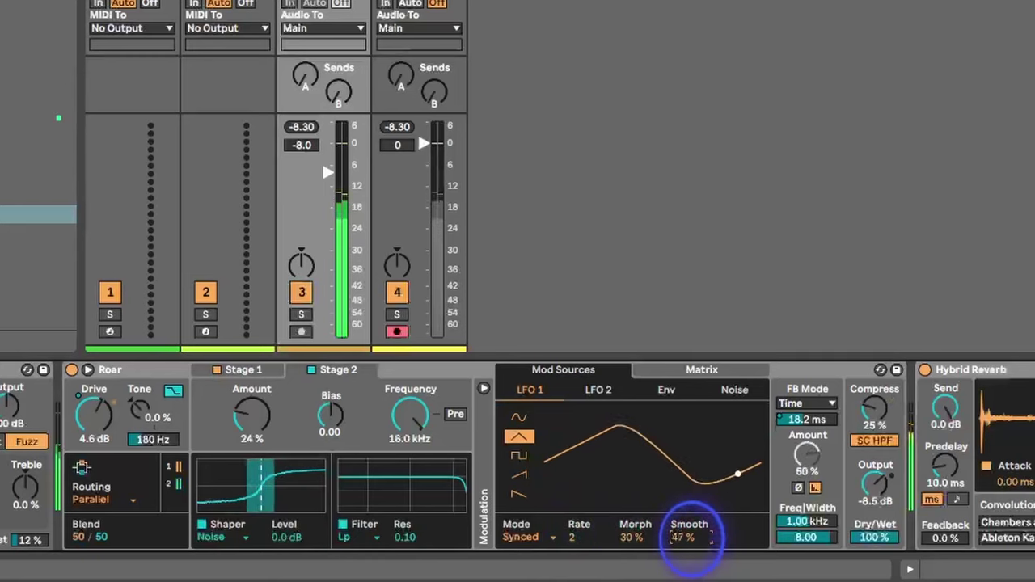
Step: Set Roar's LFO 2 to a sine wave in Free mode with a 0.10 Hz rate and 53 % morph
click(598, 389)
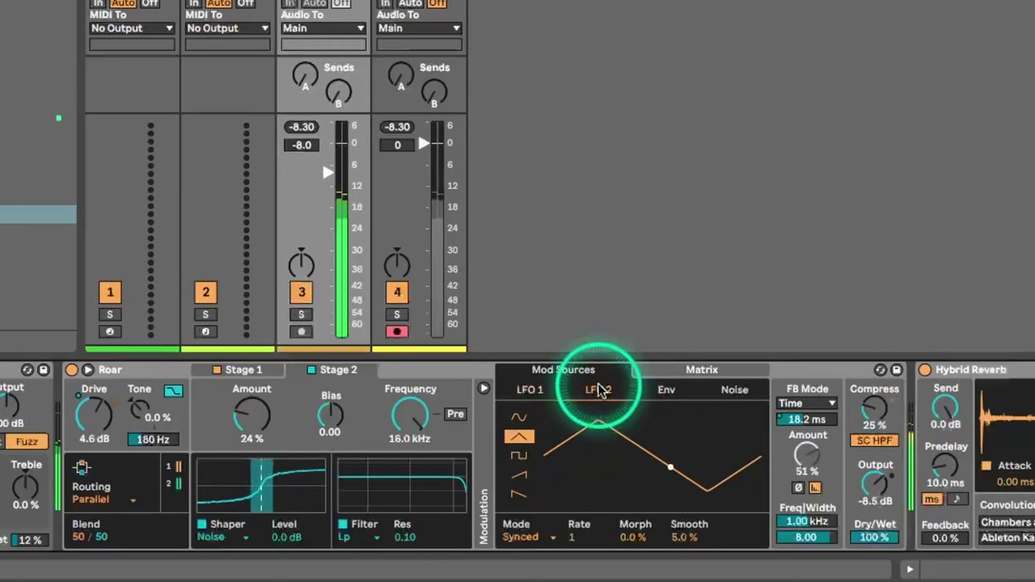
click(518, 418)
click(524, 537)
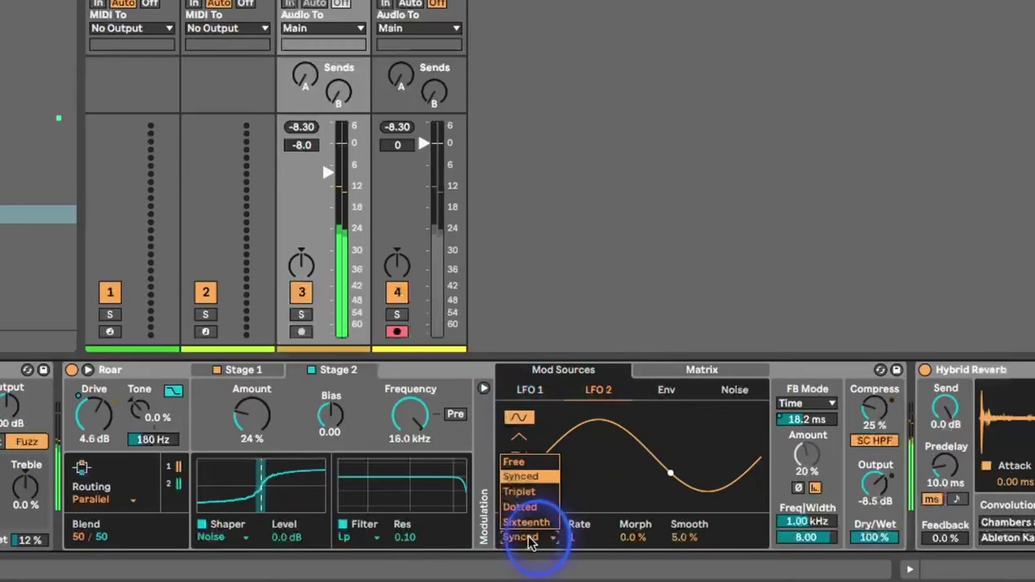
click(518, 462)
click(581, 532)
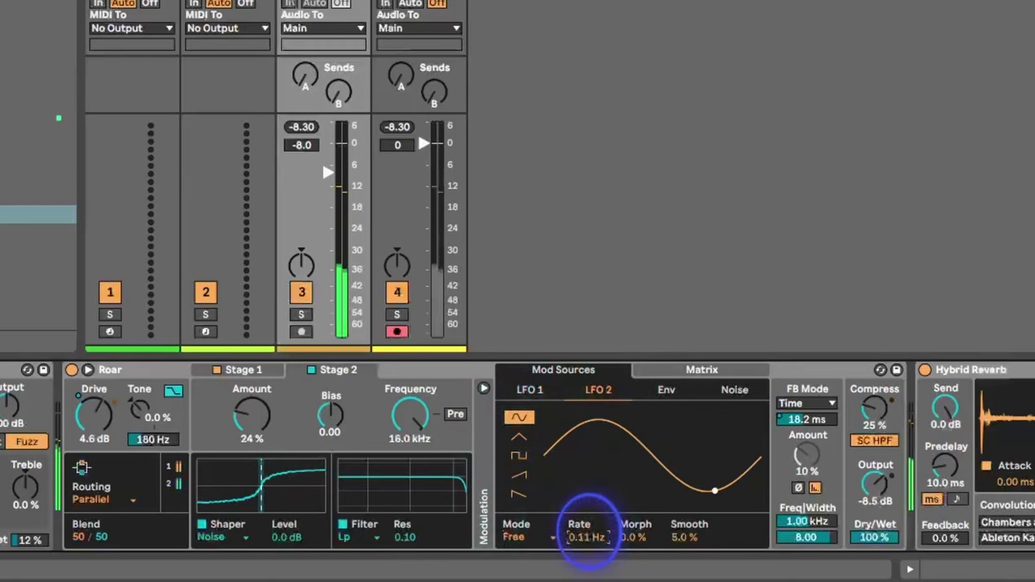
drag(639, 537, 644, 534)
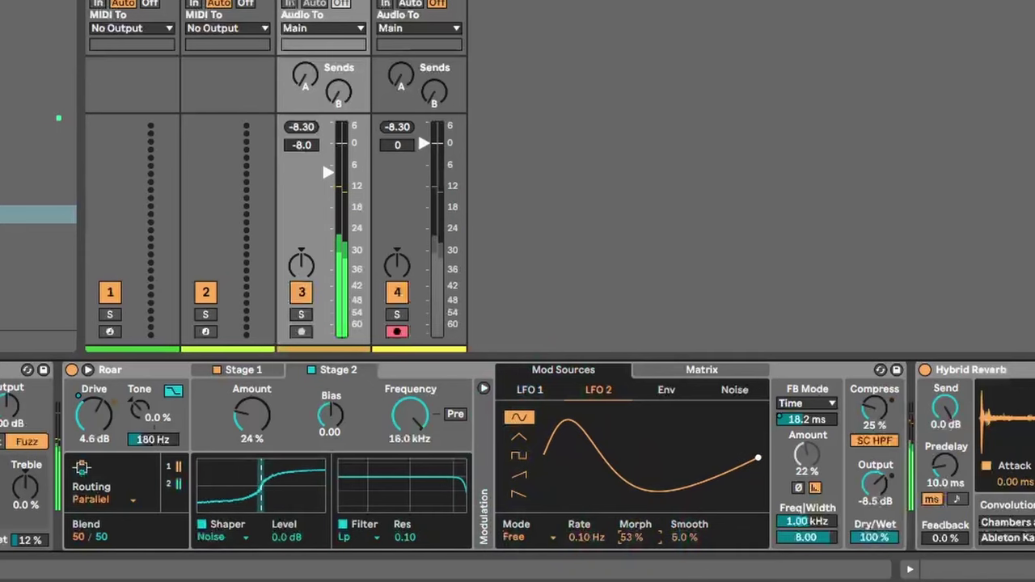
Step: Modulate the LFO 2 rate with LFO 1 by -16 in Roar's modulation matrix
click(597, 535)
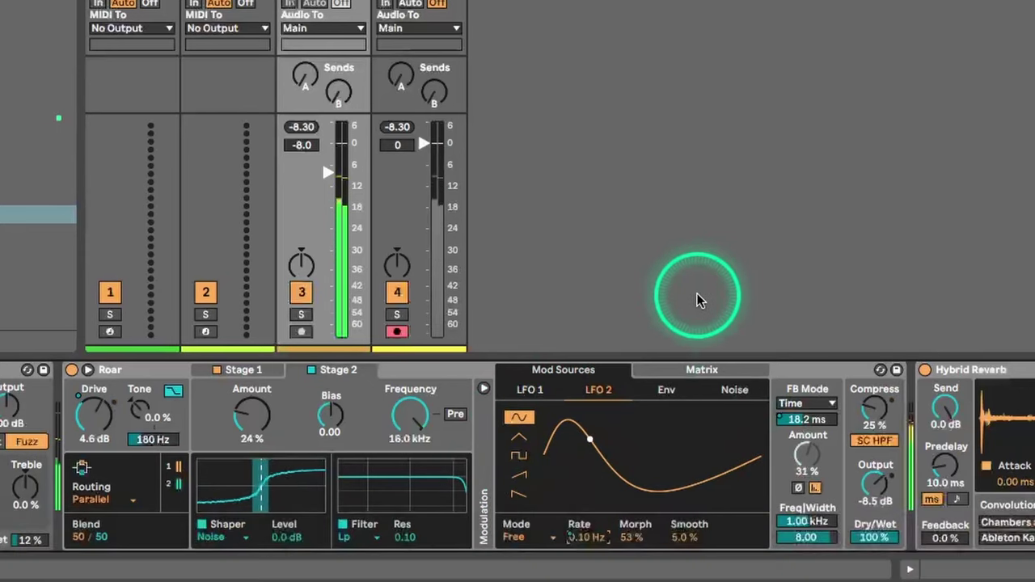
click(700, 369)
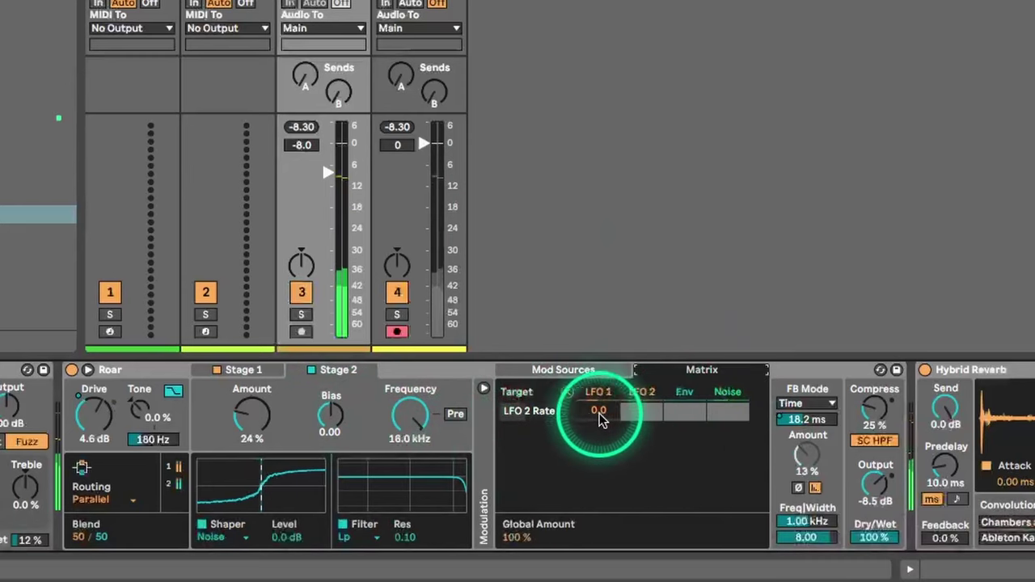
drag(597, 411, 598, 411)
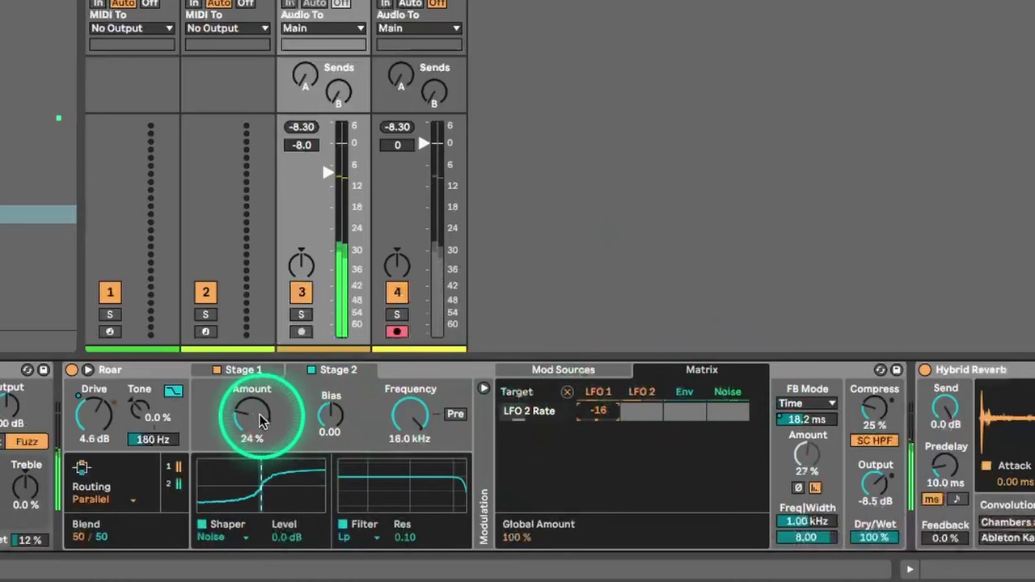
Step: Set Roar's Stage 2 shaper amount to 25 % and modulate it with LFO 1 by 30
drag(259, 419, 258, 416)
drag(605, 429, 600, 437)
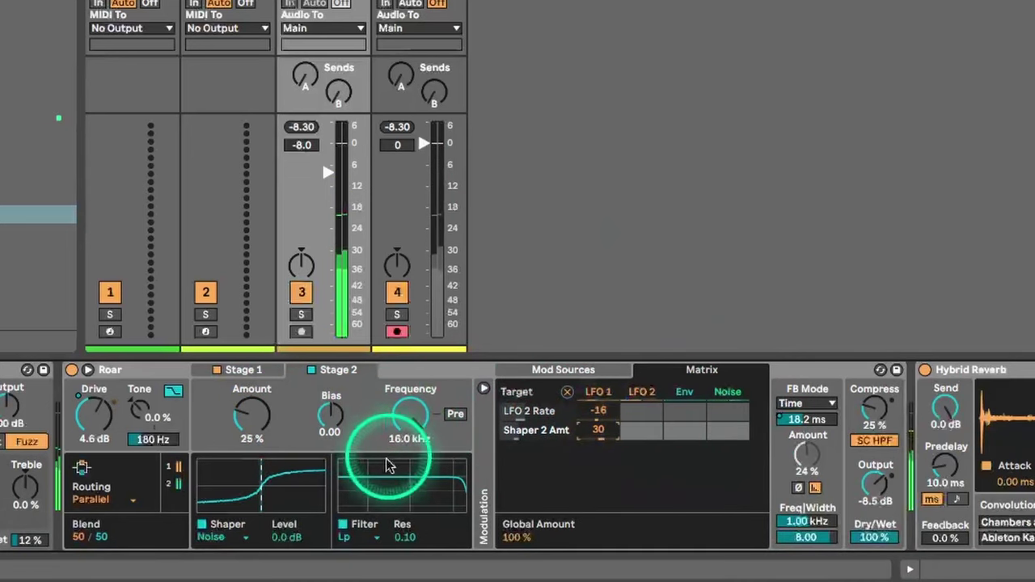
Step: Change Roar's Stage 2 filter to the Morph type with resonance 0.36 and frequency 4.31 kHz
click(410, 540)
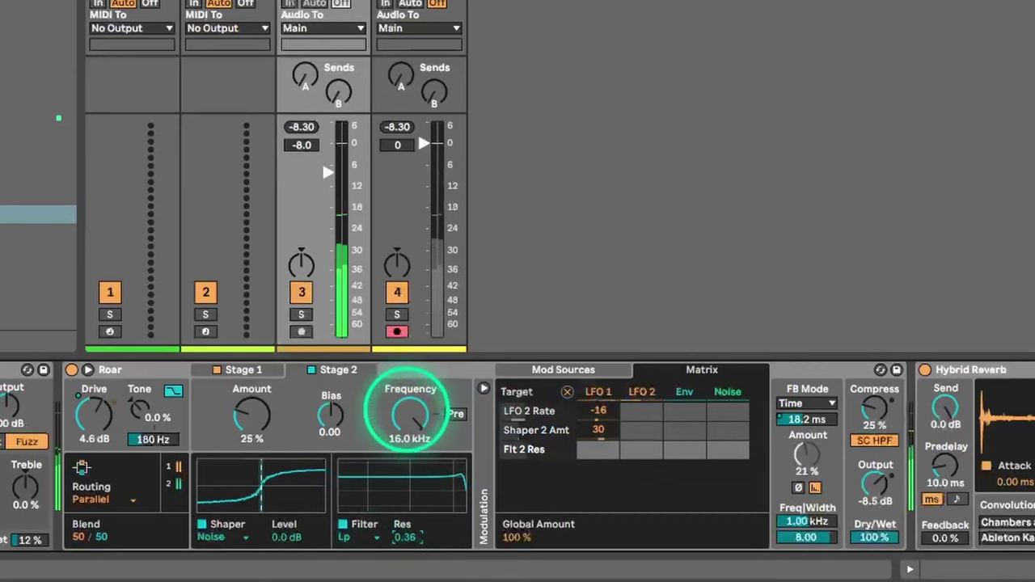
drag(410, 408, 416, 441)
click(368, 538)
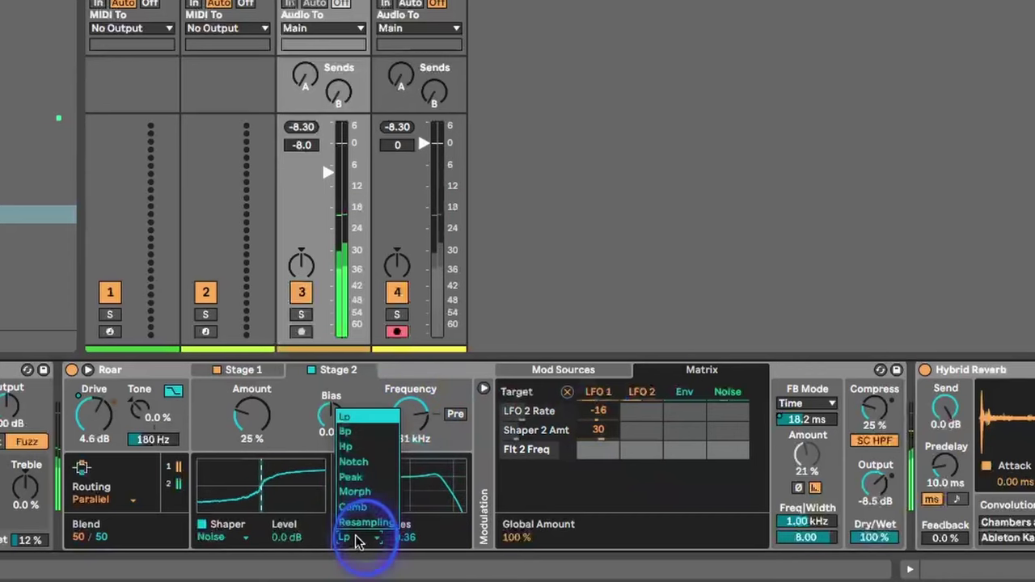
click(369, 491)
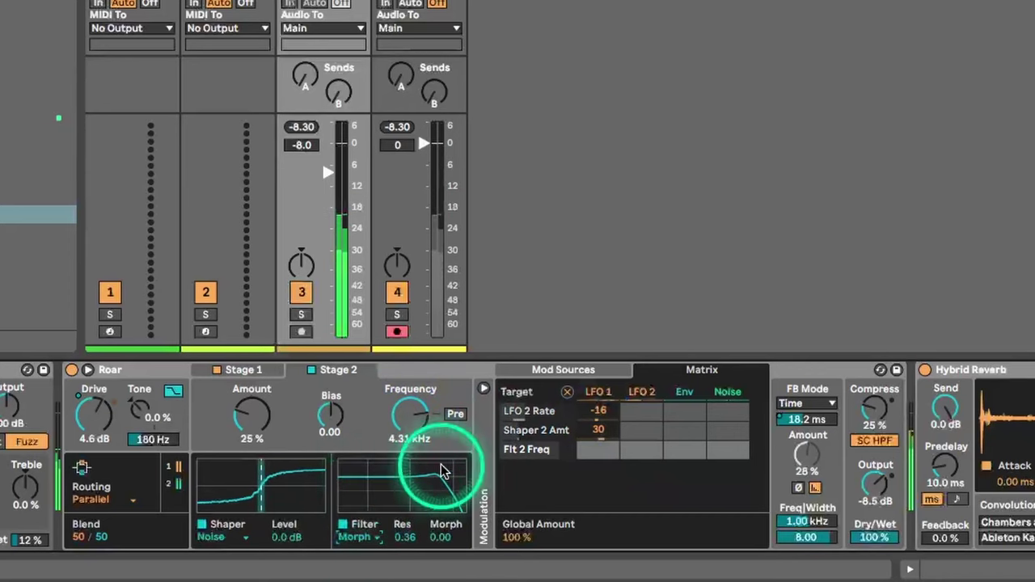
Step: Set the Stage 2 filter's morph to 0.02 with LFO 1 modulation -39, and its resonance to 0.31 with LFO 2 modulation 19
drag(441, 540, 441, 537)
drag(598, 449, 608, 457)
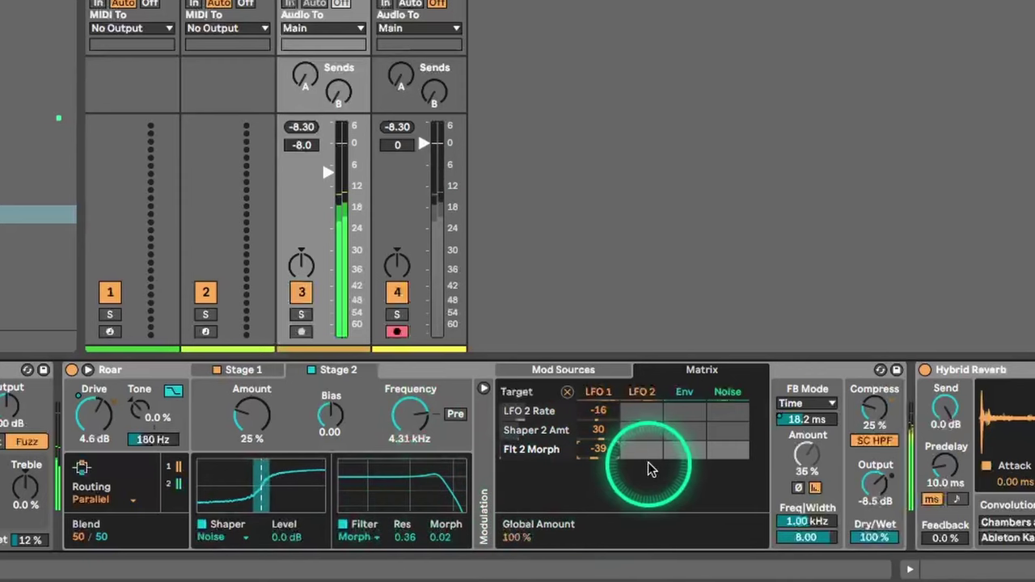
drag(409, 541, 410, 545)
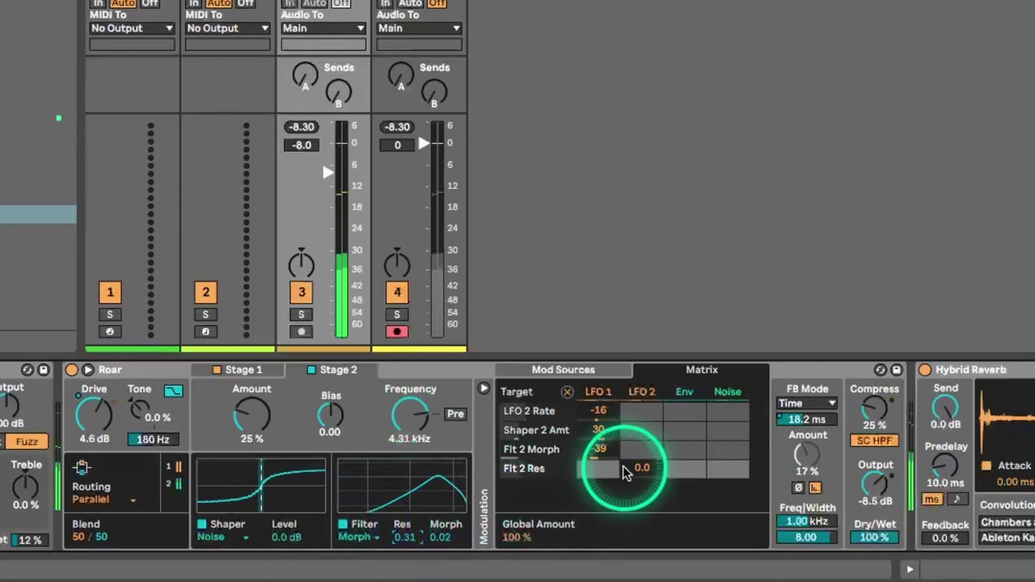
drag(624, 474, 641, 467)
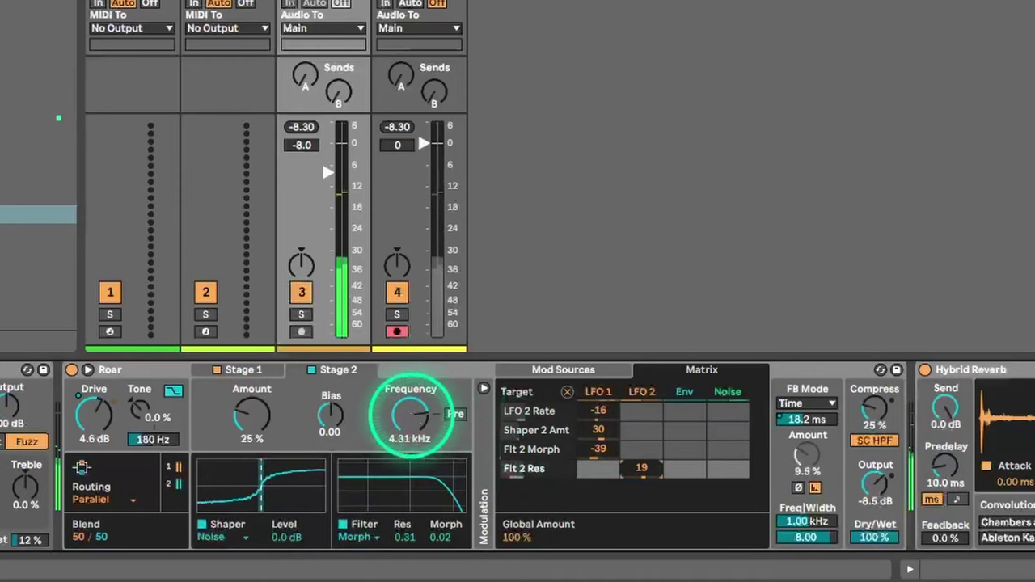
Step: Lower the Stage 2 filter frequency to 294 Hz and modulate it with LFO 1 by -23, LFO 2 by 58 and Noise by 12
drag(409, 390, 417, 415)
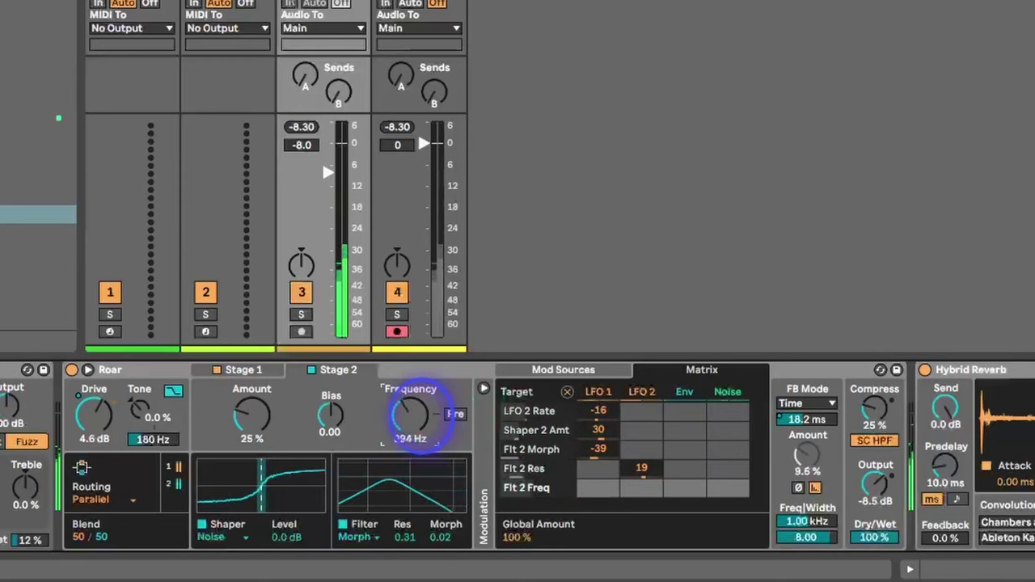
drag(599, 488, 641, 489)
drag(728, 487, 729, 487)
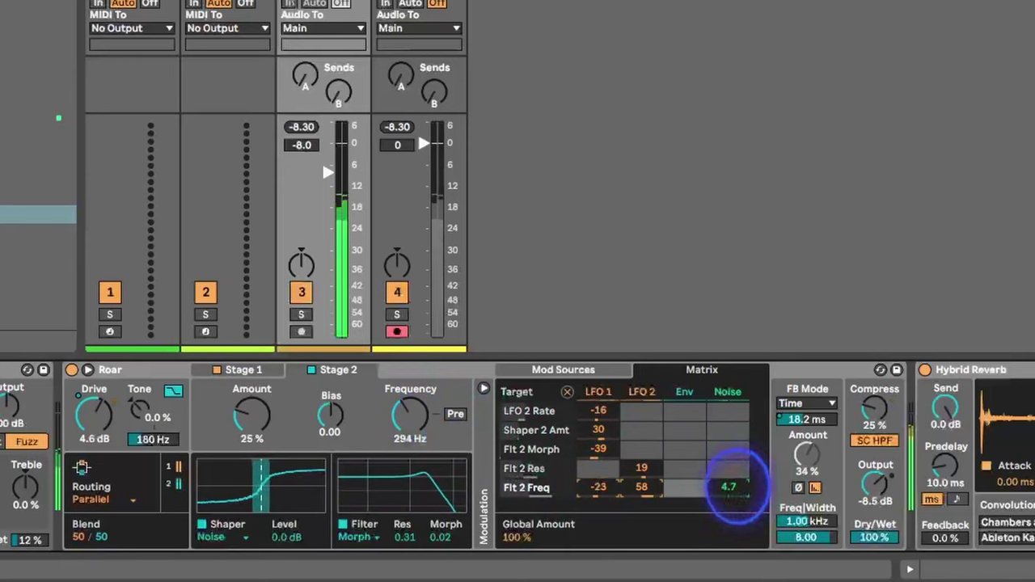
Step: Raise the Stage 2 shaper amount to 27 % and modulate it with Noise by 25
drag(251, 424, 251, 420)
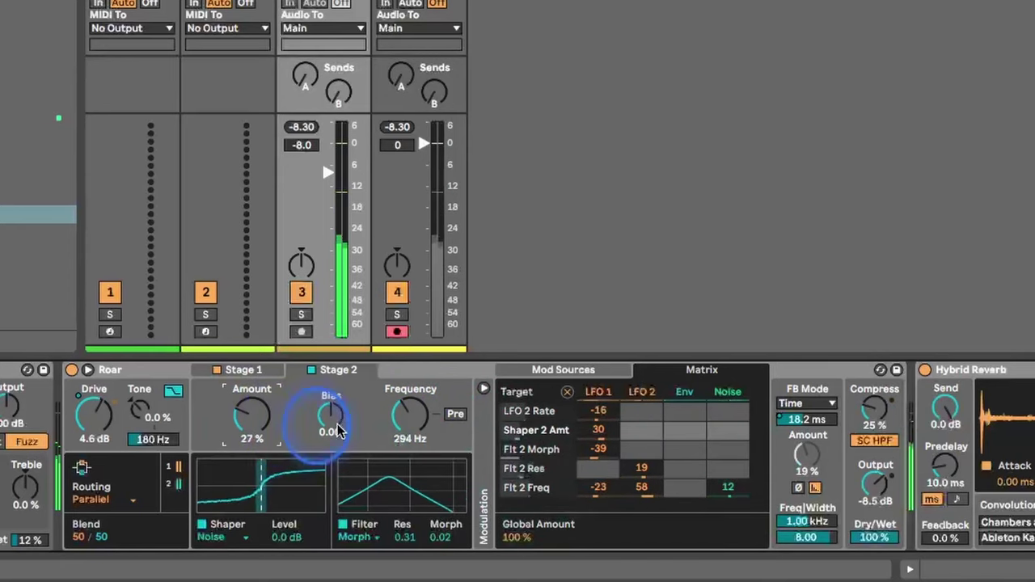
drag(728, 431, 728, 429)
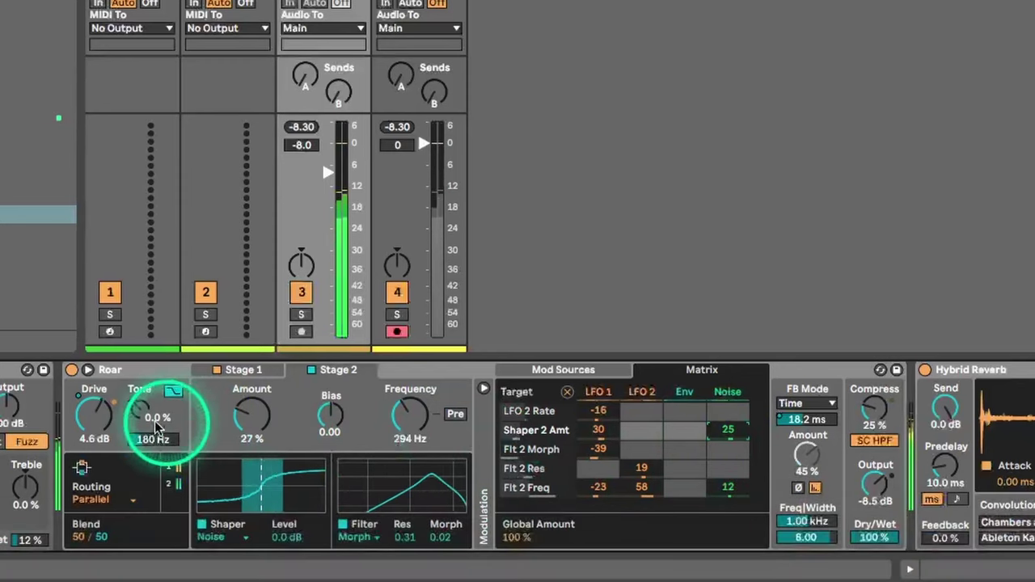
Step: Increase the third LFO device's modulation of Roar's Drive to 90 % and lower the Drive to -2.3 dB
click(91, 421)
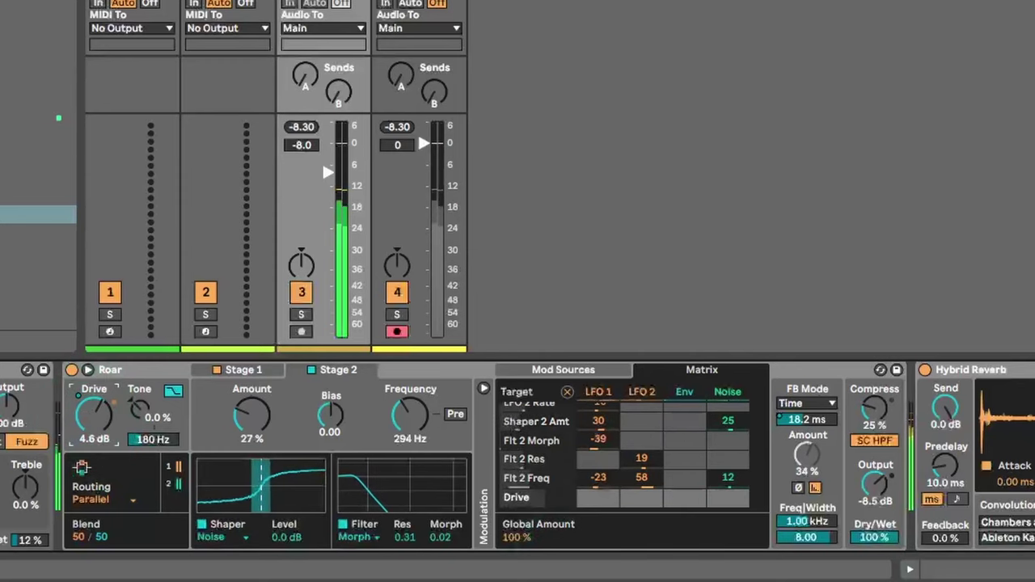
scroll(518, 457, left, 15)
scroll(518, 457, right, 2)
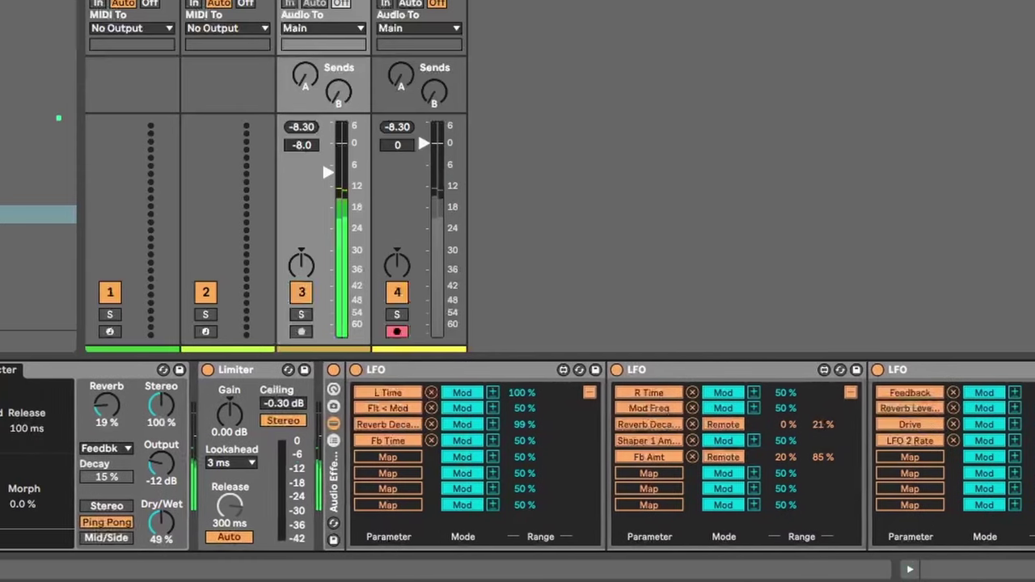
scroll(518, 457, right, 1)
scroll(506, 443, right, 12)
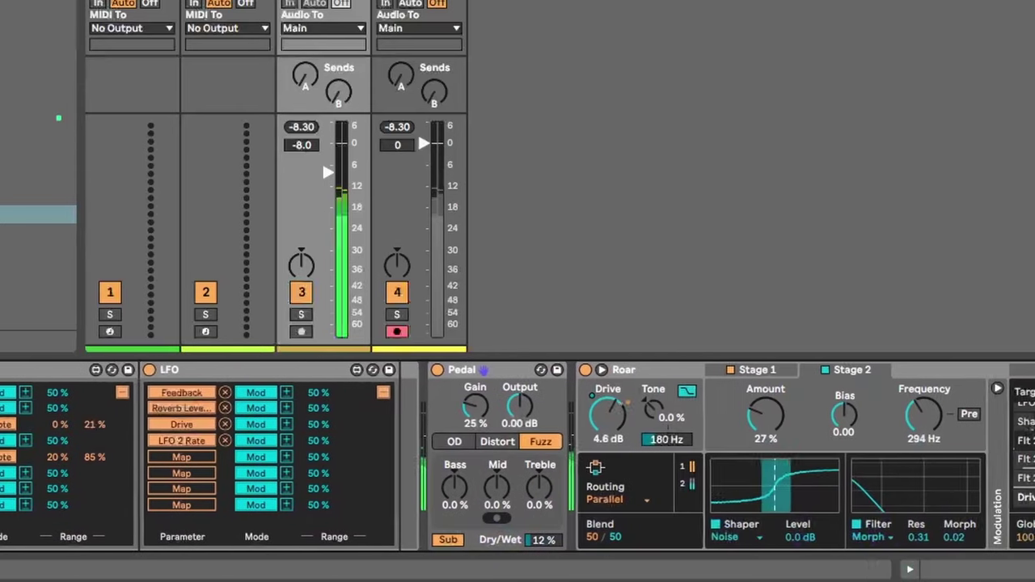
drag(293, 425, 308, 396)
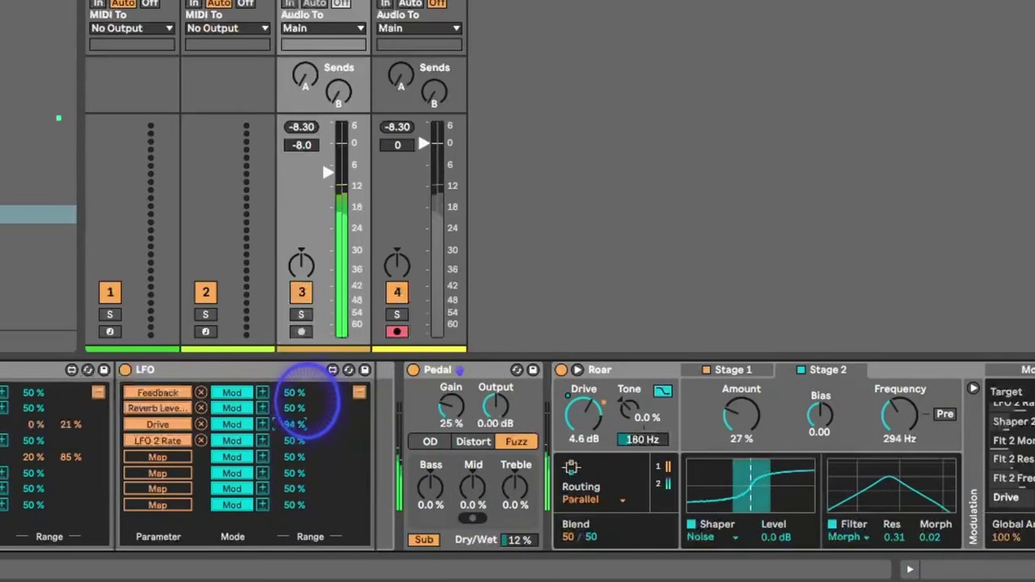
drag(584, 411, 588, 418)
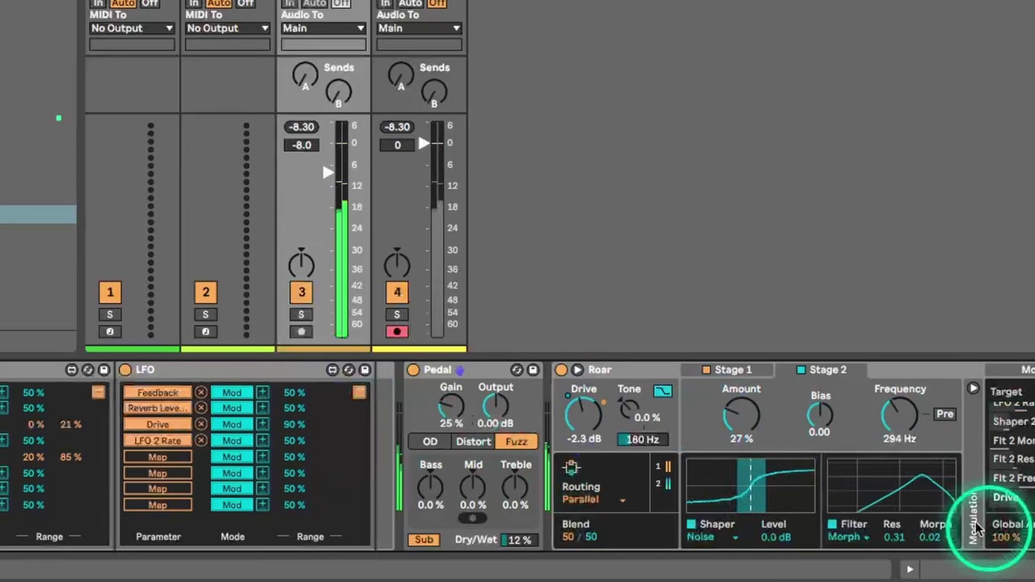
Step: Raise Roar's Stage 2 shaper amount to 38 %
click(746, 421)
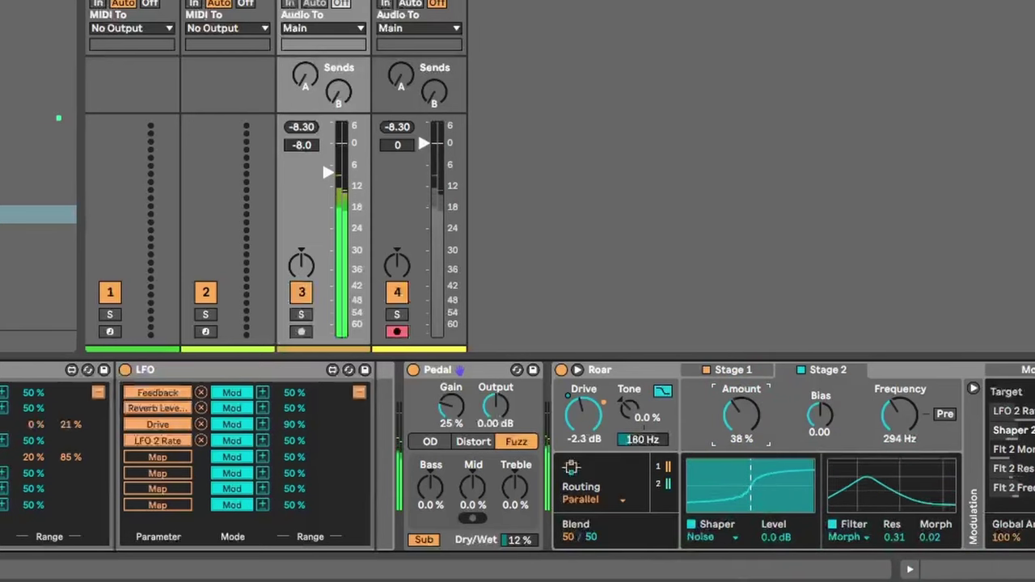
scroll(261, 413, right, 5)
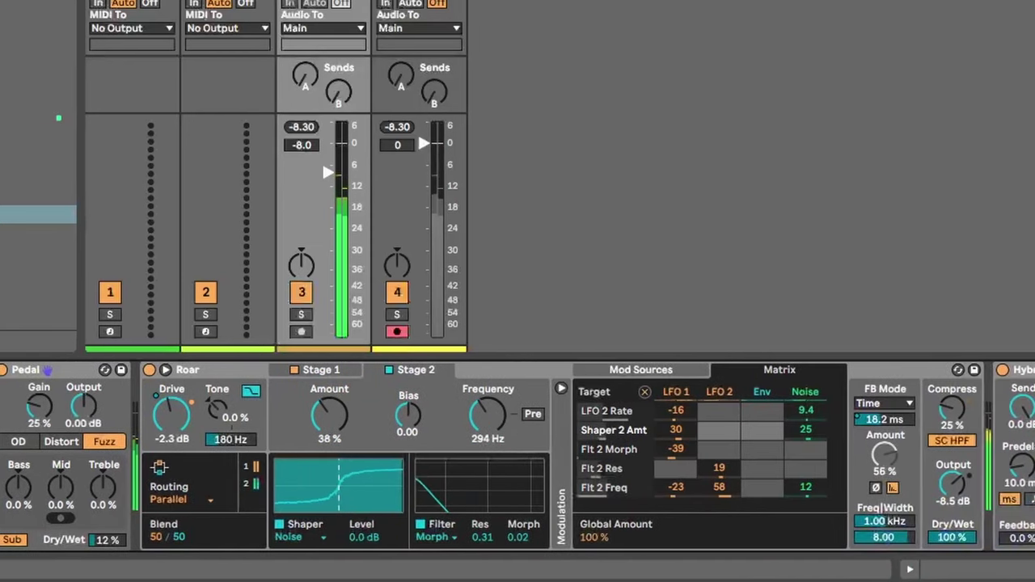
Step: Collapse the Roar device and switch Hybrid Reverb's algorithm to Tides
double_click(215, 372)
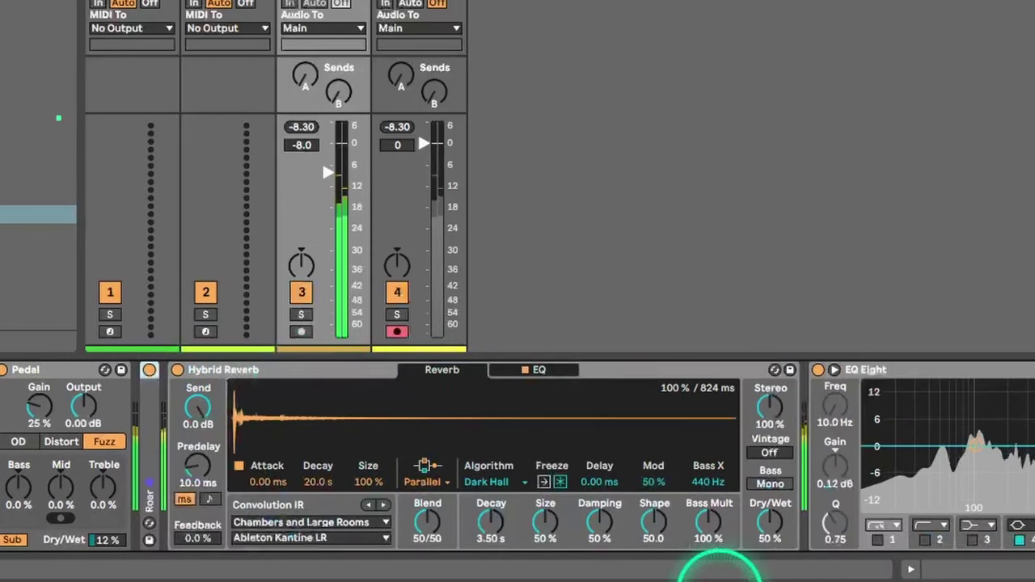
click(490, 482)
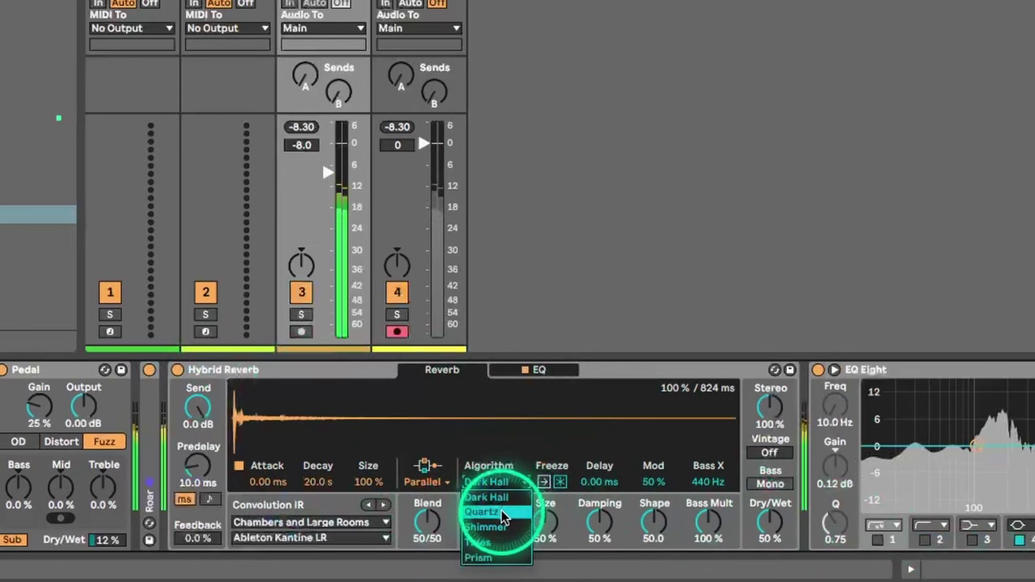
click(489, 542)
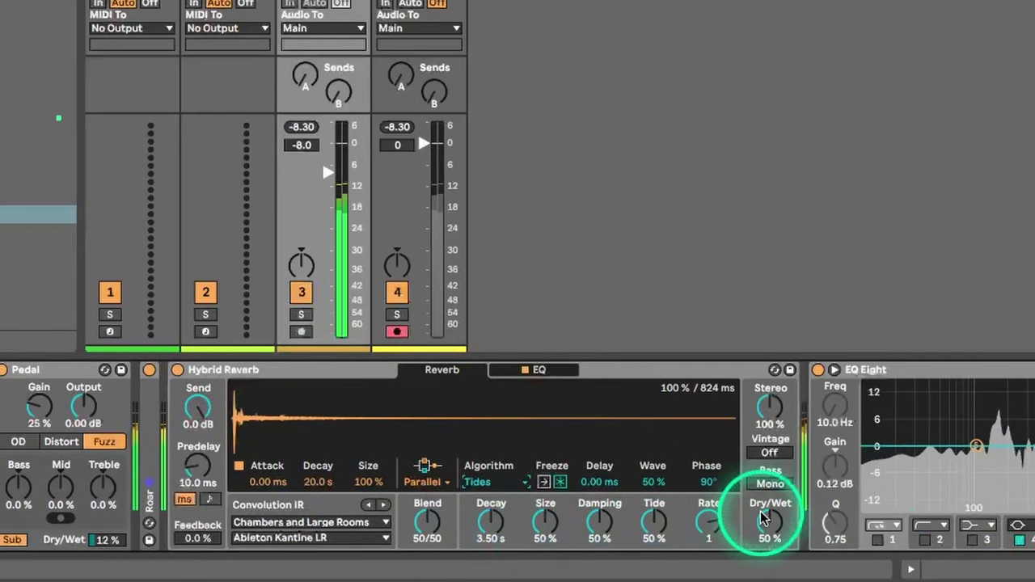
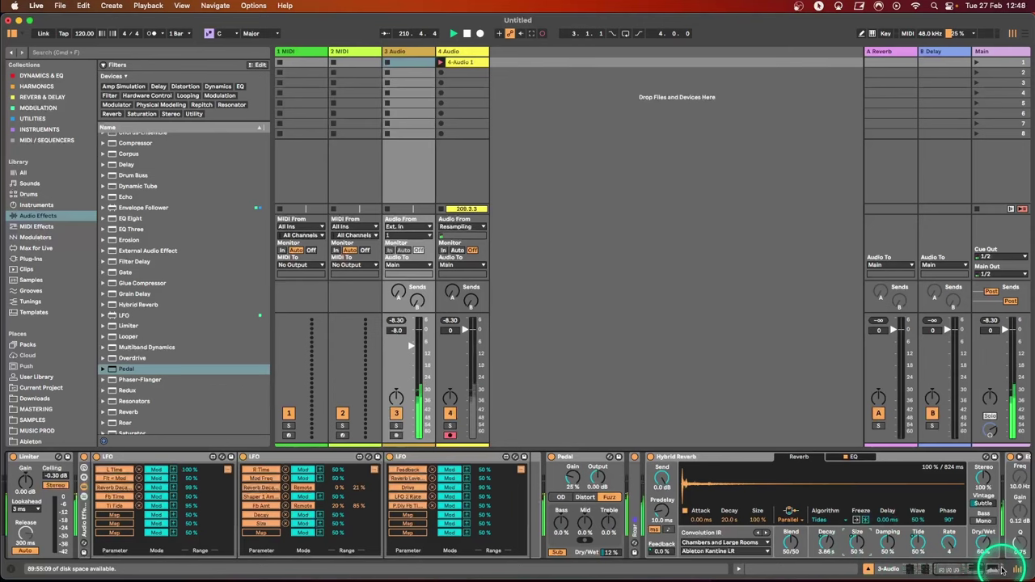
Step: Switch the LFO mappings of the Echo's L Time and R Time to Remote, with ranges 23–100 % and 21–93 %
drag(964, 569, 919, 568)
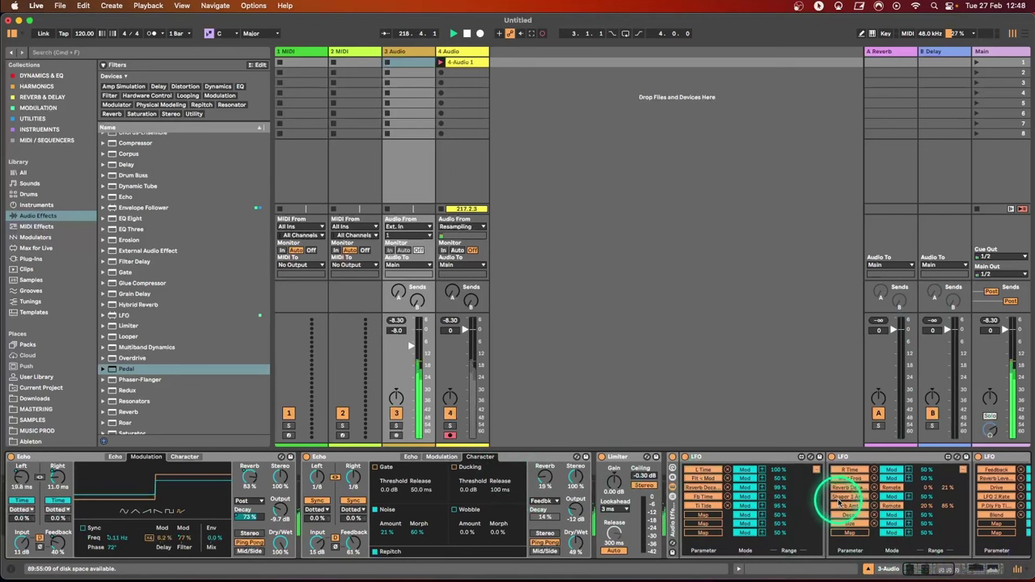
click(744, 472)
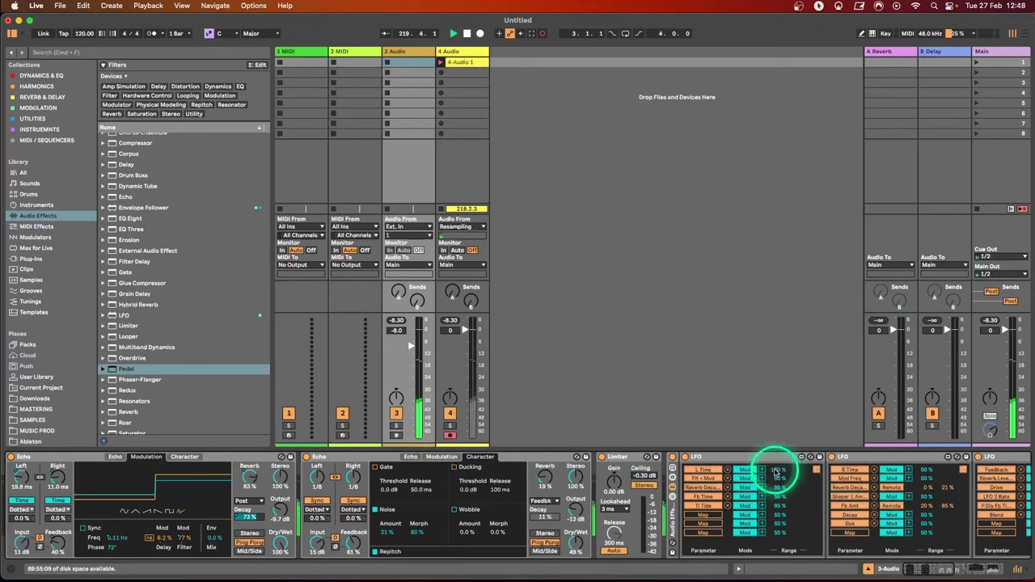
click(789, 471)
drag(789, 471, 790, 453)
click(896, 471)
drag(933, 469, 949, 469)
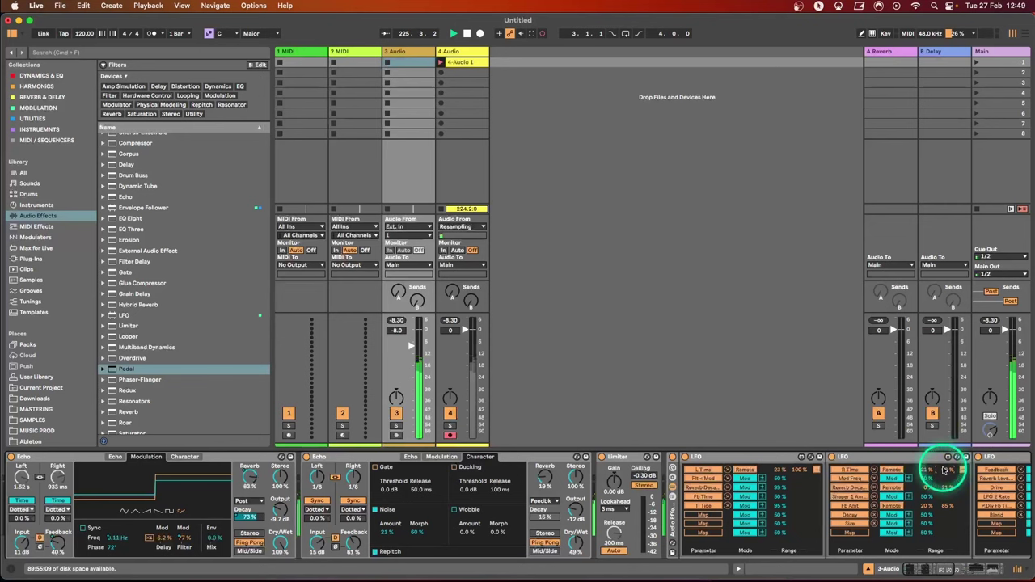
Step: Unfold the Roar device and set its Compress amount to 40 %
drag(943, 570, 975, 568)
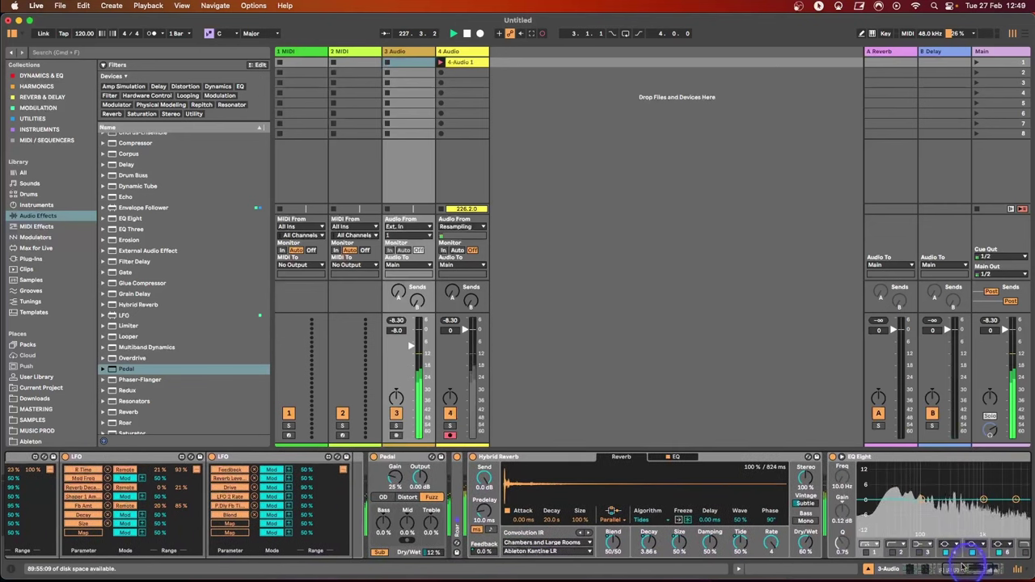
double_click(462, 482)
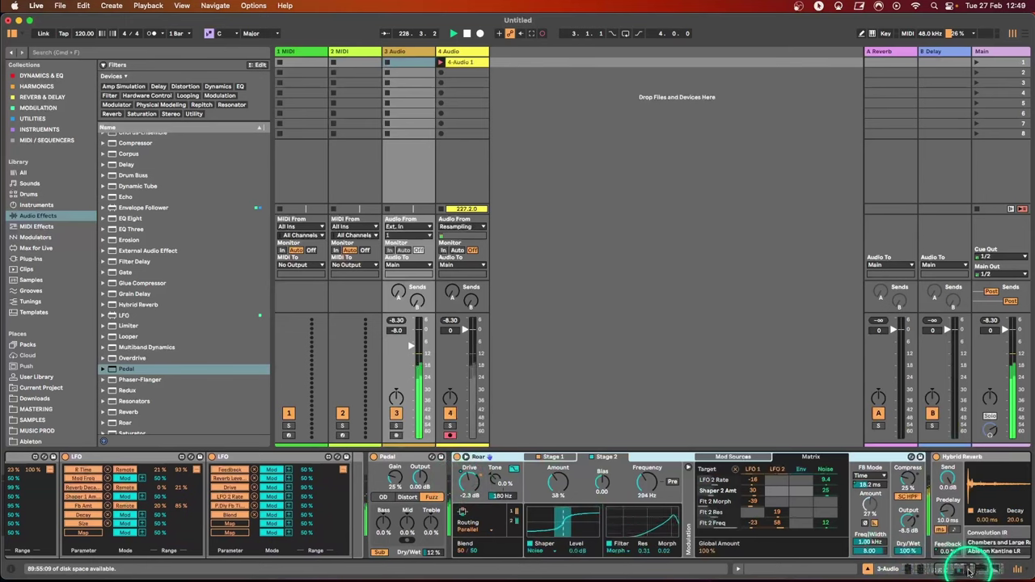
drag(908, 479, 908, 480)
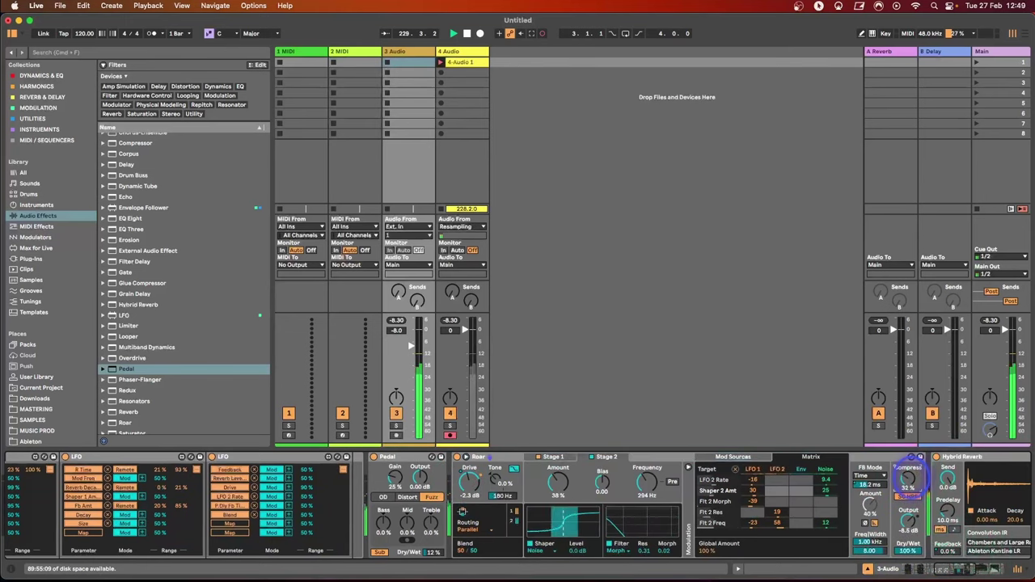
Step: Look over the end of the effect chain and Roar's feedback mode options, keeping the mode on Time
drag(942, 566, 973, 570)
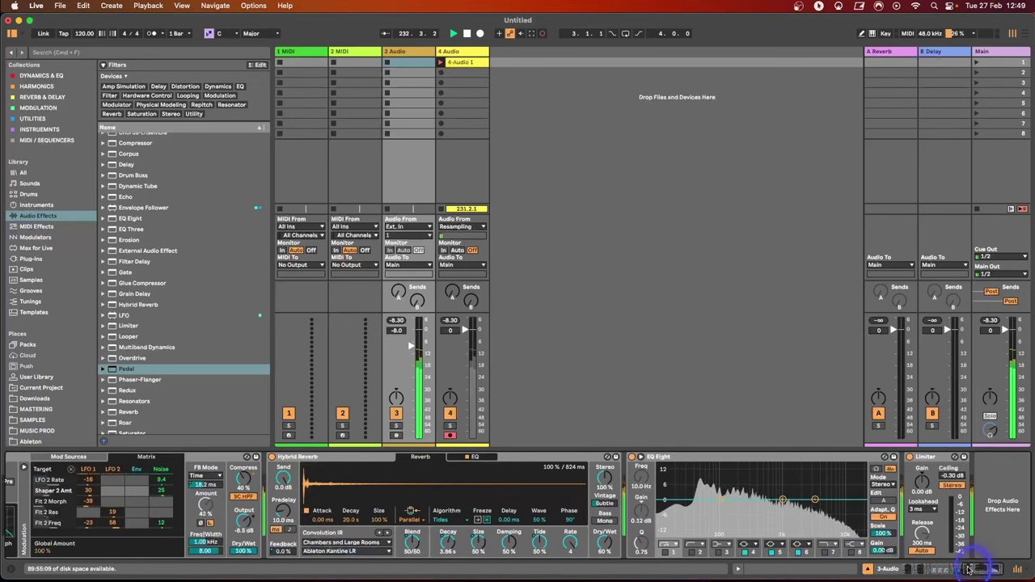
drag(969, 569, 953, 564)
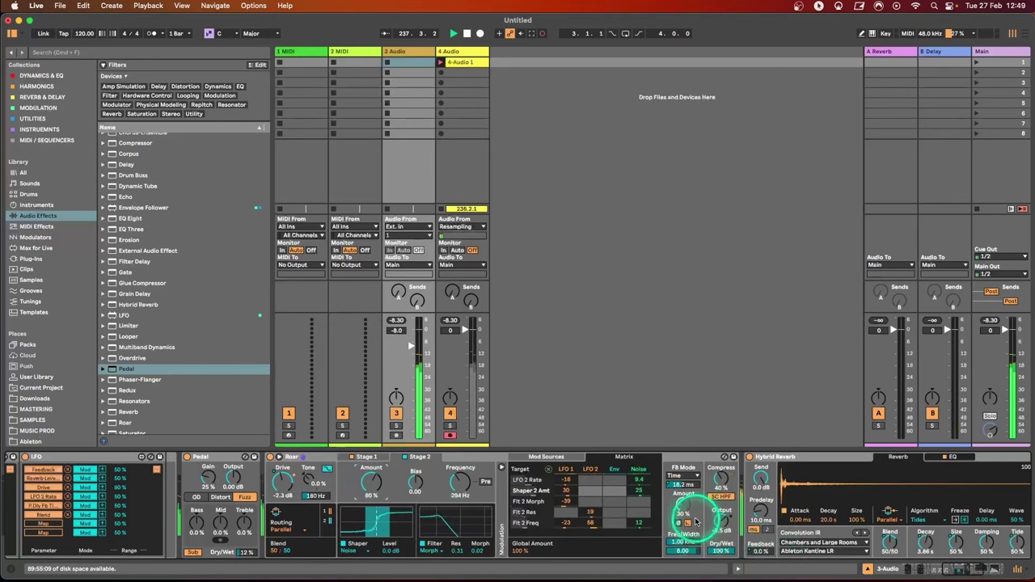
click(684, 476)
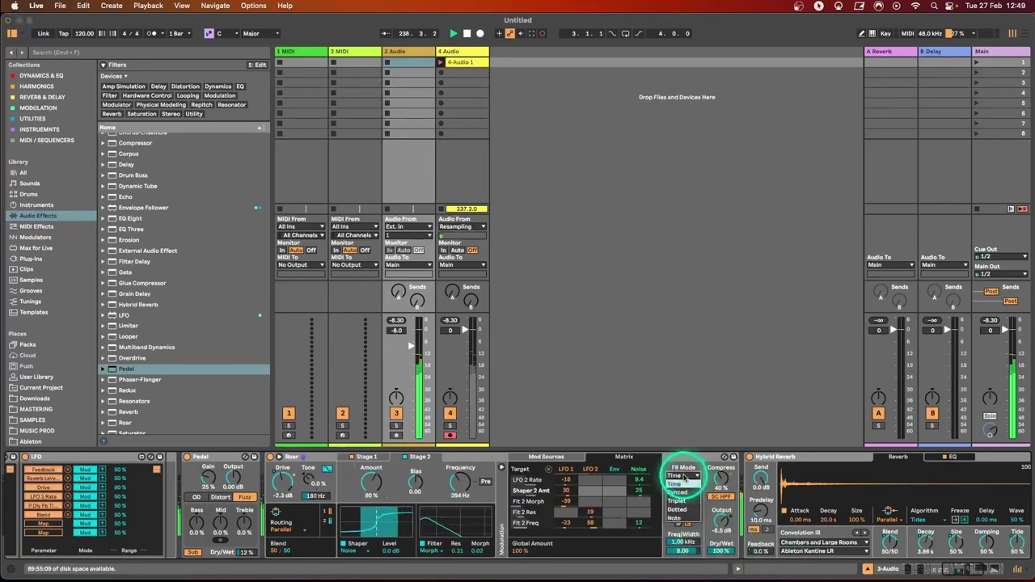
click(684, 483)
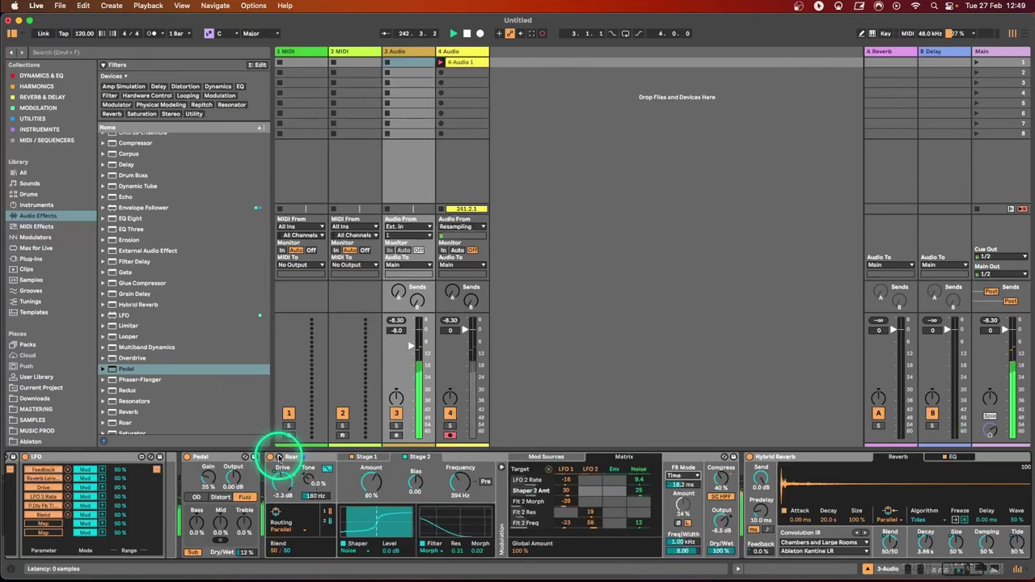
Step: Open Roar's expanded view and set the Noise modulator to Synced mode with a 1/8 rate
click(279, 458)
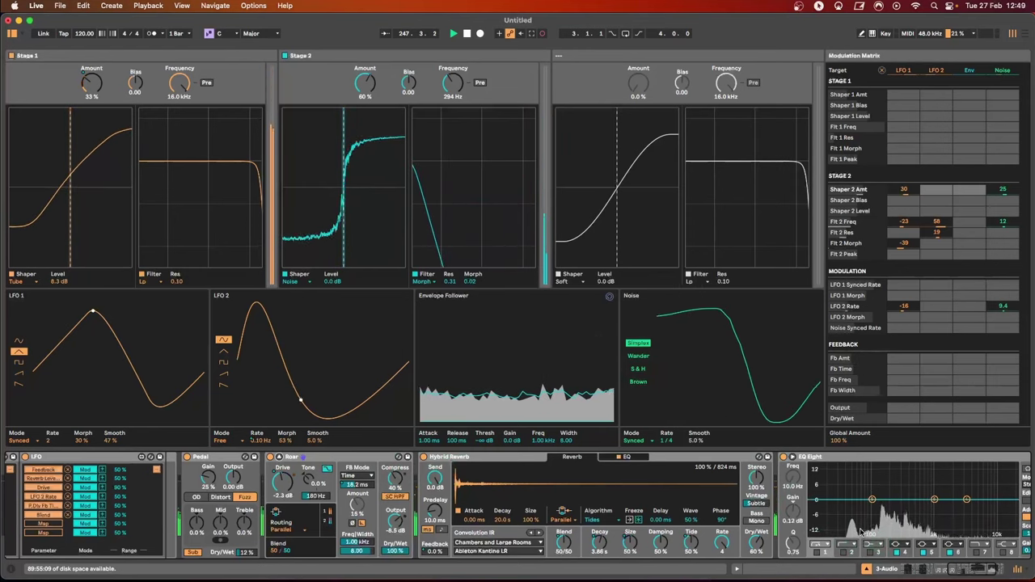
click(641, 442)
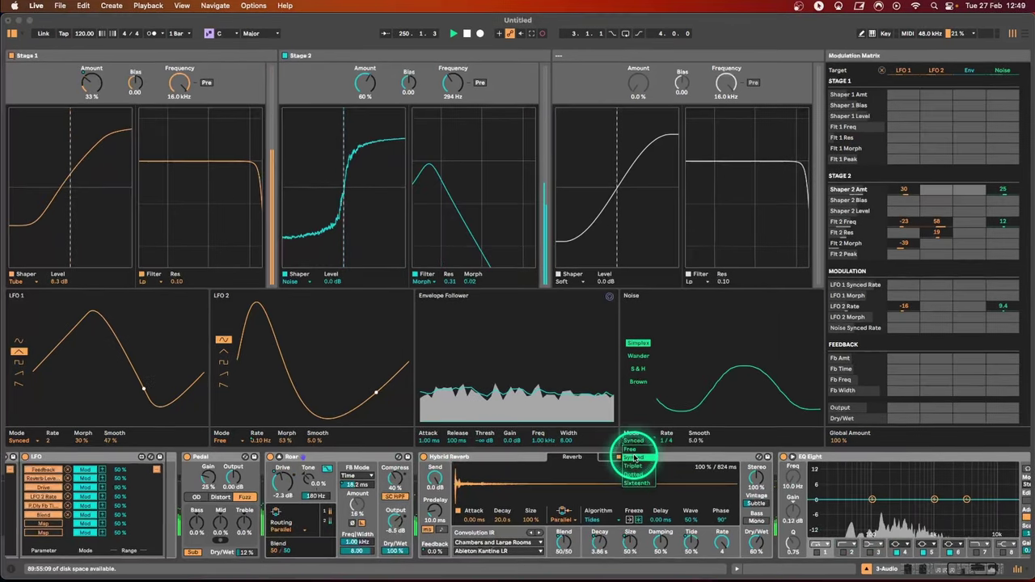
click(636, 458)
click(667, 440)
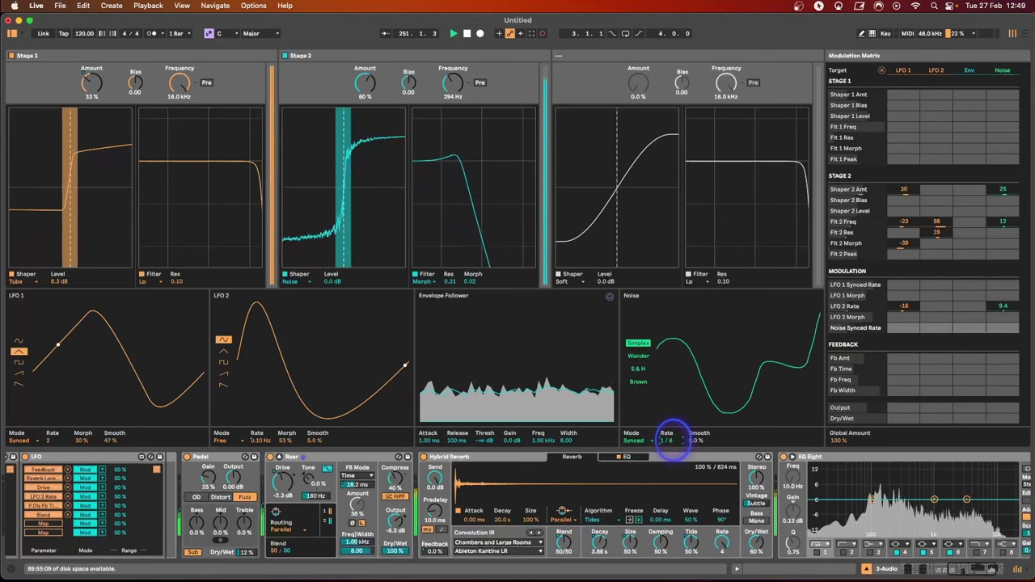
Step: Set the Pedal's Bass to 35 %, Treble to 27 % and Dry/Wet to 23 %
click(668, 442)
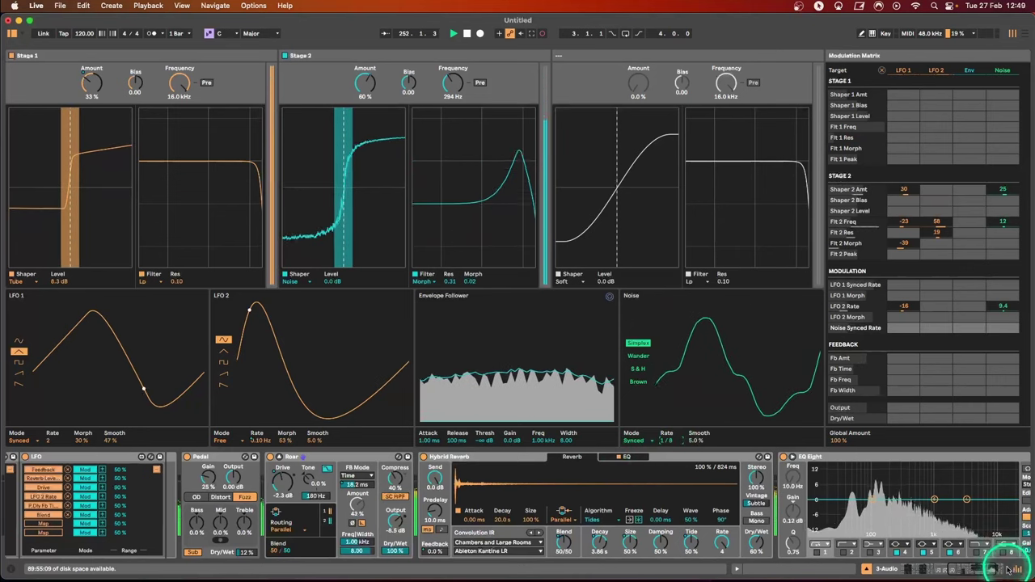
mouse_move(935, 568)
mouse_down()
mouse_move(959, 566)
mouse_move(914, 562)
mouse_move(935, 560)
mouse_up()
drag(613, 520, 665, 553)
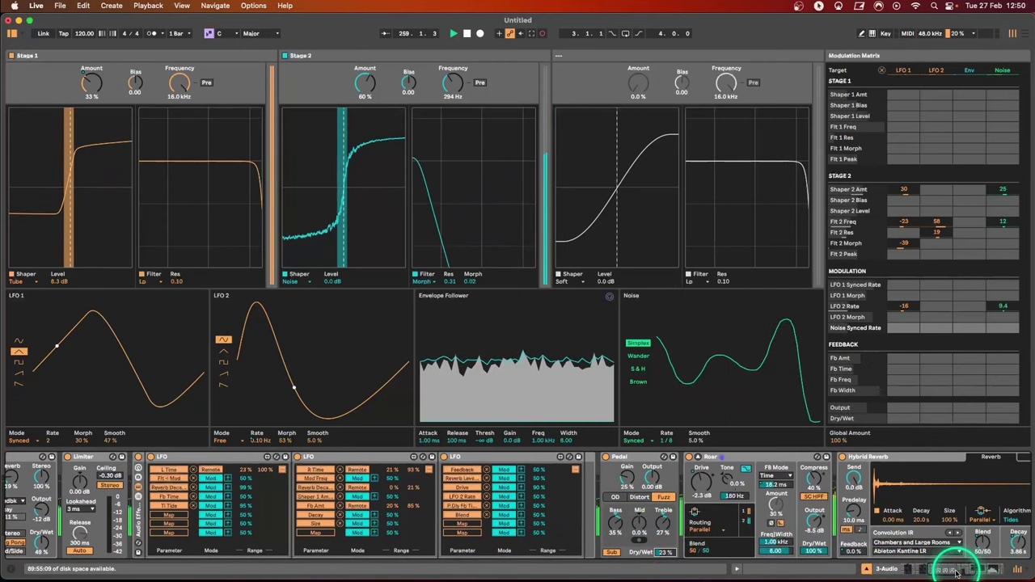
Step: Set the second Echo's Noise amount to 47 % and switch the LFO's Flt < Mod mapping to Remote with a 25–62 % range
drag(959, 569, 922, 569)
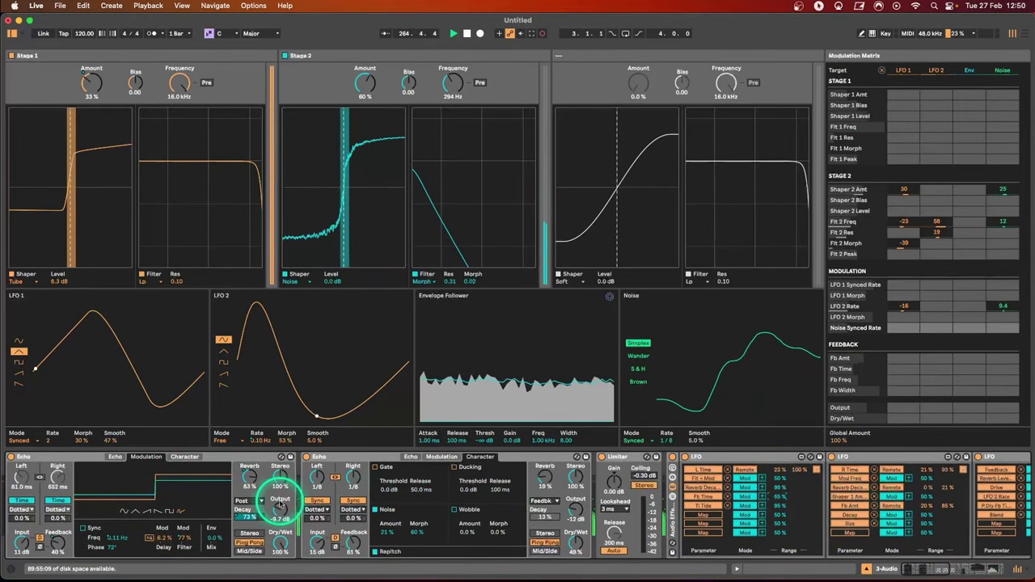
click(183, 457)
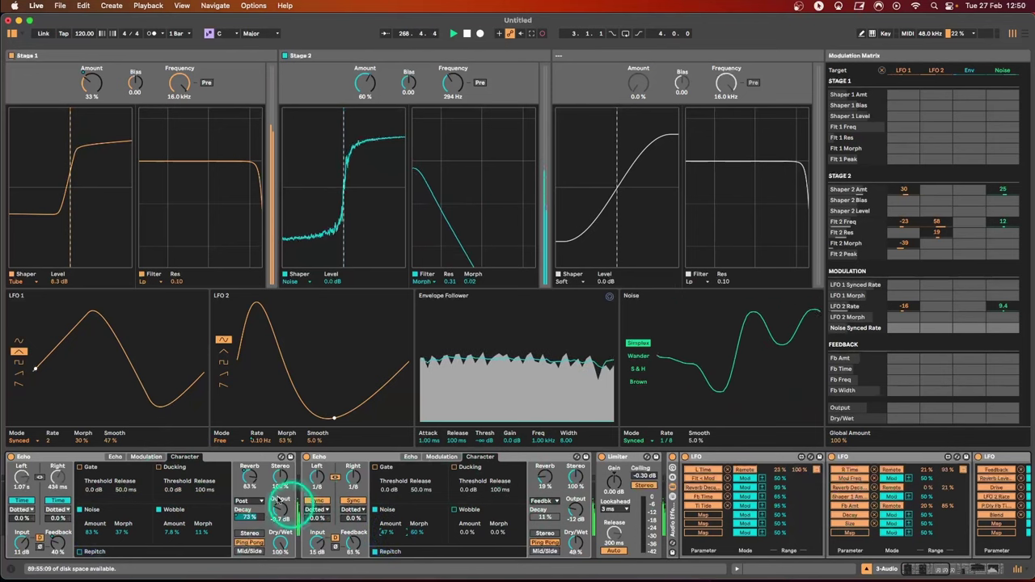
click(143, 457)
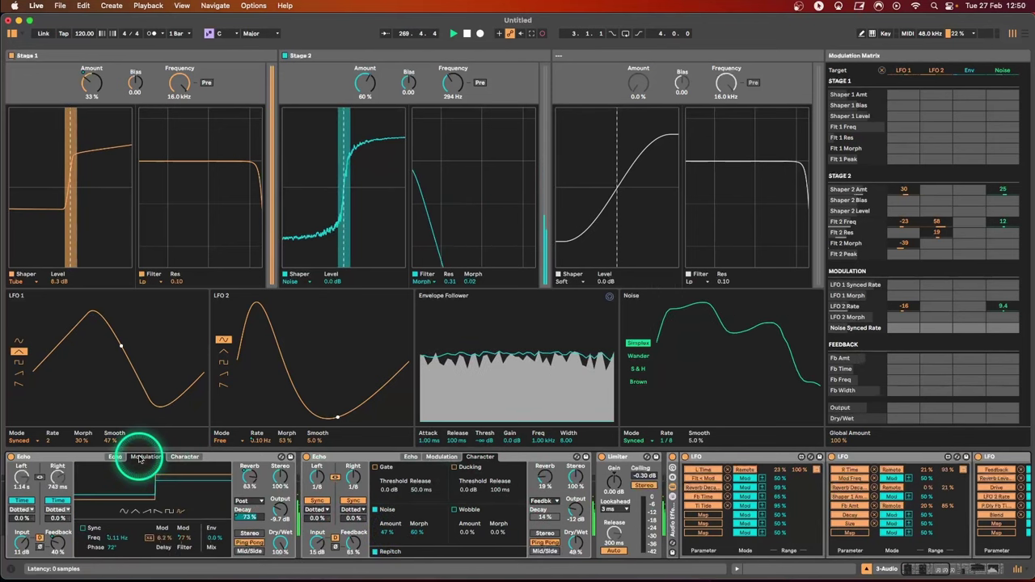
drag(182, 537, 181, 542)
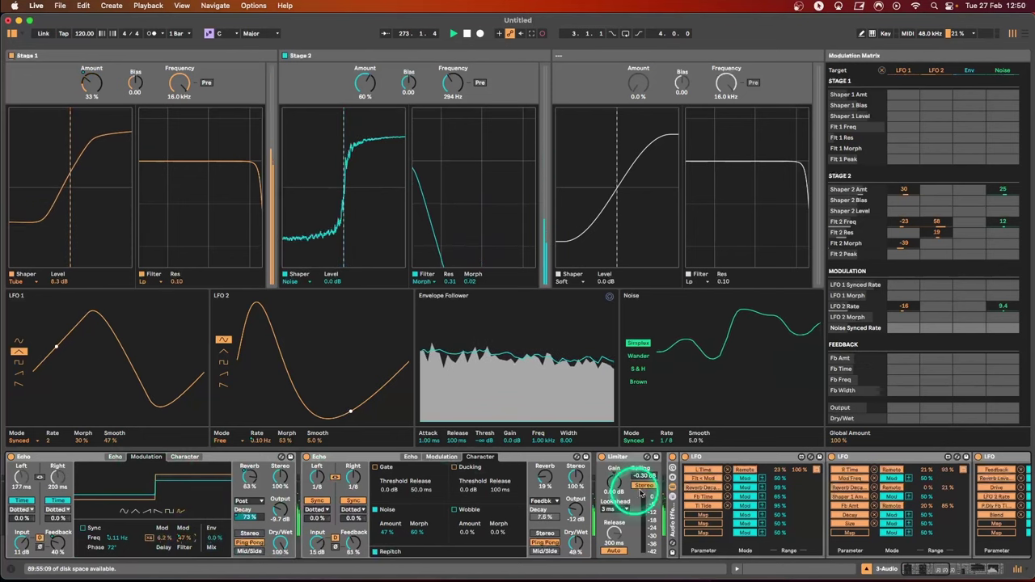
click(746, 479)
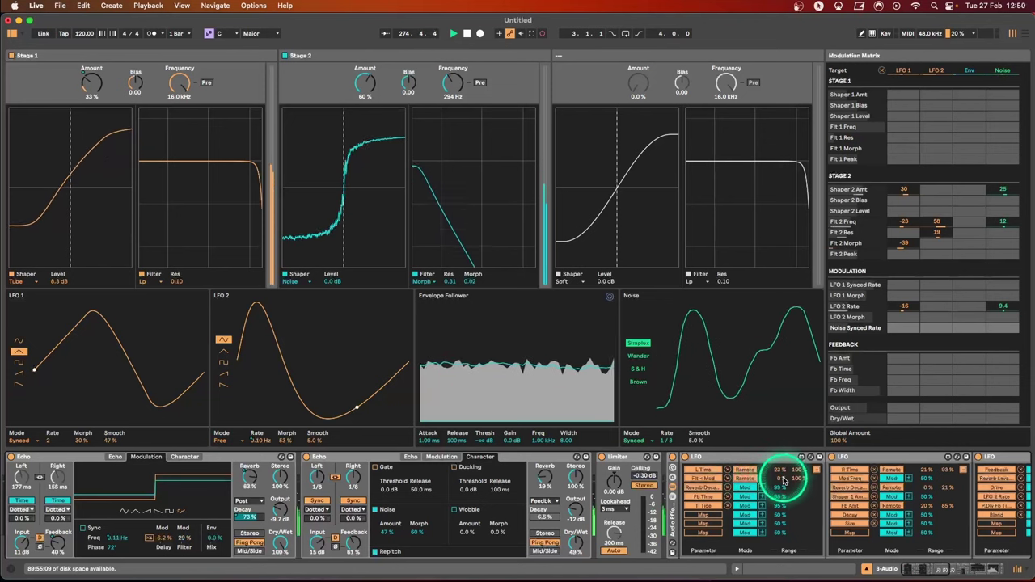
mouse_move(782, 480)
mouse_down()
mouse_move(796, 476)
mouse_move(801, 494)
mouse_move(782, 474)
mouse_up()
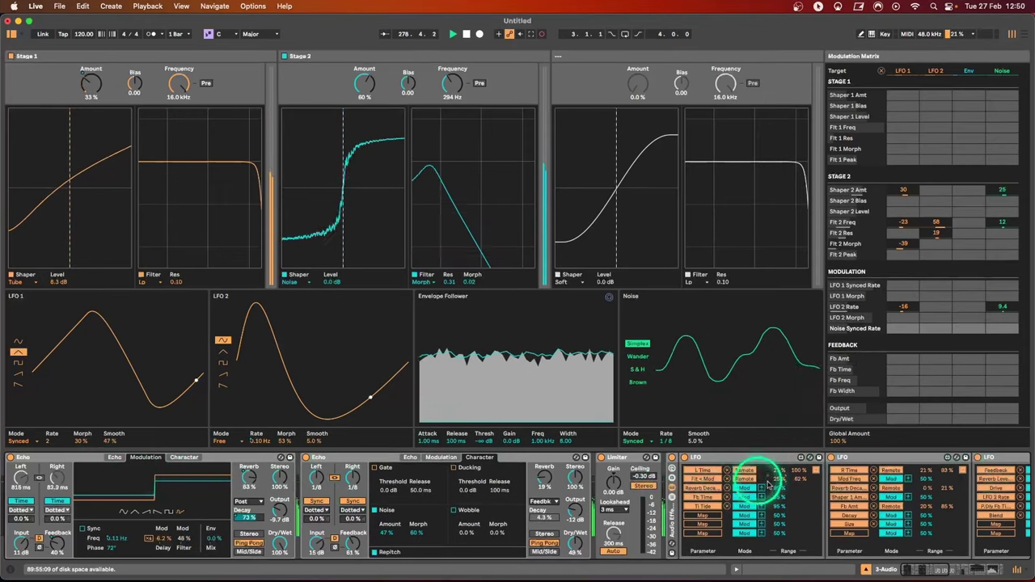
Step: Set the Hybrid Reverb's algorithm Decay to 17.2 s, convolution Attack to 52.6 ms, Size to 192 % and Dry/Wet to 83 %
scroll(757, 483, right, 10)
drag(717, 541, 718, 541)
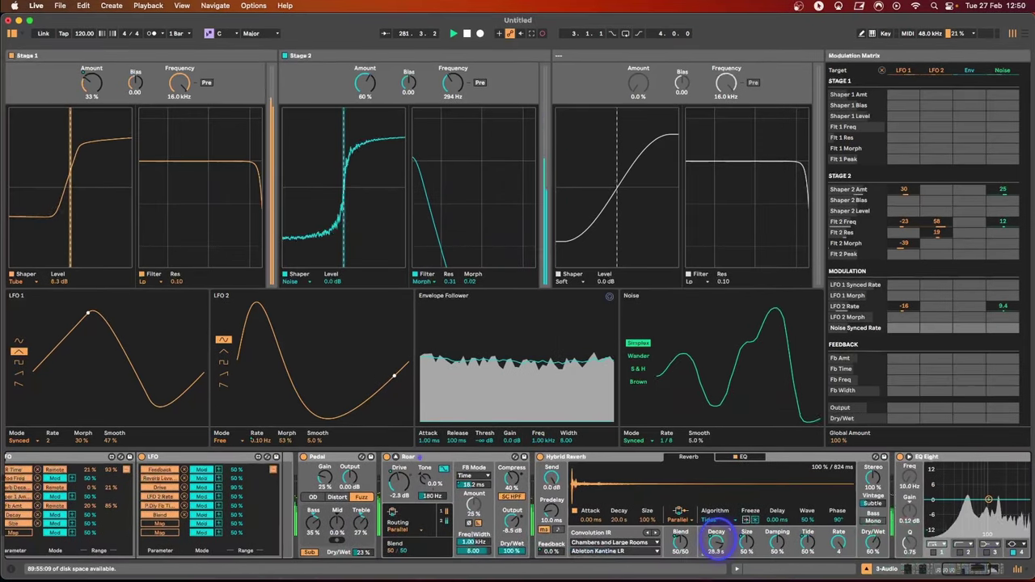
drag(716, 541, 716, 546)
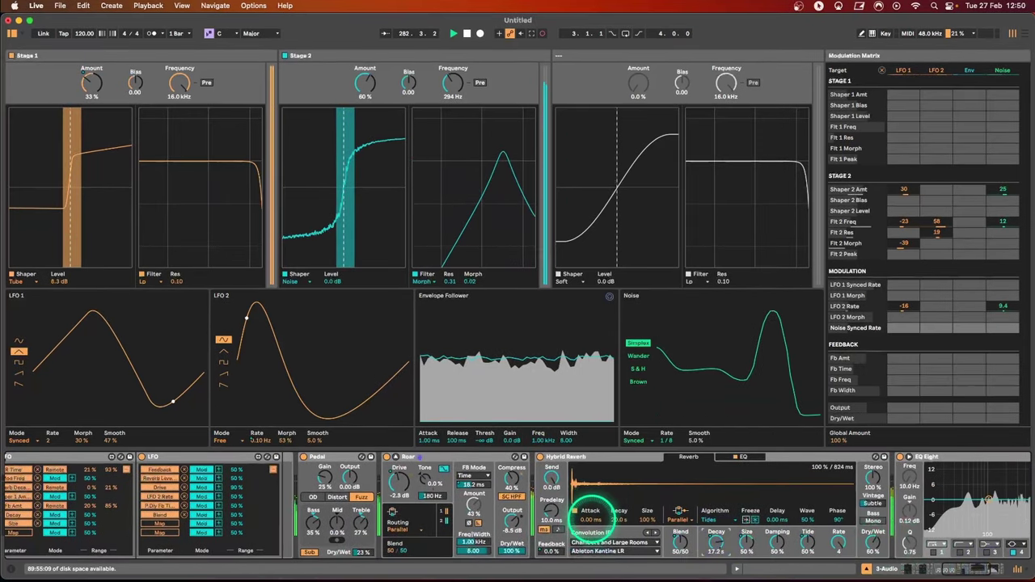
drag(597, 509, 591, 515)
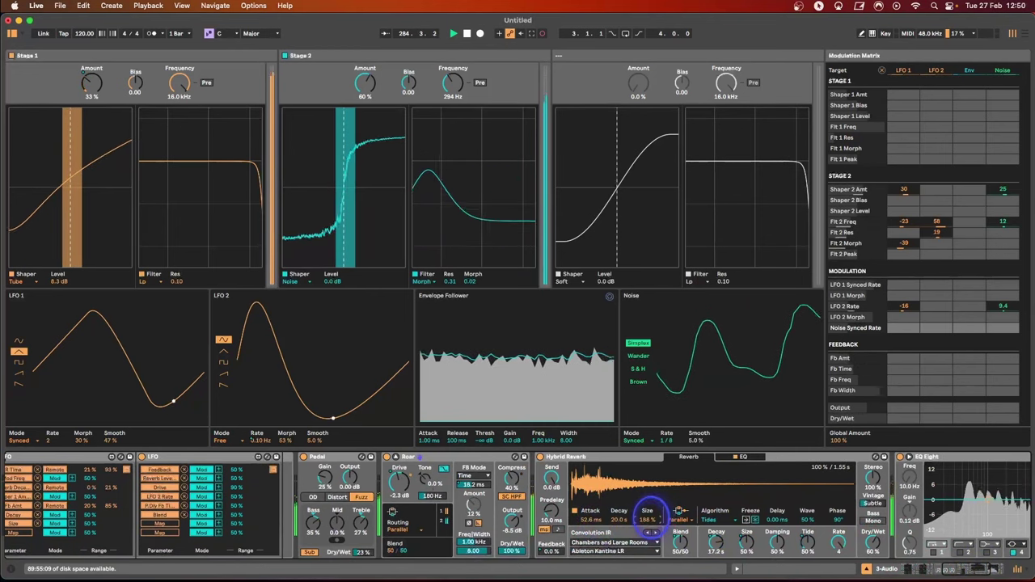
drag(651, 516, 651, 514)
drag(873, 544, 877, 546)
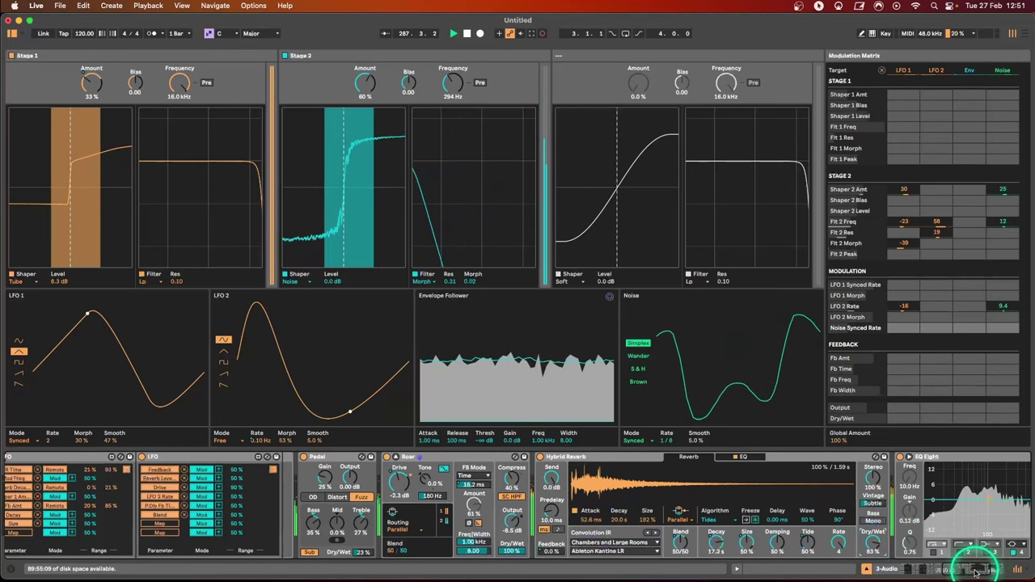
Step: In Roar's modulation matrix, modulate Fb Amt with LFO 1 by 12 and Fb Width with Noise by 42
drag(974, 570, 948, 566)
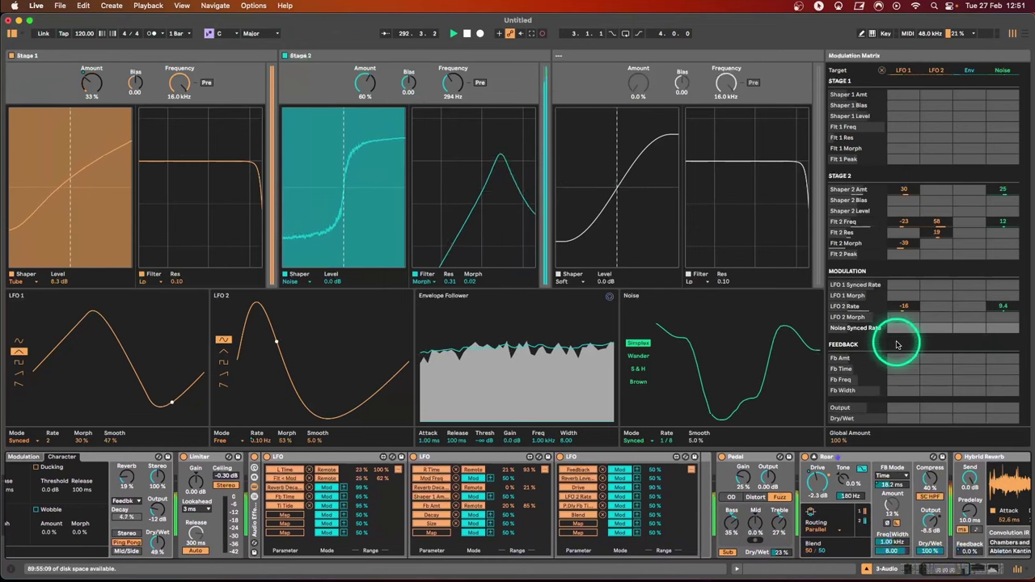
drag(907, 359, 907, 359)
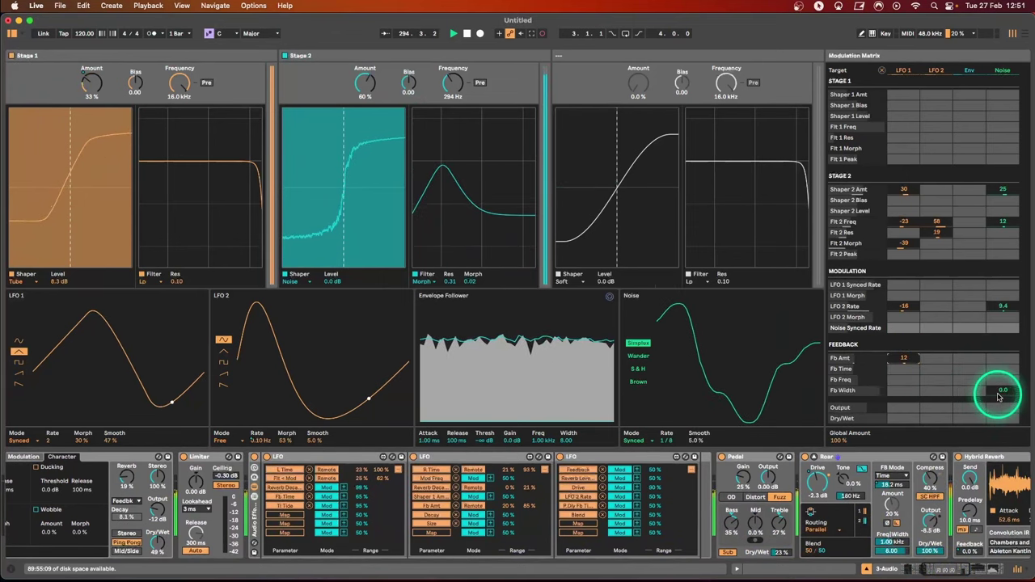
drag(999, 393, 1003, 392)
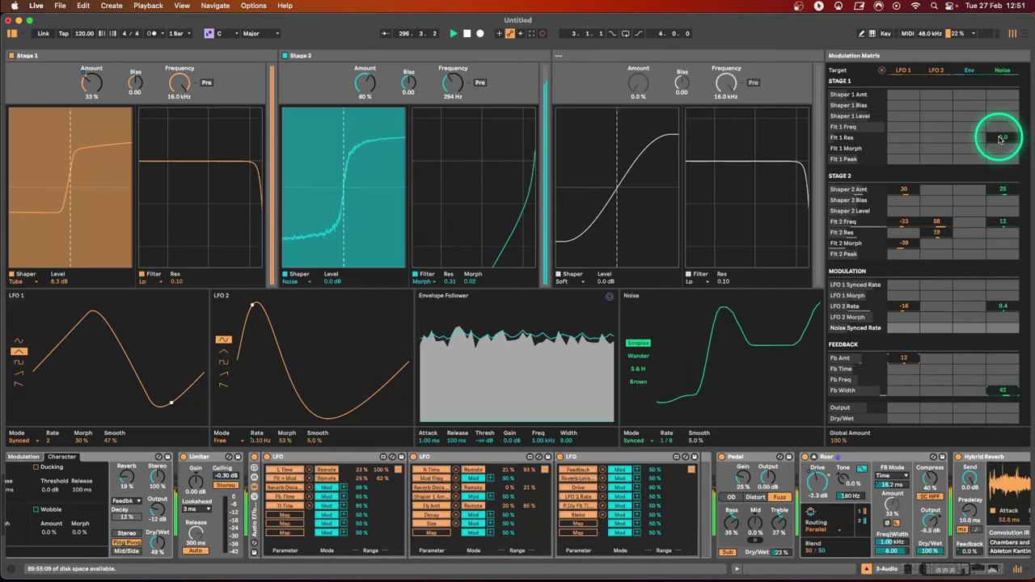
Step: Modulate Roar's Flt 1 Freq with LFO 1 by -42 and set the Stage 1 filter resonance to 0.35
click(902, 128)
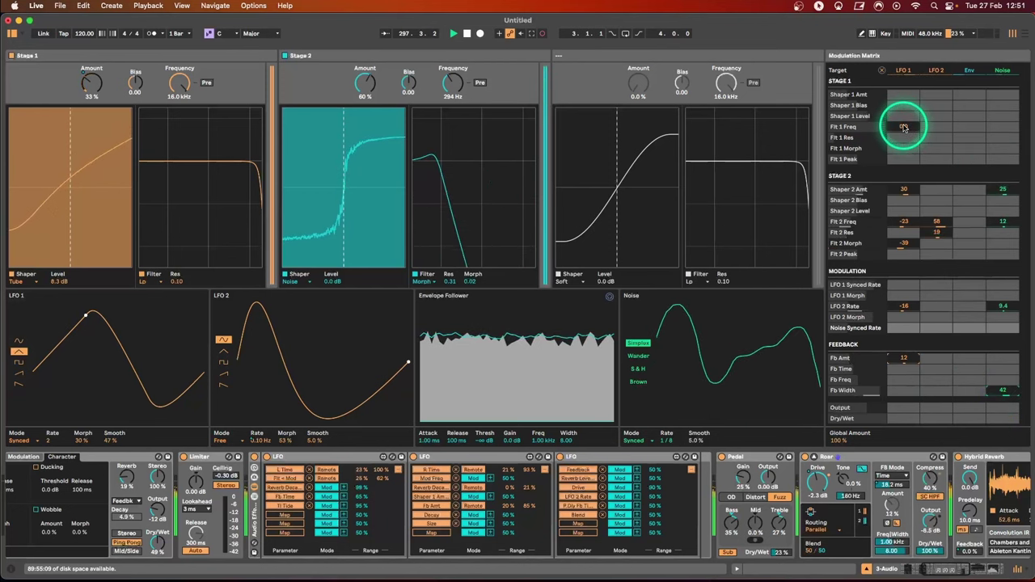
drag(903, 128, 903, 133)
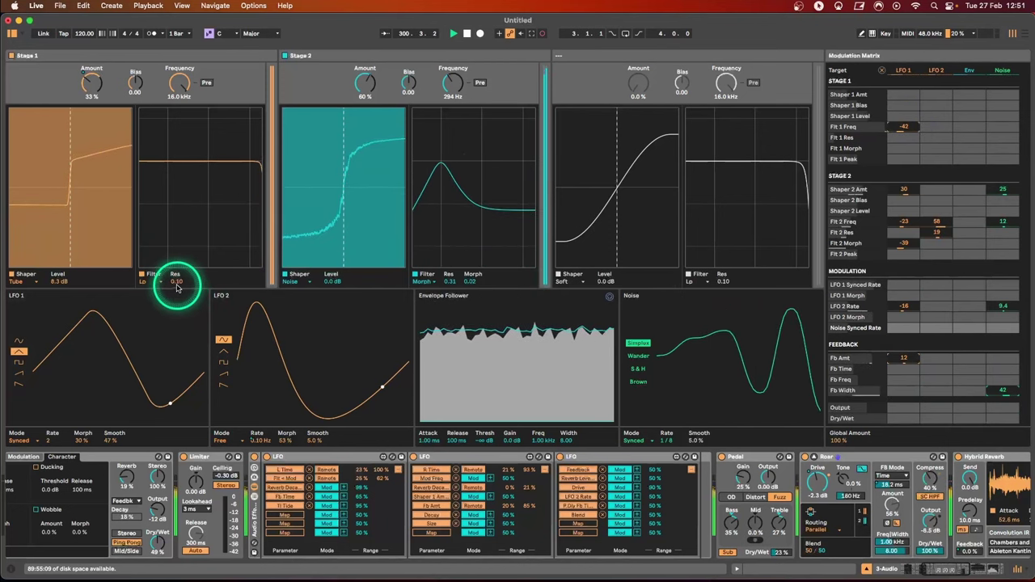
drag(175, 281, 181, 285)
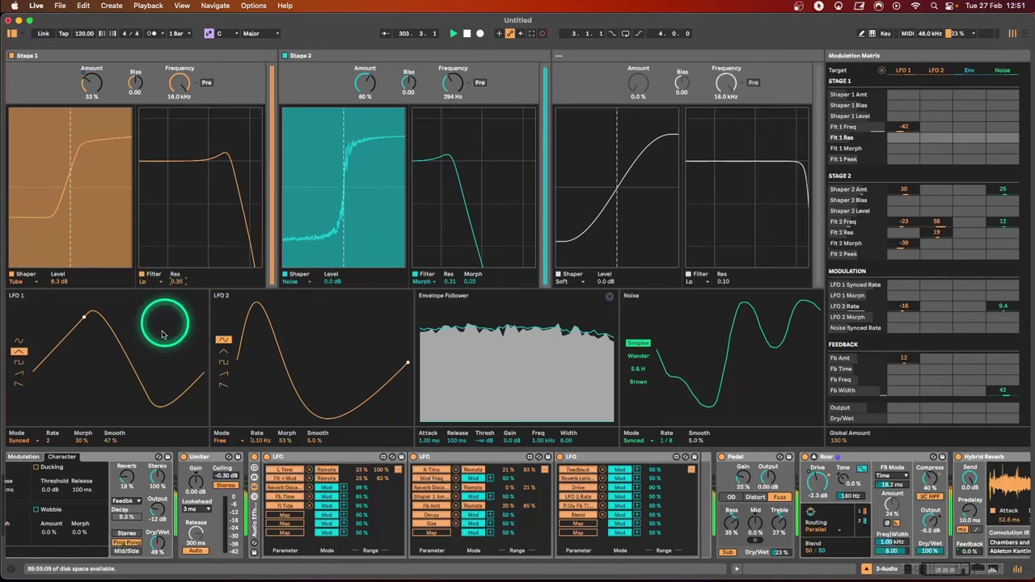
Step: Set Roar's LFO 1 to Free mode with a rate of 0.09 Hz
click(52, 437)
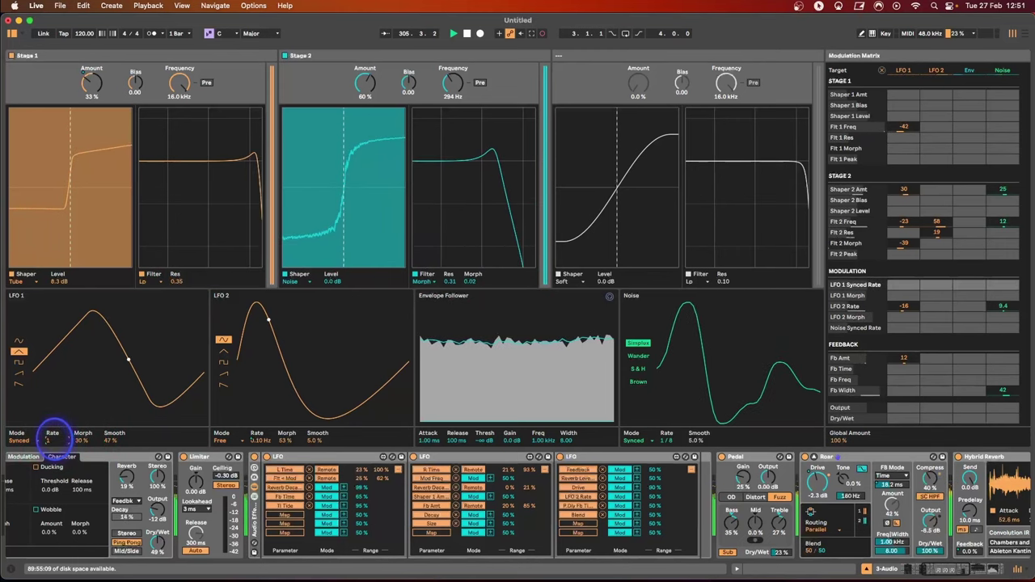
click(18, 440)
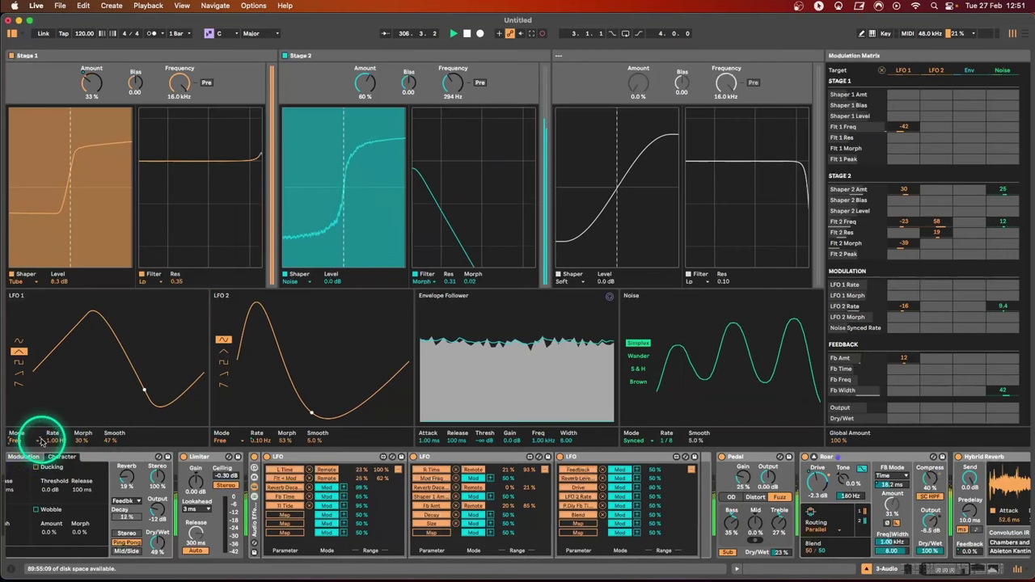
drag(62, 438, 63, 474)
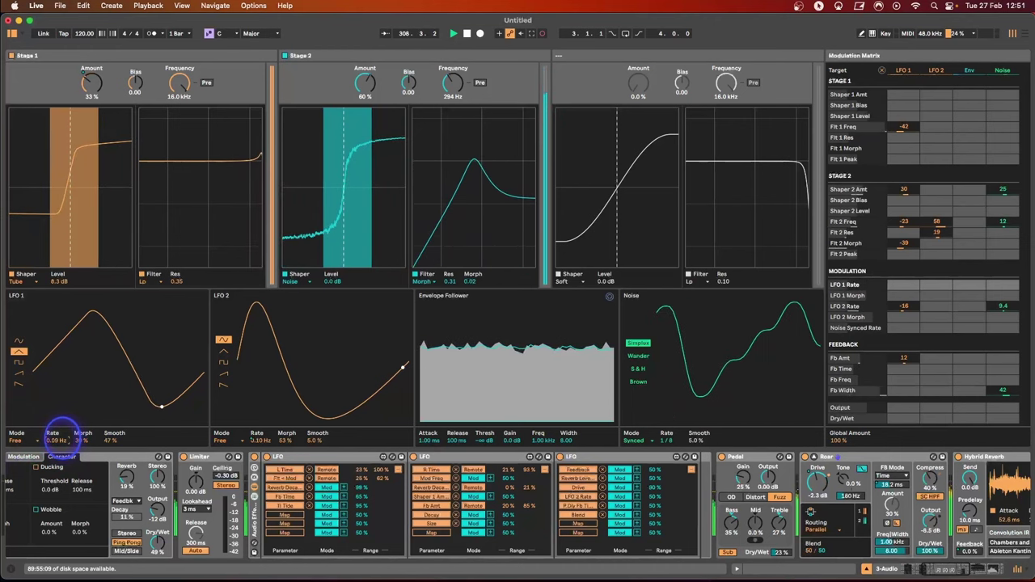
Step: Give Roar's LFO 2 a rising ramp waveform with Morph at -3.1 % and Smooth at 47 %
click(224, 363)
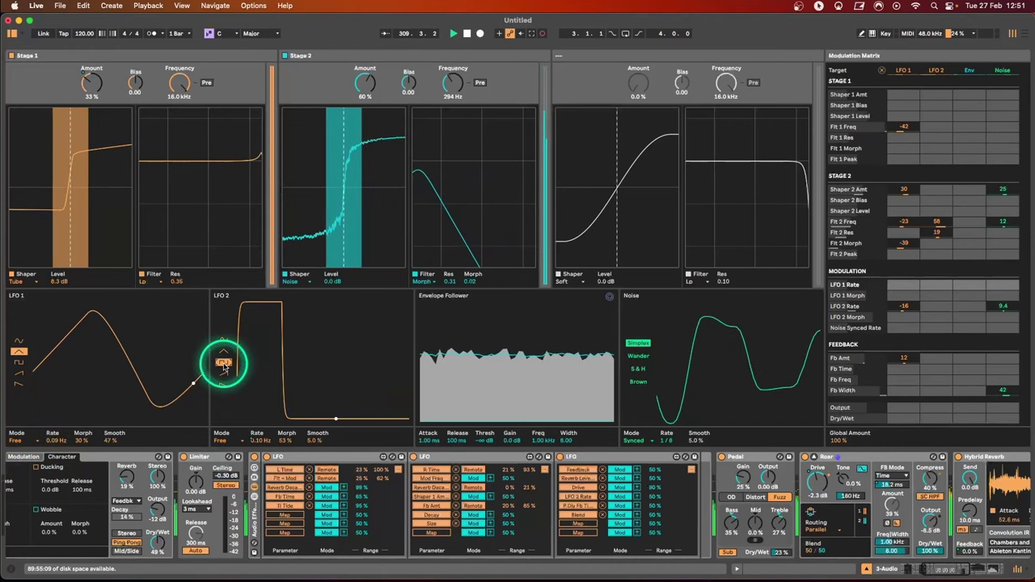
drag(311, 434, 290, 437)
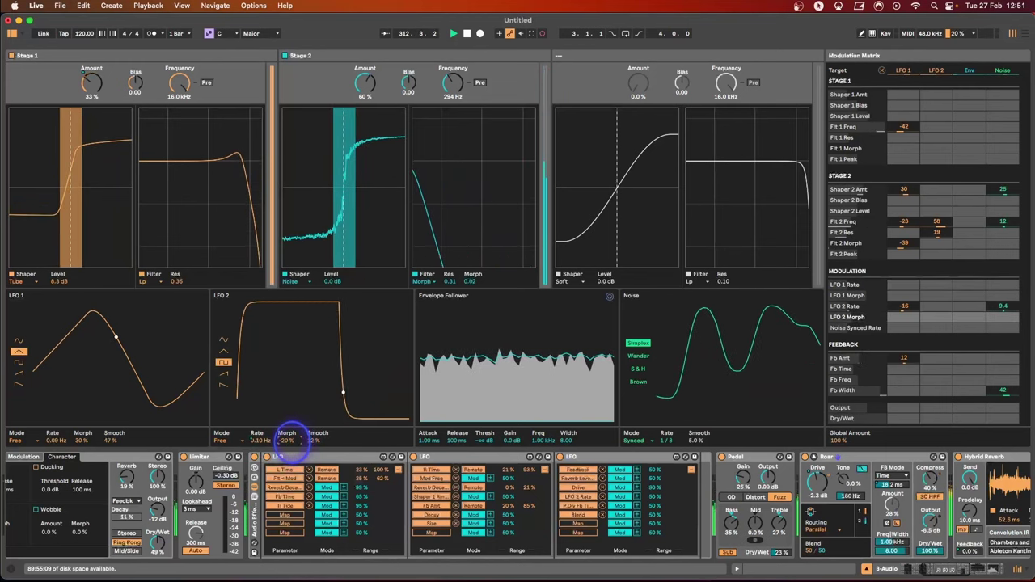
drag(289, 437, 319, 441)
click(224, 373)
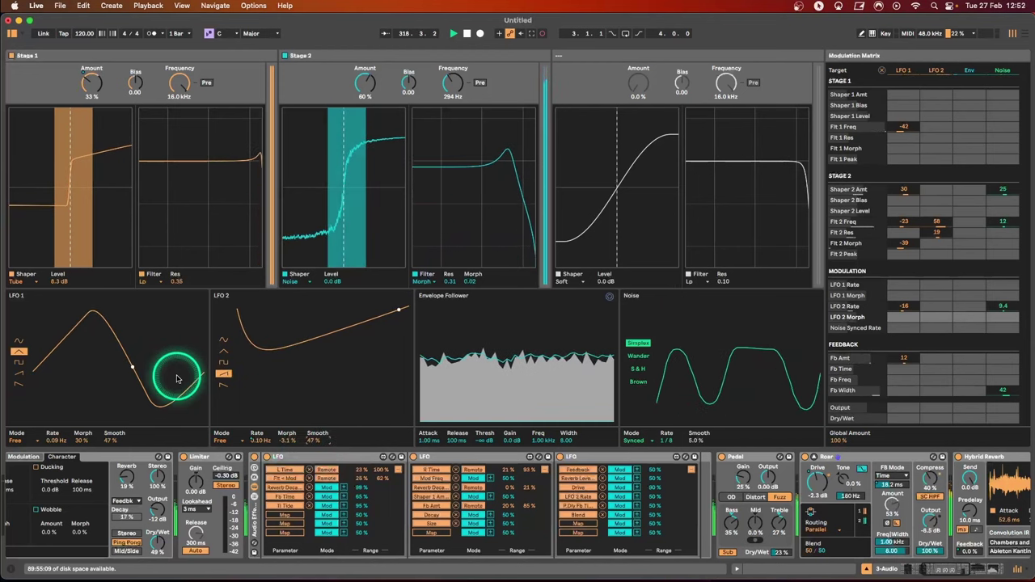
Step: Set Roar's Stage 1 Amount to 37 % and map its Bias to the first LFO in Remote mode with an 11–94 % range
drag(91, 85, 91, 83)
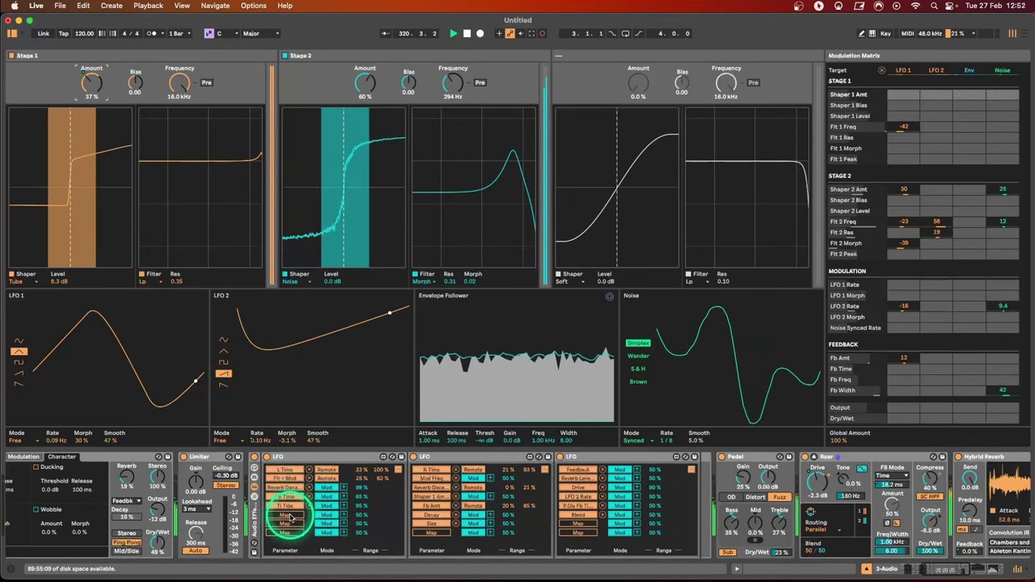
click(135, 83)
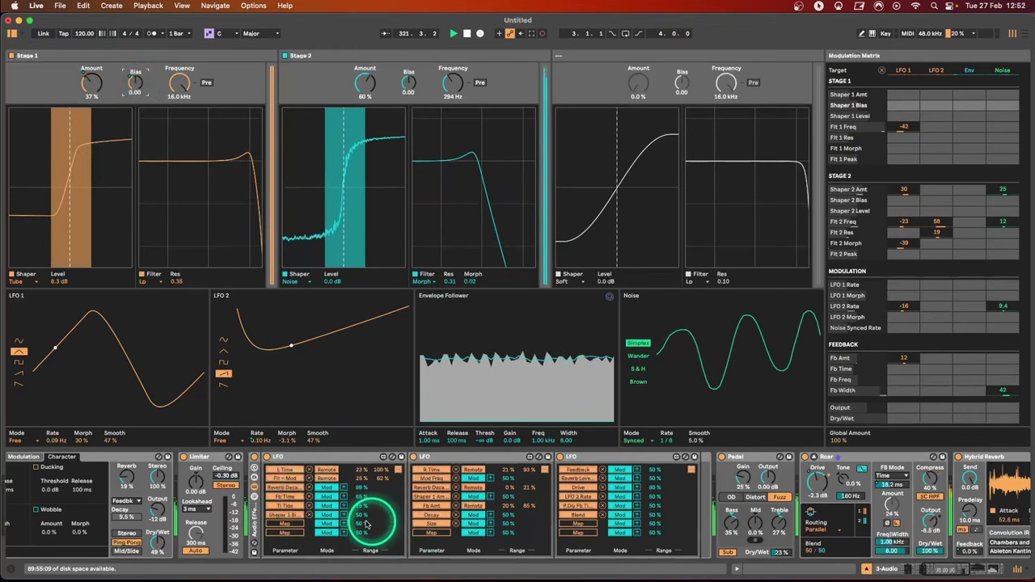
click(326, 515)
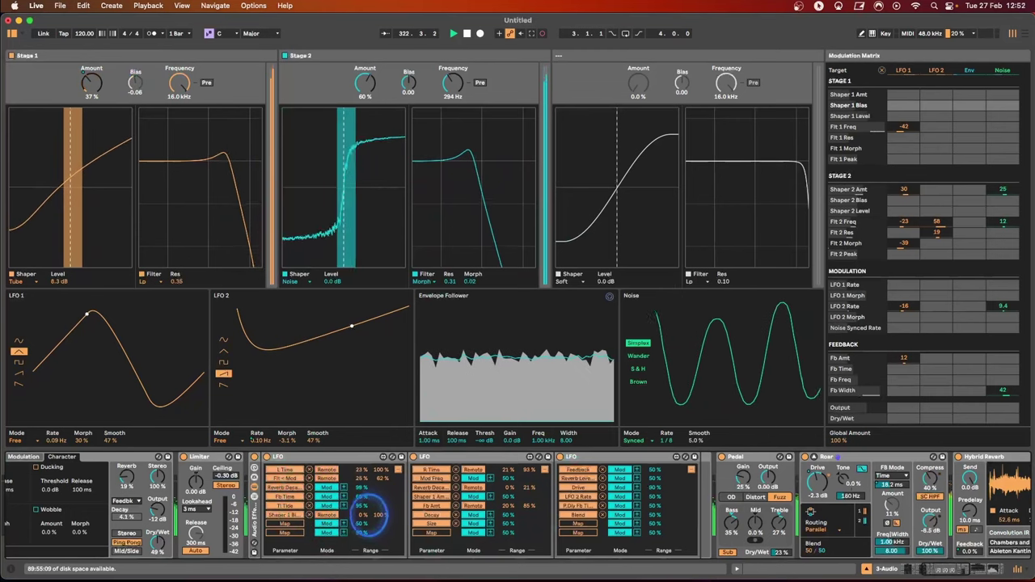
drag(371, 518, 389, 515)
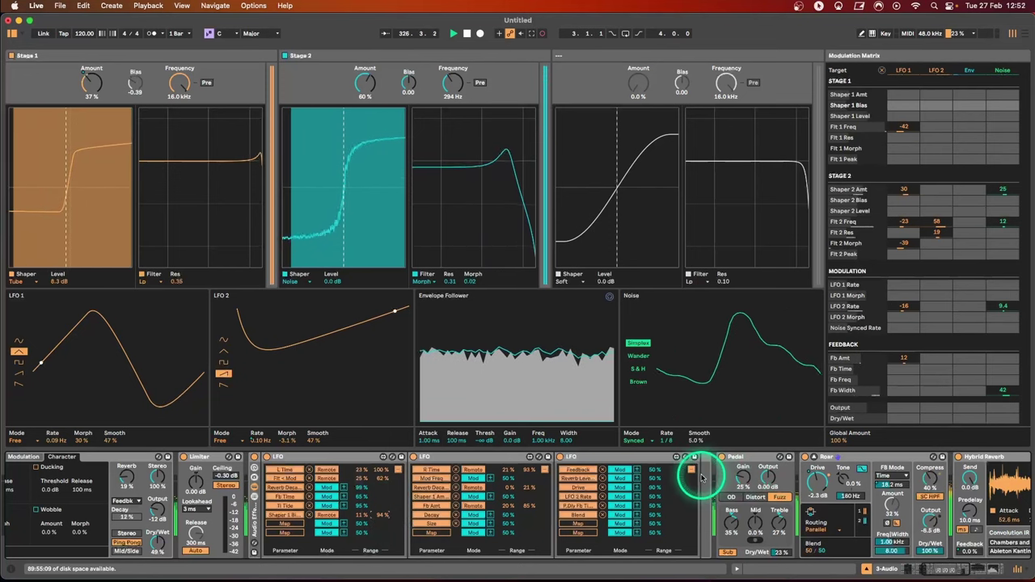
Step: Hide the devices of the rack holding the LFOs and collapse Roar's expanded view
click(255, 522)
double_click(255, 522)
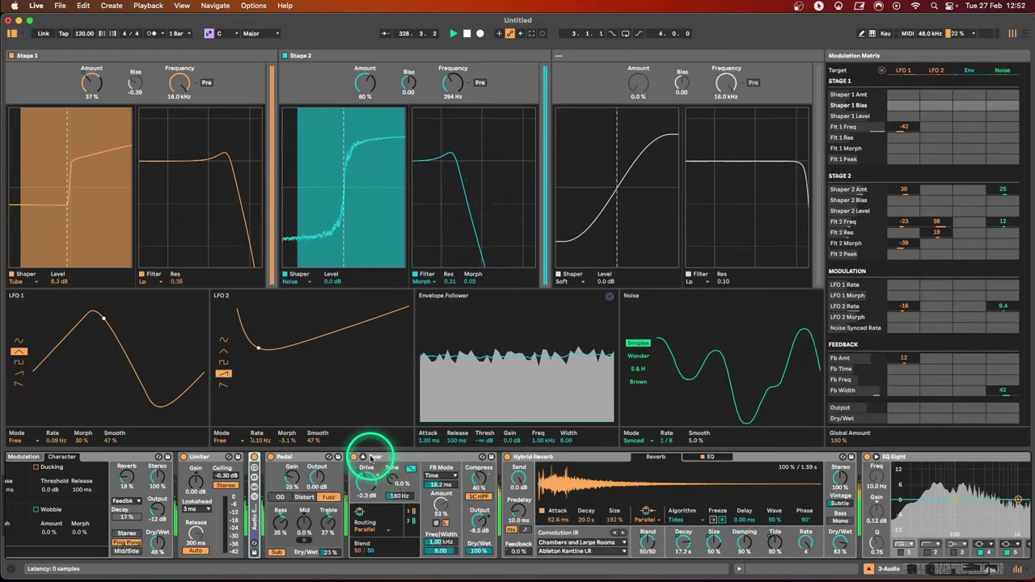
click(363, 458)
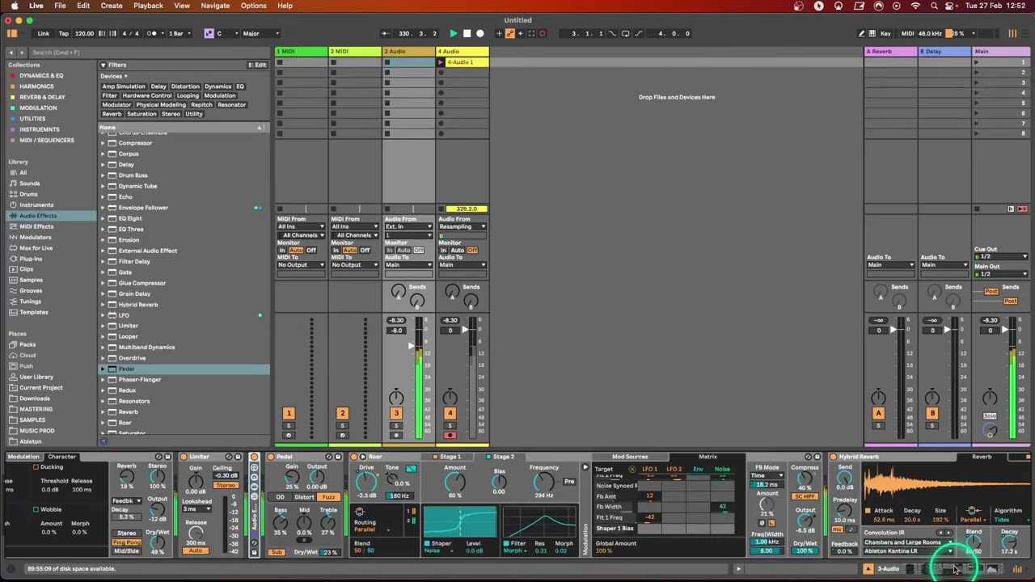
Step: Unfold the Spectral Time presets in the Audio Effects browser
drag(954, 568, 988, 568)
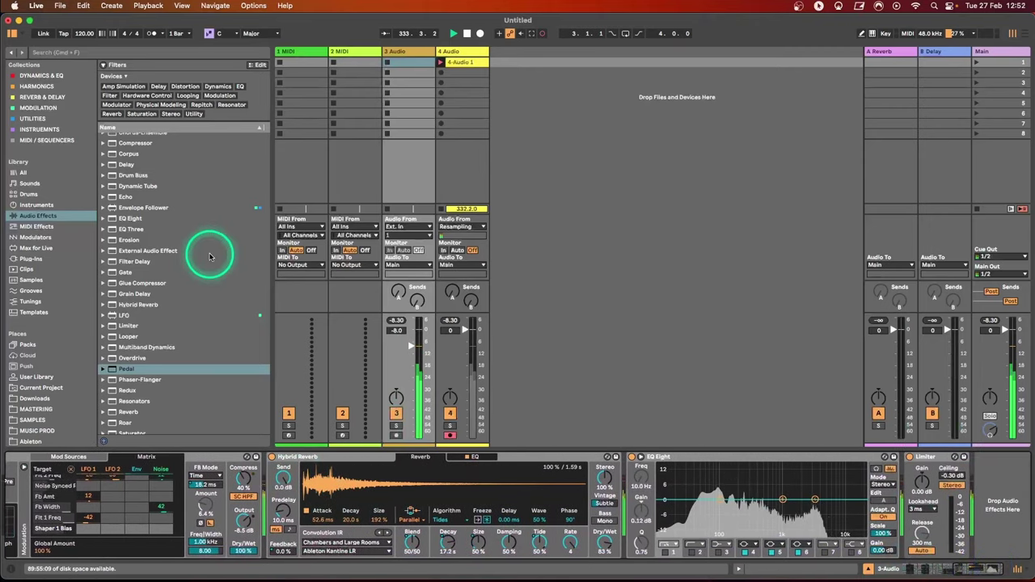
scroll(202, 349, down, 5)
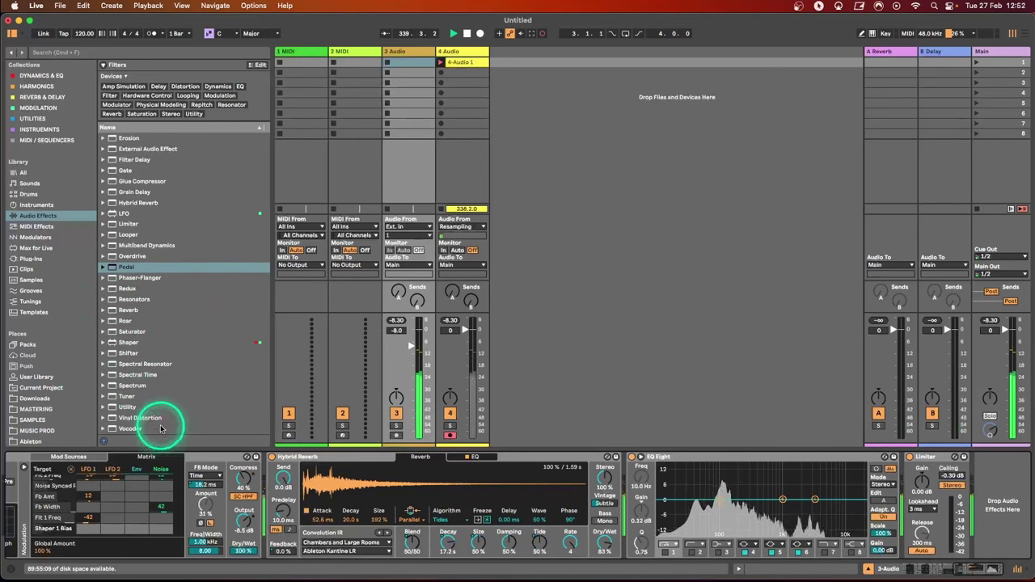
click(108, 377)
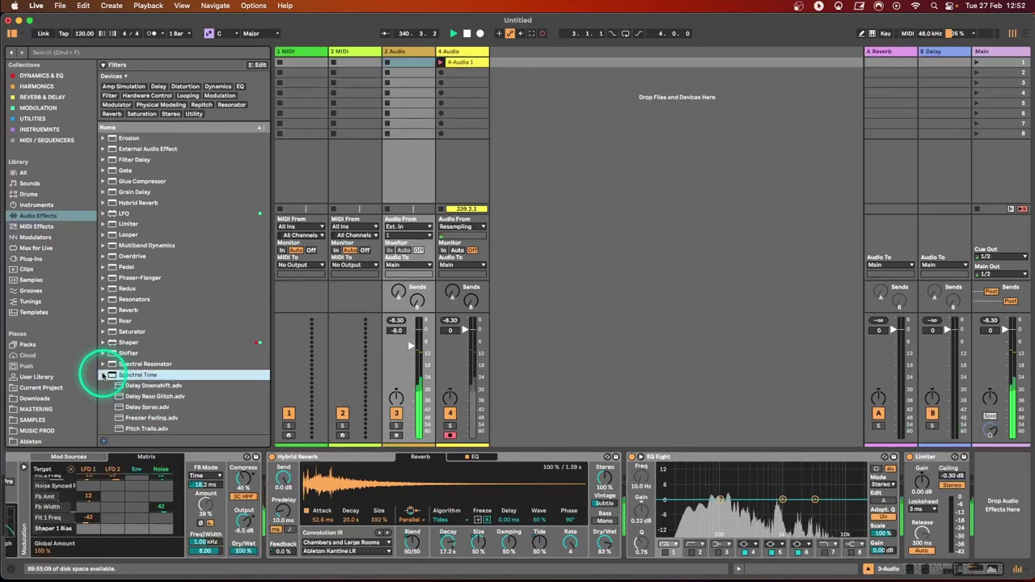
Step: Insert the Delay Reso Glitch preset of Spectral Time between Hybrid Reverb and EQ Eight and set its Dry/Wet to 0%
scroll(232, 335, down, 2)
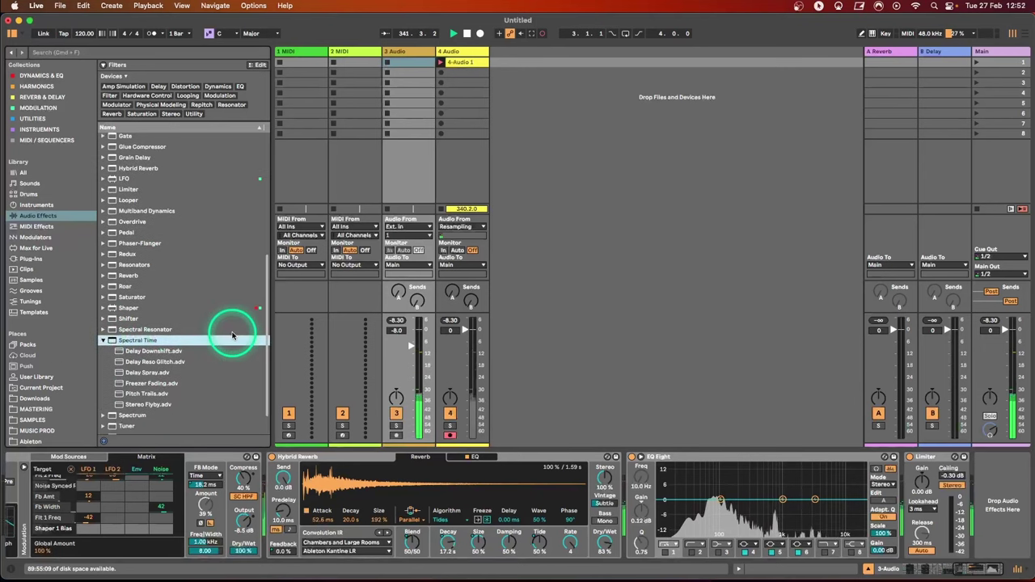
click(141, 363)
drag(142, 364, 636, 522)
drag(930, 542, 934, 566)
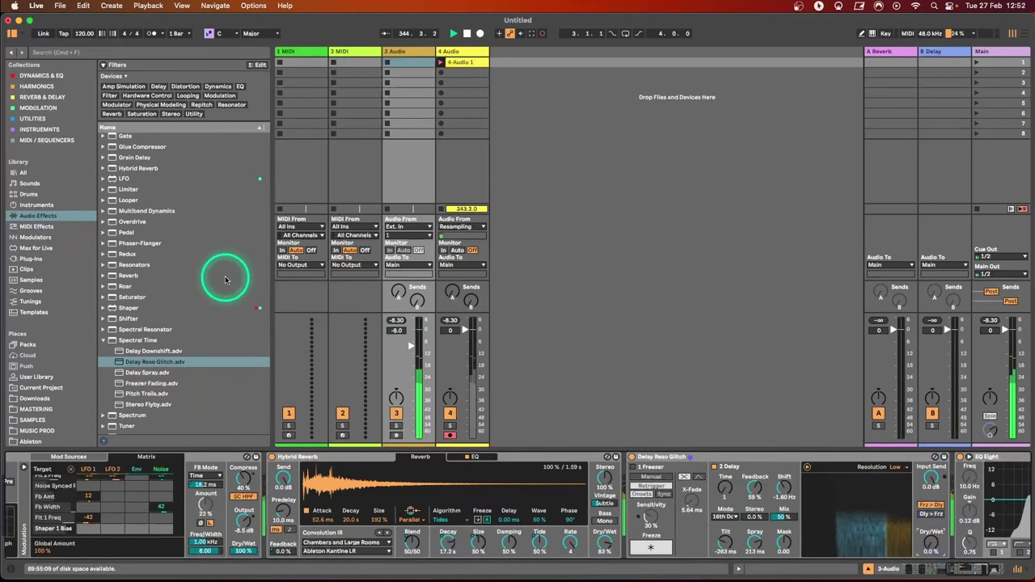
Step: Insert the Berlin preset of Resonators after Delay Reso Glitch and set its Dry/Wet to 0%
click(103, 264)
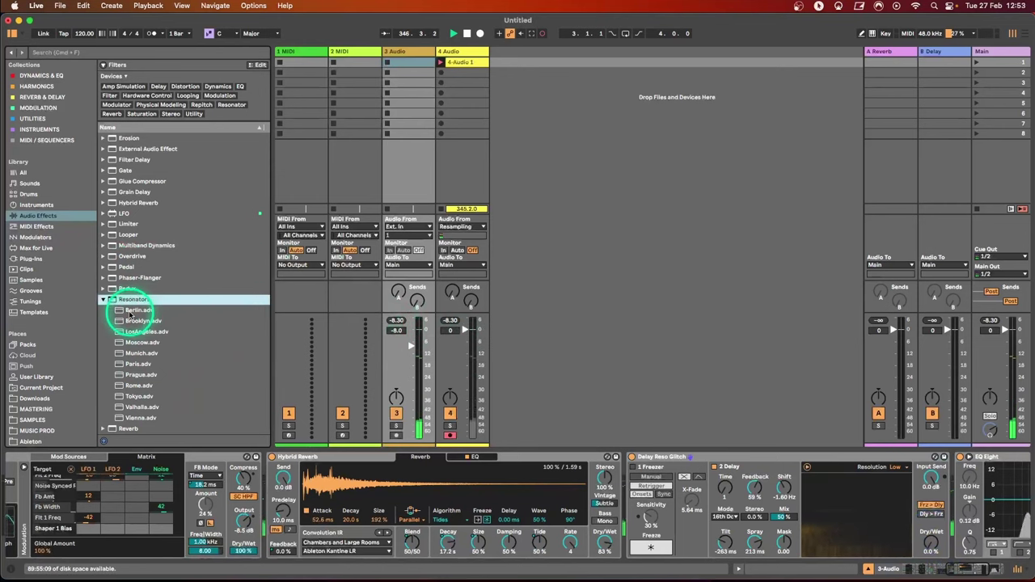
drag(137, 311, 958, 518)
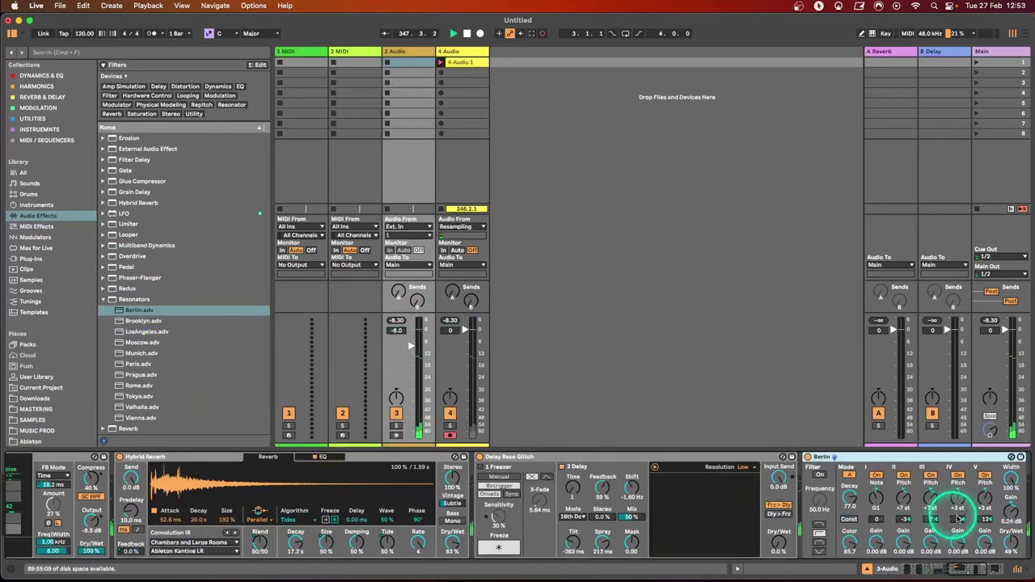
drag(1013, 541, 1016, 550)
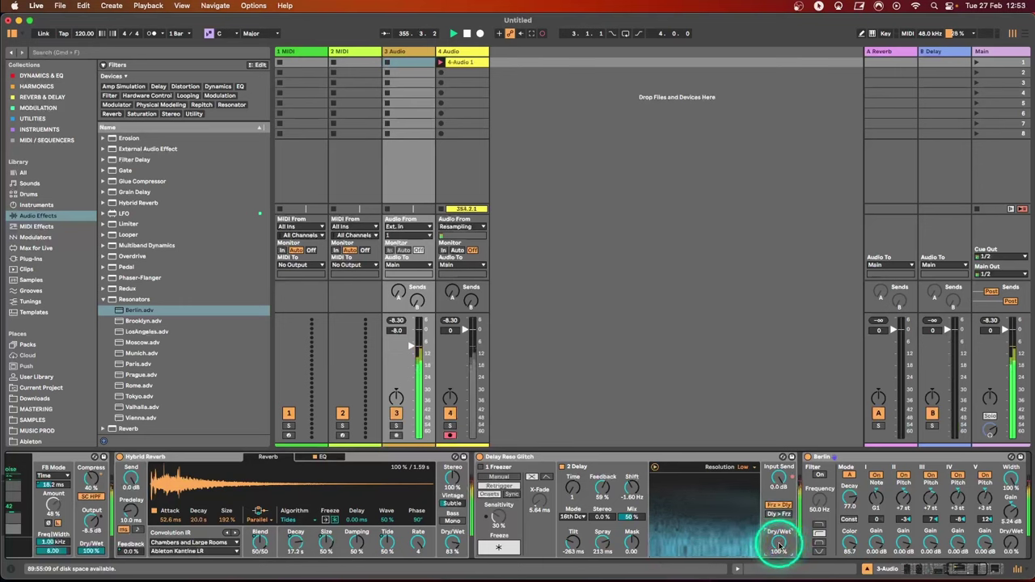
click(991, 566)
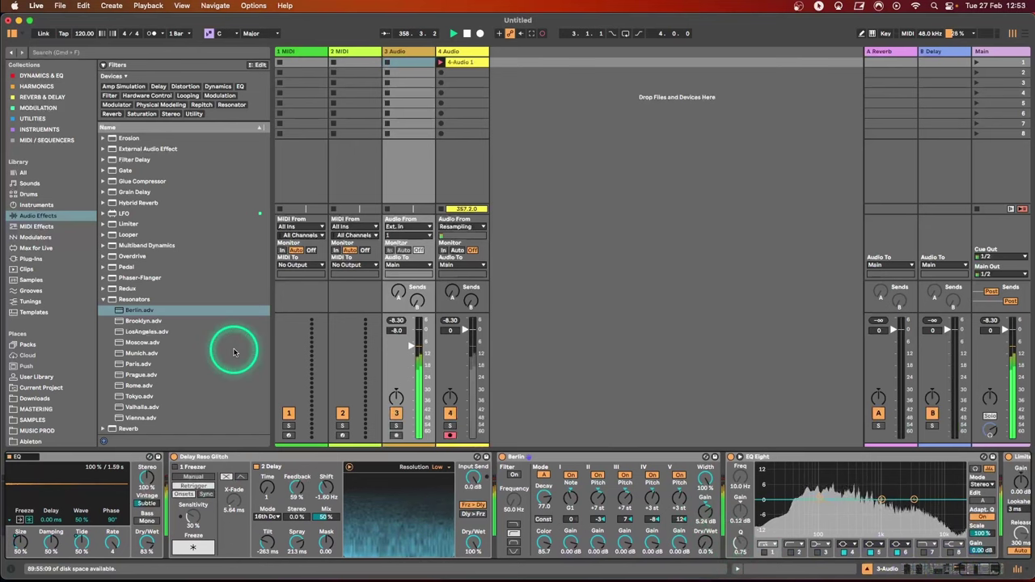
Step: Insert the Valhalla preset of Resonators between Berlin and EQ Eight and set its Dry/Wet to 0%
drag(145, 408, 737, 512)
drag(940, 540, 935, 554)
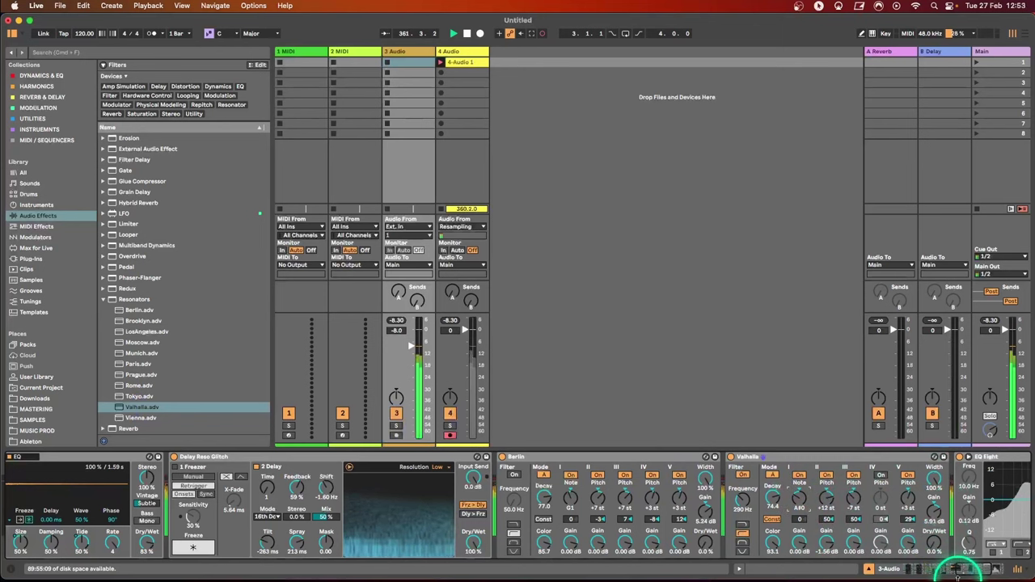
Step: Tune Valhalla's first resonator to the note G0 and set the device's Gain to 2.38 dB
key(Down)
key(Down)
key(Down)
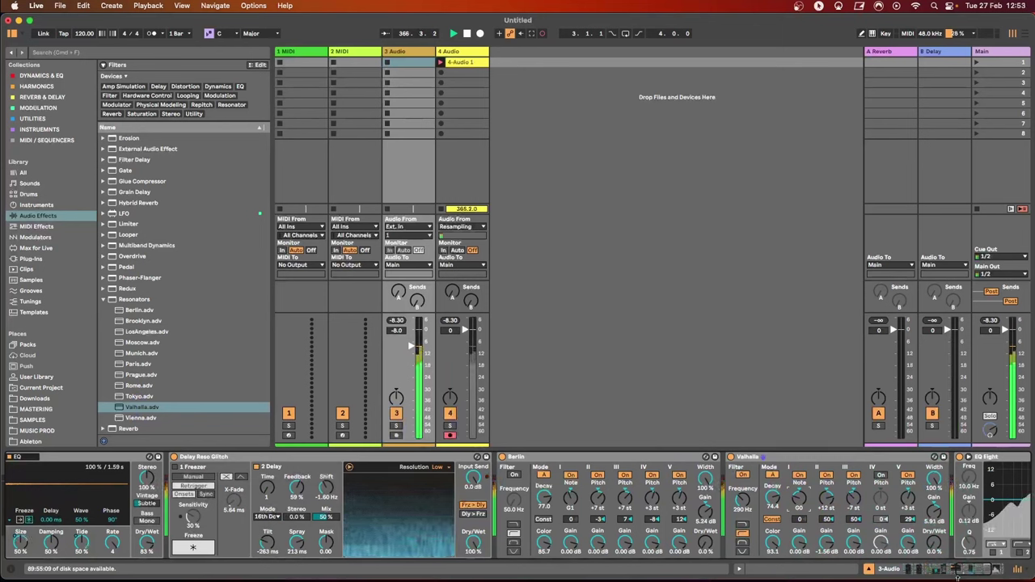
click(934, 508)
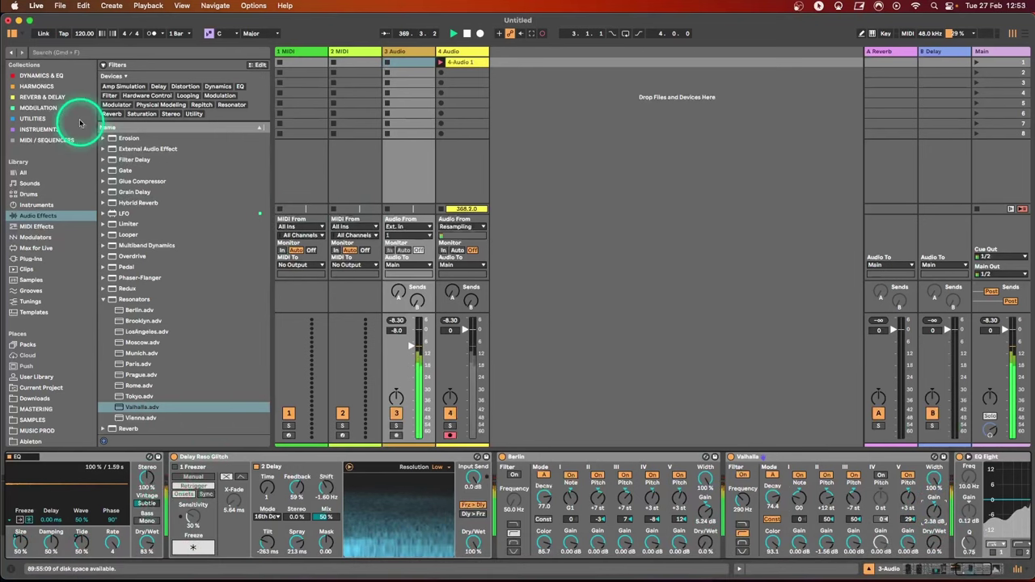
Step: Insert a Utility between Hybrid Reverb and Delay Reso Glitch with its Gain at -4 dB
scroll(192, 222, up, 6)
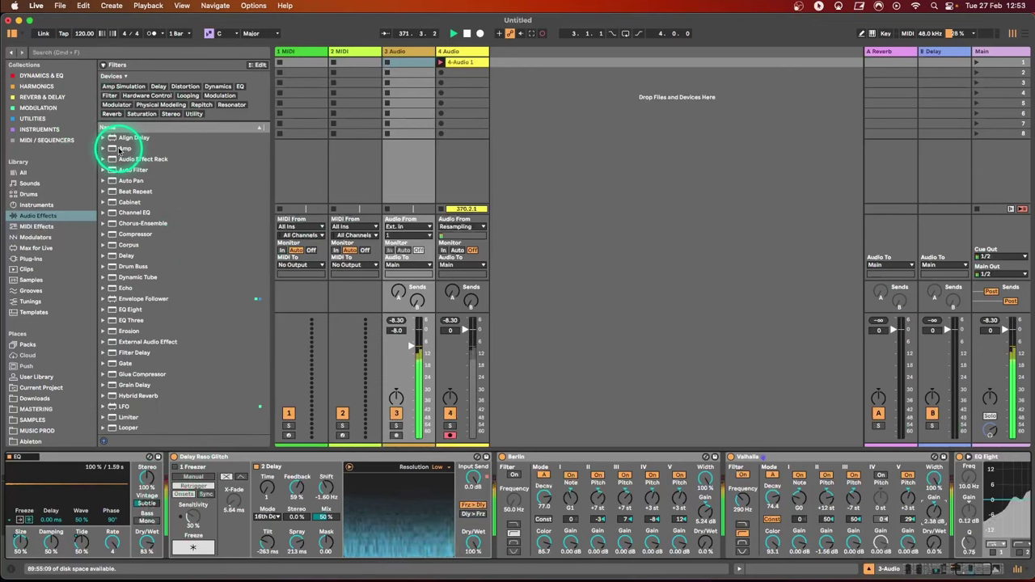
scroll(196, 292, down, 10)
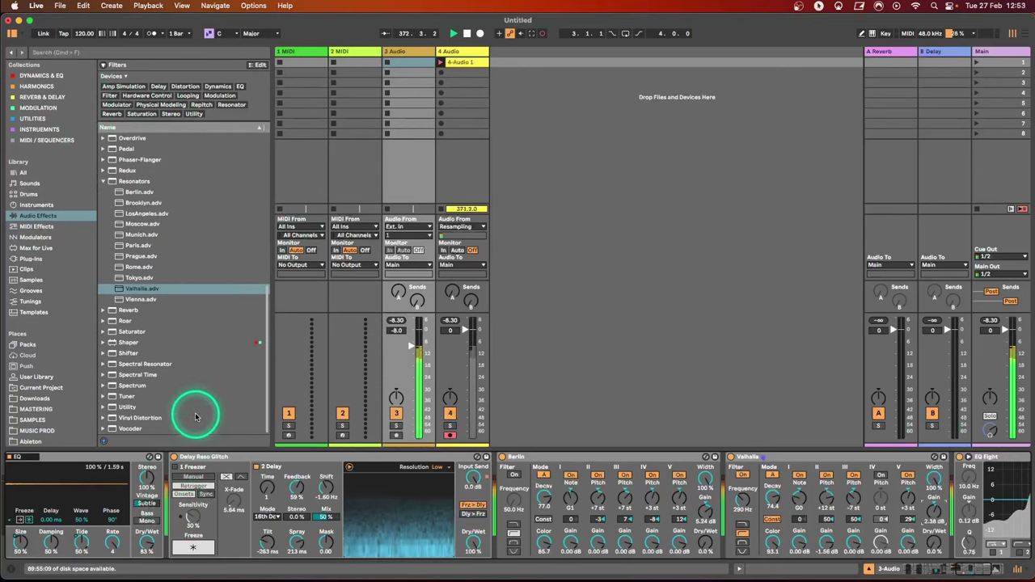
drag(120, 407, 228, 500)
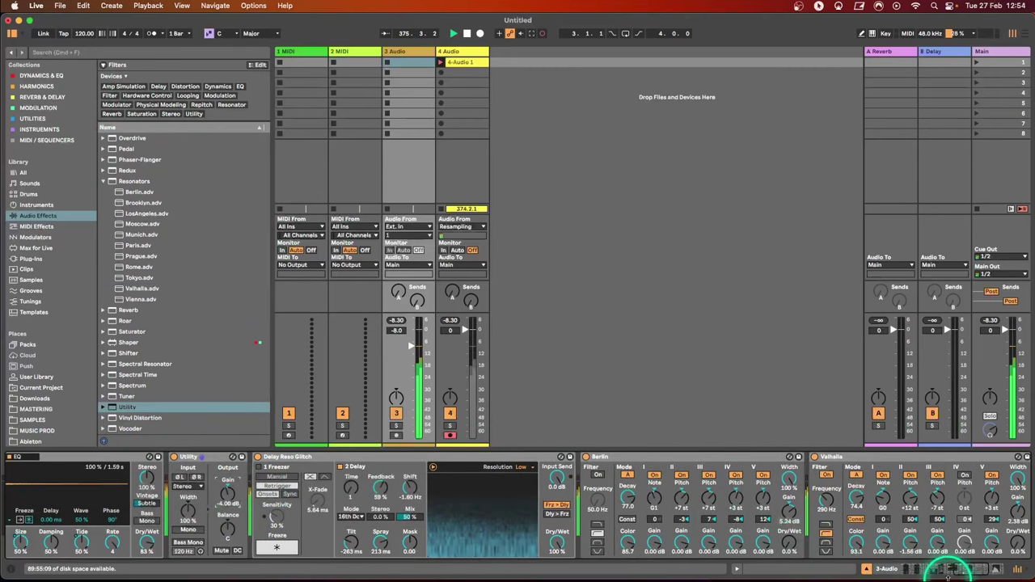
Step: Set Valhalla's Dry/Wet to 100% and the Reverb amount of the Echo before the Limiter to 33%
drag(971, 571, 999, 574)
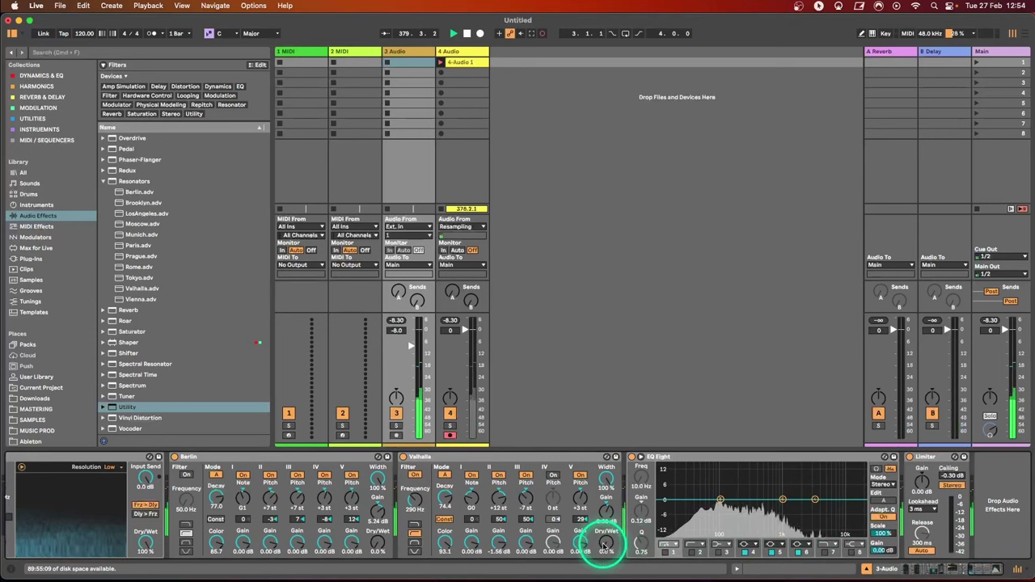
drag(606, 547, 608, 545)
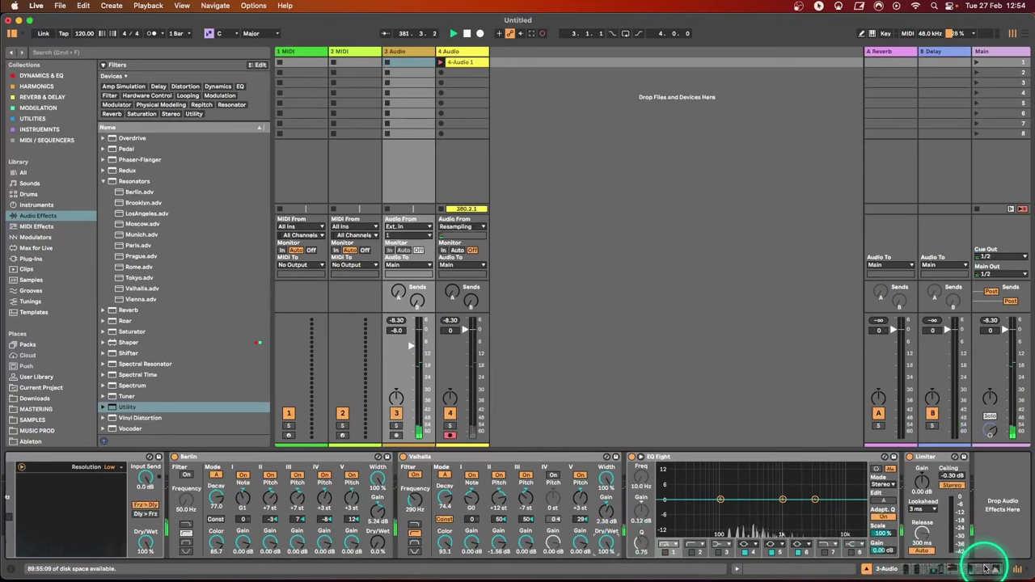
mouse_move(985, 571)
mouse_down()
mouse_move(938, 574)
mouse_move(988, 575)
mouse_up()
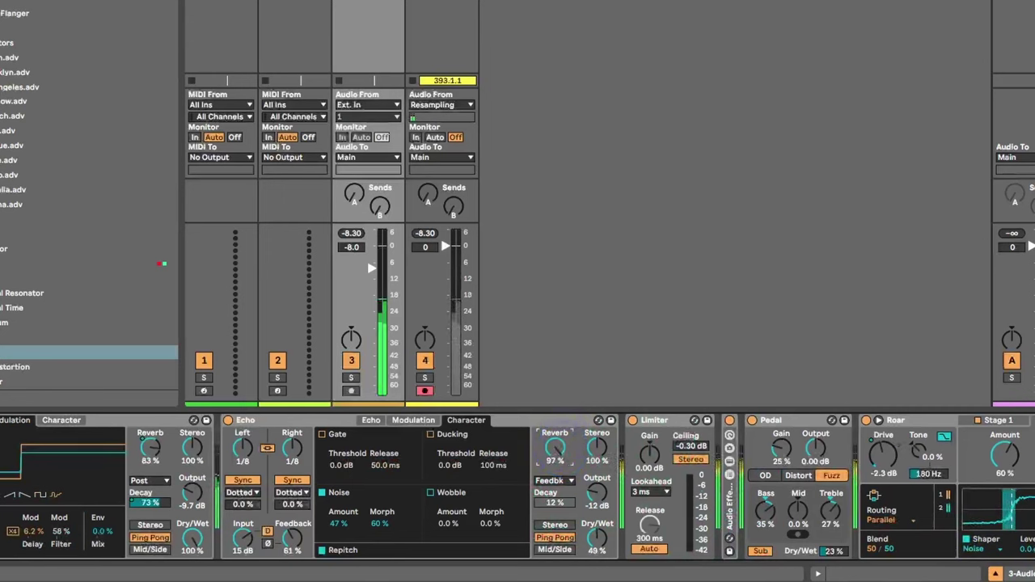
drag(556, 445, 561, 451)
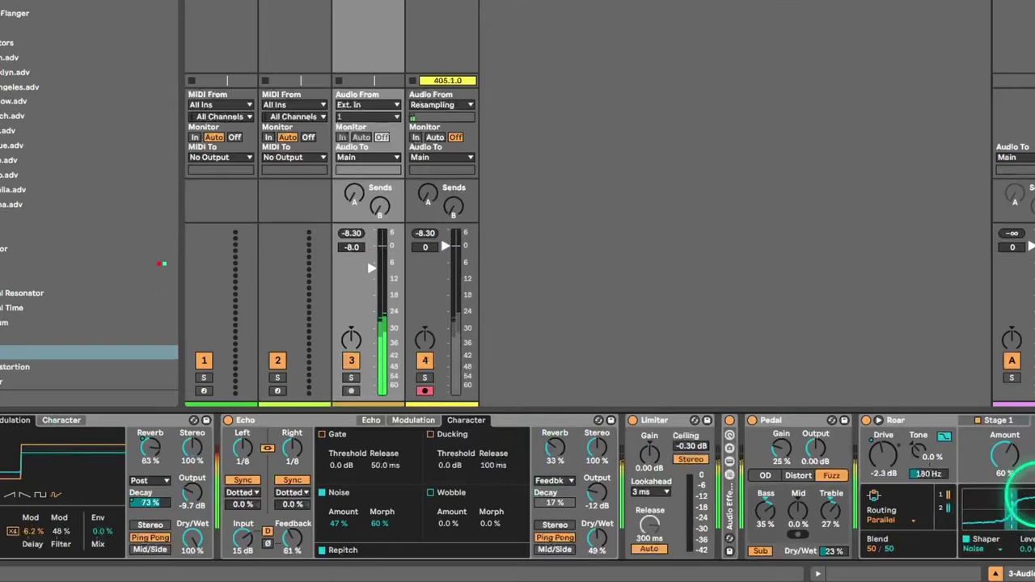
Step: Set Berlin's Dry/Wet to 100% and Delay Reso Glitch's Dry/Wet to 41%
scroll(518, 487, right, 20)
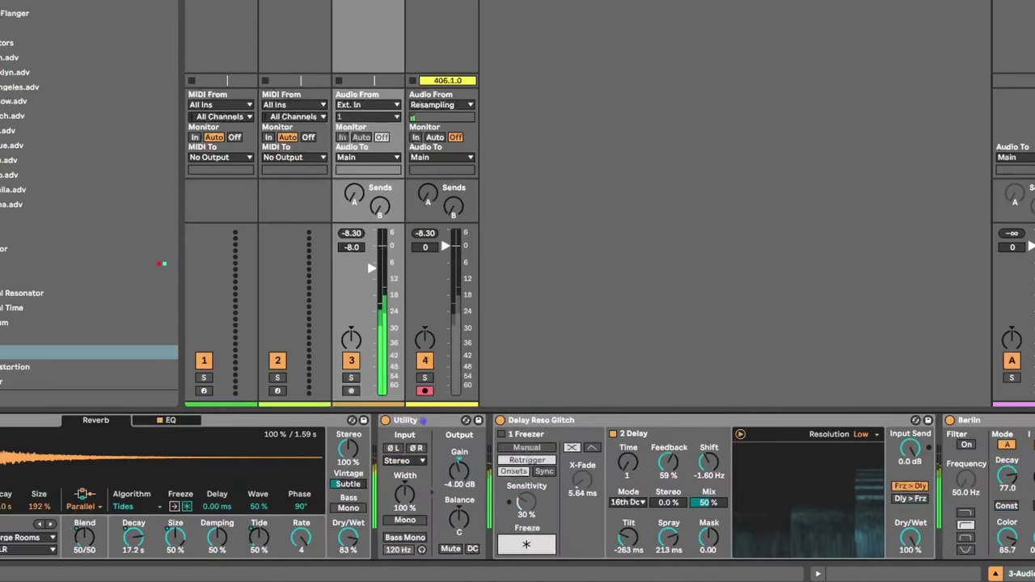
scroll(518, 487, right, 15)
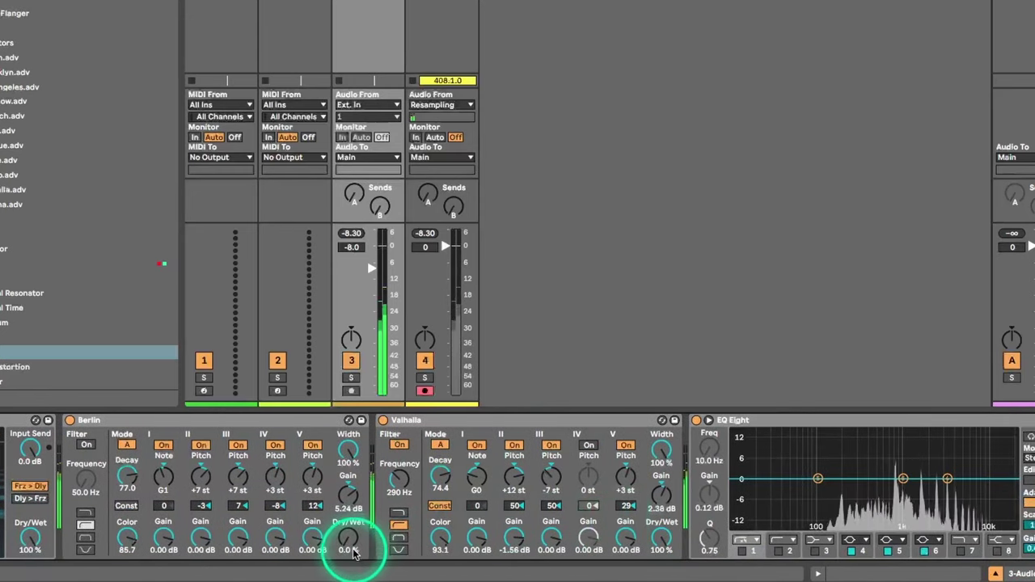
drag(349, 547, 352, 537)
drag(34, 534, 34, 544)
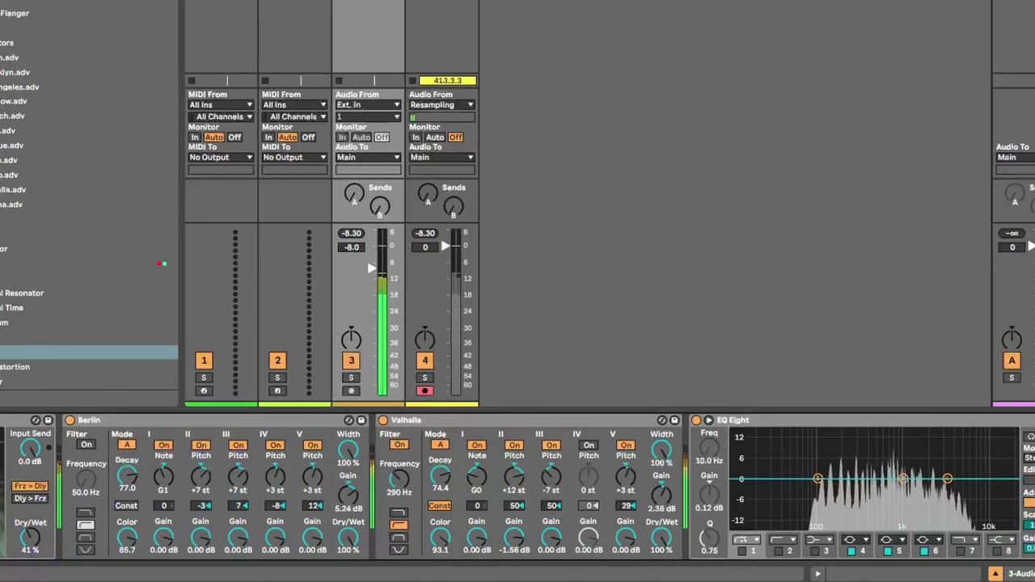
Step: Turn Hybrid Reverb's Freeze on and off again
scroll(517, 486, left, 6)
scroll(518, 486, left, 9)
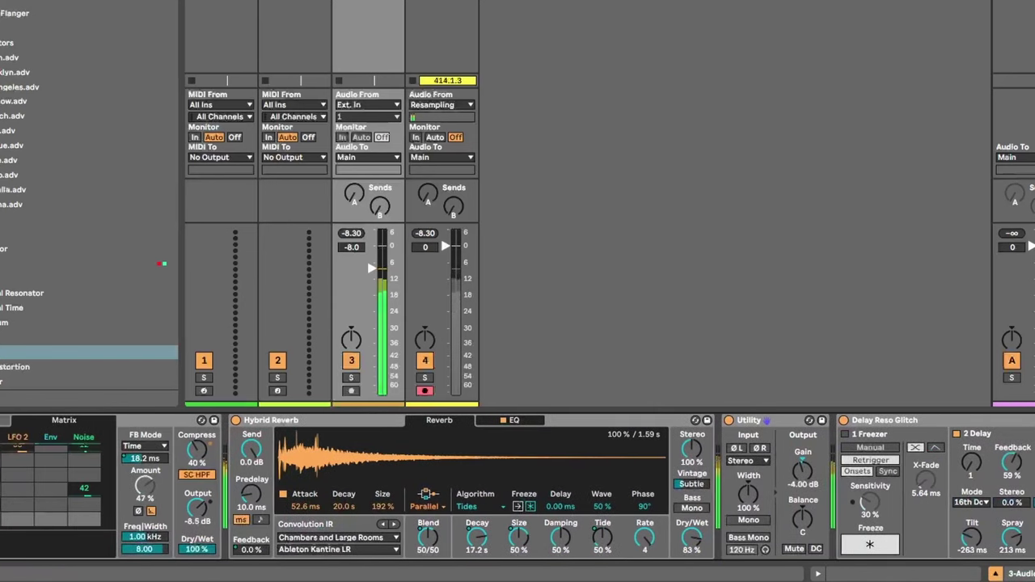
click(520, 507)
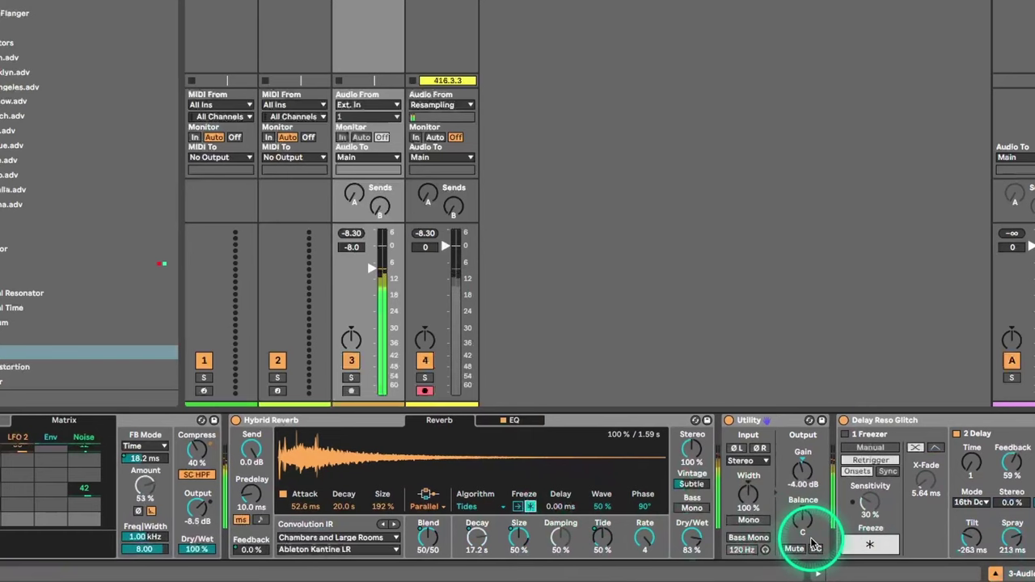
click(531, 508)
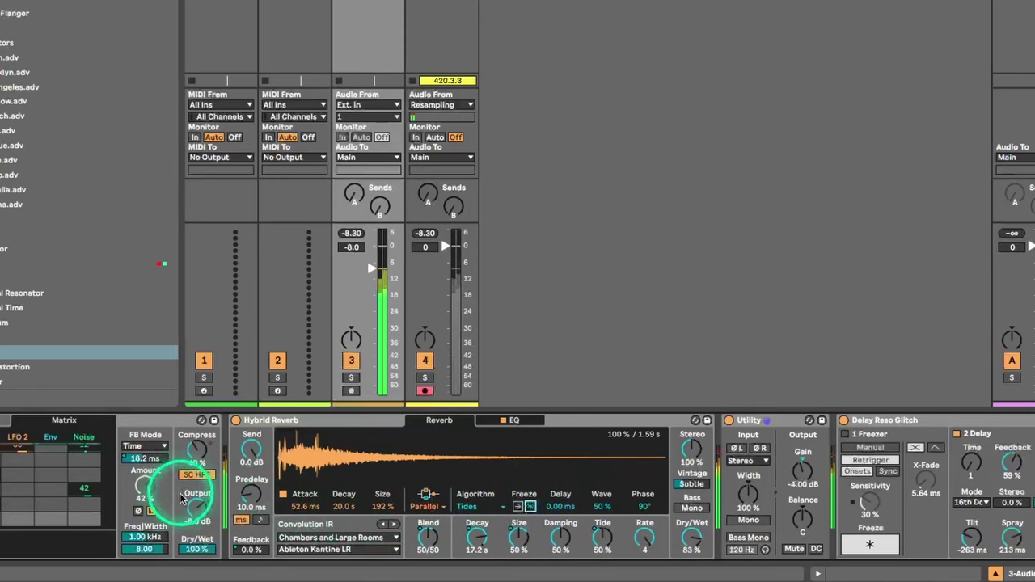
Step: Lower Roar's Output and set the Output of the Echo before the Limiter to -16 dB, unfolding the LFO rack beside it
drag(197, 507, 197, 515)
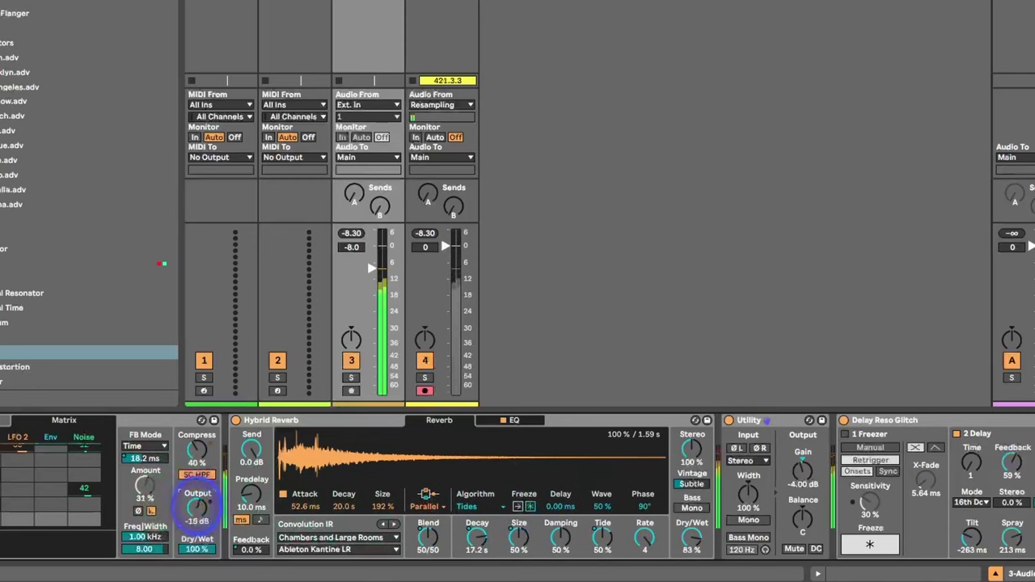
scroll(517, 487, left, 10)
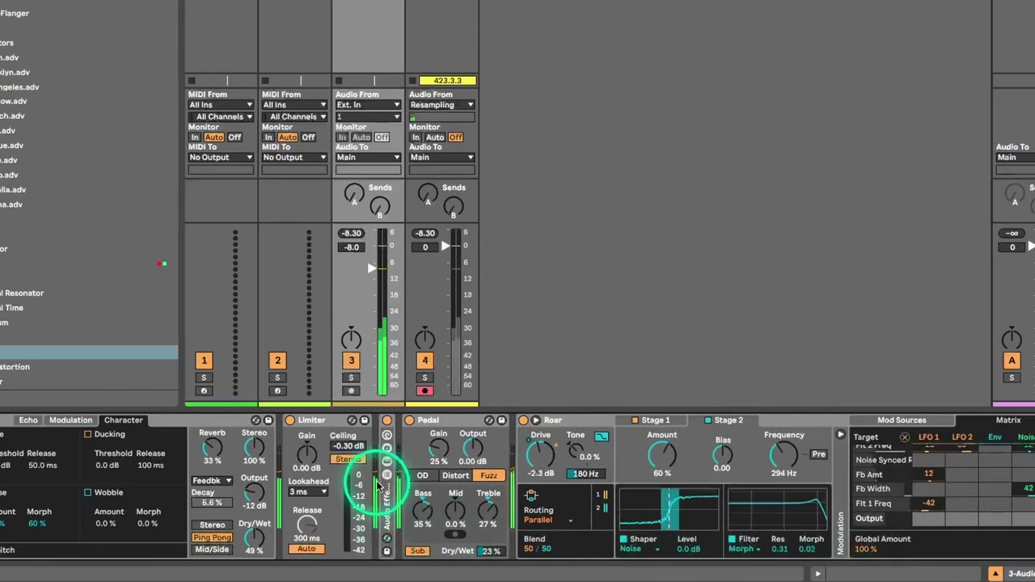
double_click(385, 496)
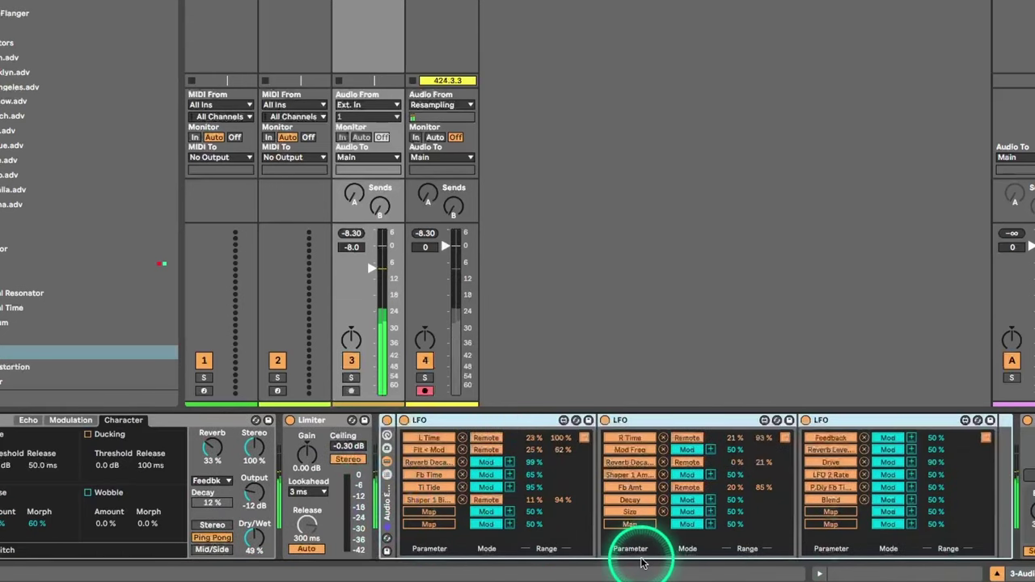
click(254, 494)
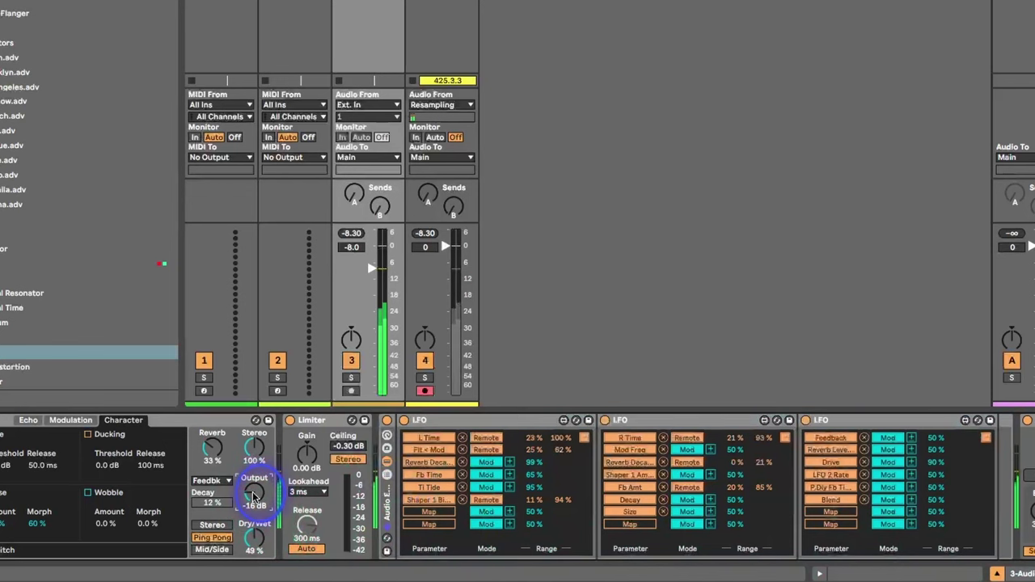
Step: Set the Pedal's Gain to 21% and its Output to -4.76 dB
scroll(517, 487, right, 5)
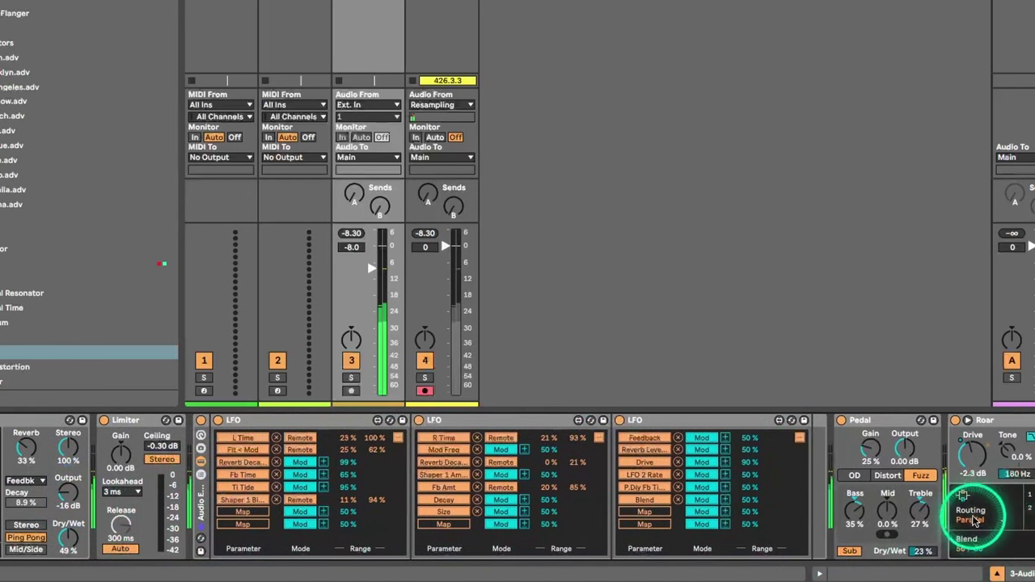
drag(871, 446, 908, 448)
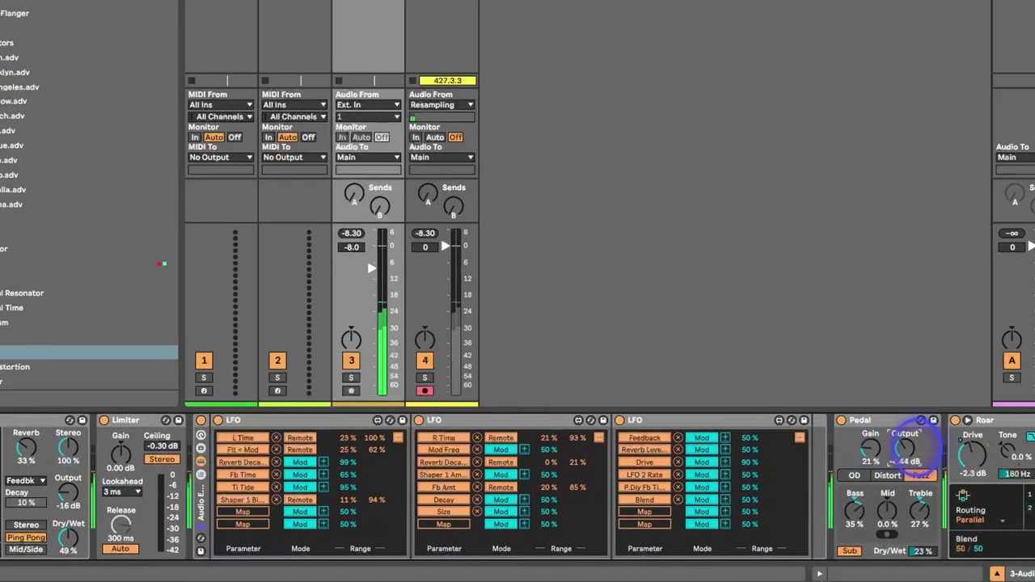
Step: Map the last free slot of the middle LFO to Roar's Shaper 2 Level
click(442, 524)
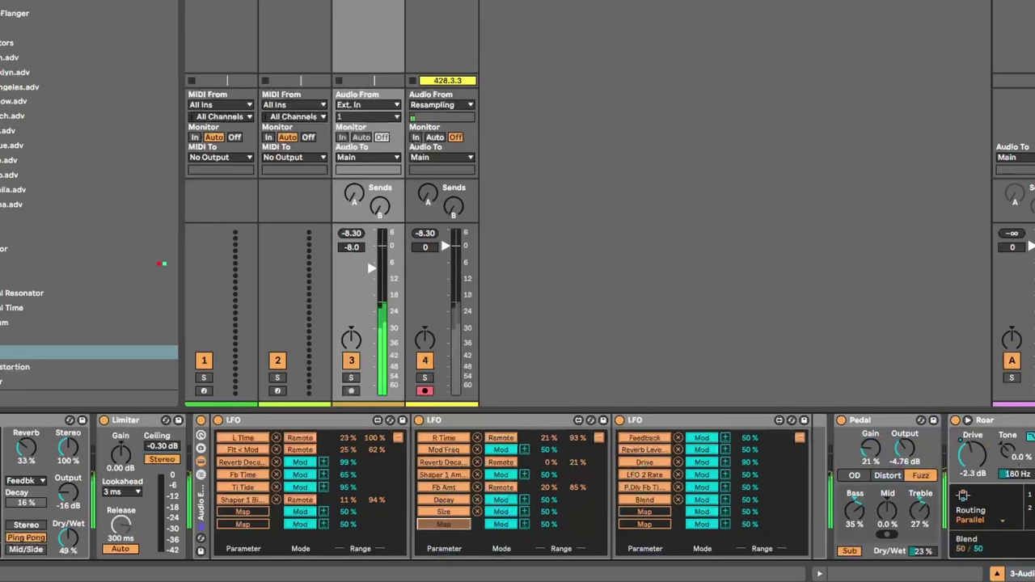
scroll(518, 487, right, 6)
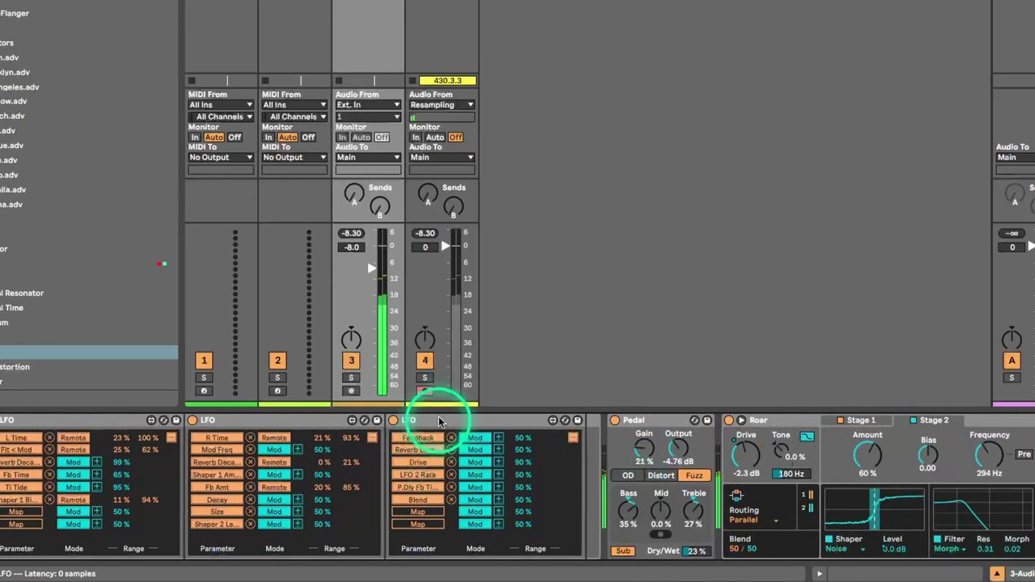
Step: Show the third LFO's waveform controls and set it to Down with 1% Jitter, 10% Smooth and a 0.84 Hz Rate
click(573, 437)
drag(396, 506, 404, 422)
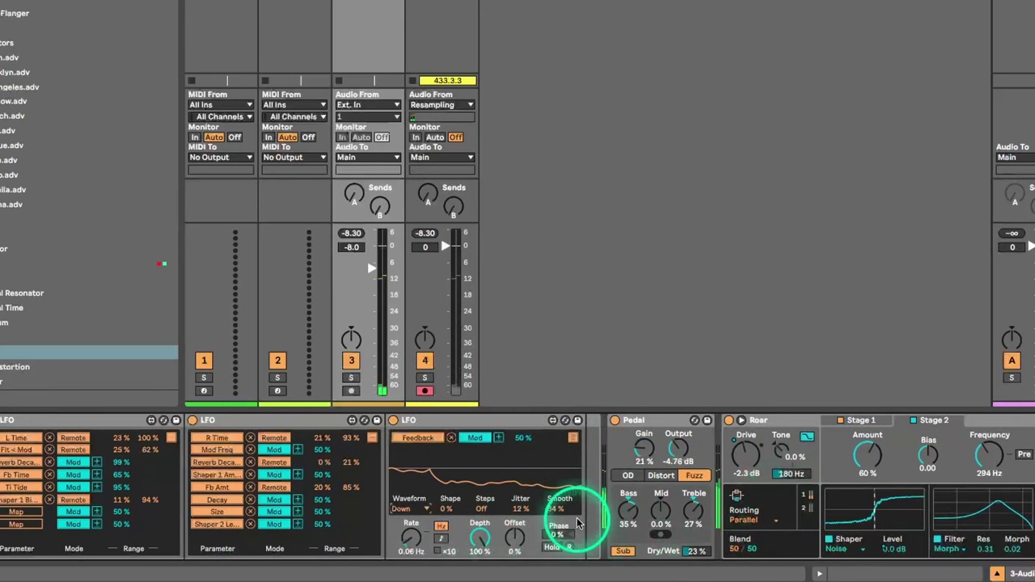
drag(523, 508, 561, 524)
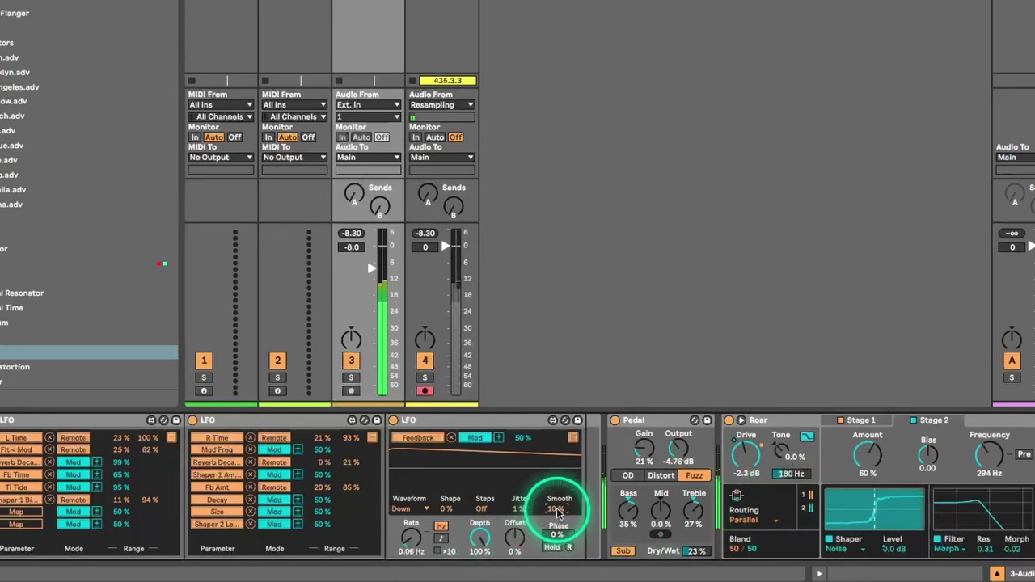
drag(412, 538, 412, 539)
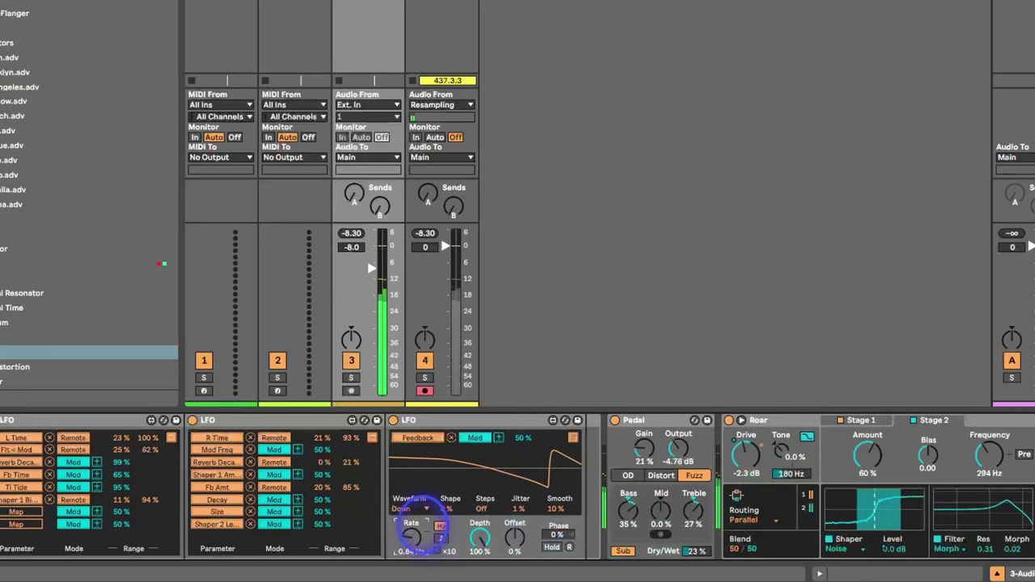
drag(412, 537, 410, 537)
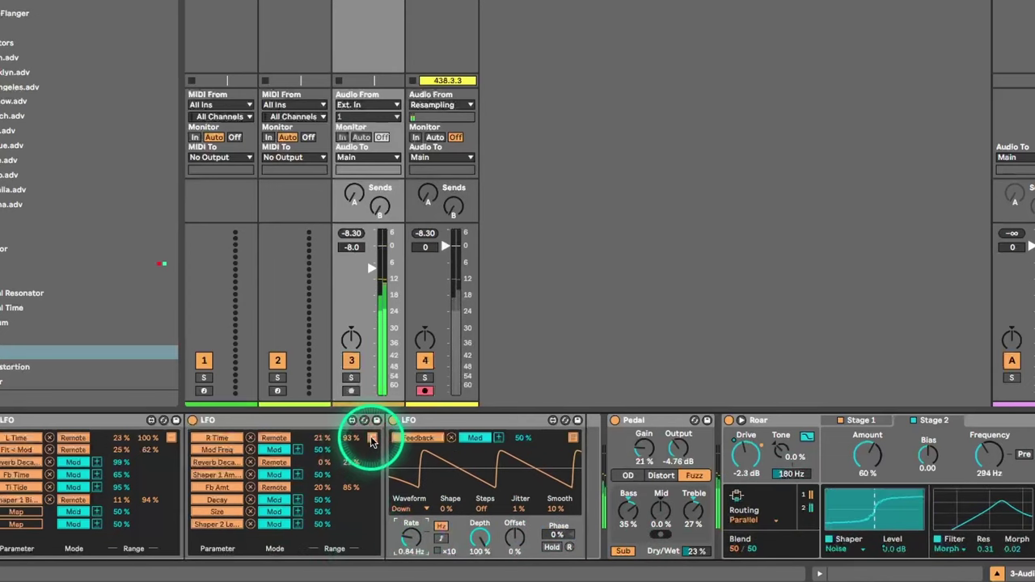
Step: Show the middle LFO's waveform controls, fine-tune its Rate to 0.06 Hz, and return to its mapping list
click(372, 437)
drag(210, 538, 210, 539)
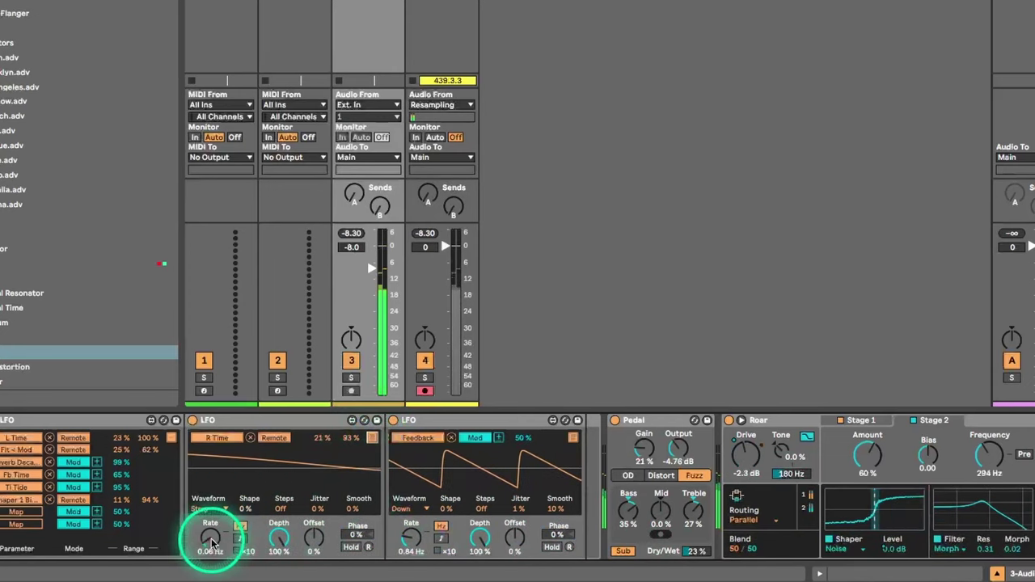
click(372, 437)
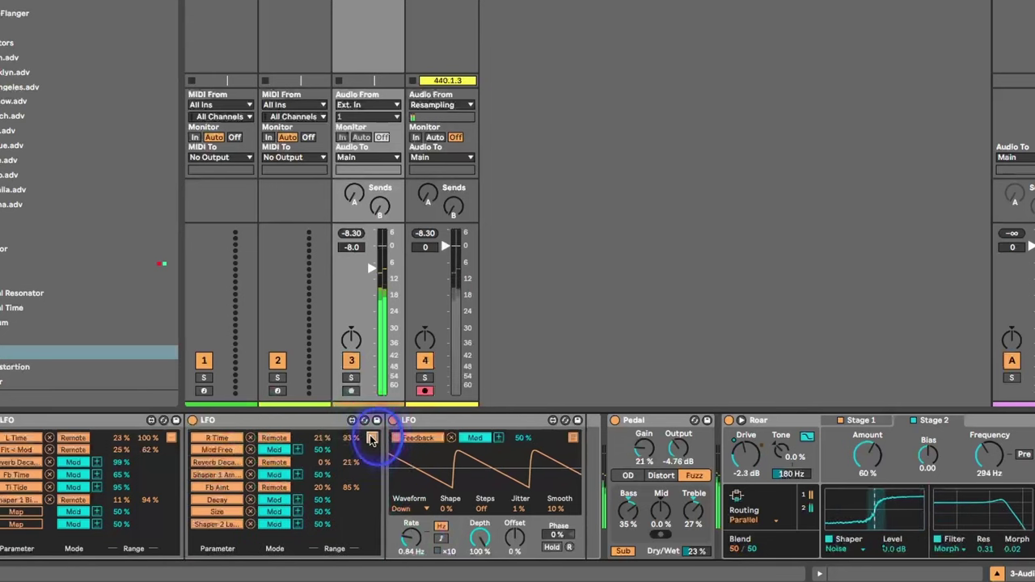
Step: Map the first LFO's last two free slots to the third LFO's Rate and Roar's Shaper 1 Level, raising that Level to 10 dB
click(45, 512)
click(410, 537)
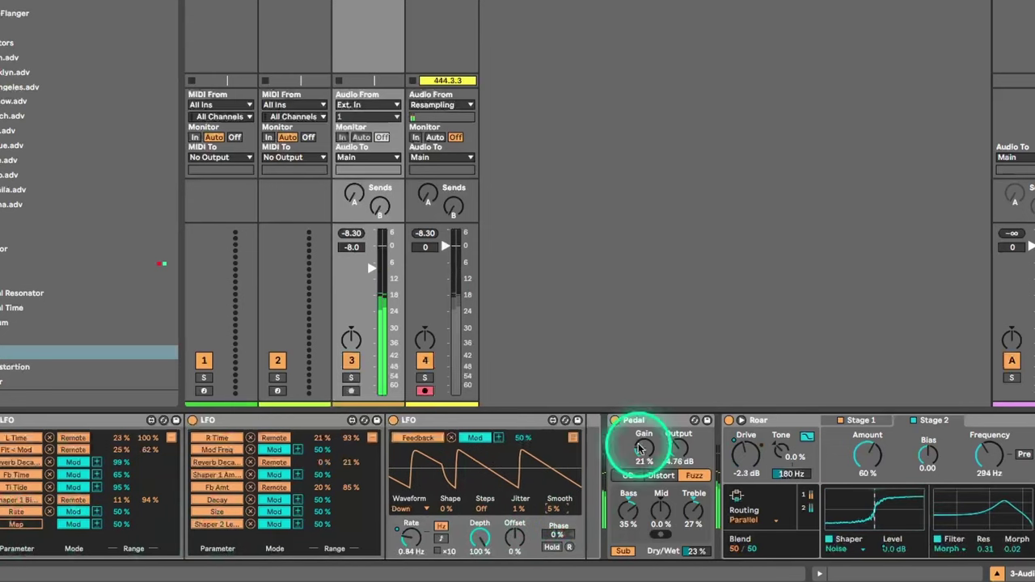
click(930, 417)
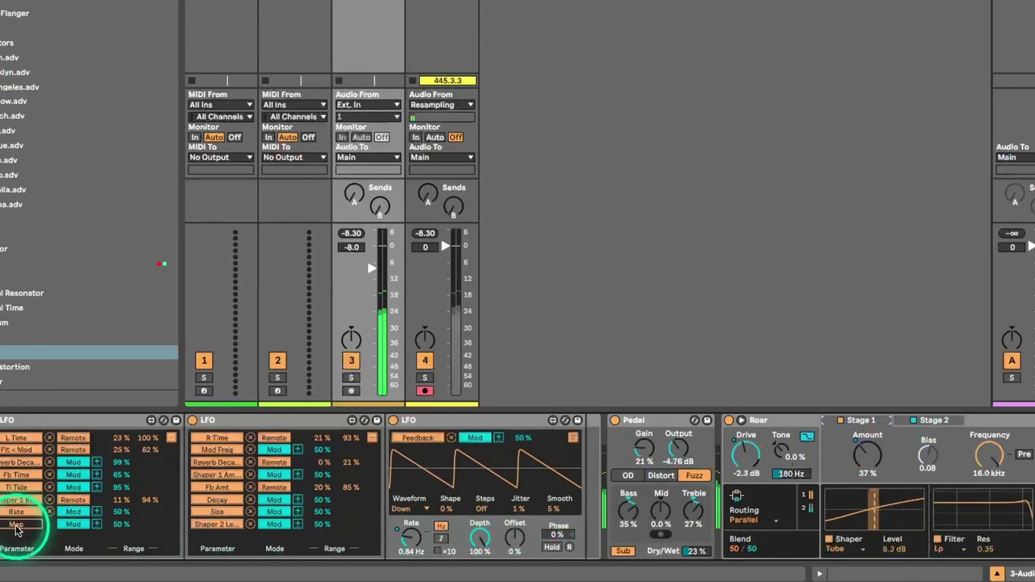
drag(896, 549, 898, 545)
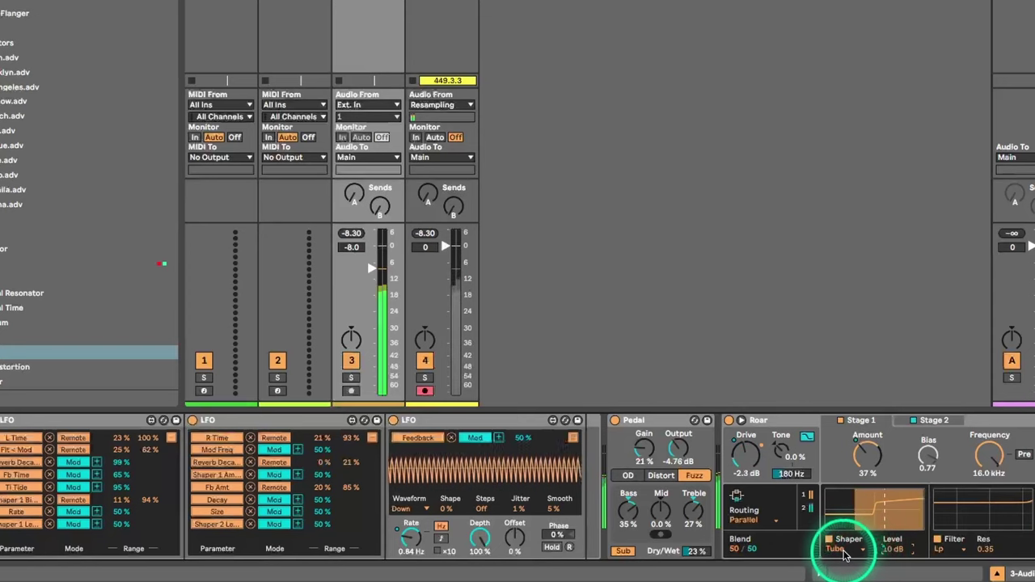
Step: Set Valhalla's Gain to 1.43 dB and Berlin's Gain to 0.48 dB, with both resonators' Dry/Wet at 0%
scroll(860, 556, right, 20)
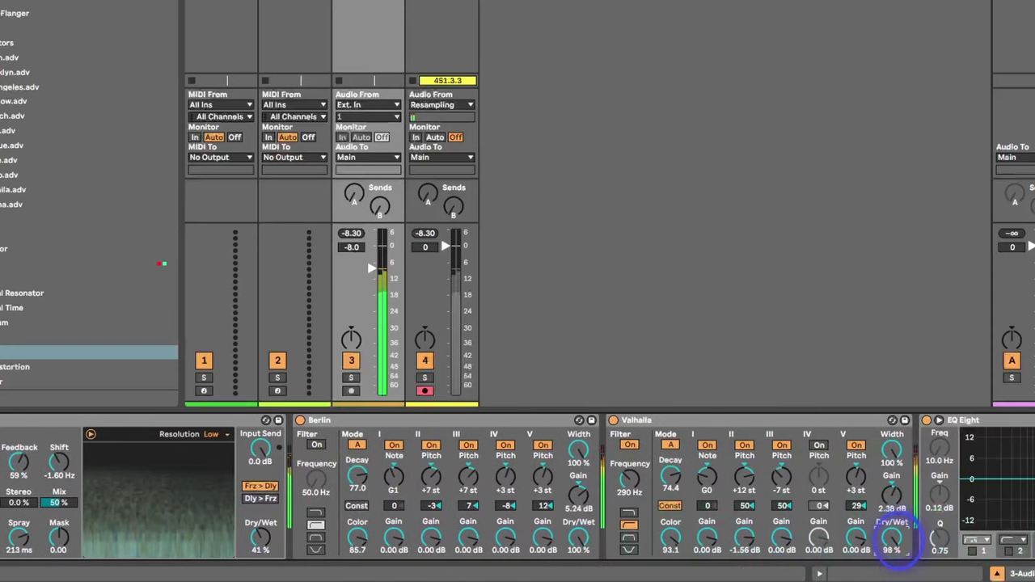
drag(891, 497, 891, 505)
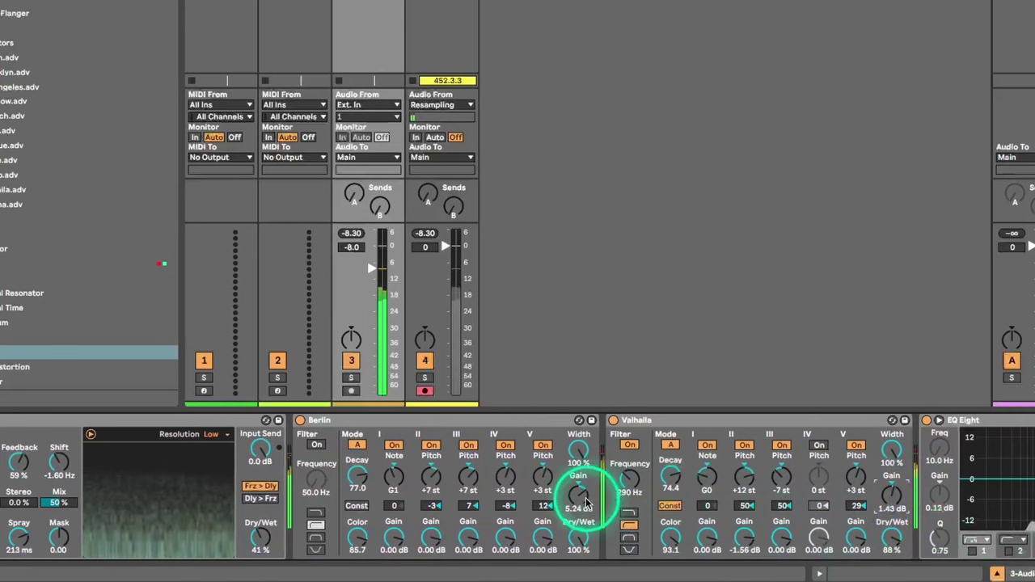
drag(577, 492, 578, 500)
drag(578, 536, 579, 551)
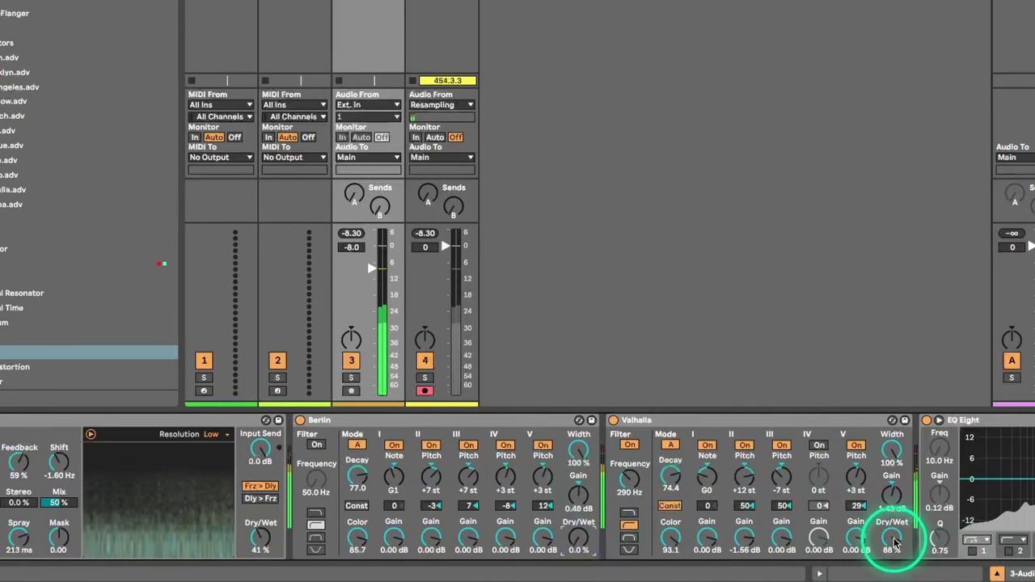
drag(895, 532, 894, 537)
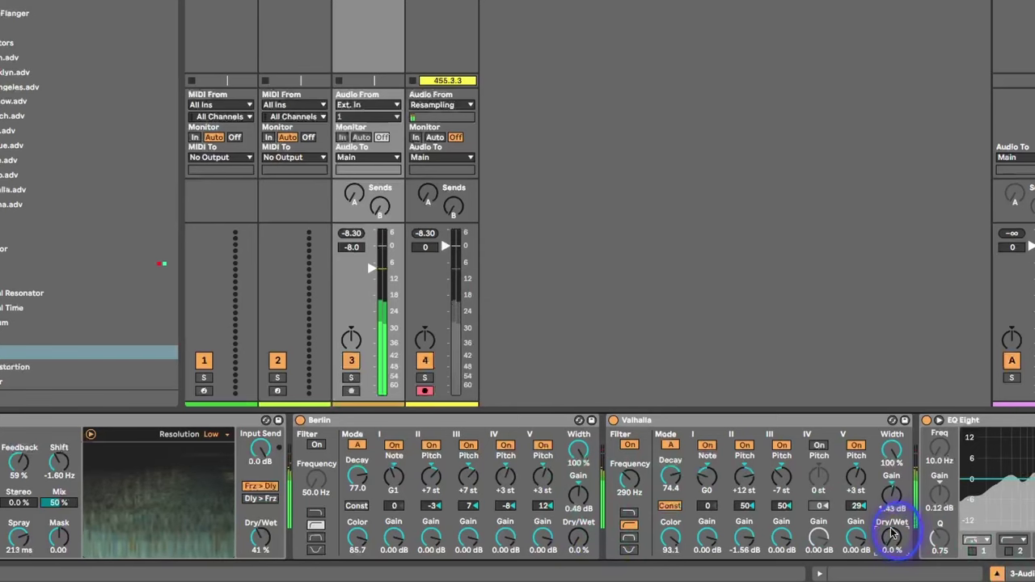
Step: Reduce the third LFO's Depth to 69.3% and set track 3's volume to -5.0 dB
scroll(518, 485, left, 15)
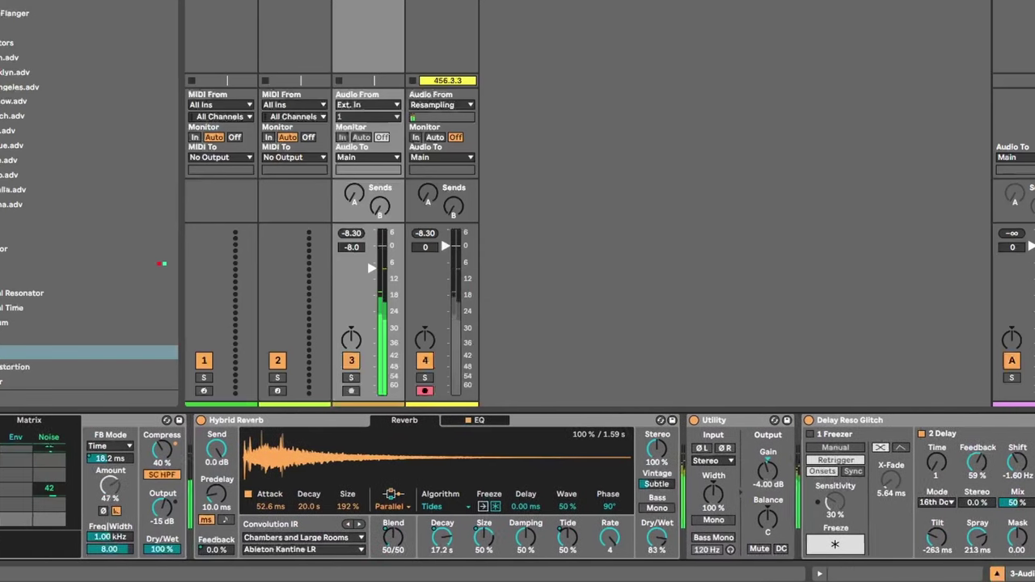
scroll(518, 486, left, 15)
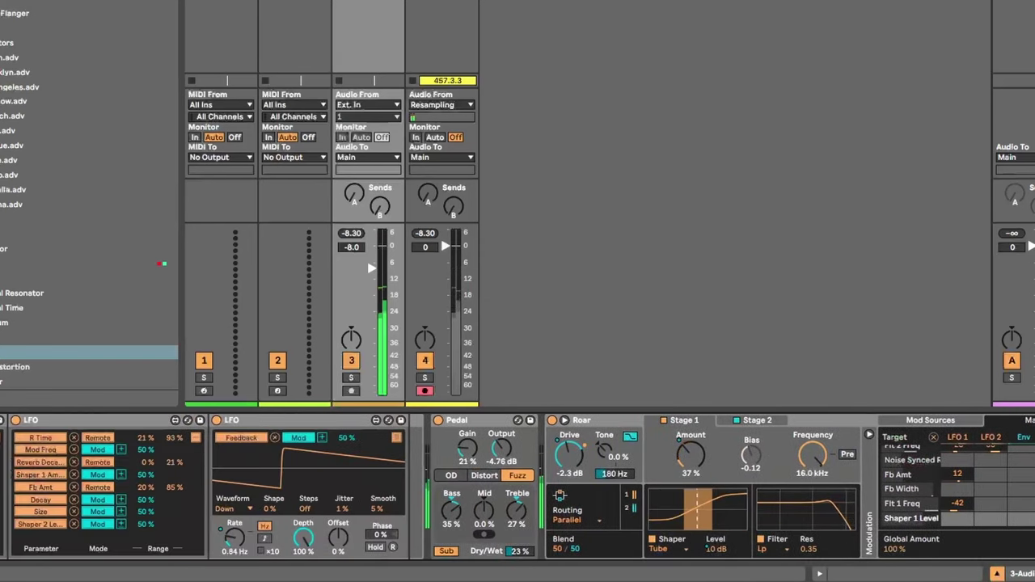
scroll(518, 485, left, 5)
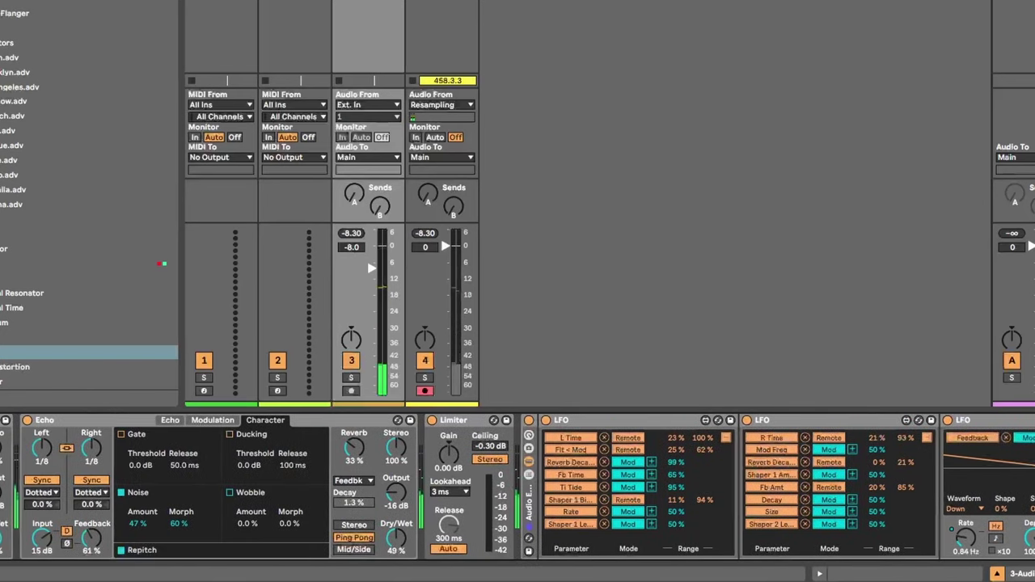
scroll(518, 485, right, 5)
scroll(518, 485, right, 3)
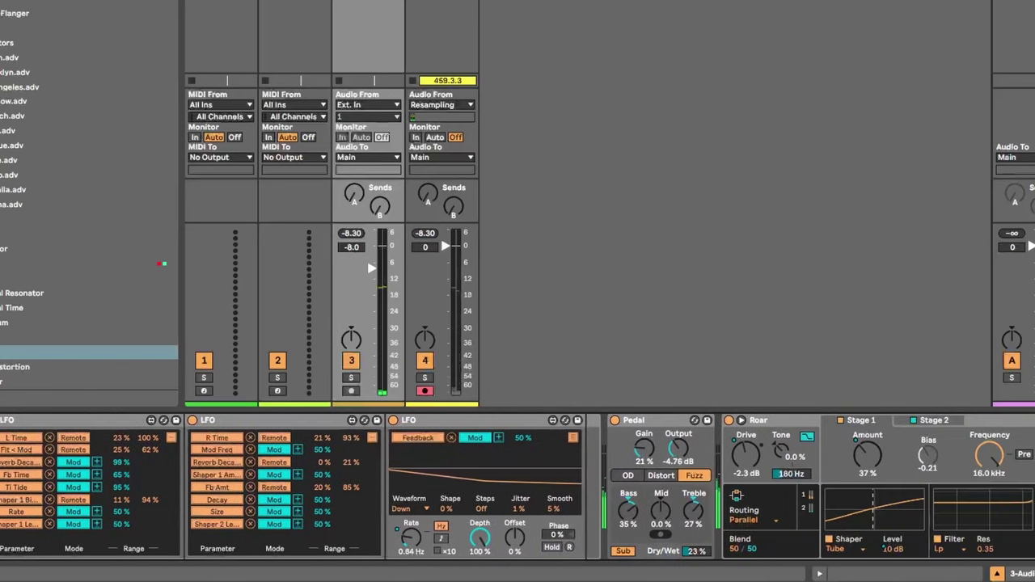
drag(478, 539, 486, 563)
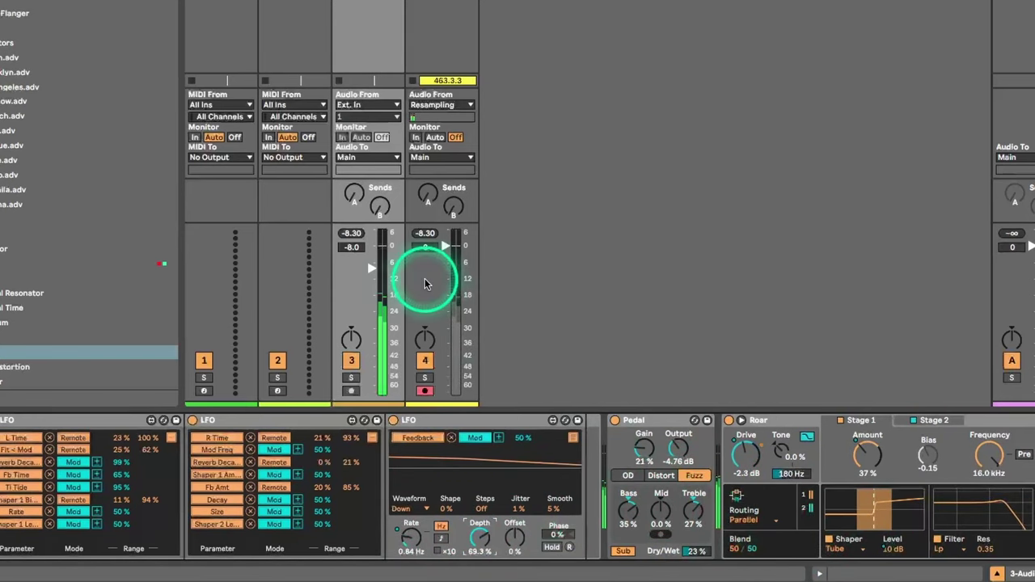
drag(368, 270, 371, 266)
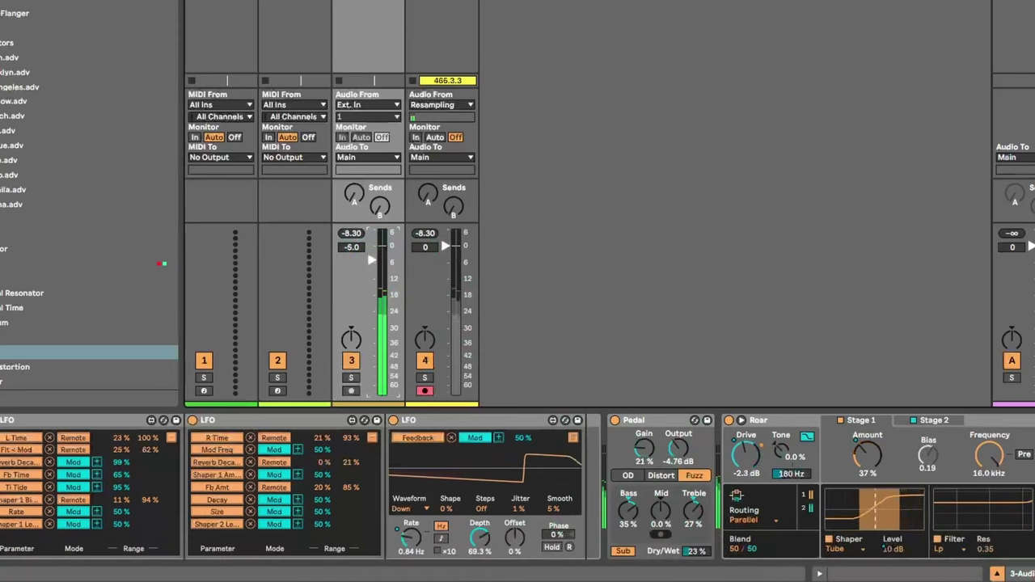
Step: Set the third LFO's Depth to 78.7%
scroll(517, 487, right, 2)
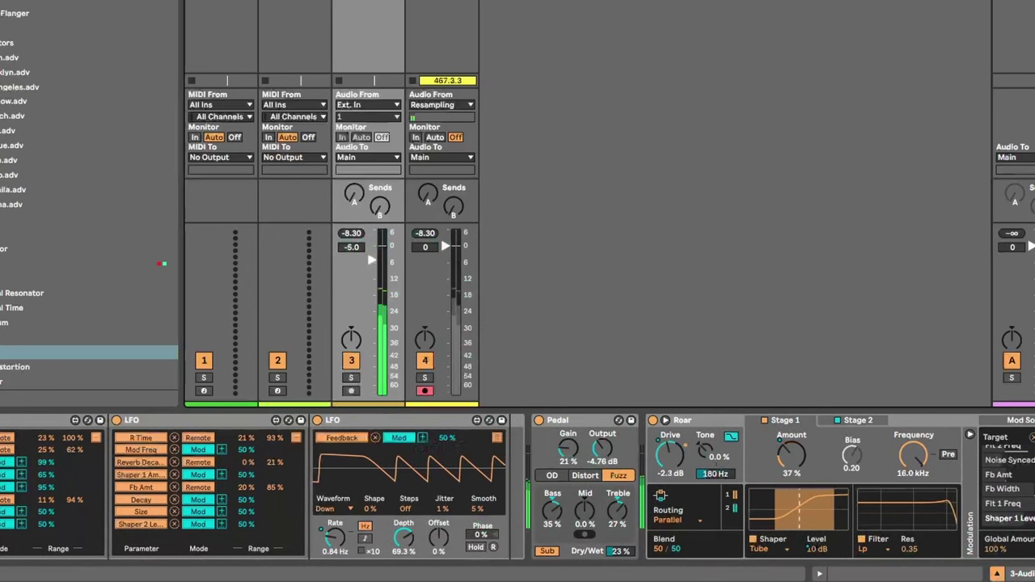
scroll(518, 487, right, 3)
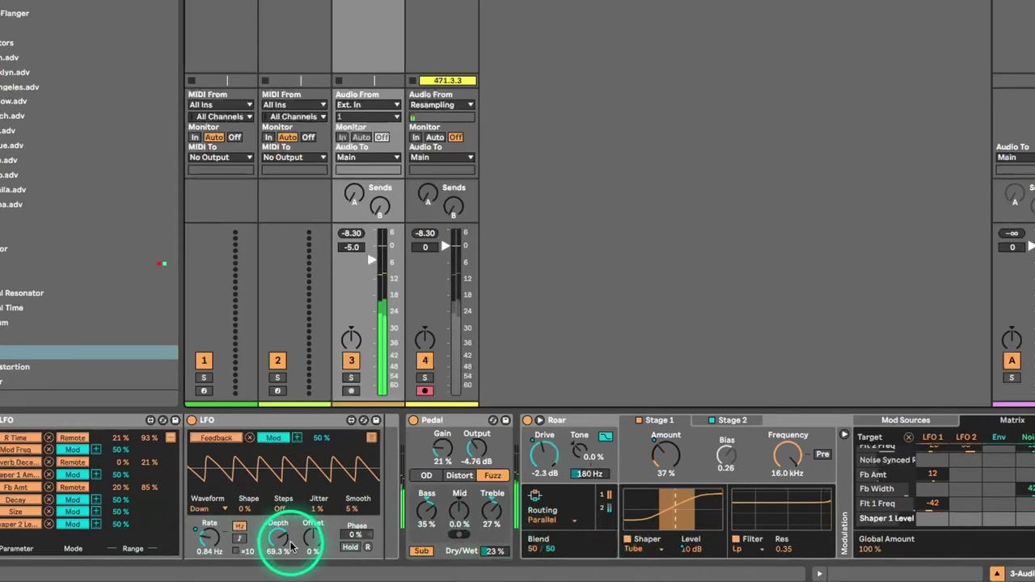
drag(268, 540, 273, 539)
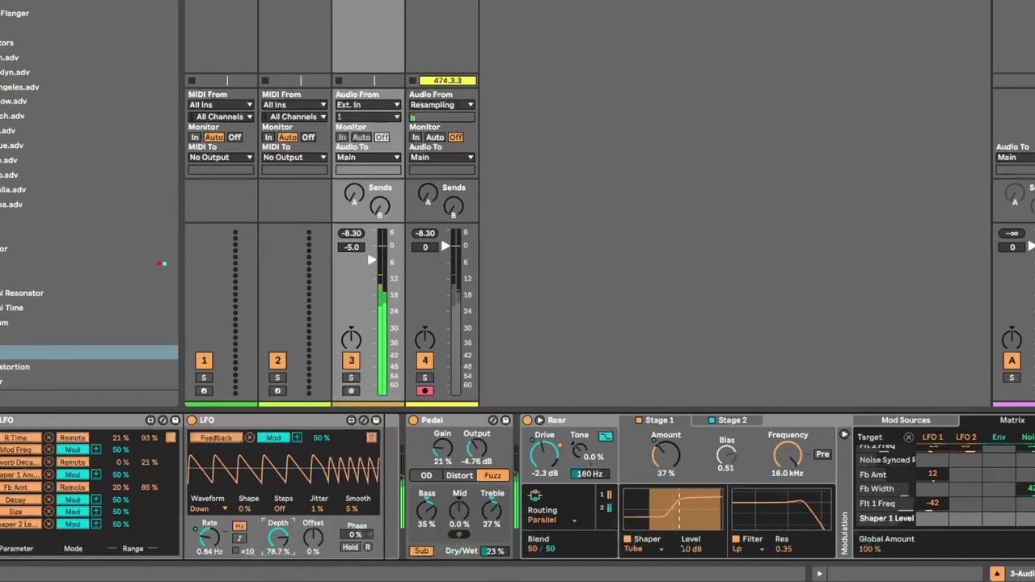
Step: Show the third LFO's mapping list and switch its Drive mapping to Remote with an inverted range of 100% to 0%
scroll(518, 486, right, 10)
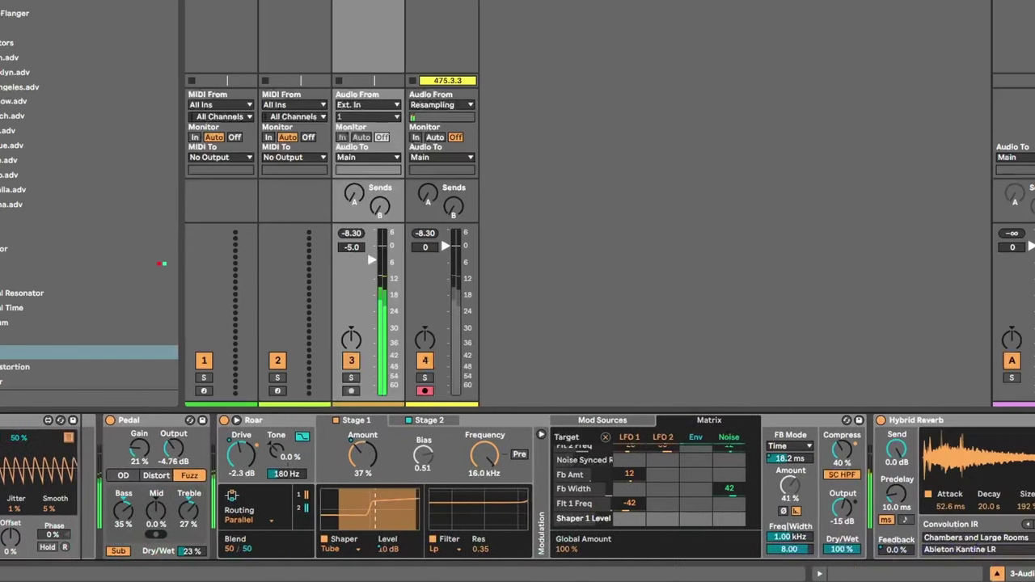
scroll(517, 485, right, 10)
scroll(518, 485, left, 12)
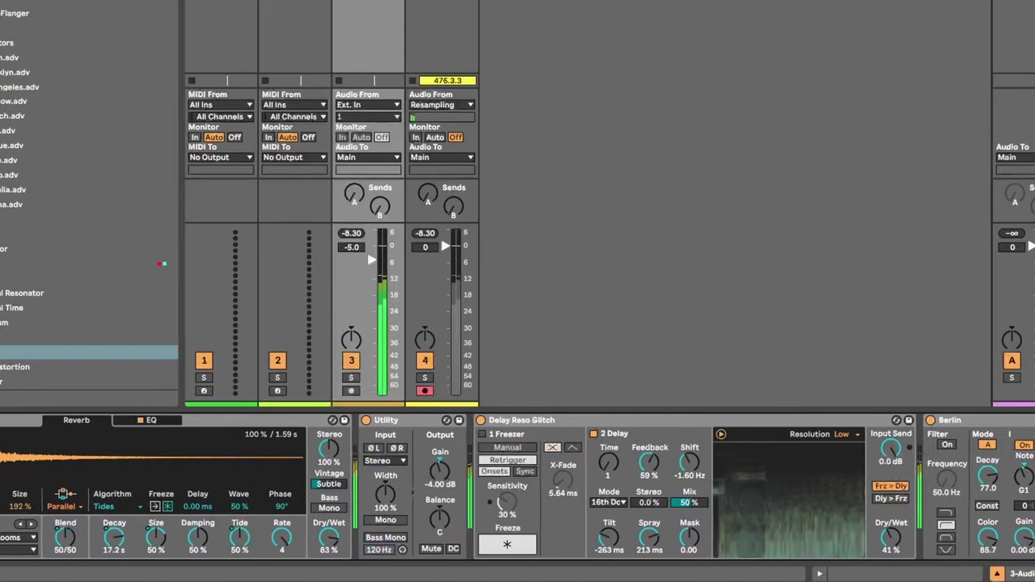
scroll(517, 485, left, 10)
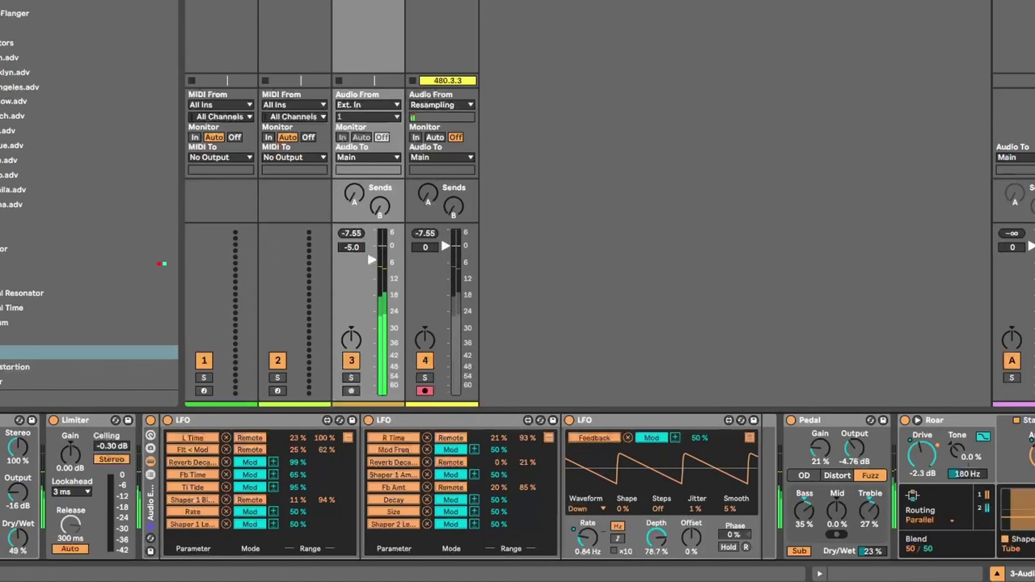
scroll(517, 485, left, 3)
scroll(518, 485, right, 7)
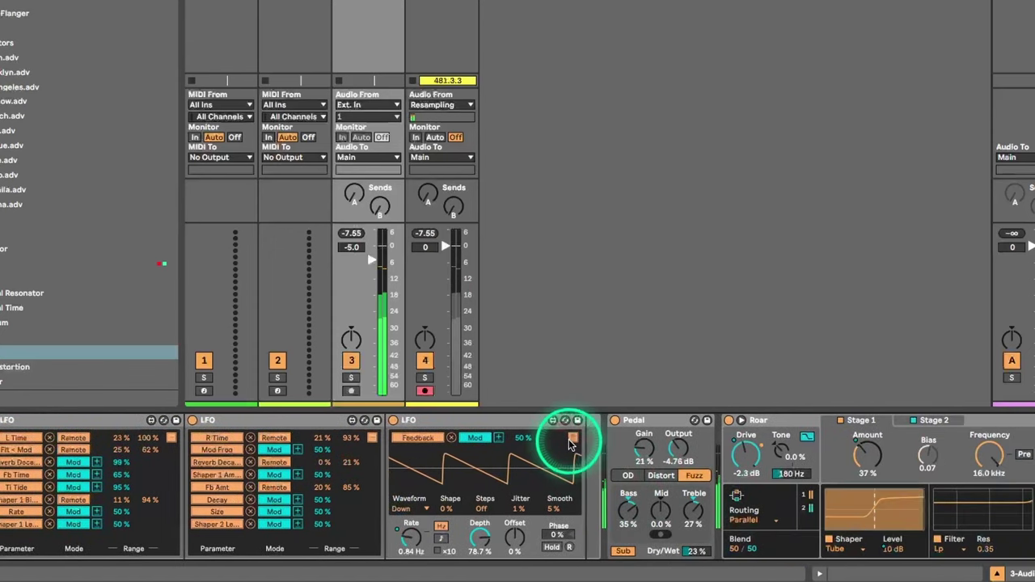
click(569, 438)
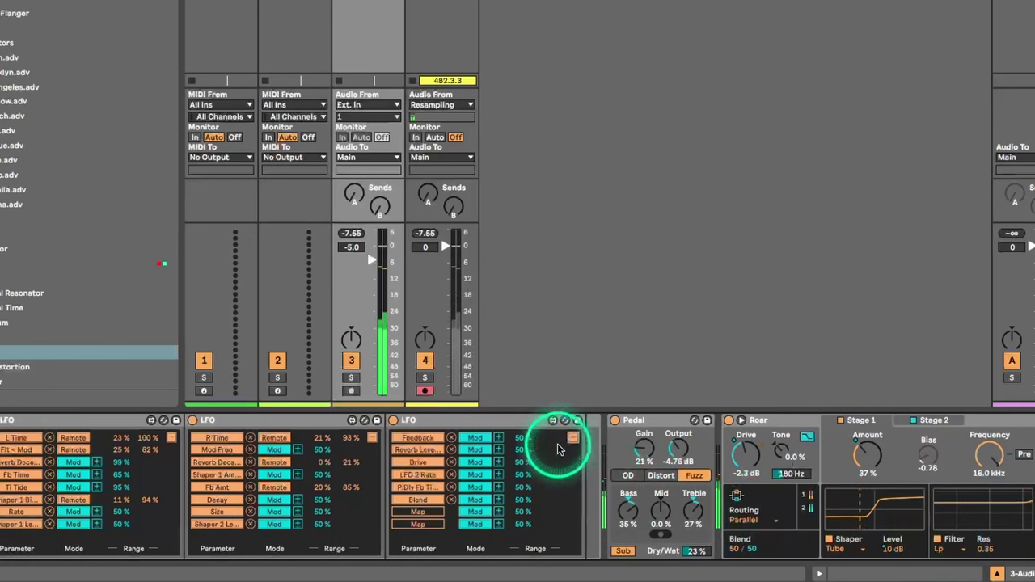
click(473, 461)
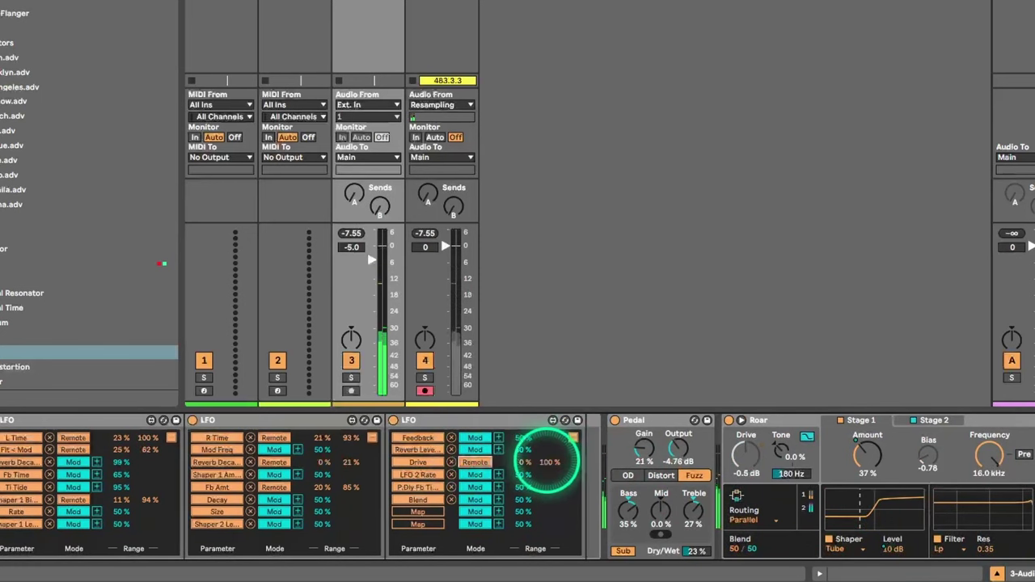
drag(524, 462, 517, 413)
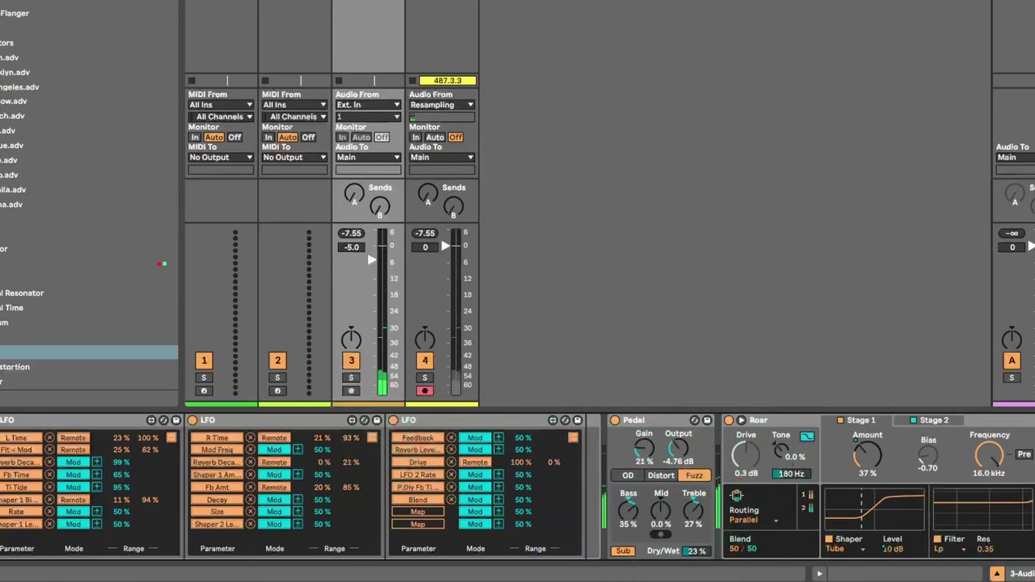
click(1034, 574)
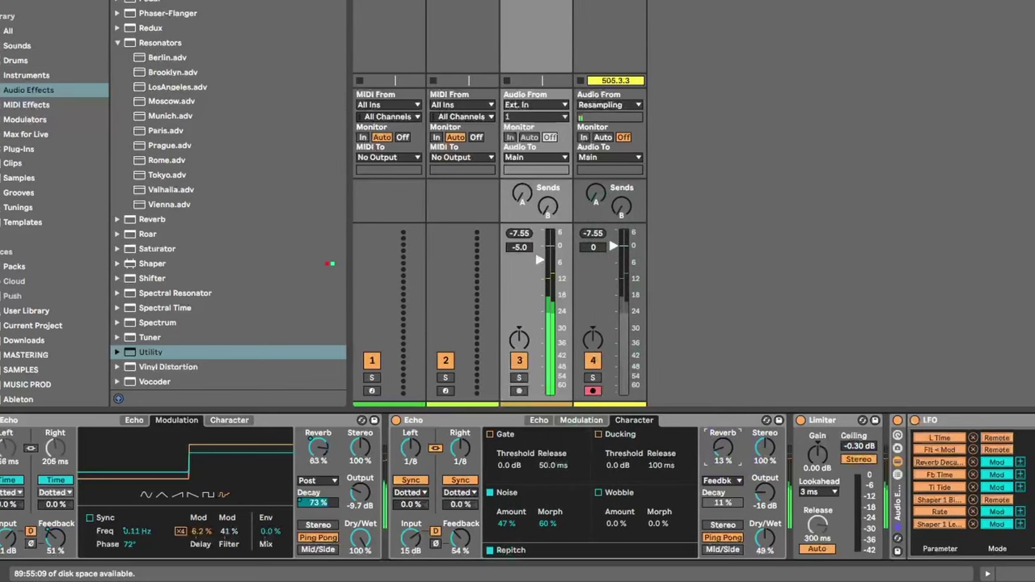
scroll(518, 487, right, 12)
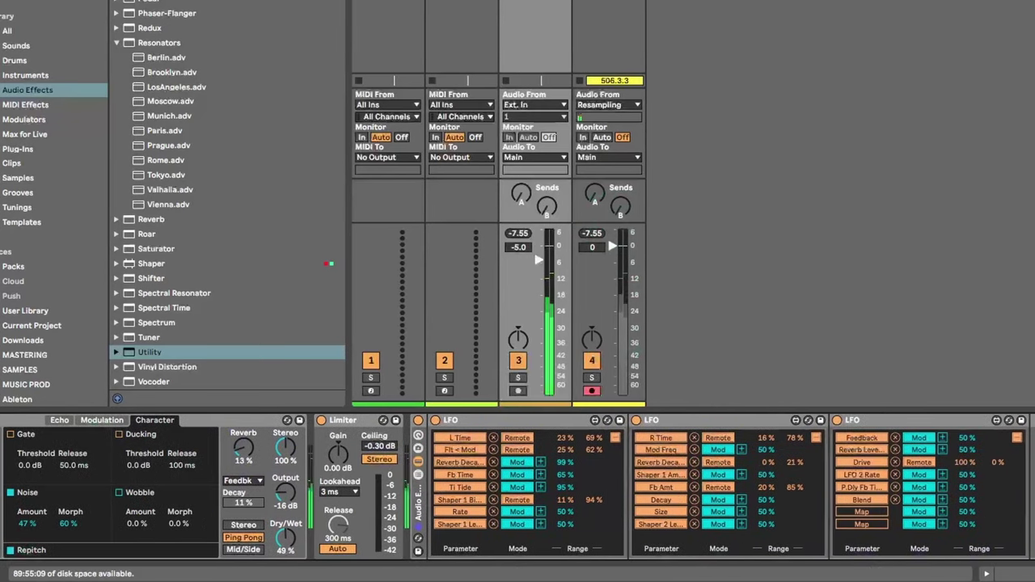
scroll(518, 487, right, 3)
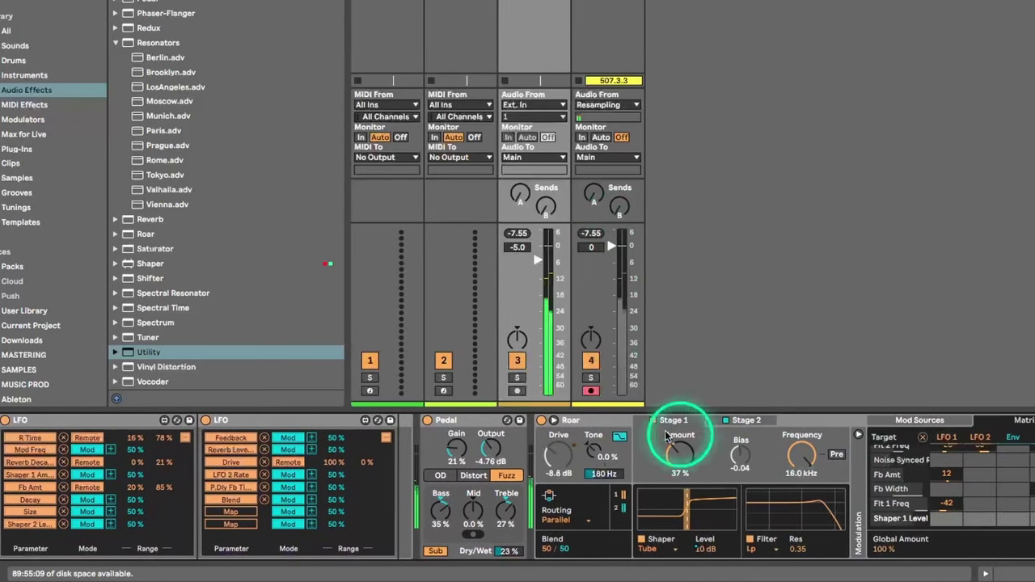
click(235, 514)
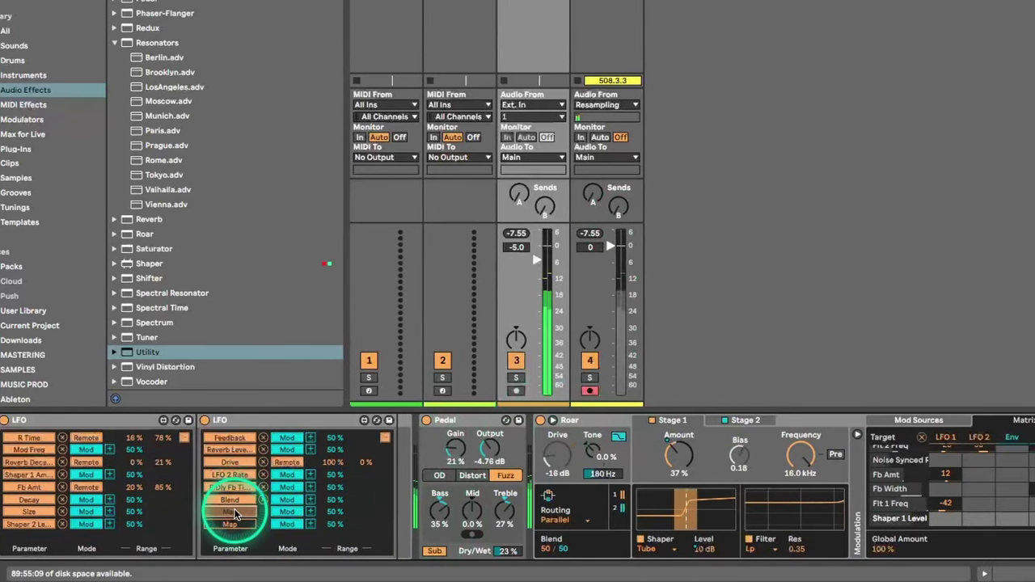
click(235, 514)
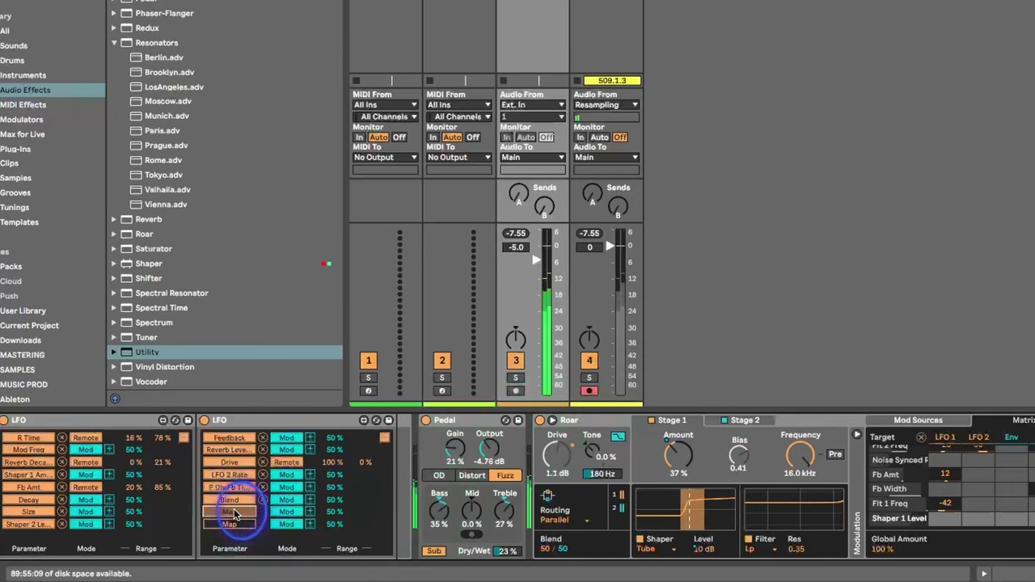
Step: Show the third LFO's waveform controls and set it to Random with 67% Smooth
click(385, 439)
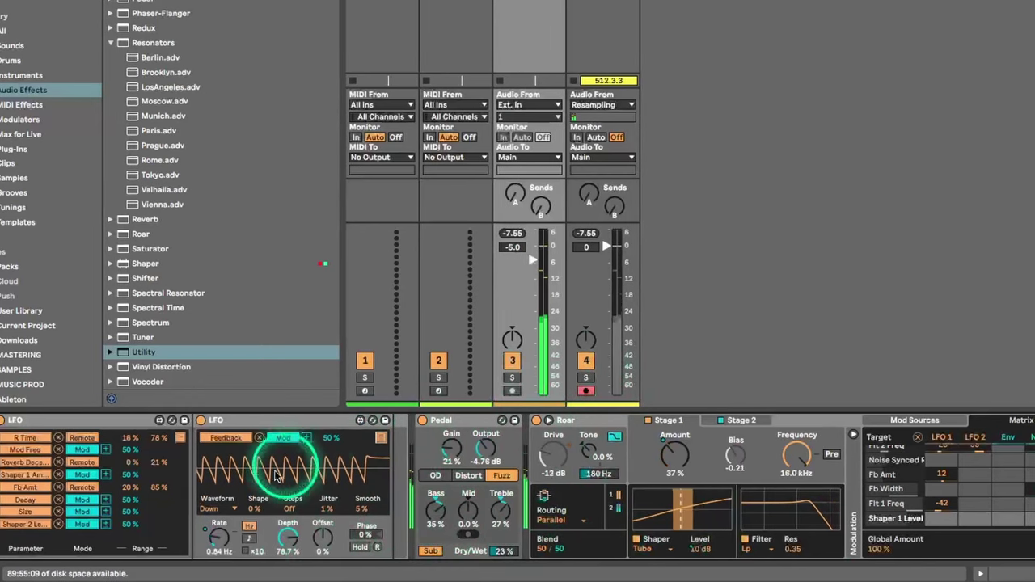
click(219, 508)
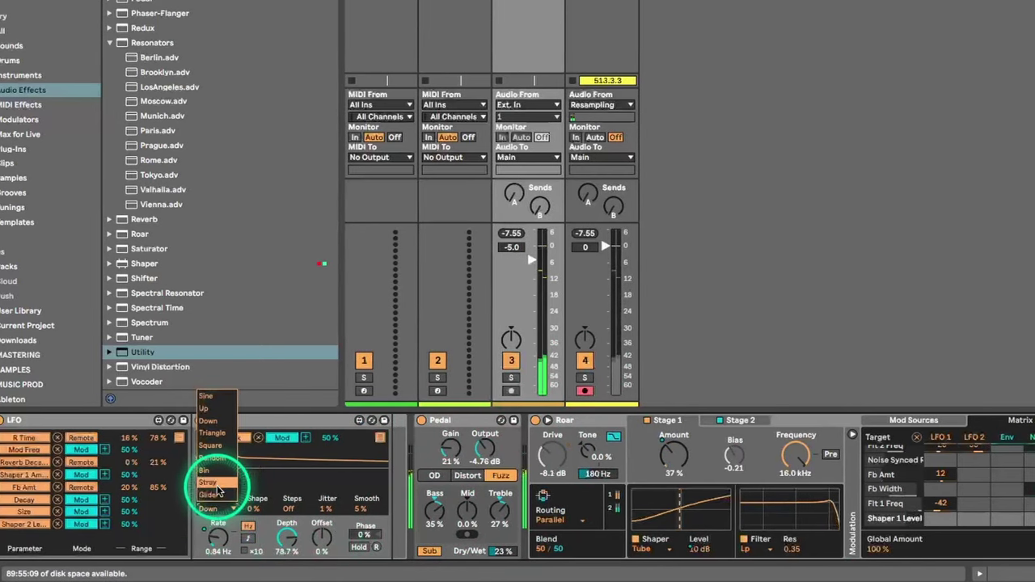
click(211, 457)
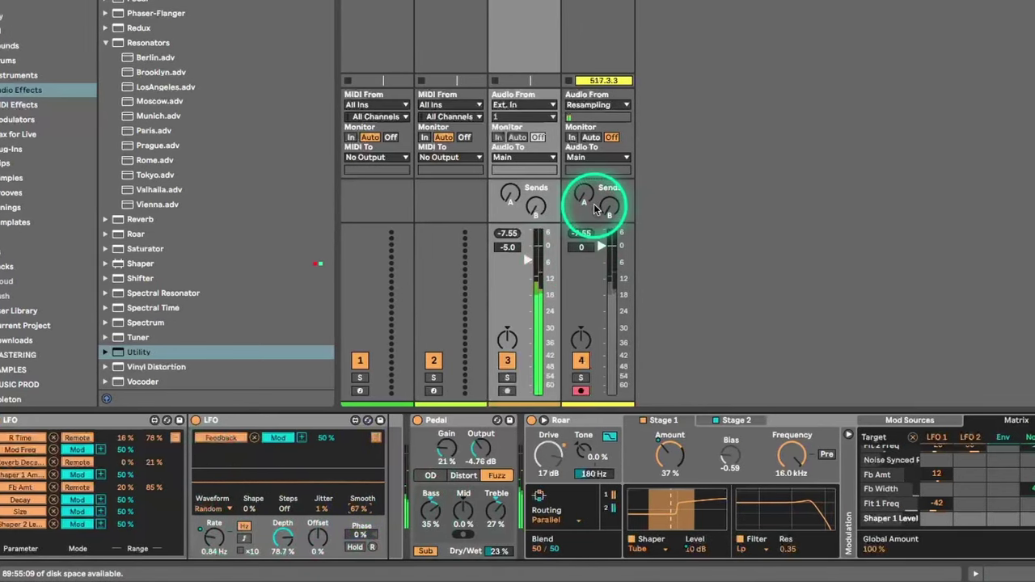
Step: Open the resampled recording on track 4 to examine its waveform
click(599, 2)
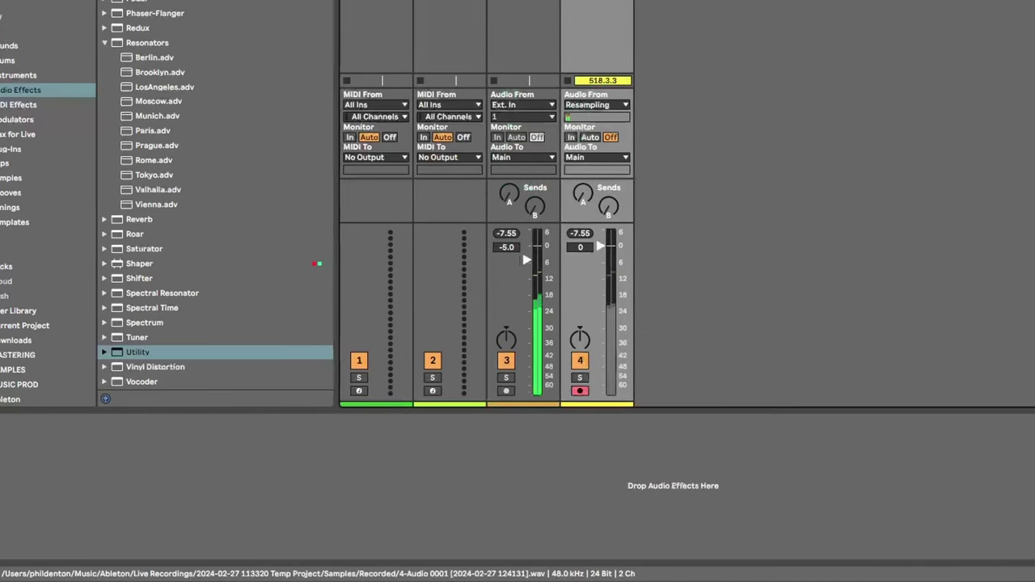
double_click(599, 3)
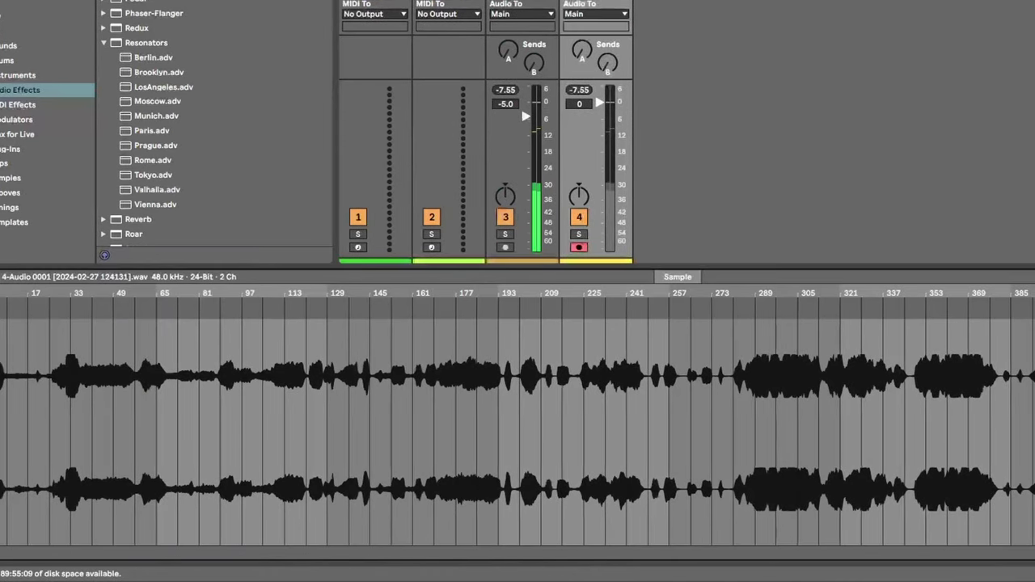
Step: In track 3's Hybrid Reverb, load the Grand Stage LR impulse response from Bigger Spaces and set Dry/Wet to 89%
double_click(521, 3)
scroll(920, 529, left, 10)
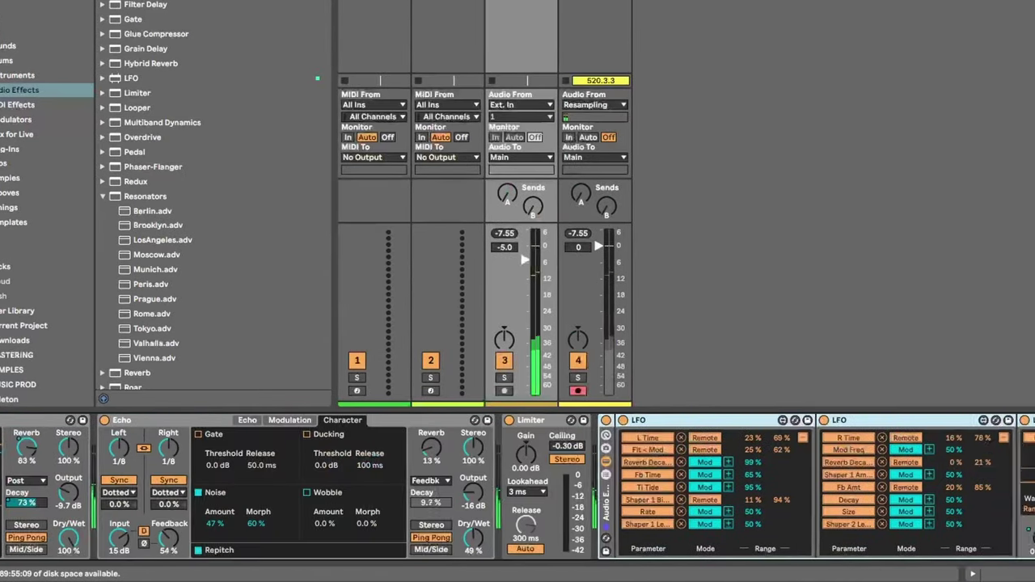
scroll(920, 529, right, 18)
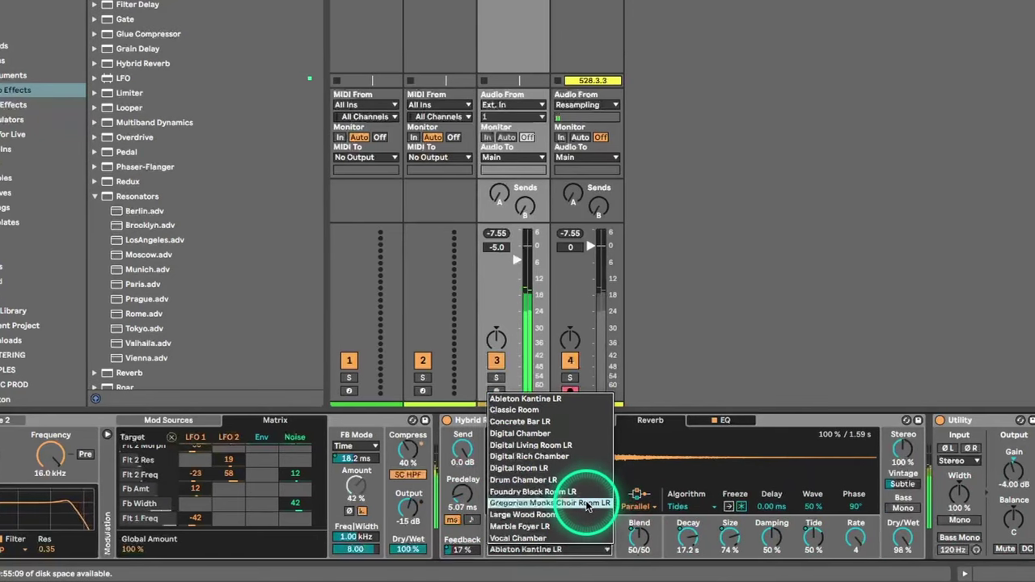
click(621, 577)
click(574, 539)
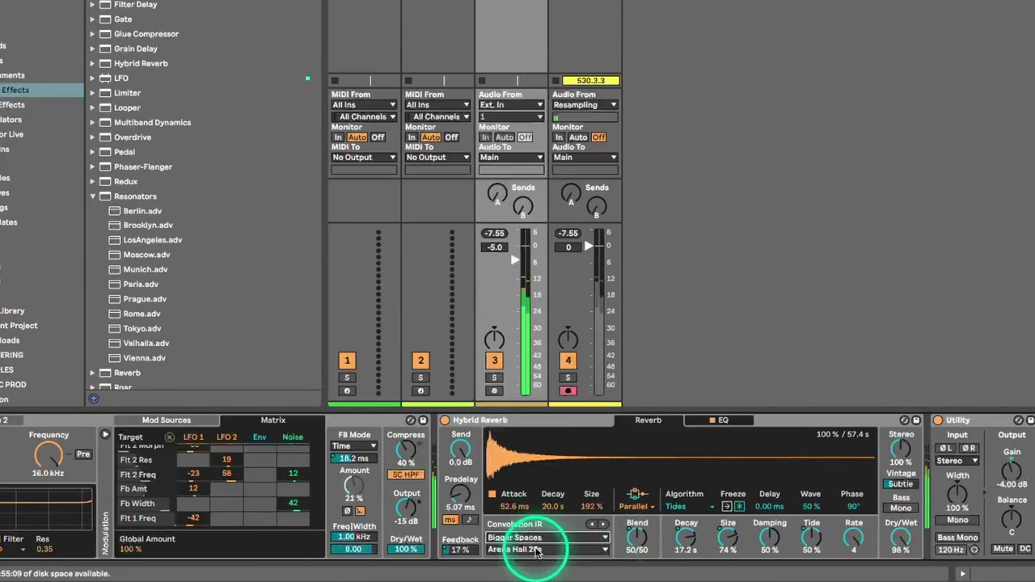
click(535, 550)
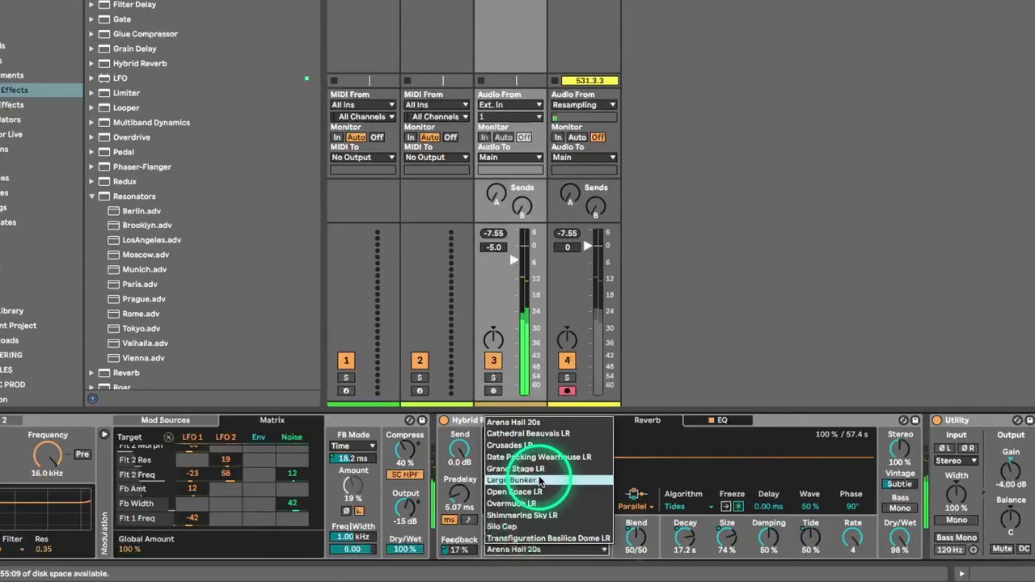
click(515, 469)
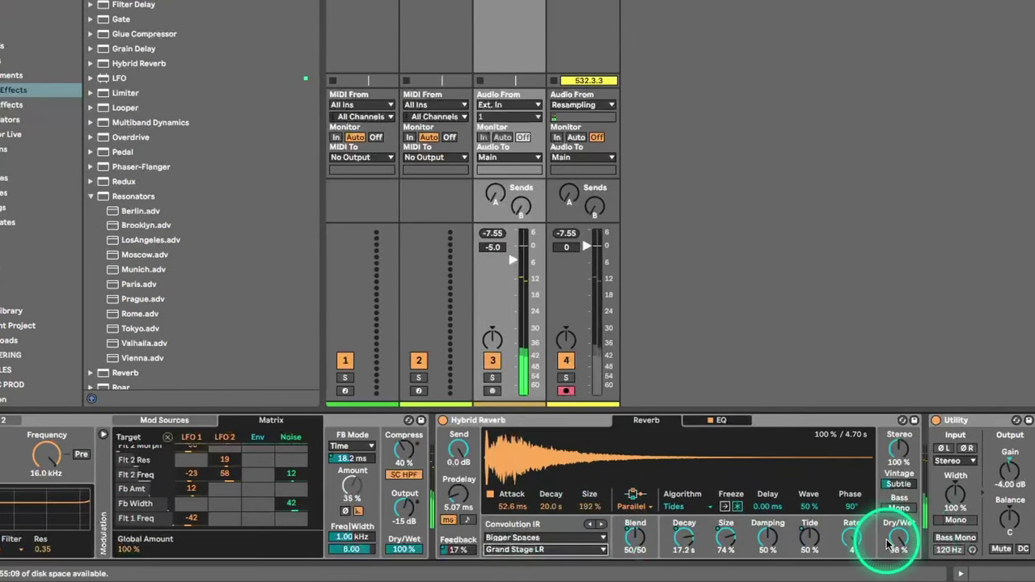
drag(887, 544, 887, 489)
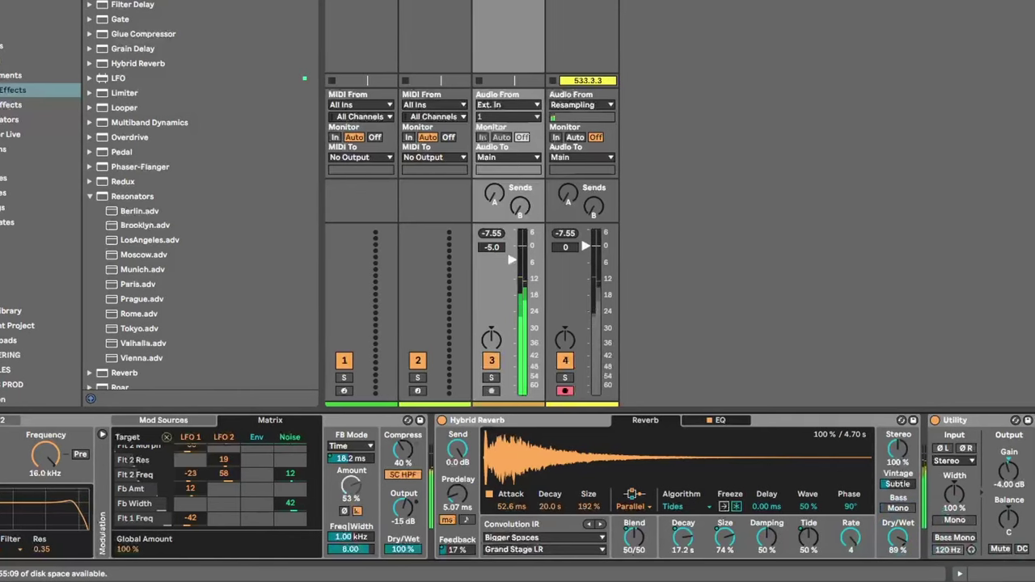
Step: Set the Dry/Wet of the Berlin resonator to 1.6%
scroll(517, 489, right, 1)
click(543, 539)
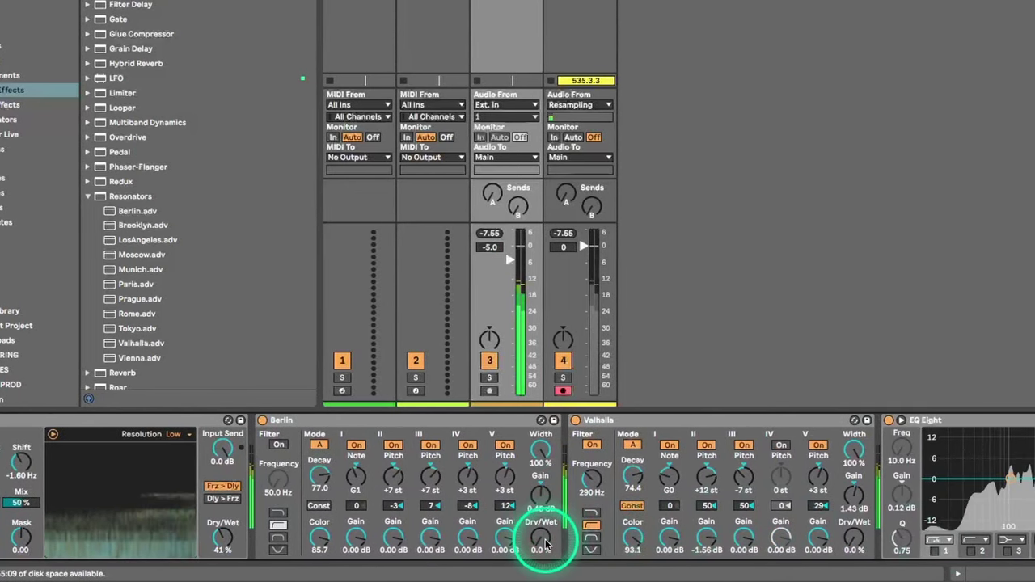
drag(543, 543, 544, 545)
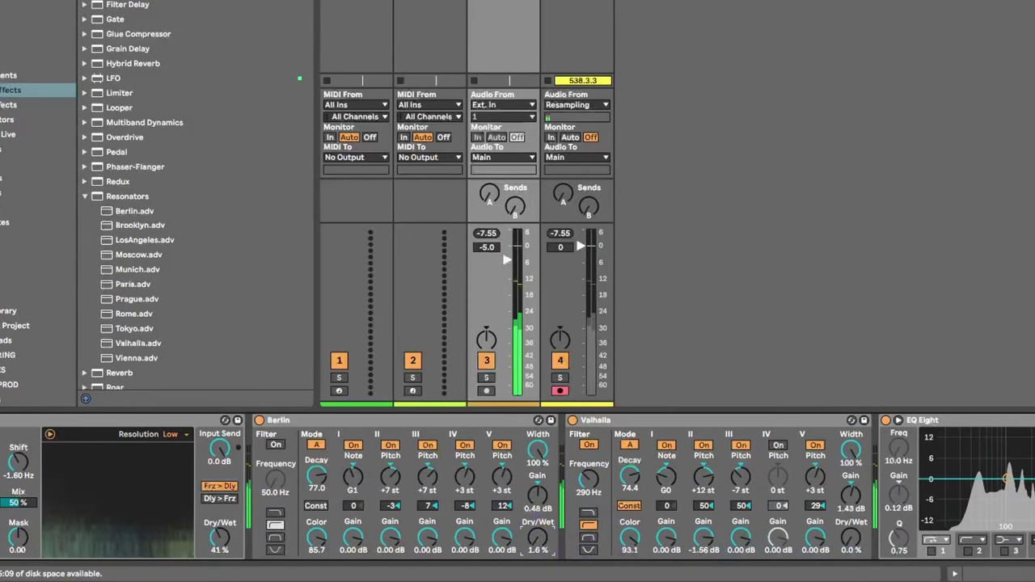
Step: Slow the third LFO's Rate to 0.06 Hz and set the Pedal's Bass to 71%
scroll(540, 521, left, 10)
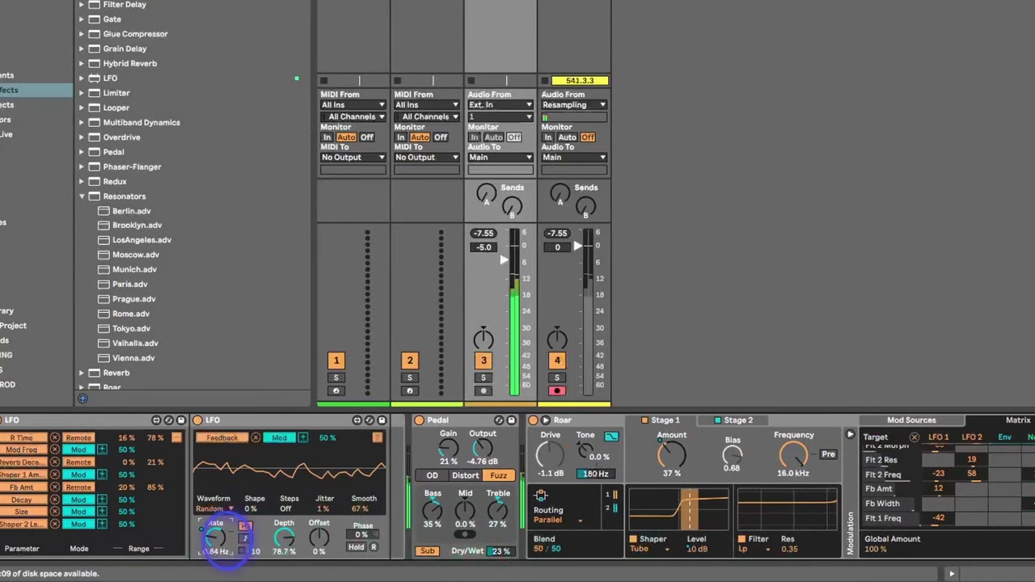
drag(216, 539, 216, 540)
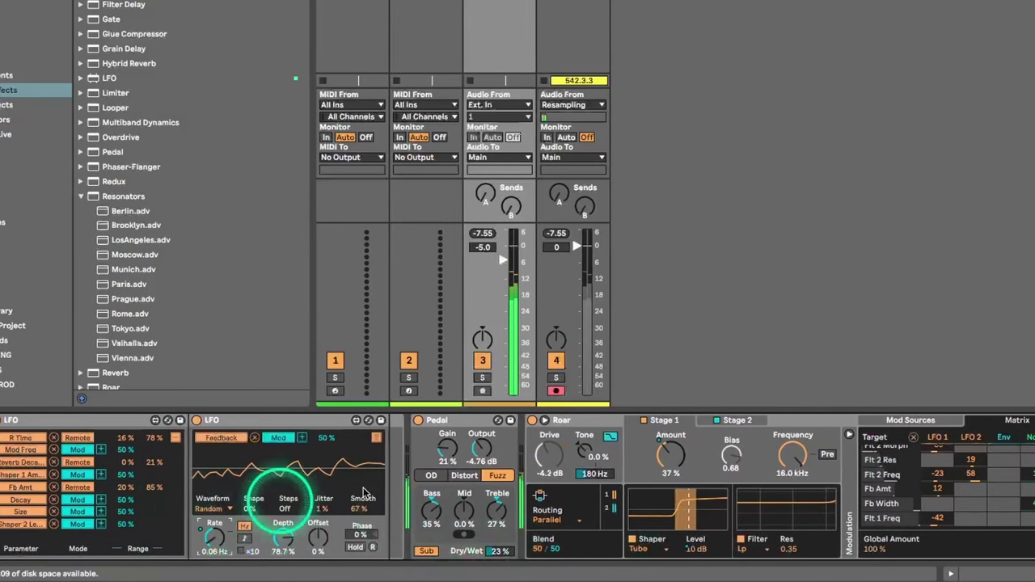
drag(431, 507, 431, 507)
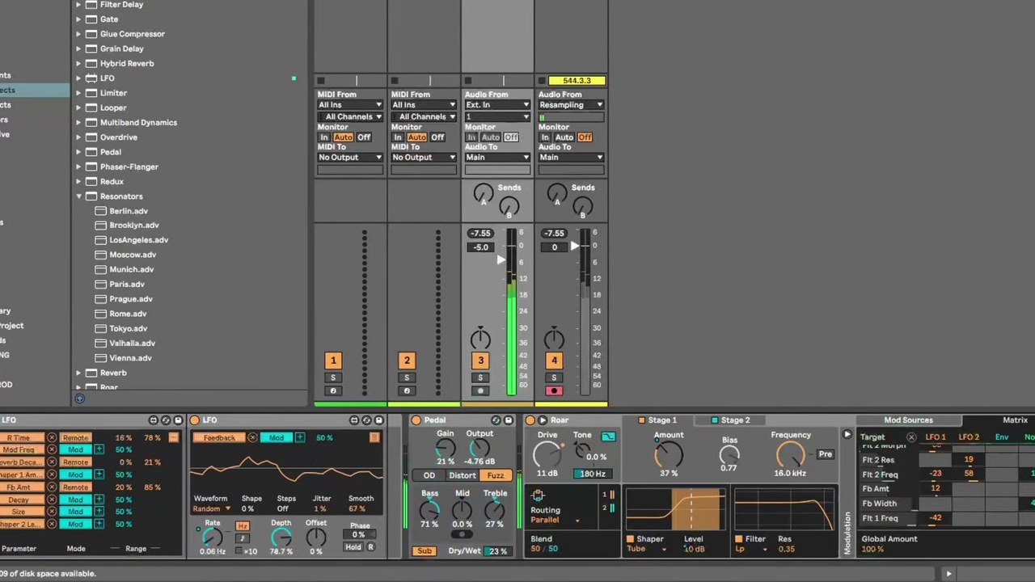
Step: Set Roar's Stage 1 Amount to 81% and the Stage 2 shaper Level to 10 dB
drag(668, 455, 666, 452)
click(732, 420)
click(744, 550)
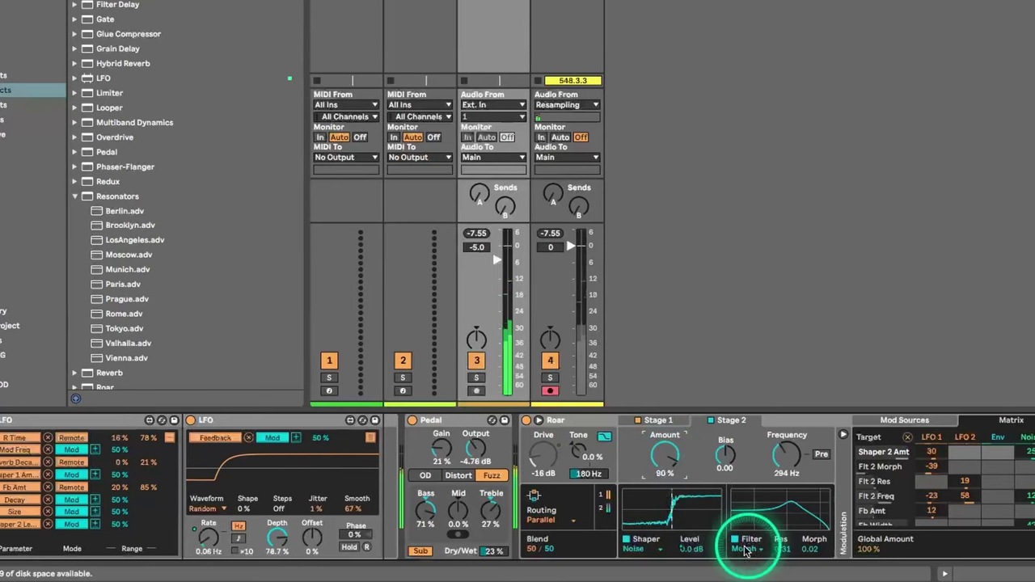
drag(687, 550, 693, 550)
Step: Change Roar's Stage 2 shaper to Full Wave Rectifier and set its filter Frequency to 346 Hz
click(631, 550)
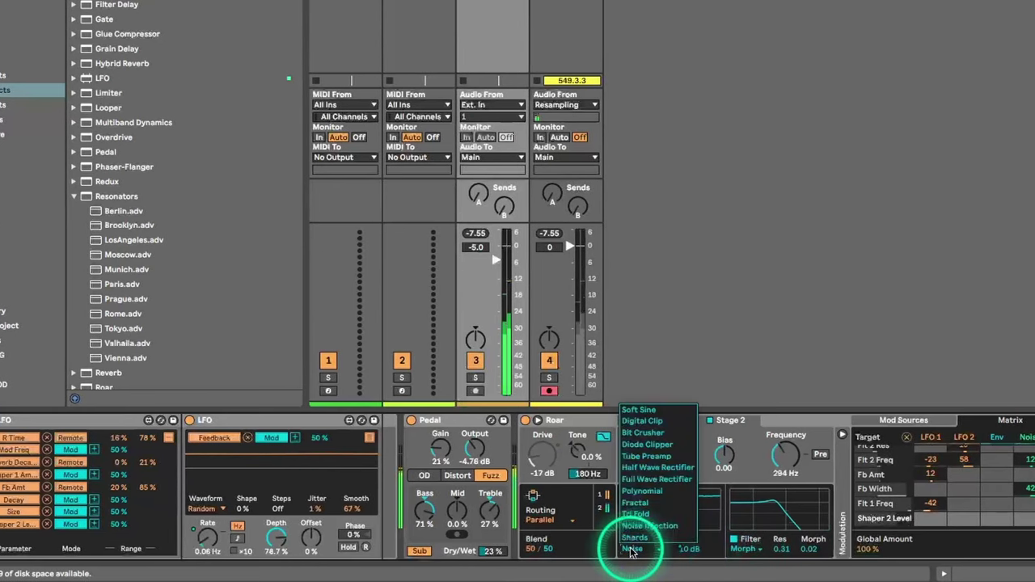
click(653, 481)
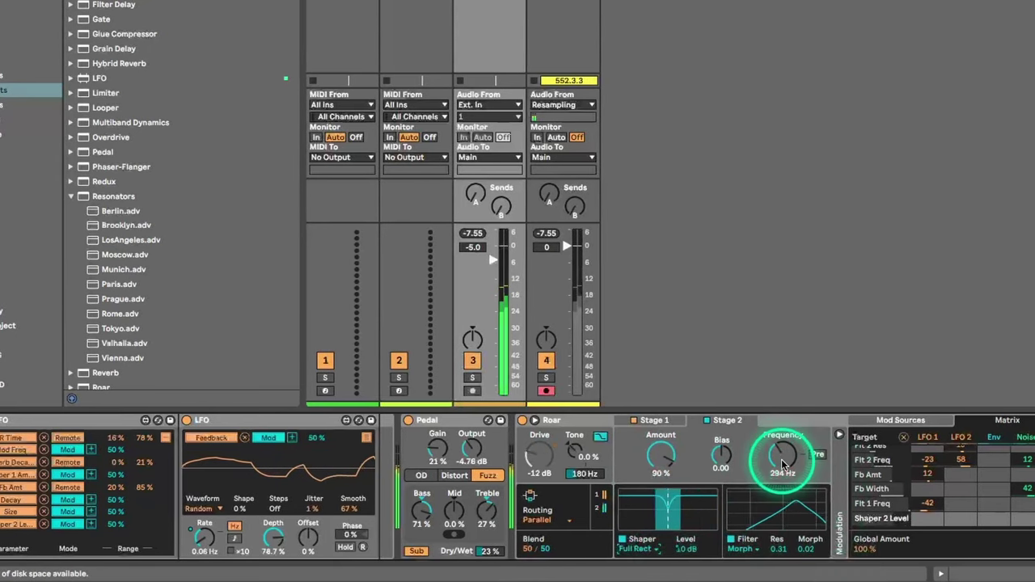
drag(782, 463, 782, 457)
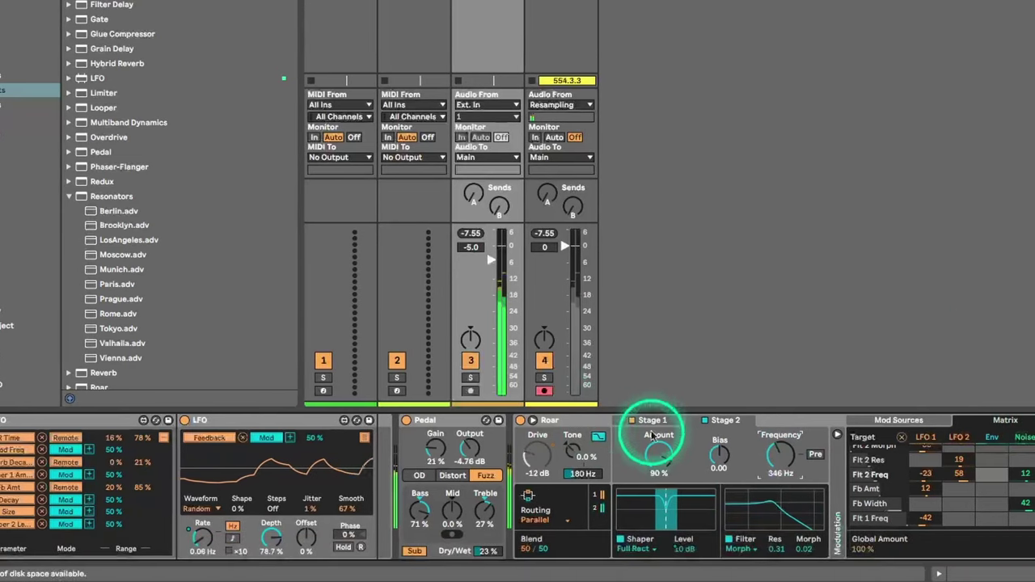
Step: Enable the Pre option on Roar's Stage 1 filter and set Roar's Compress to 66%
click(652, 421)
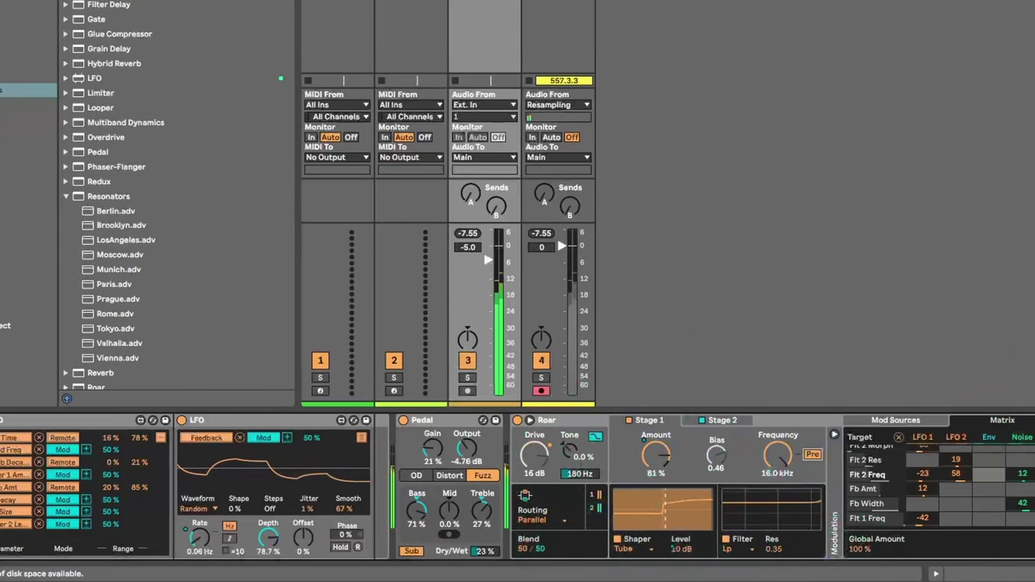
scroll(517, 485, left, 10)
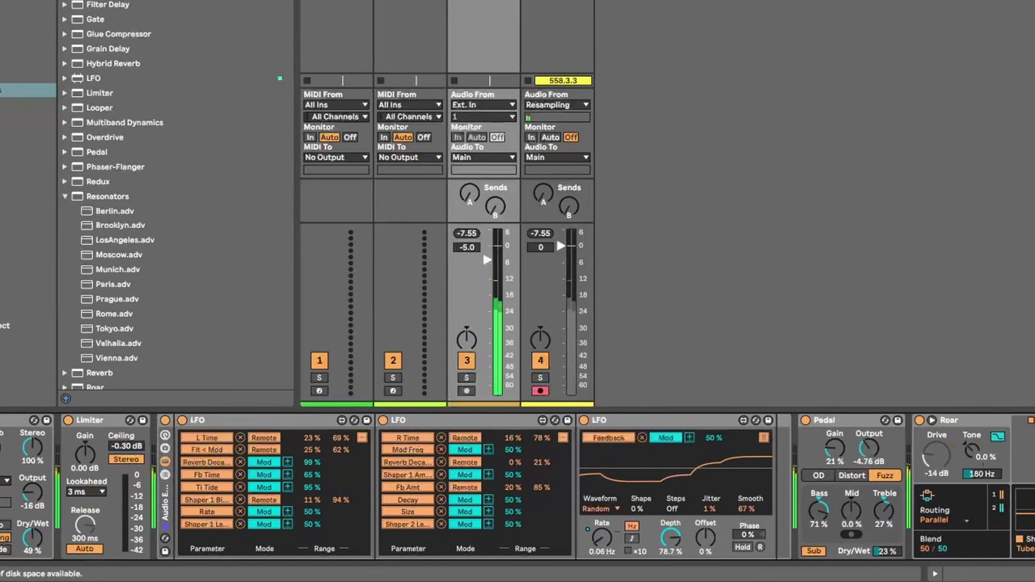
scroll(518, 485, left, 3)
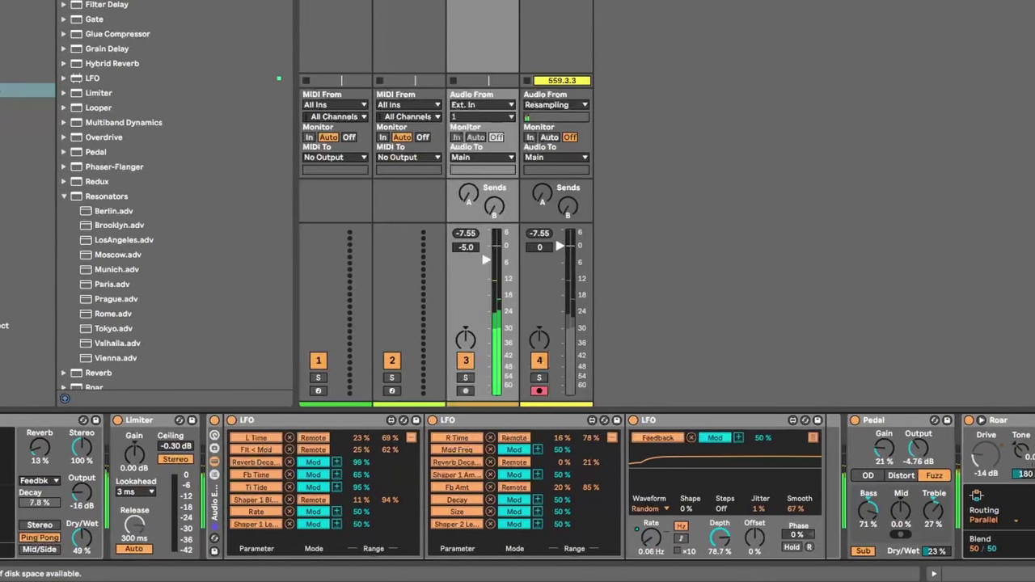
scroll(517, 486, left, 12)
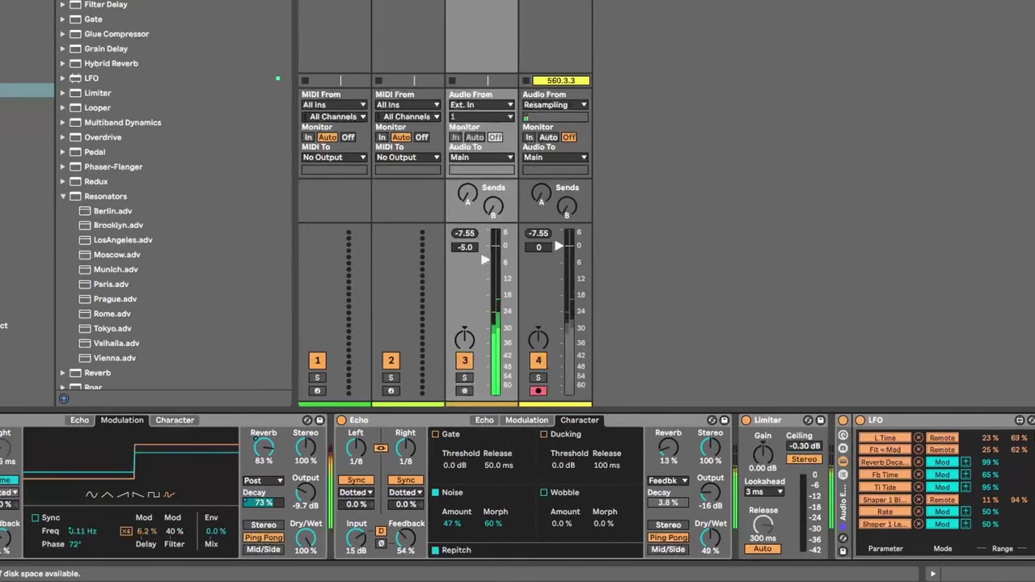
scroll(518, 485, right, 8)
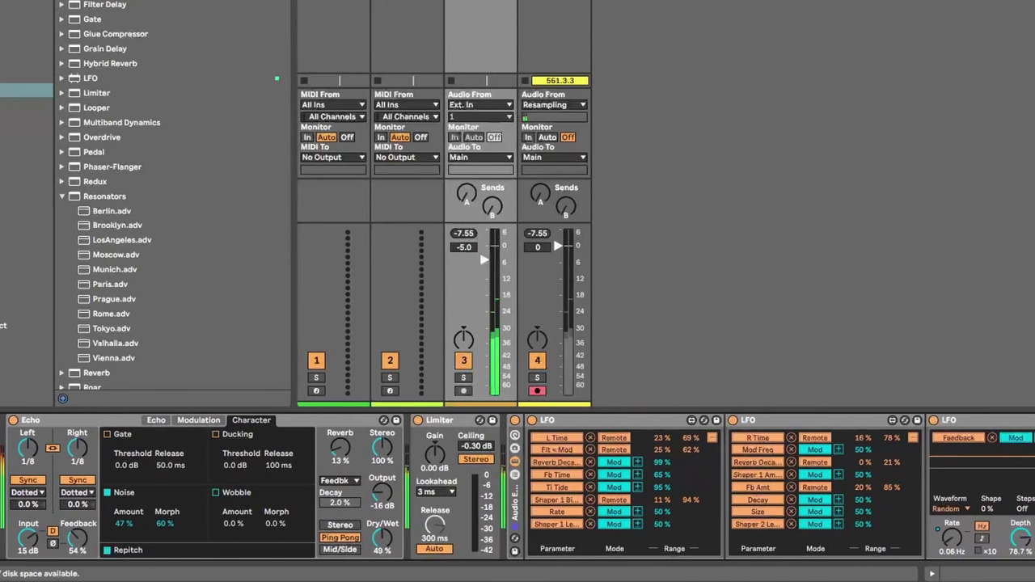
scroll(518, 486, left, 8)
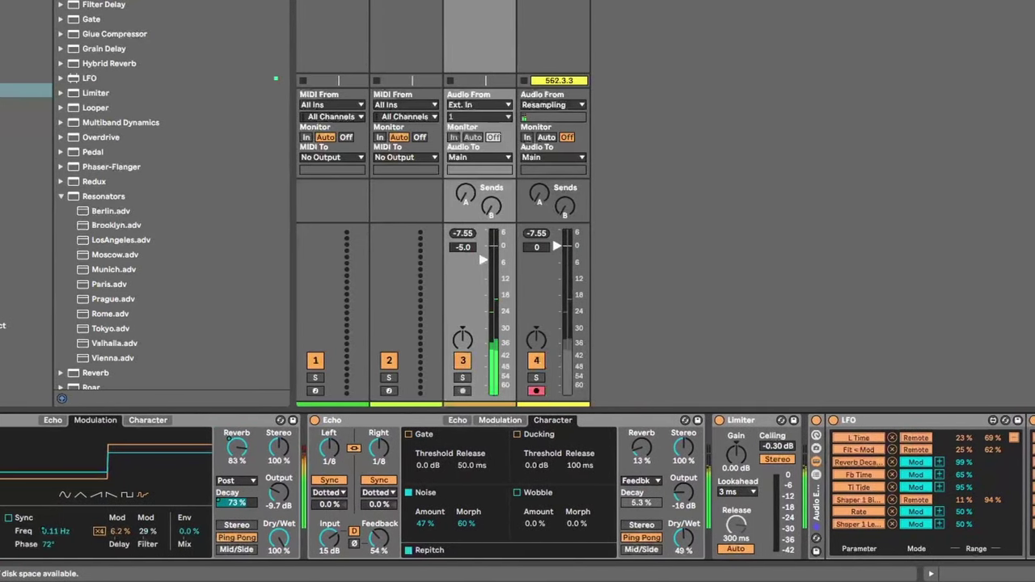
scroll(507, 461, left, 1)
click(508, 461)
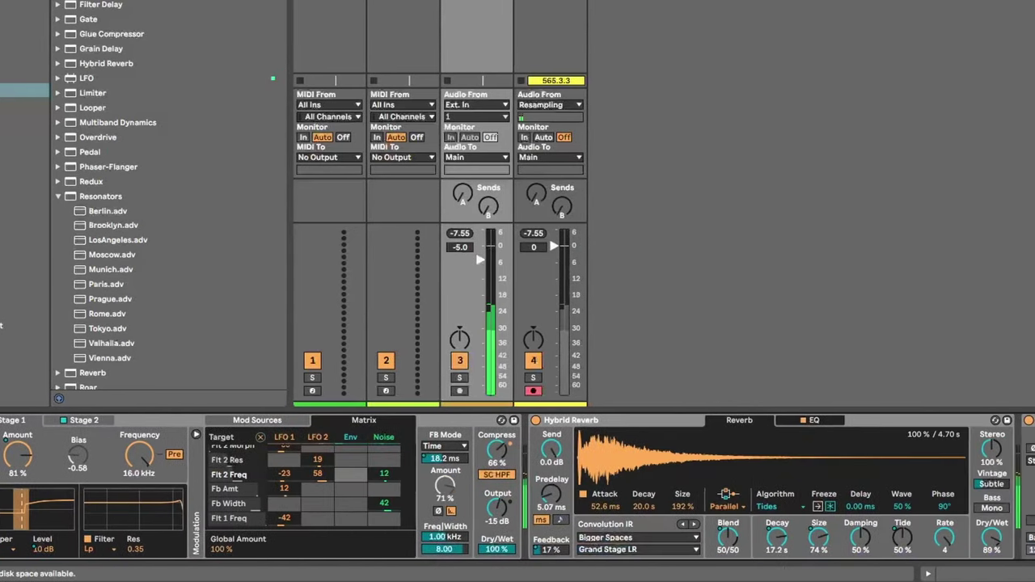
Step: Set the Delay Reso Glitch device's Dry/Wet to 0% and collapse the device
scroll(518, 485, right, 16)
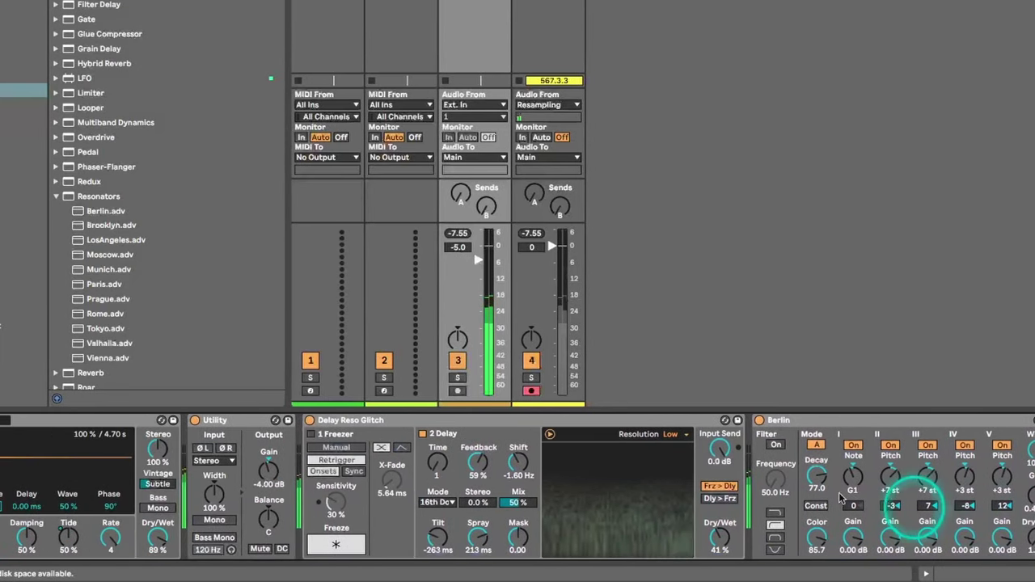
drag(719, 530, 722, 535)
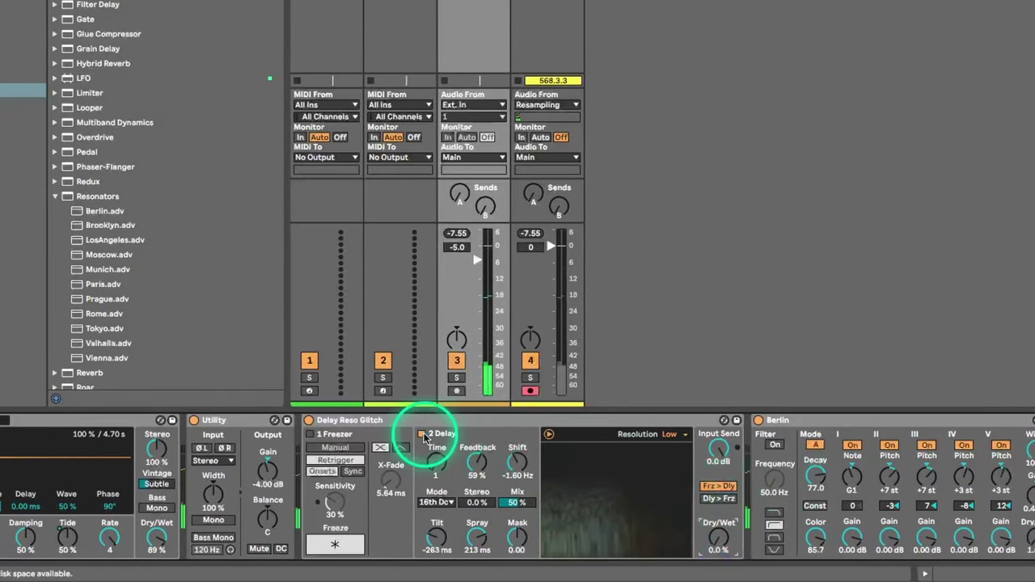
double_click(353, 421)
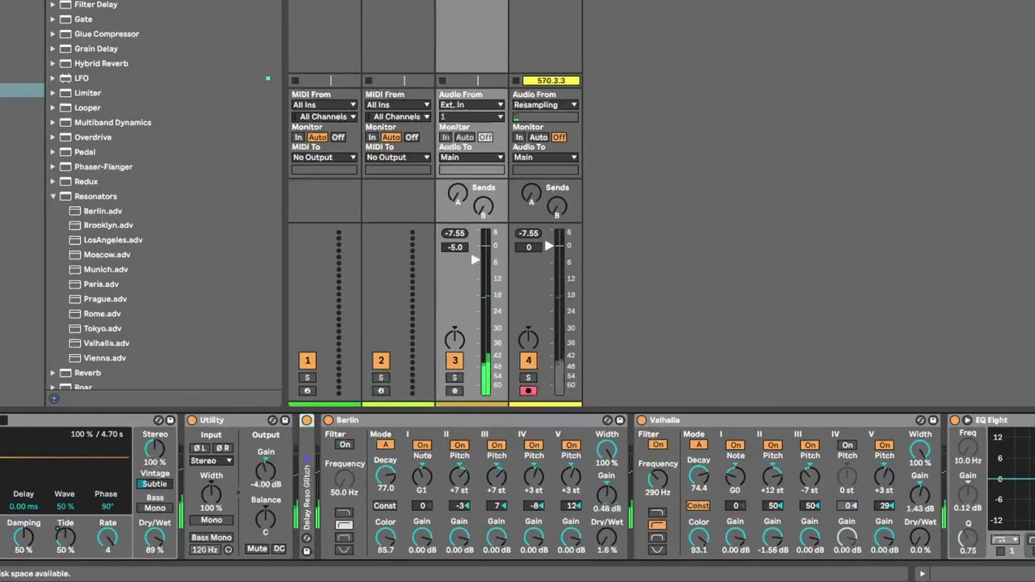
Step: Reset the Utility's Gain to 0 dB and lower the Hybrid Reverb's Dry/Wet to 0%
scroll(486, 489, left, 3)
scroll(485, 489, right, 5)
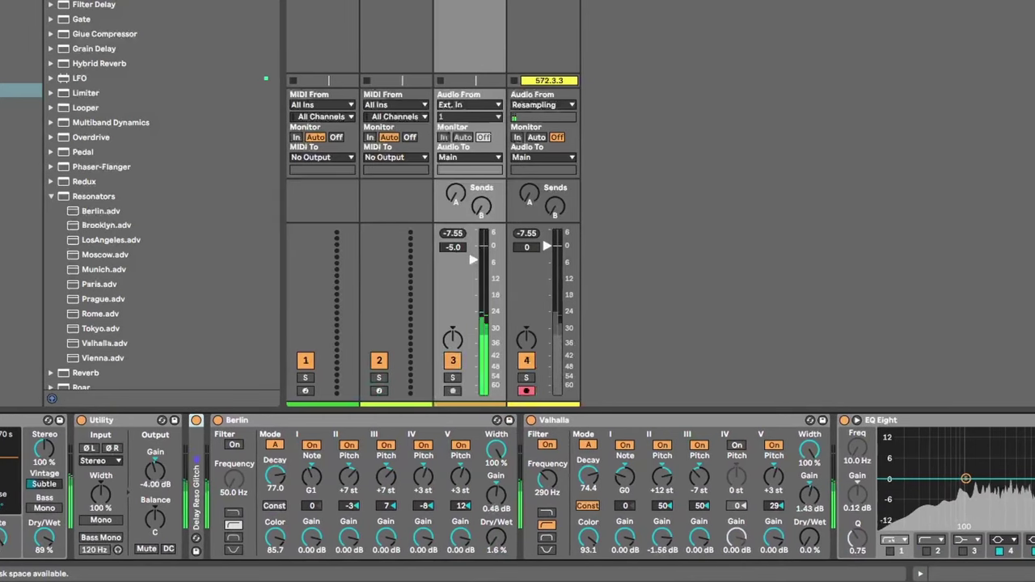
scroll(518, 485, left, 2)
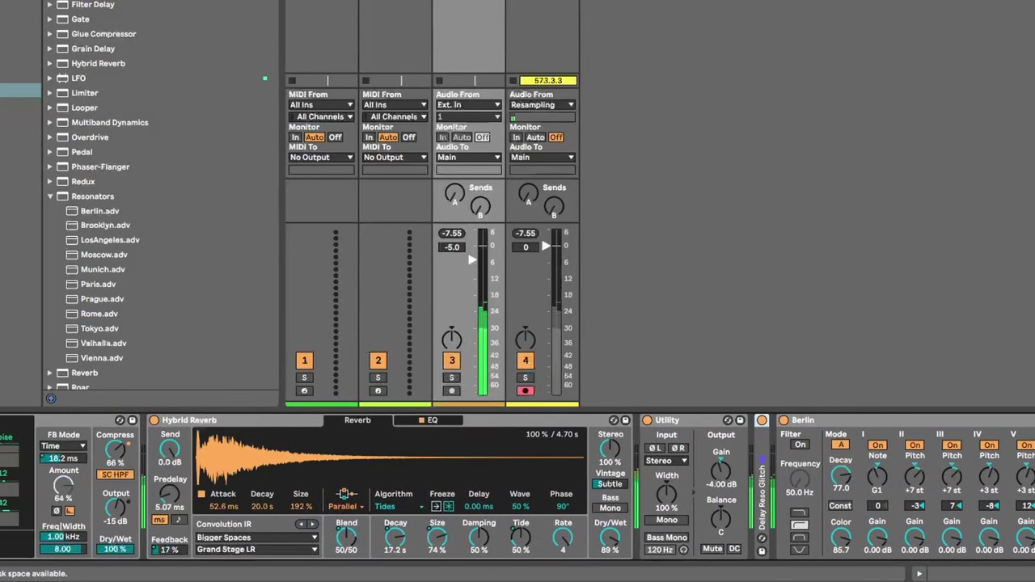
double_click(721, 464)
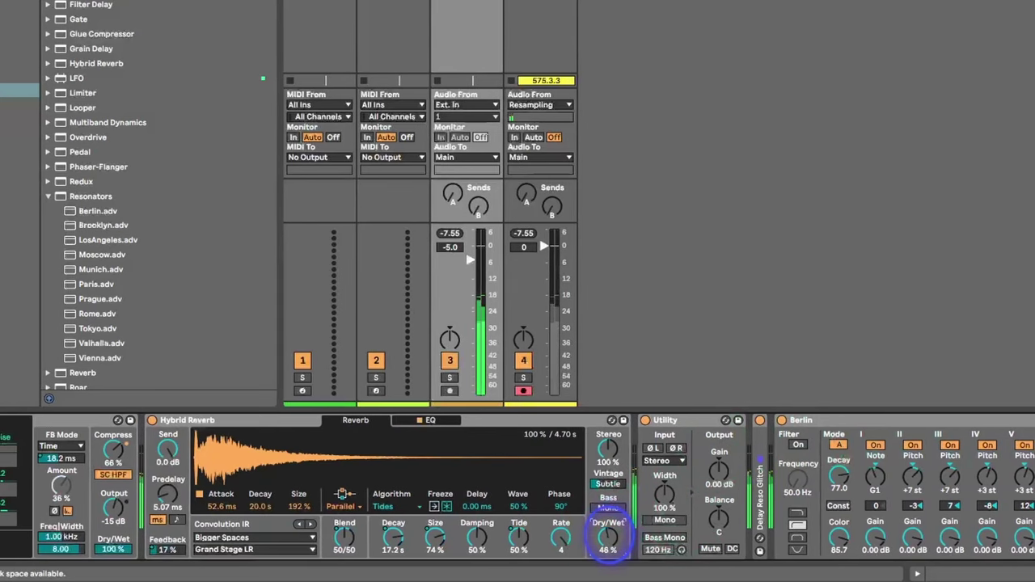
drag(608, 539, 608, 544)
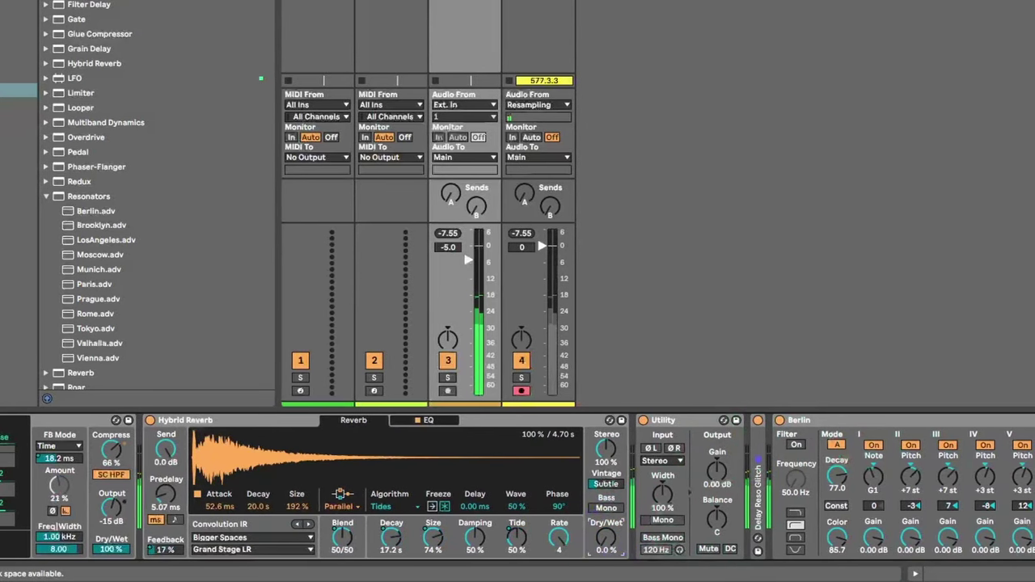
Step: Set Roar's Stage 1 Amount to 91% and its filter Frequency to 328 Hz
scroll(606, 538, left, 8)
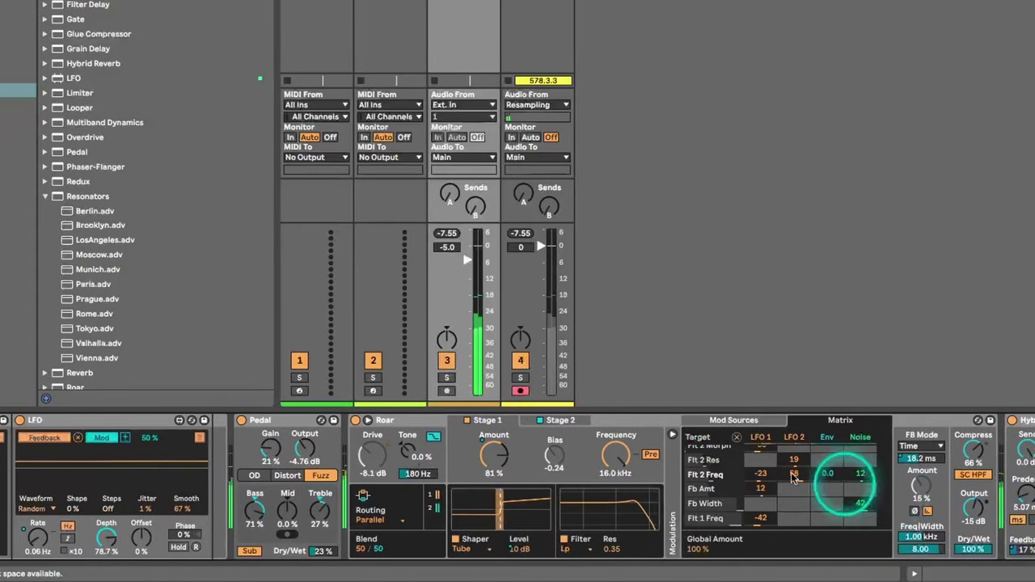
drag(494, 455, 496, 452)
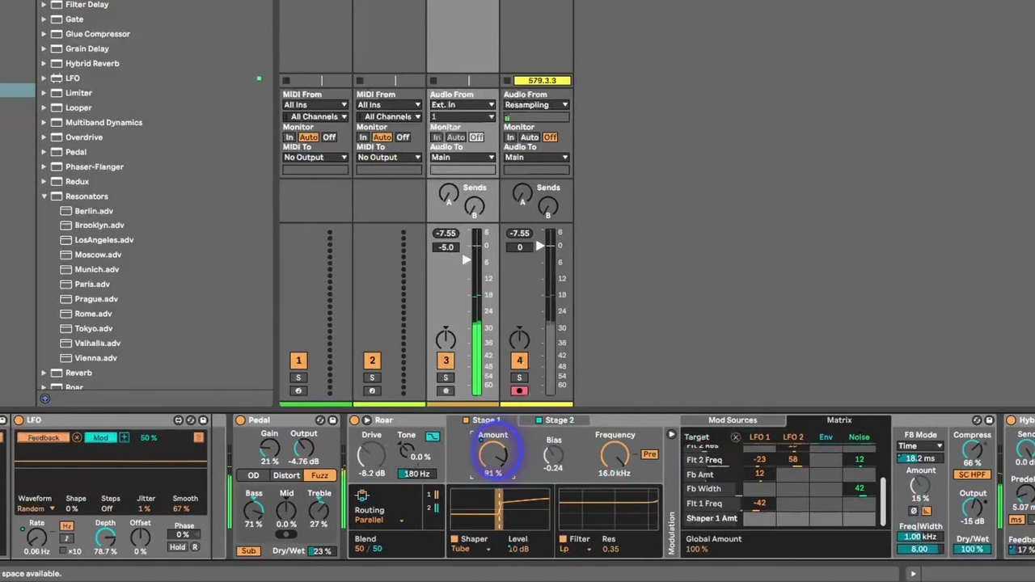
drag(624, 464, 615, 455)
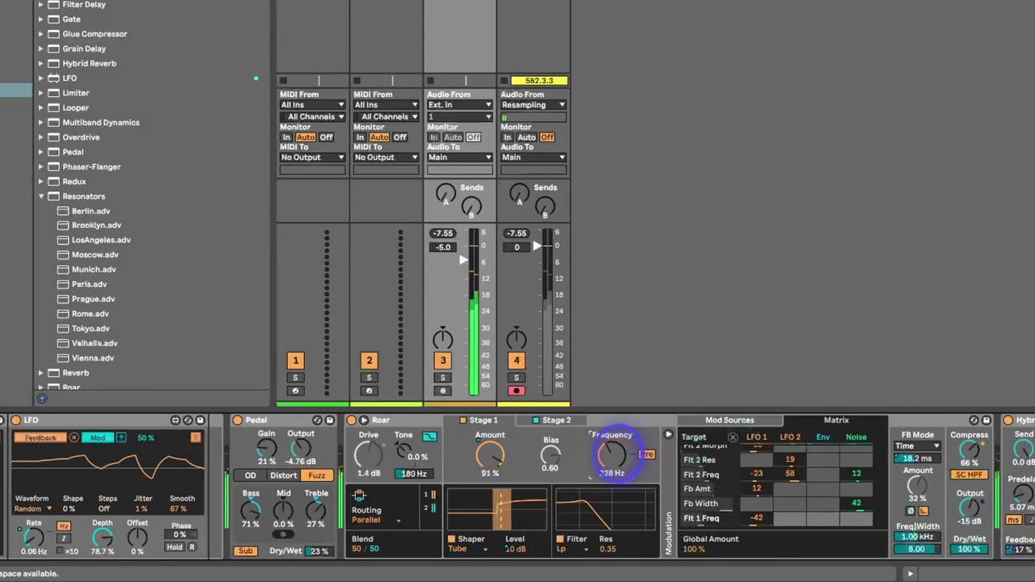
drag(617, 455, 610, 457)
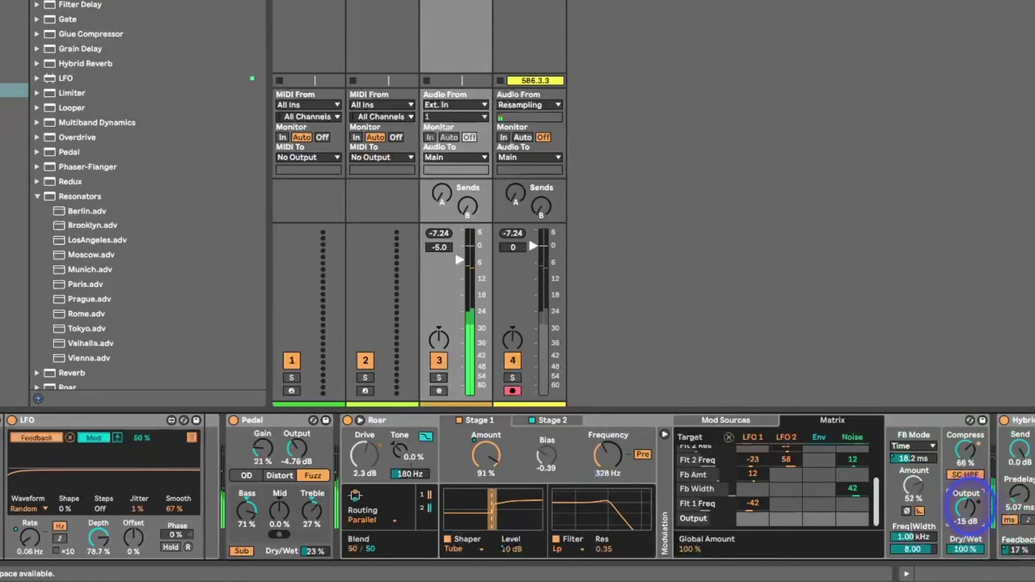
Step: Raise Roar's Output to -7.0 dB
drag(967, 507, 967, 503)
scroll(517, 487, right, 9)
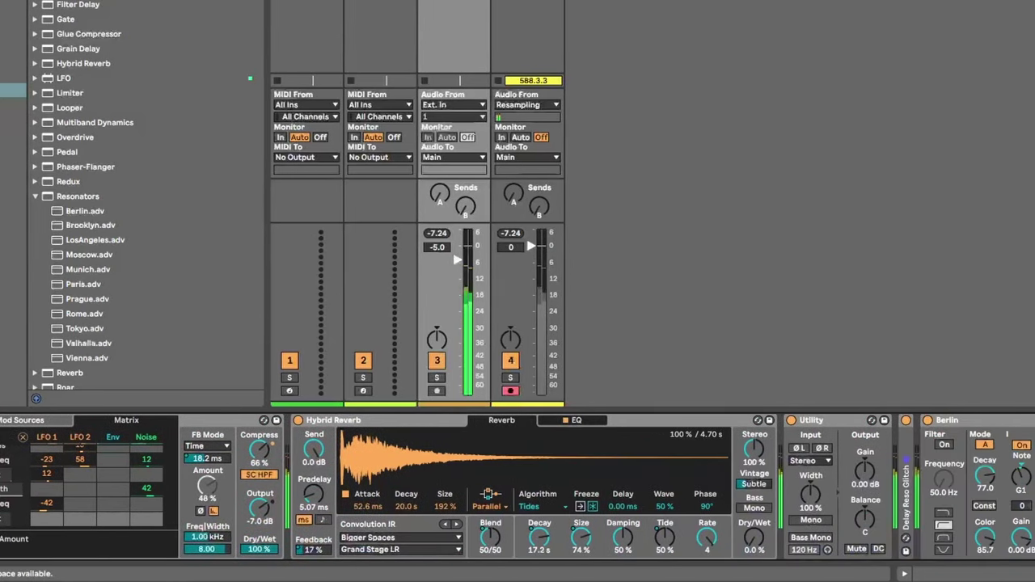
scroll(518, 487, right, 10)
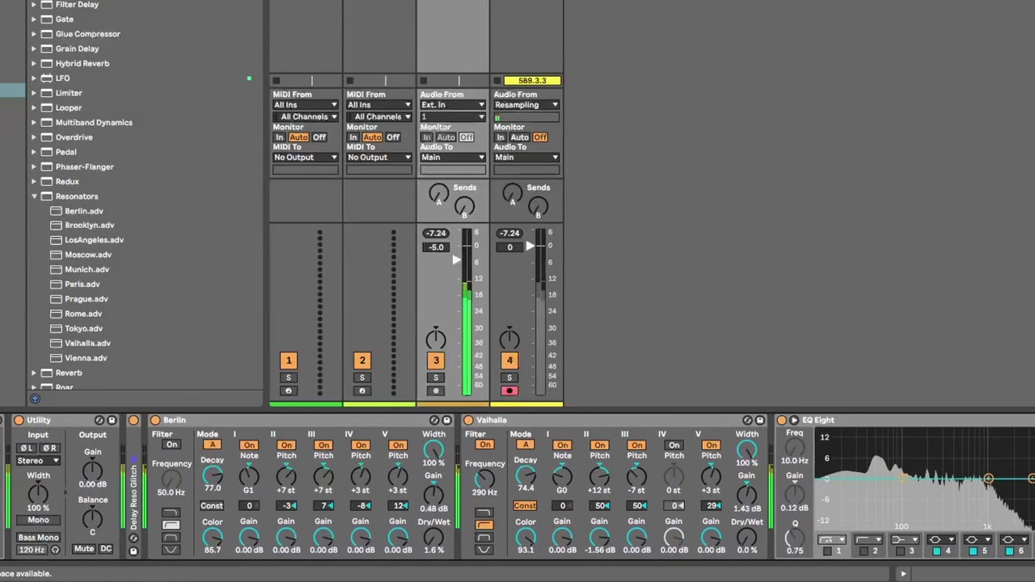
Step: Cut the Limiter that follows the second Echo out of the chain and collapse the LFO rack
click(994, 573)
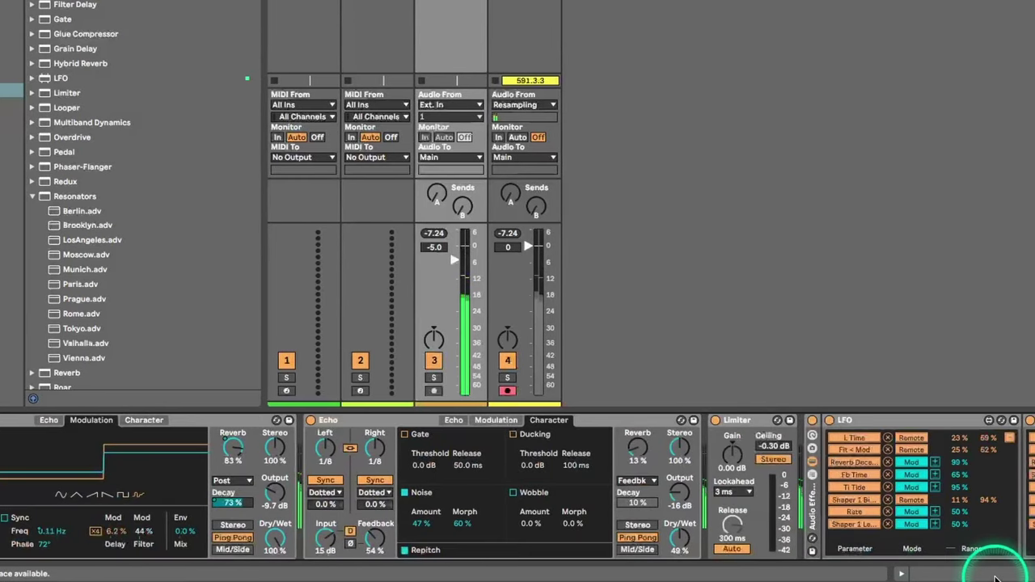
click(752, 421)
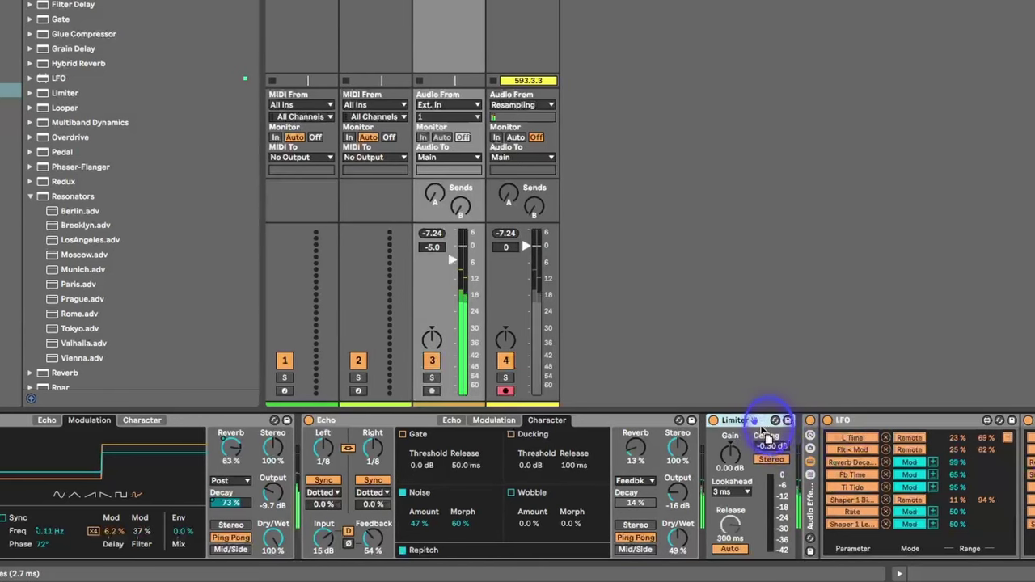
key(Delete)
key(super+x)
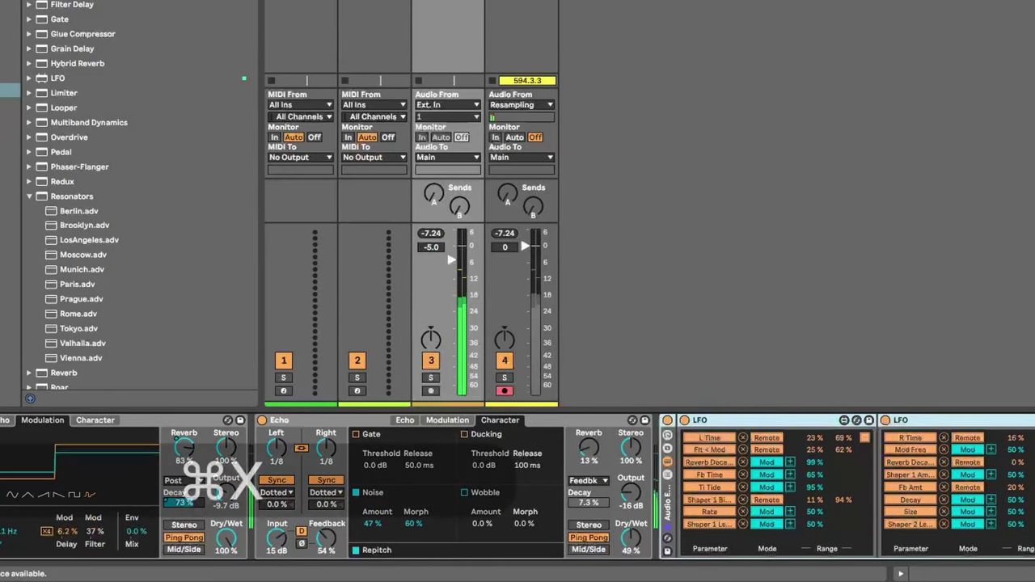
click(267, 472)
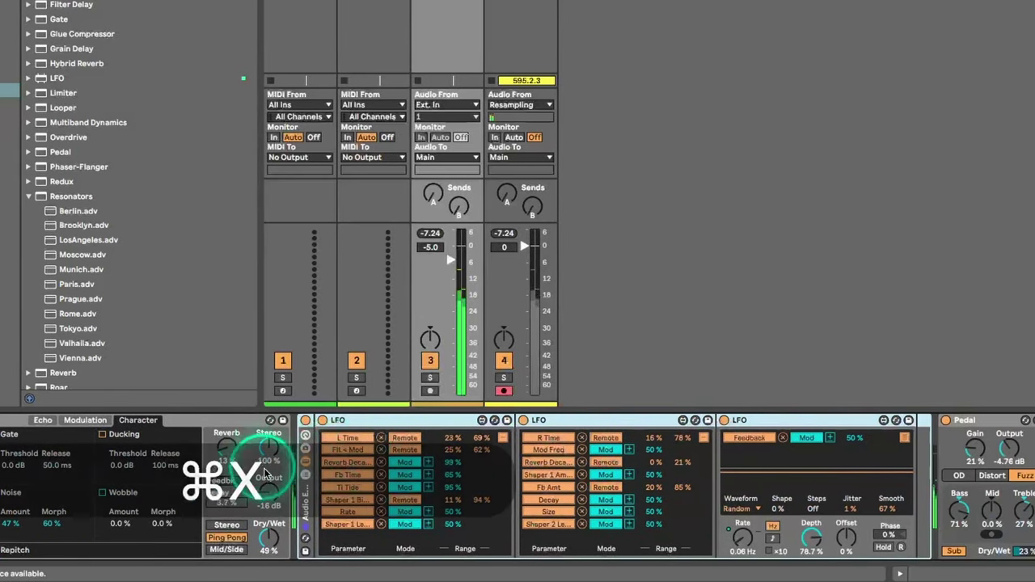
double_click(304, 488)
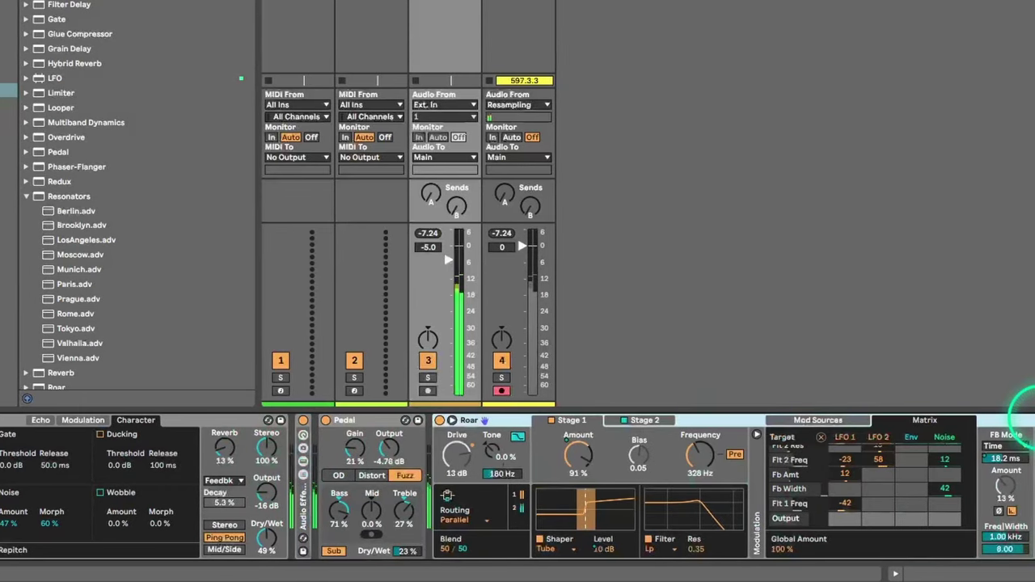
Step: Paste the Limiter back into the chain and place it between Roar and Hybrid Reverb
key(super+v)
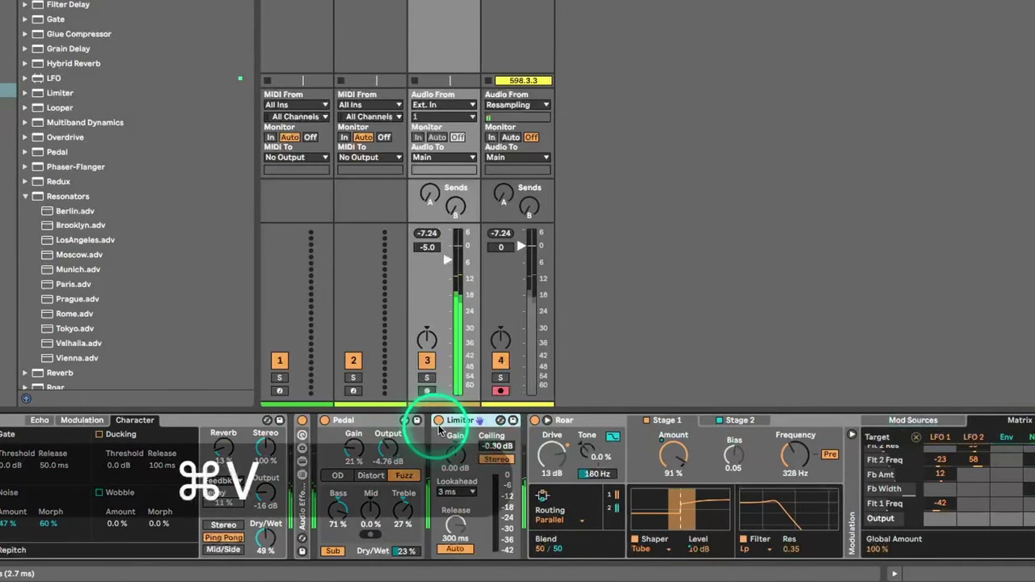
key(Delete)
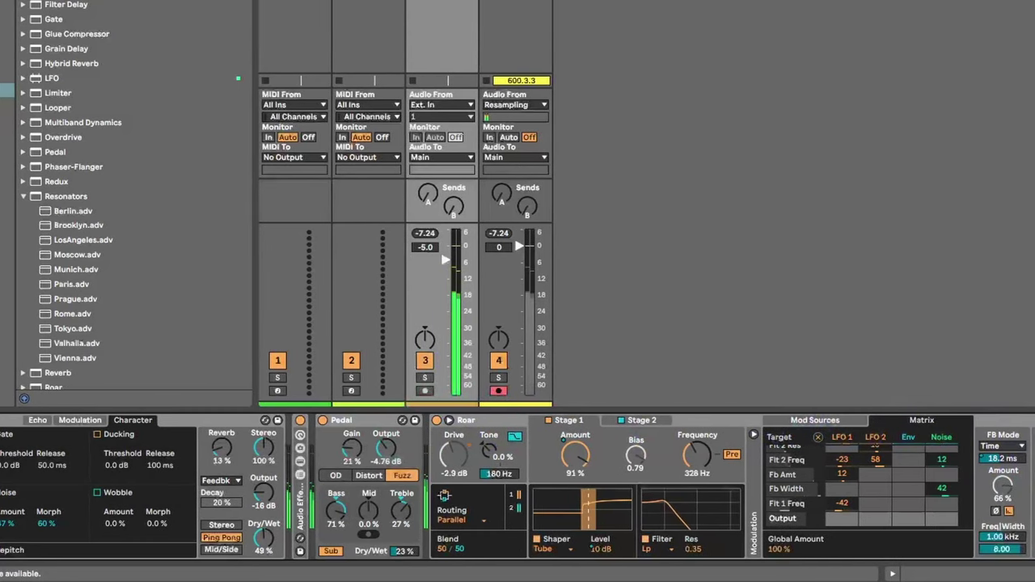
scroll(517, 485, right, 10)
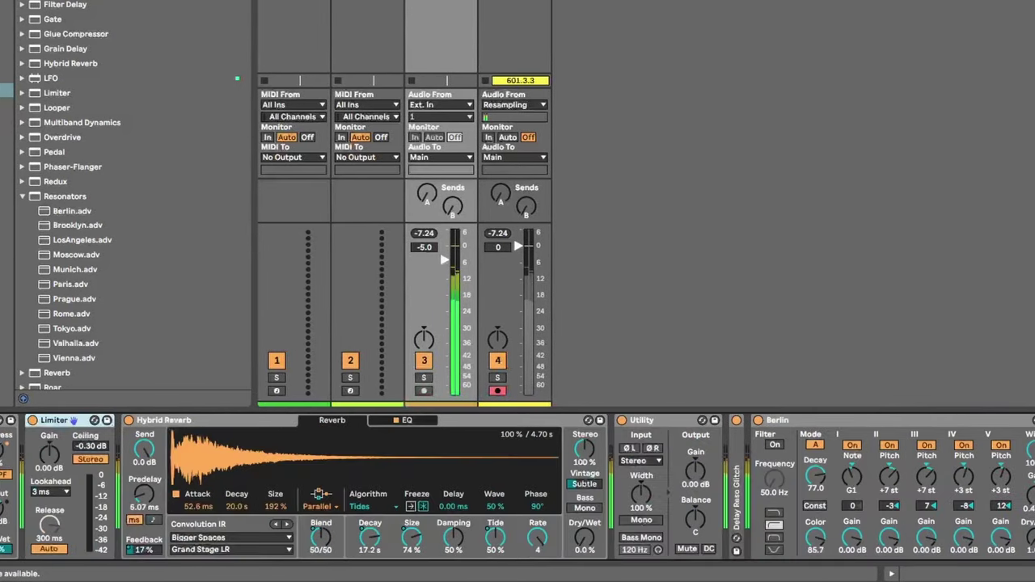
Step: Lower the Berlin resonator's Dry/Wet to 0% and raise the Hybrid Reverb's Dry/Wet to 90%
scroll(517, 485, right, 8)
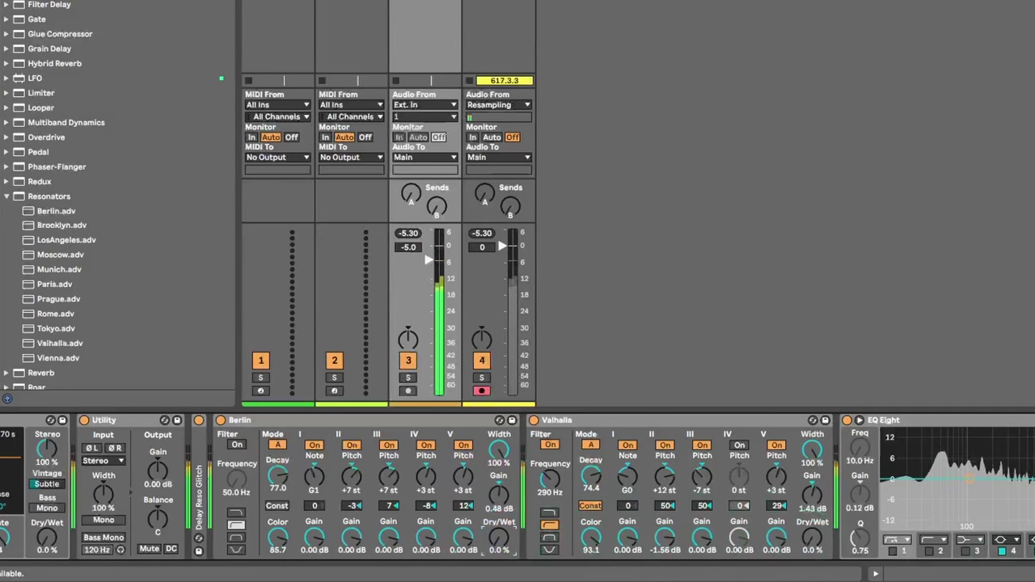
scroll(518, 485, left, 5)
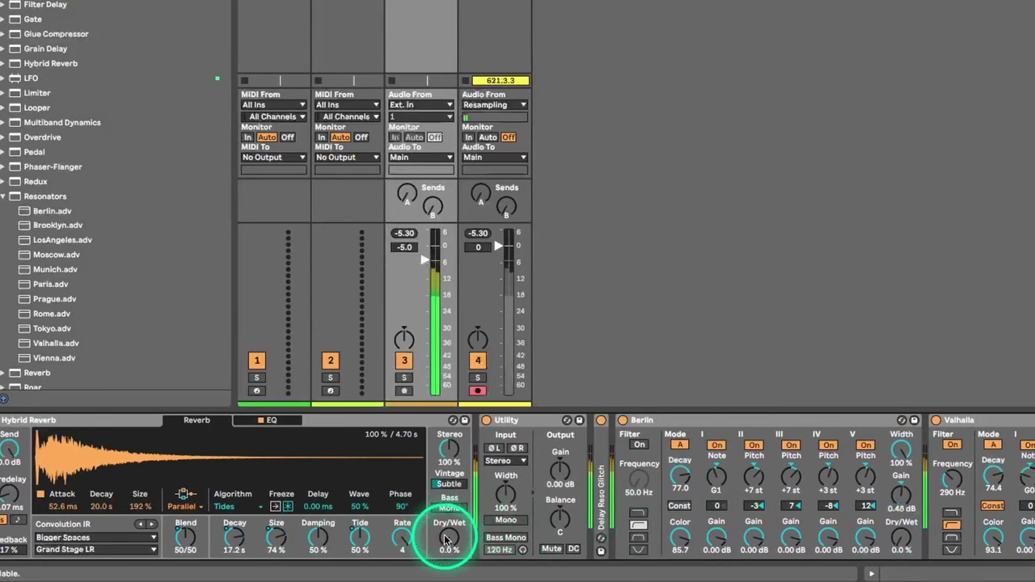
scroll(518, 485, left, 3)
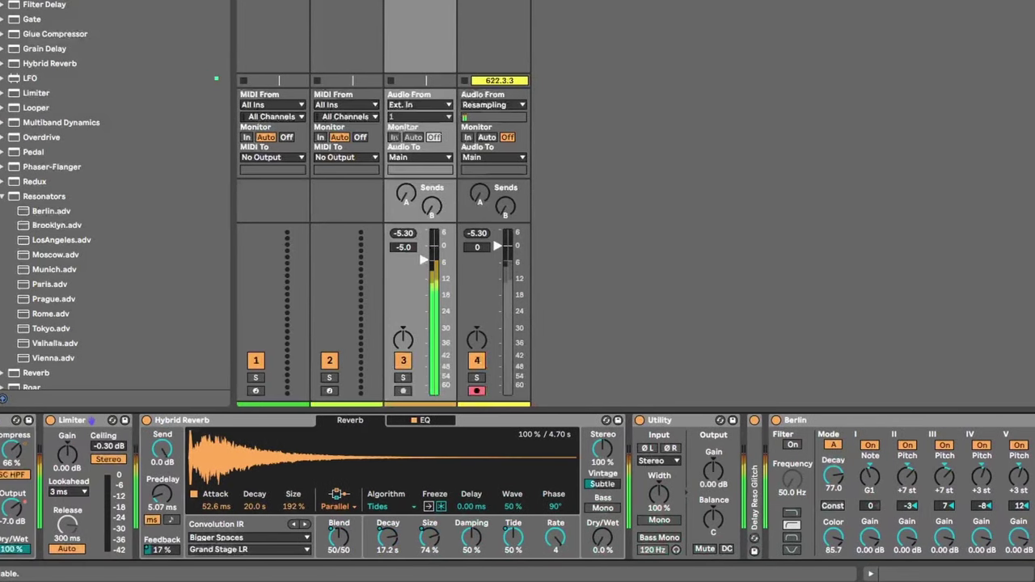
click(770, 550)
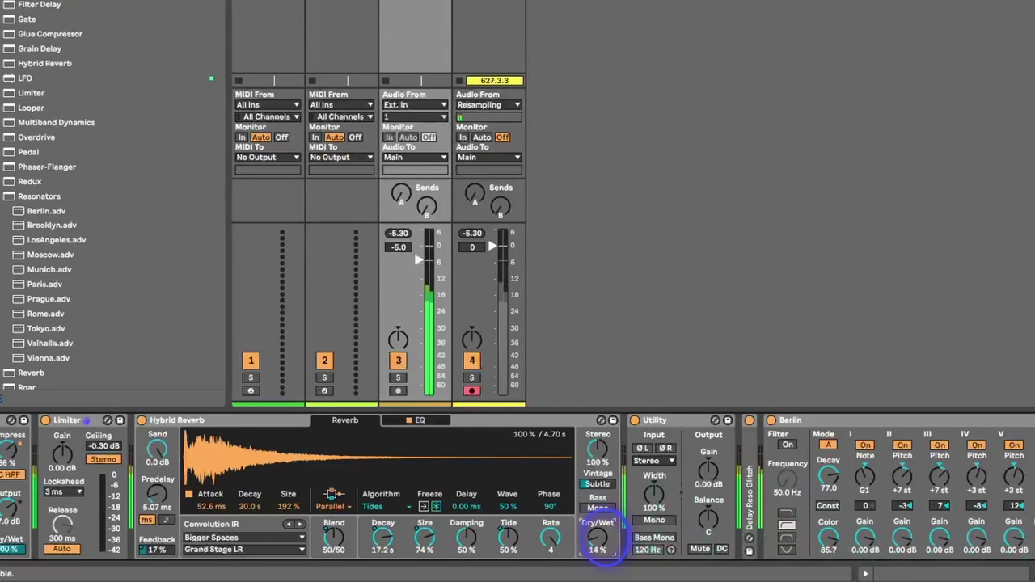
drag(600, 537, 598, 538)
drag(594, 537, 596, 531)
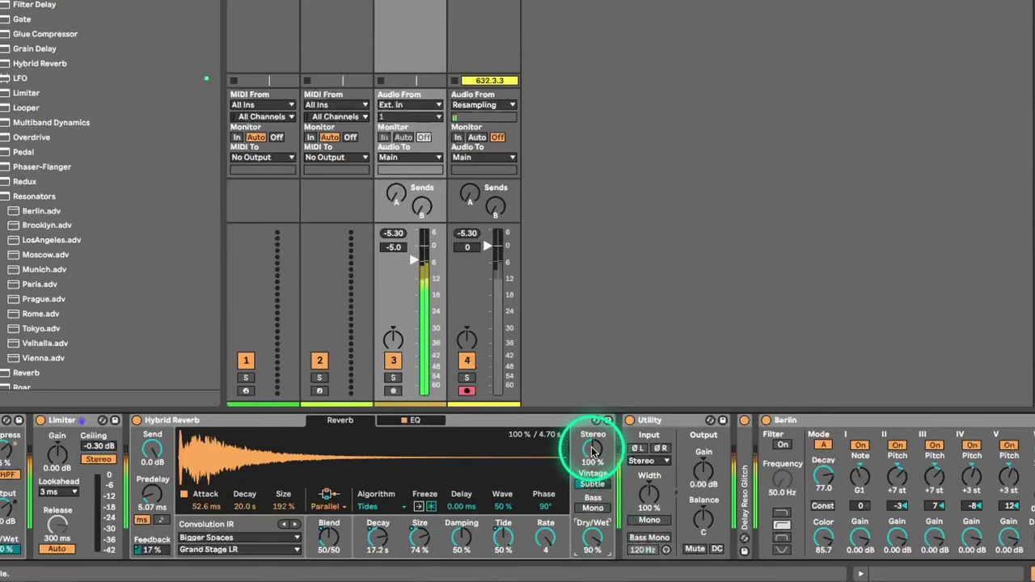
Step: Widen the Hybrid Reverb's Stereo to 143% and set the Utility's Gain to -4 dB
drag(592, 446, 593, 436)
click(703, 470)
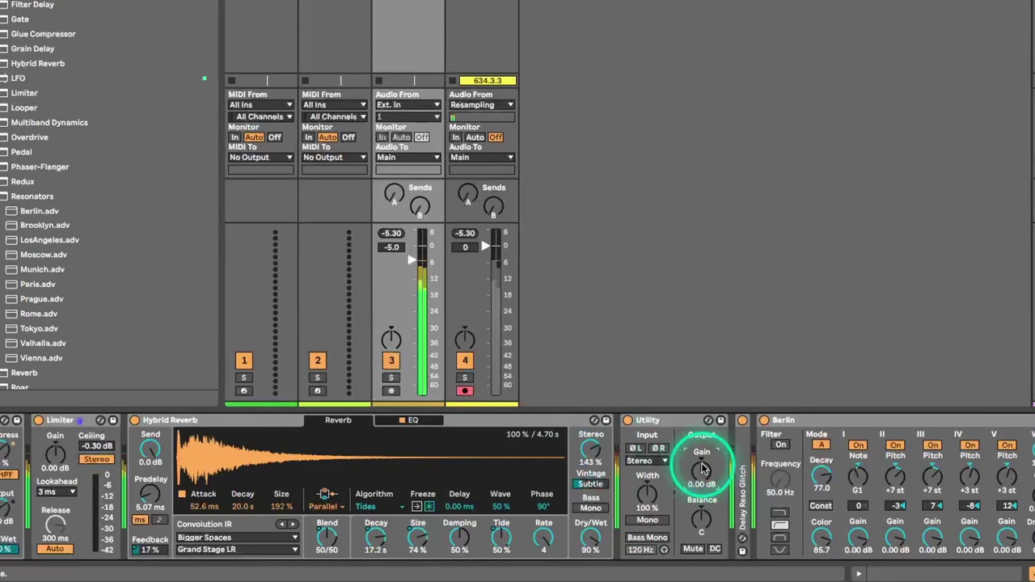
text(-4)
key(Return)
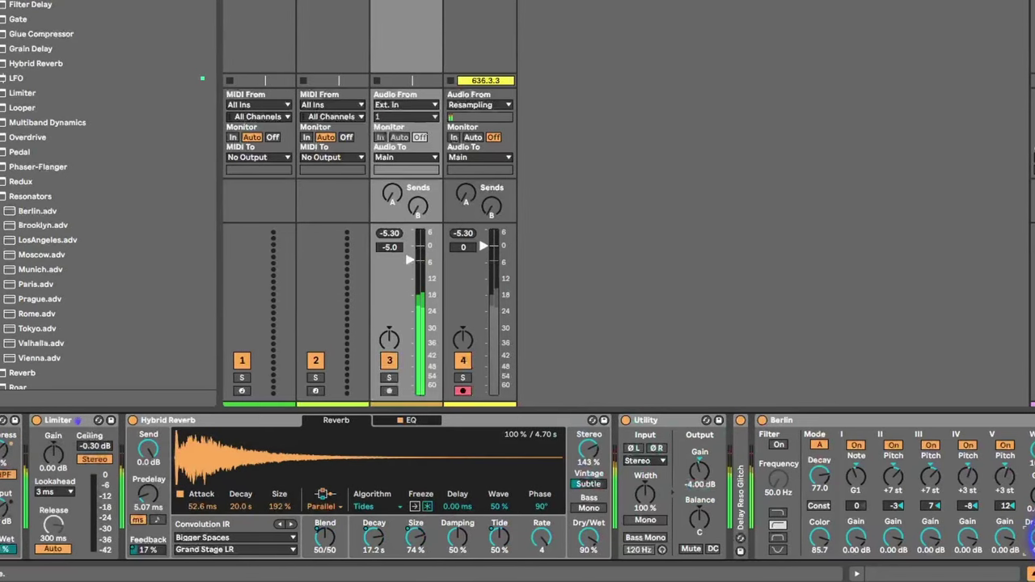
Step: Gradually bring in the Valhalla and Berlin resonators until both have their Dry/Wet at 100%
scroll(700, 483, right, 8)
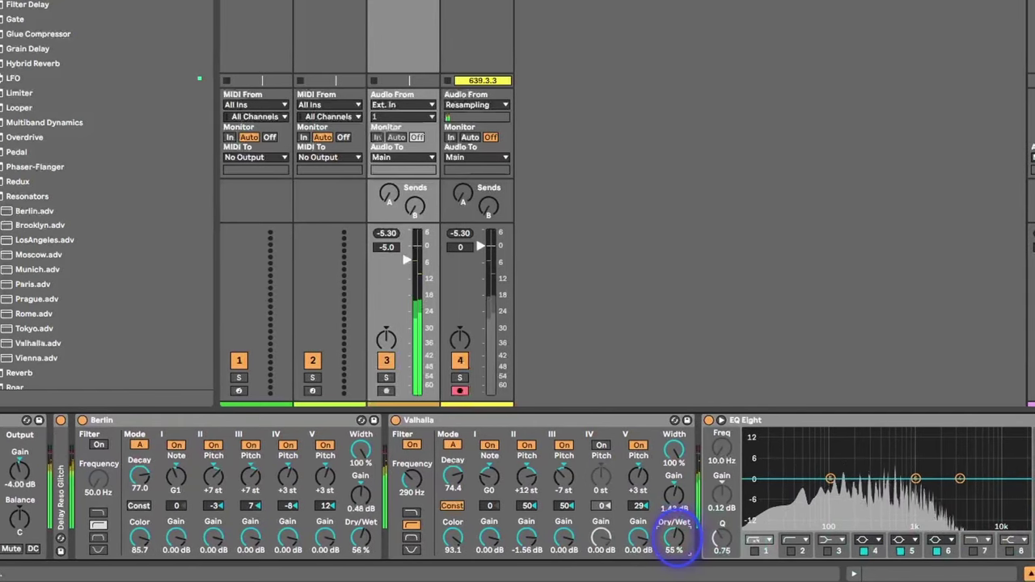
drag(676, 543, 676, 540)
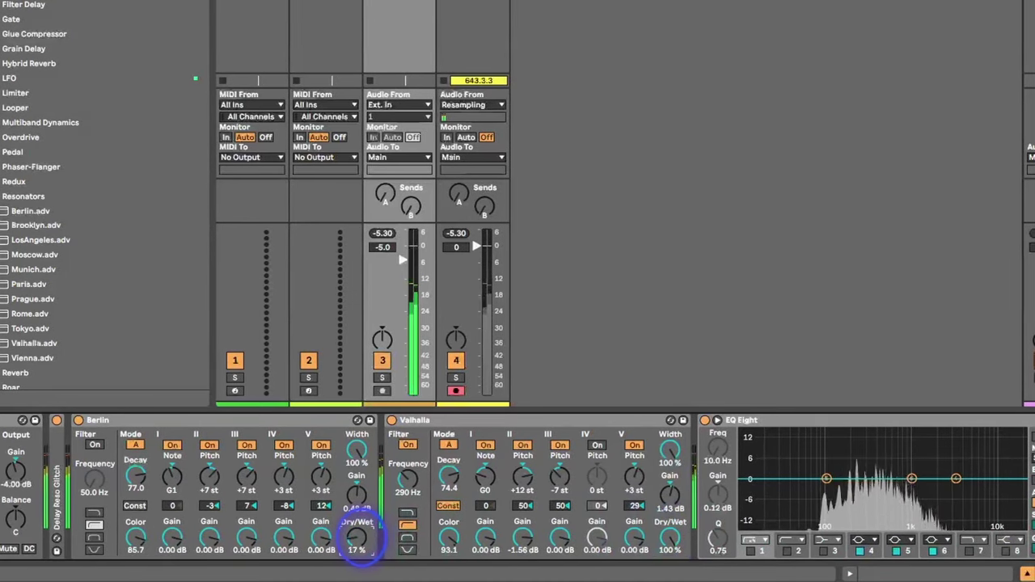
drag(357, 540, 357, 541)
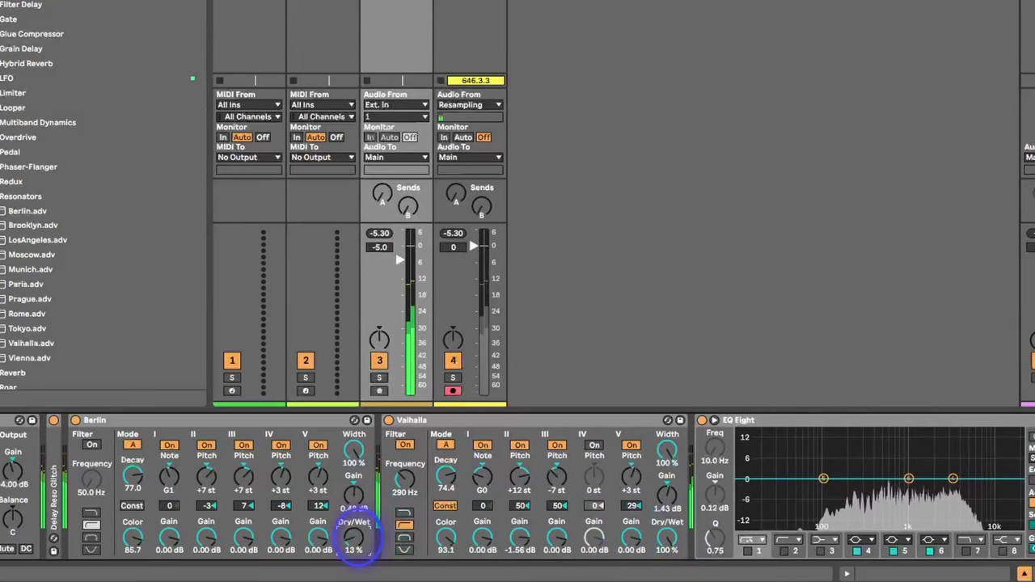
drag(357, 540, 356, 536)
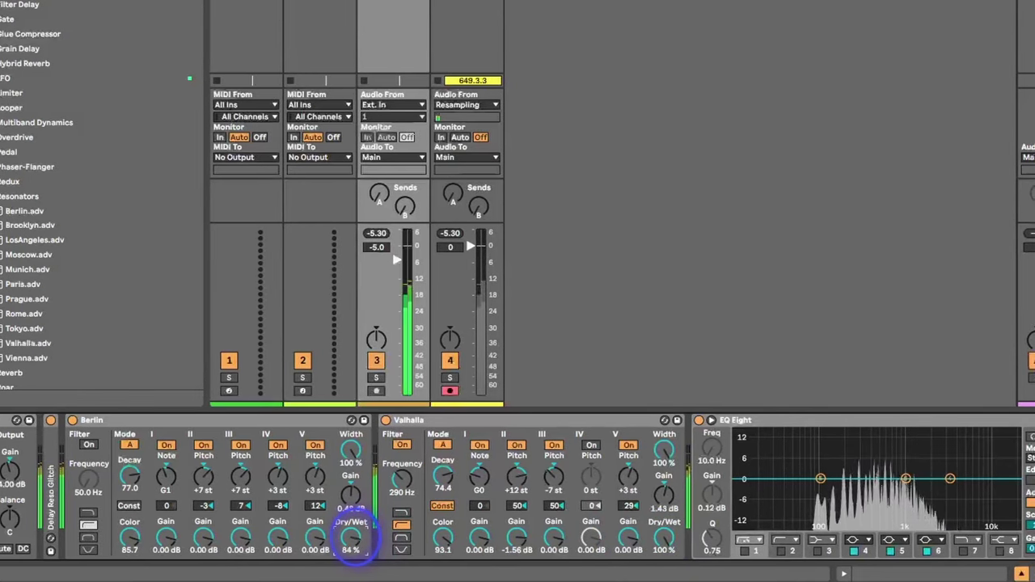
drag(354, 538, 353, 537)
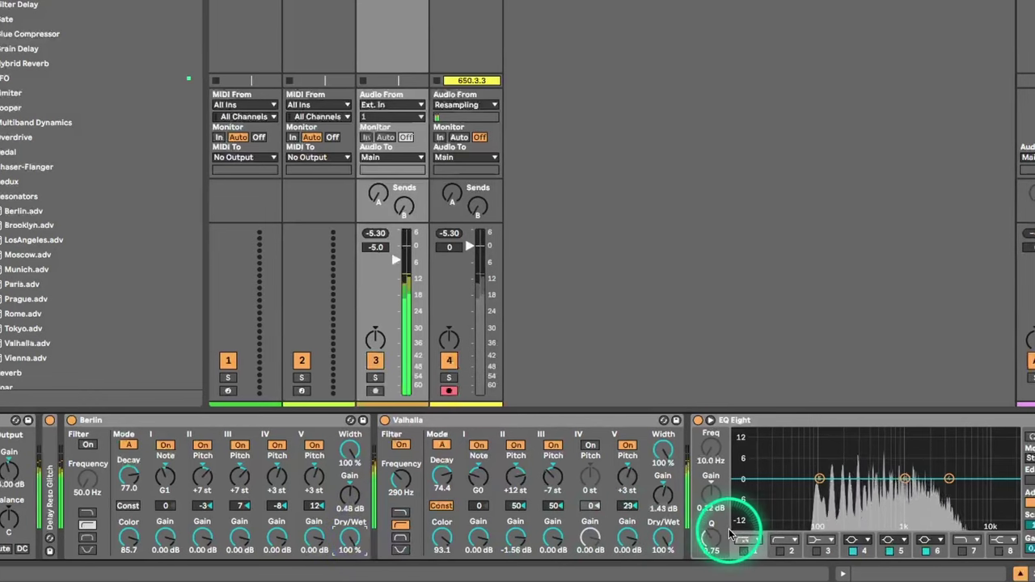
Step: Sweep the Valhalla resonator's Dry/Wet down and up, ending at 0%
drag(665, 538, 664, 545)
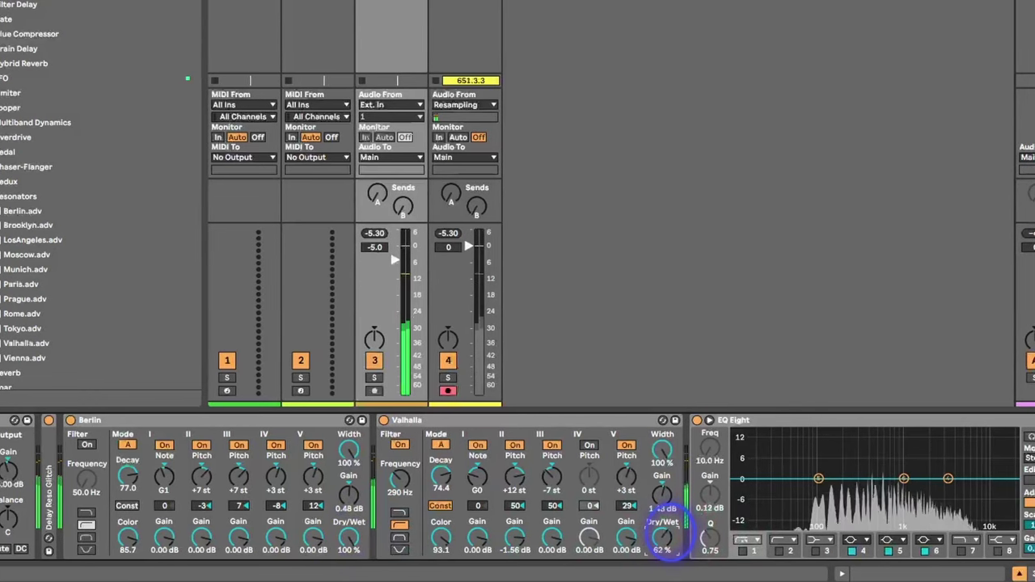
drag(669, 536, 665, 539)
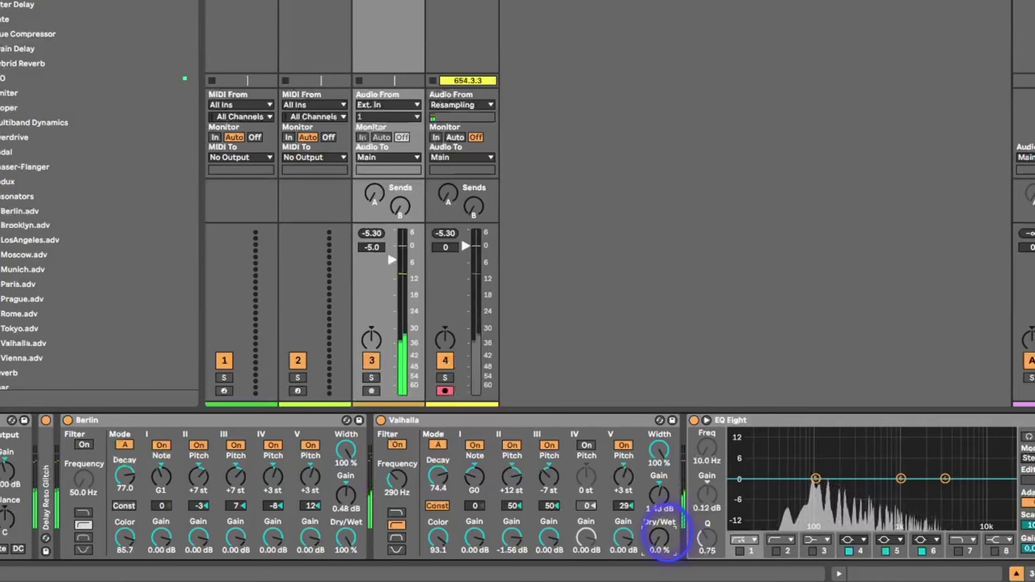
drag(661, 538, 661, 537)
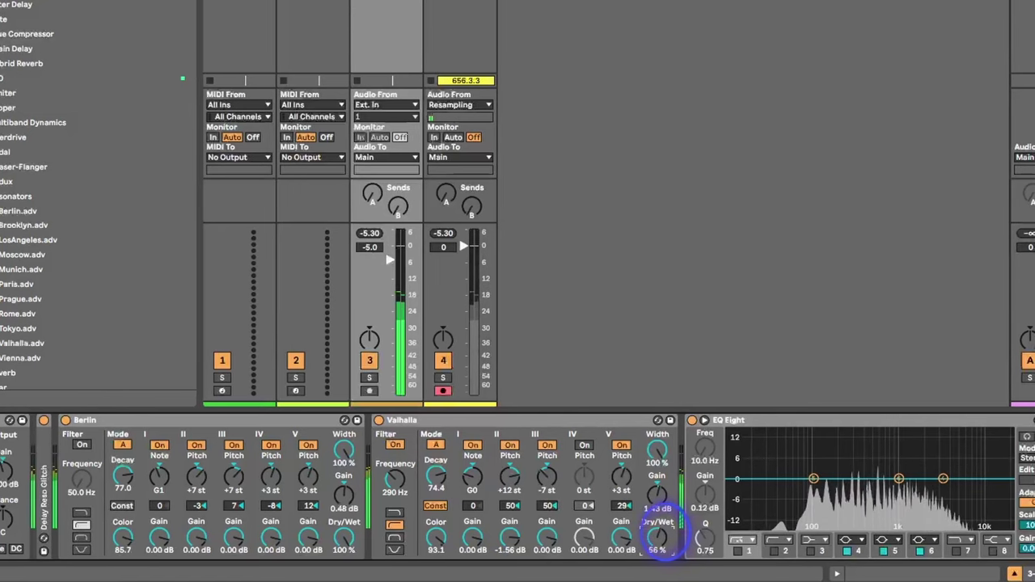
drag(664, 532, 664, 532)
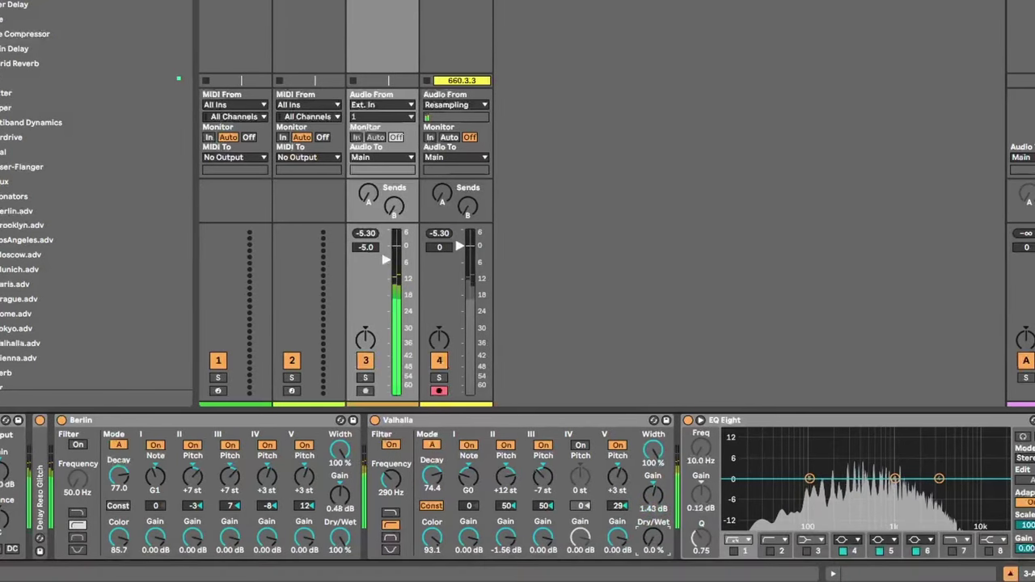
Step: Reset the Utility's Gain to 0 dB
scroll(517, 487, left, 5)
scroll(518, 487, left, 1)
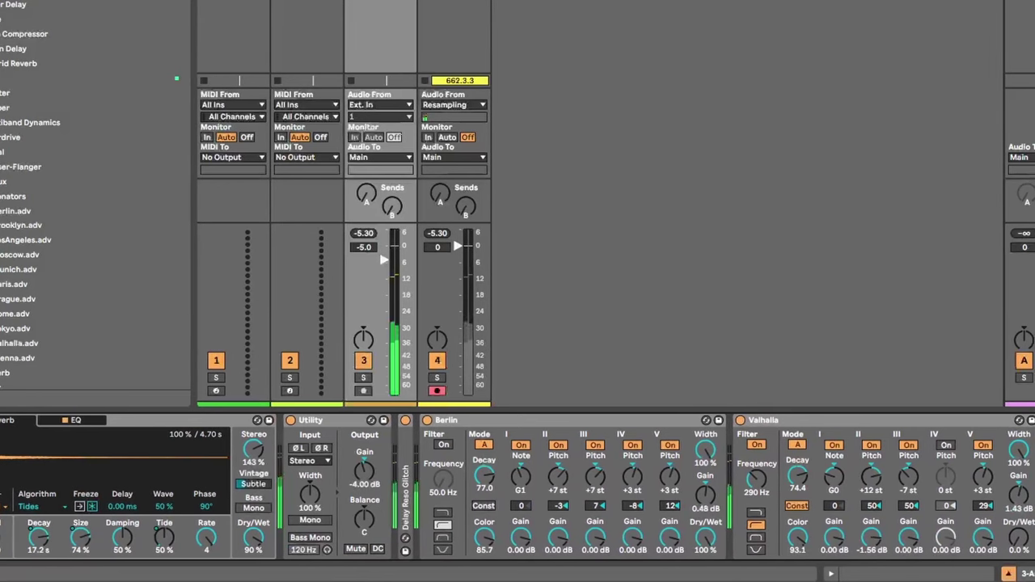
scroll(518, 487, right, 2)
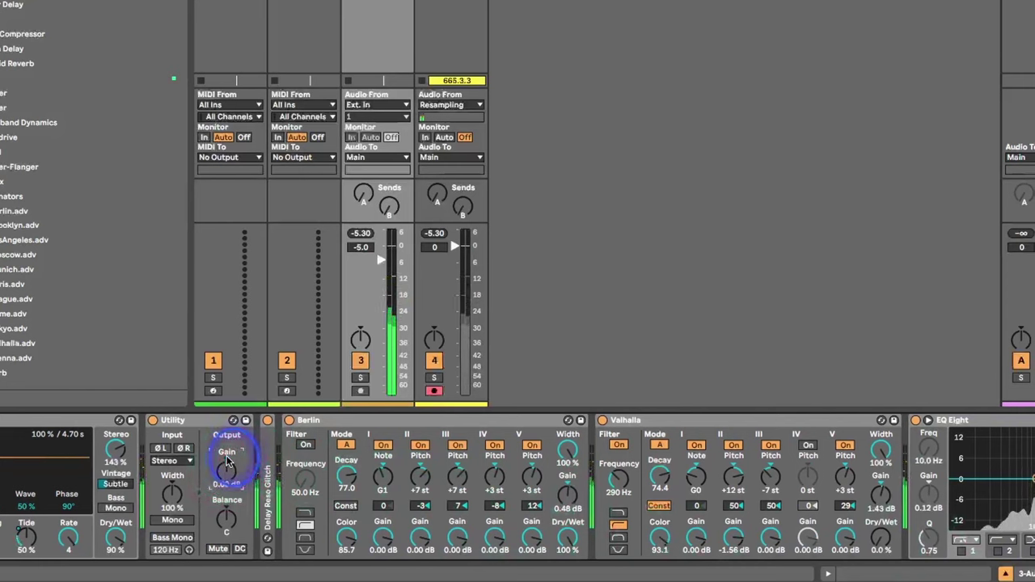
Step: Switch the Hybrid Reverb's algorithm to Shimmer with Shimmer 79% and Dry/Wet 57%, and lower the Utility's Gain to -6 dB
click(844, 555)
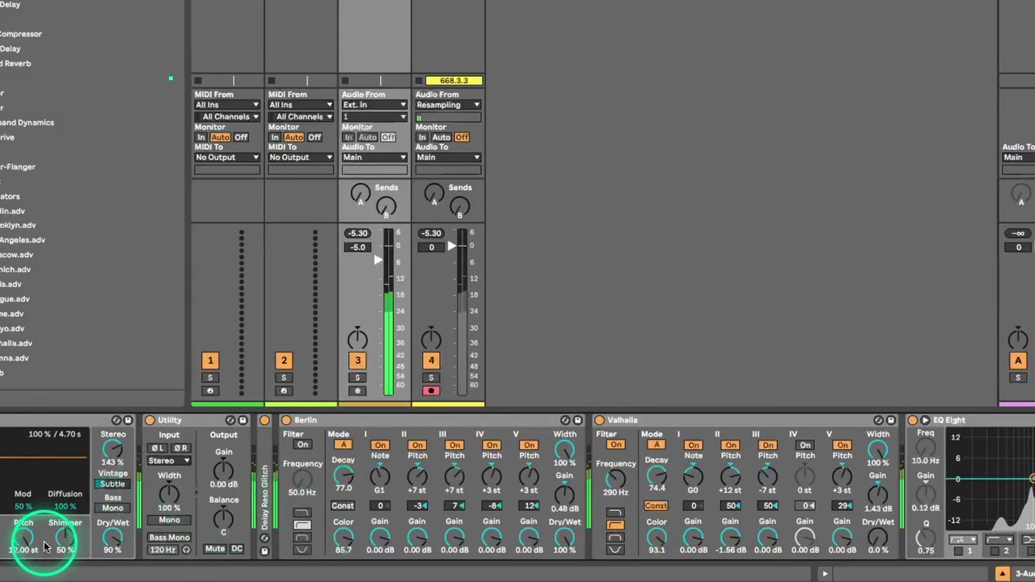
drag(67, 537, 69, 525)
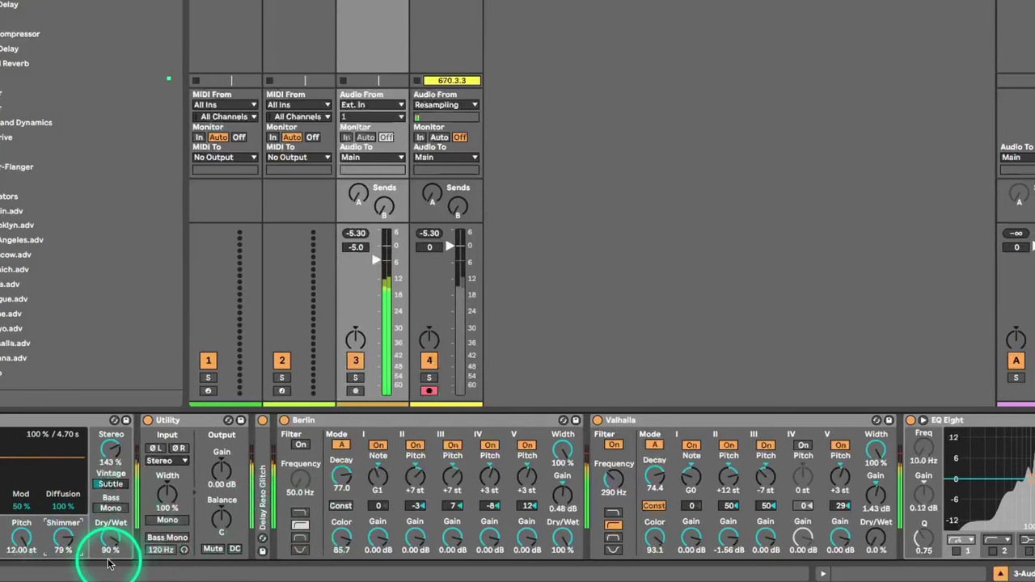
drag(109, 537, 111, 544)
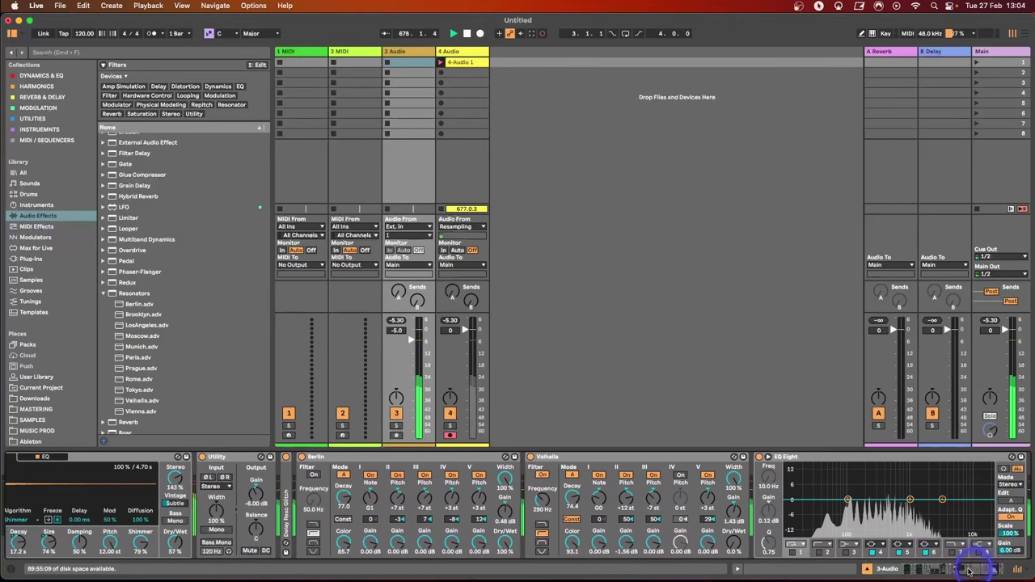
Step: Expand the LFO rack after the second Echo and raise the third LFO's Rate to 13.2 Hz
drag(970, 572, 922, 575)
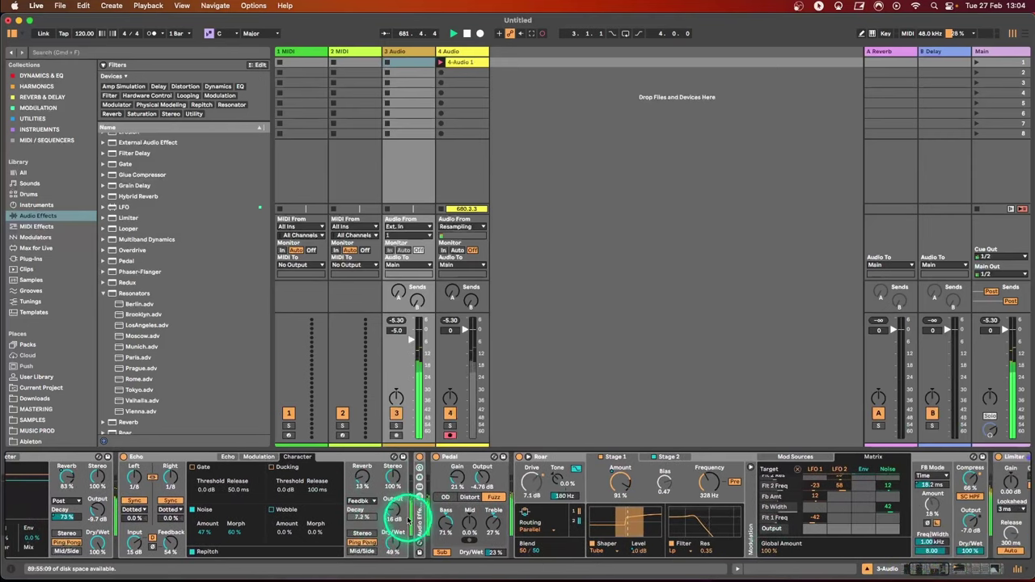
click(410, 522)
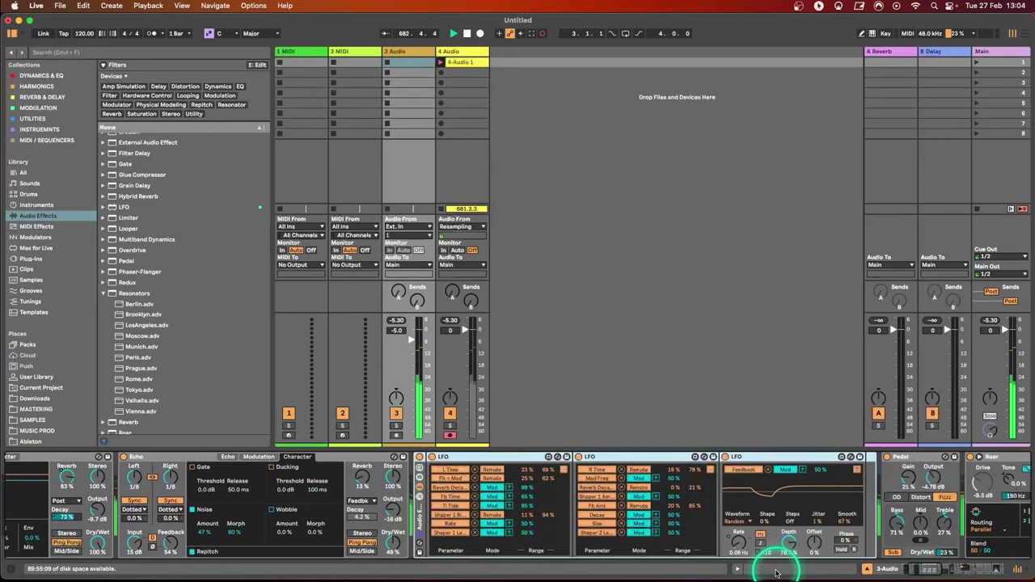
mouse_move(739, 540)
mouse_down()
mouse_move(748, 543)
mouse_move(739, 522)
mouse_up()
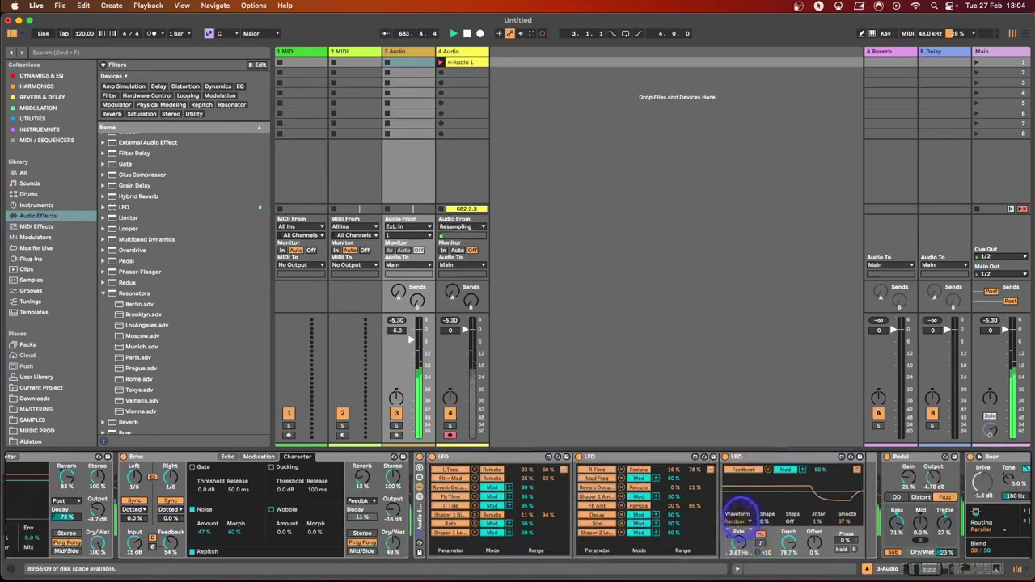
Step: Set the second LFO's Rate to 11.2 Hz and map that Rate to a free slot of the third LFO
click(708, 470)
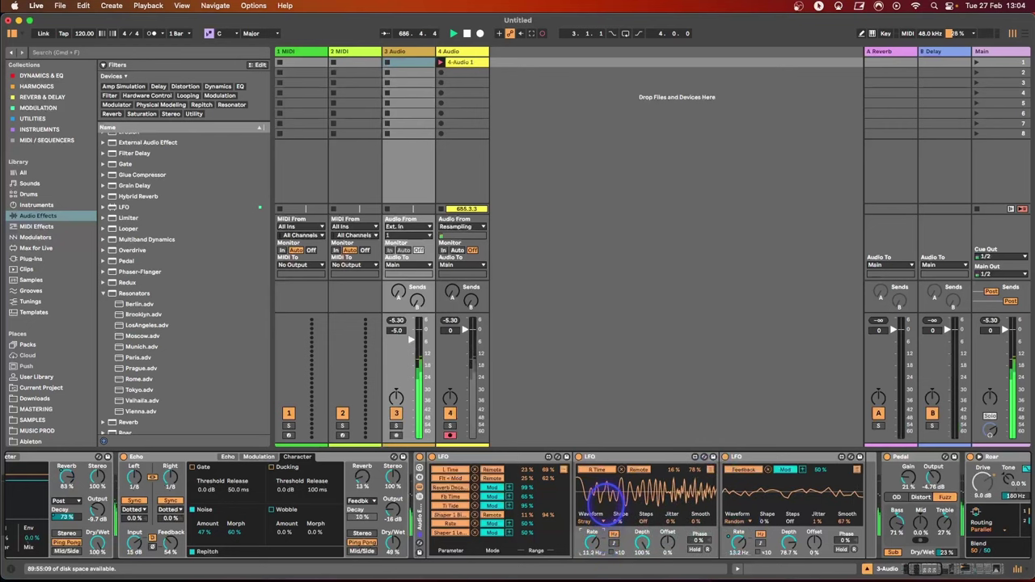
click(857, 469)
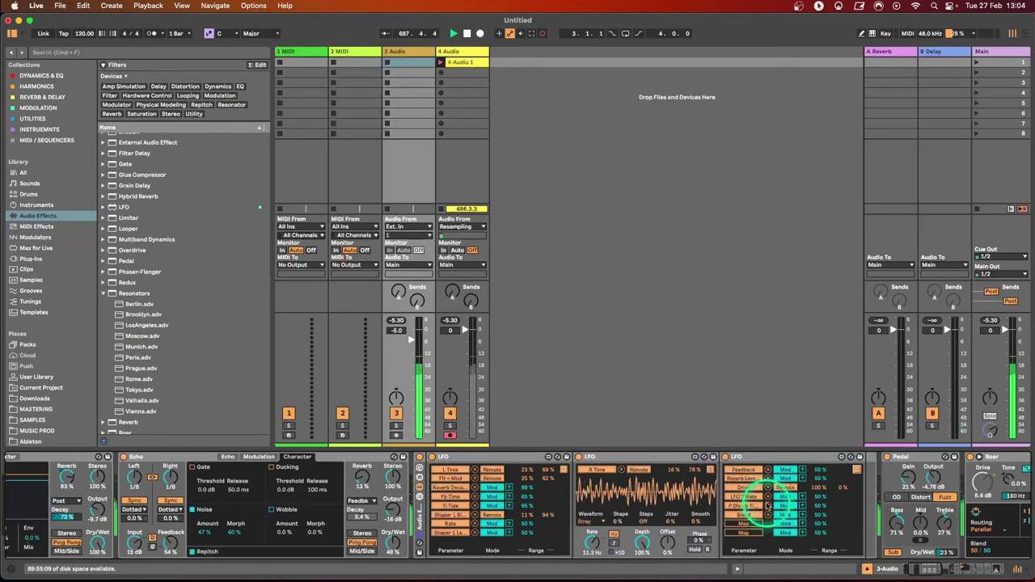
click(593, 547)
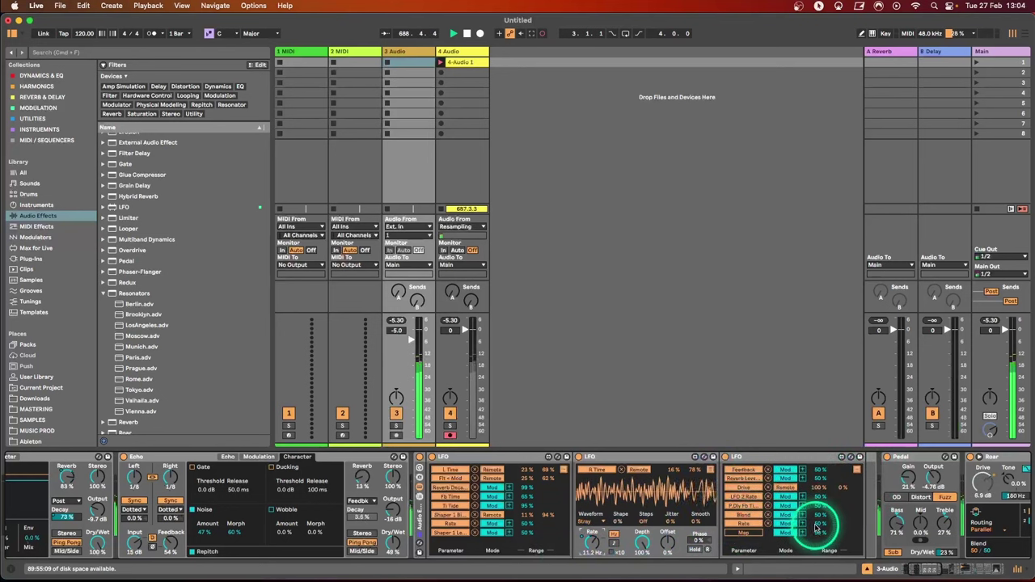
Step: Switch the third LFO's mapping of the second LFO's Rate to Remote with a 68% to 0% range, and set the first LFO's Rate to 1.82 Hz
click(787, 524)
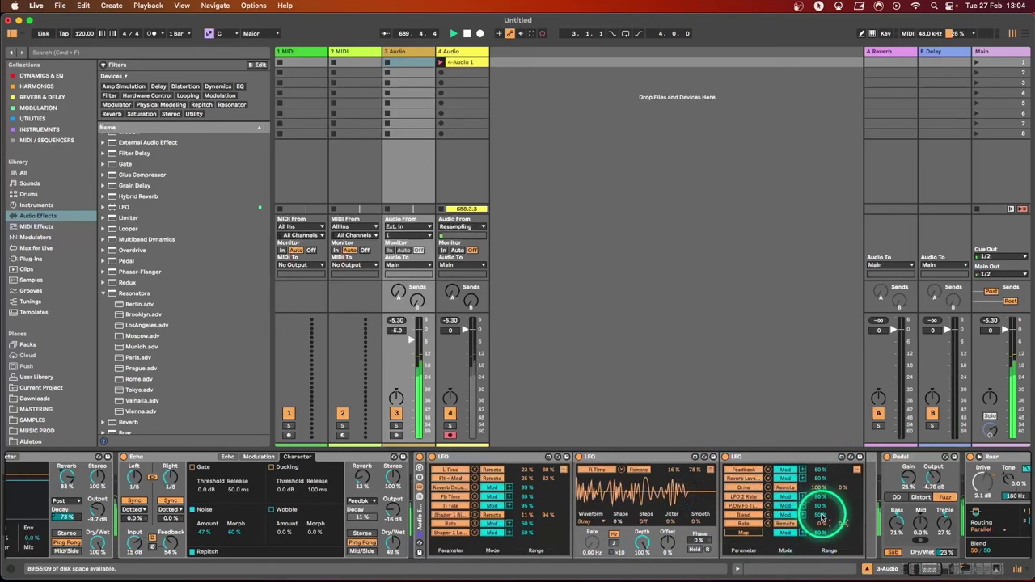
drag(823, 485, 825, 477)
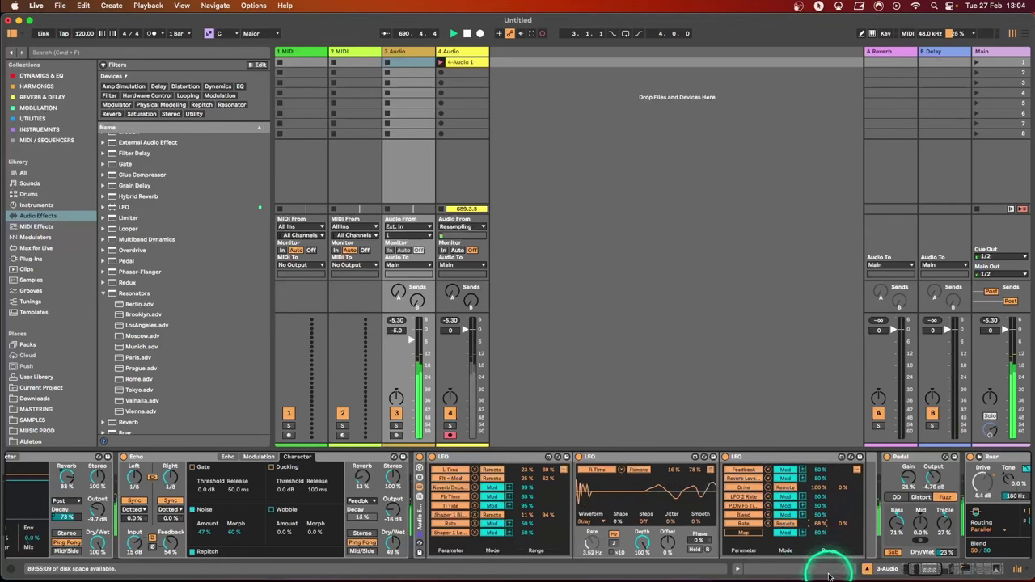
click(564, 469)
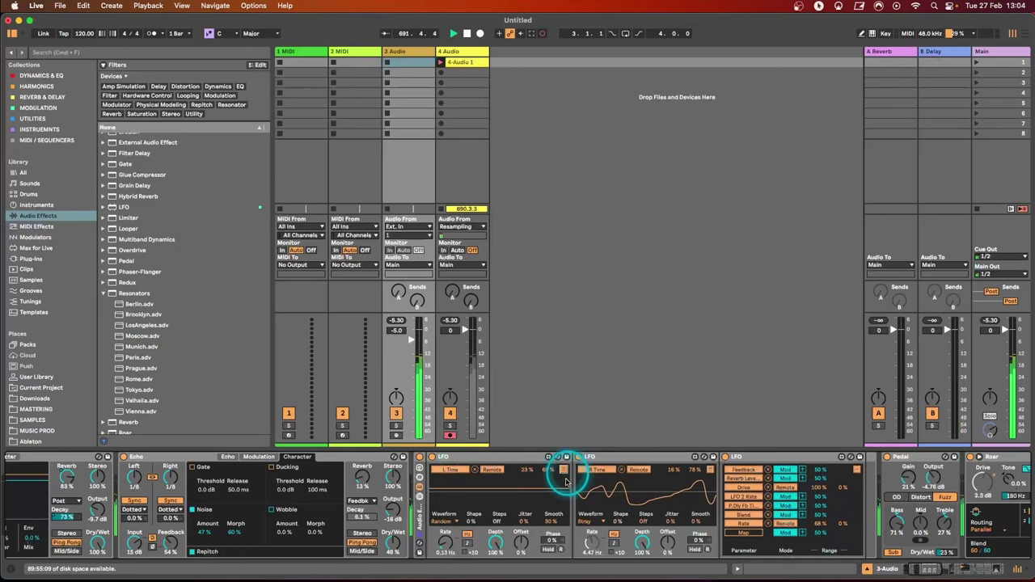
drag(437, 551, 455, 532)
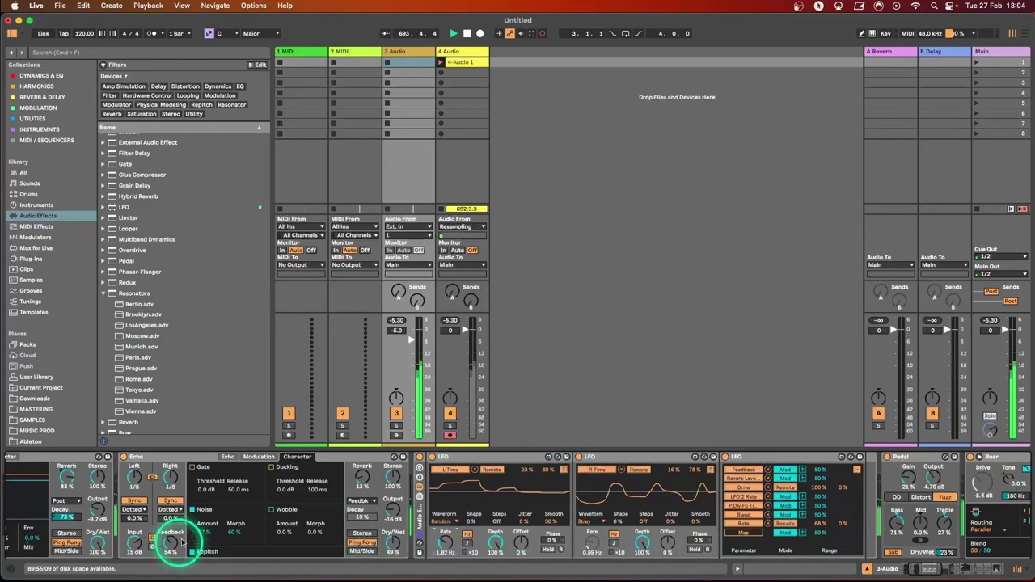
Step: Raise the second Echo's Input to 22 dB and the first Echo's Feedback to 102%
drag(139, 543, 138, 532)
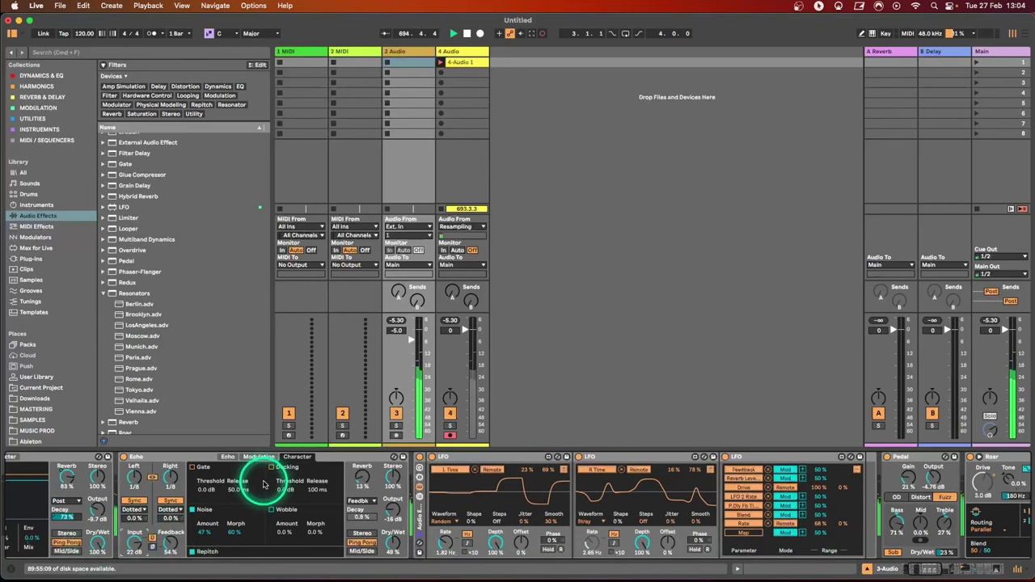
drag(939, 570, 913, 568)
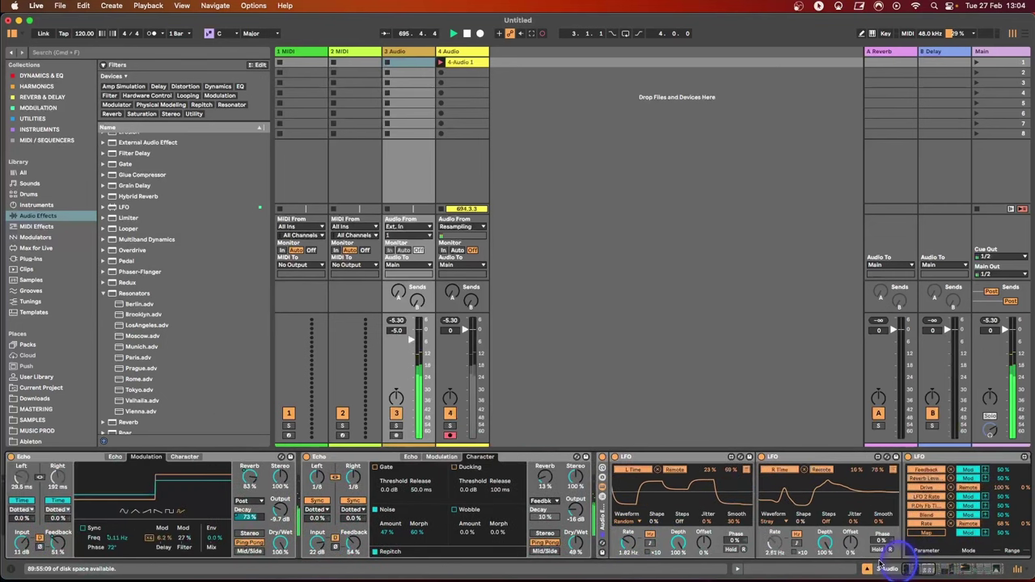
drag(58, 545, 59, 548)
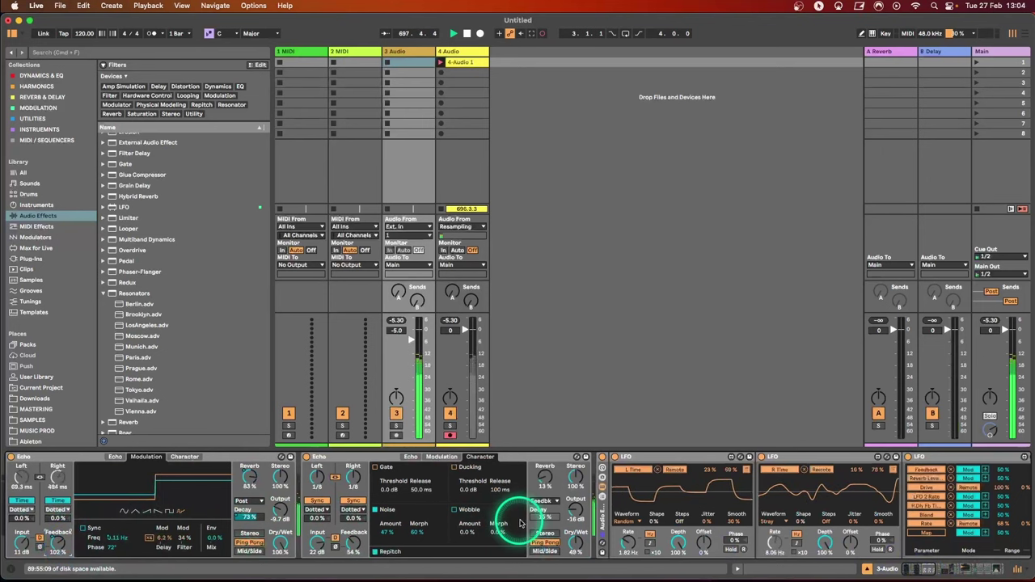
Step: Set the second Echo's Dry/Wet to 71% and widen the first Echo's Stereo to 141%
drag(577, 545, 579, 551)
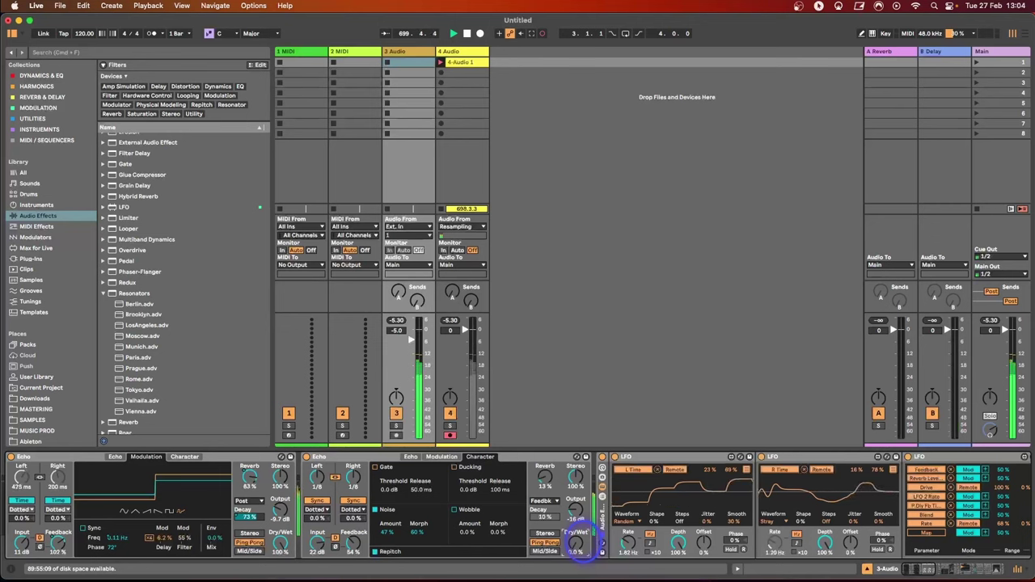
drag(579, 551, 579, 539)
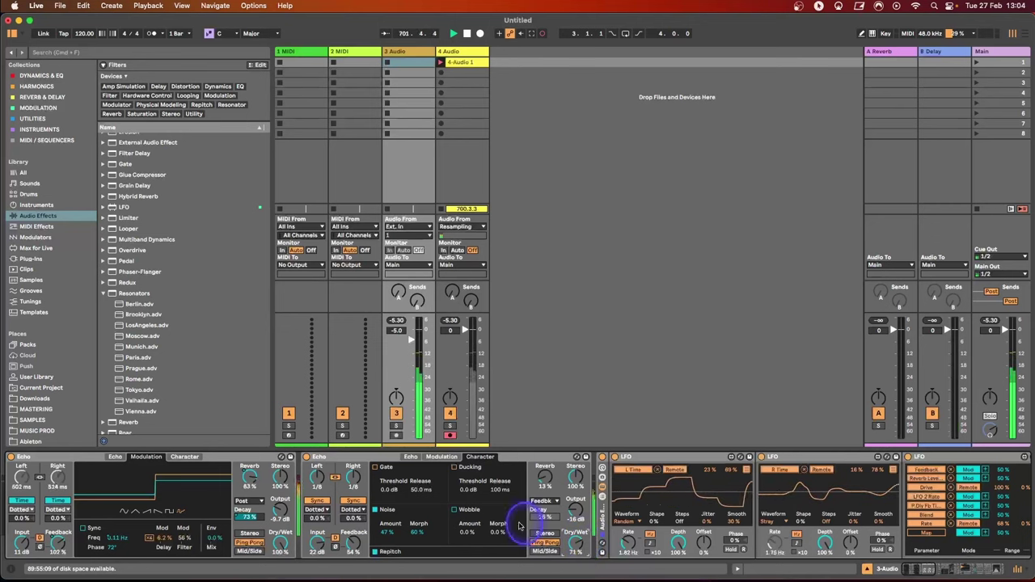
drag(279, 479, 279, 478)
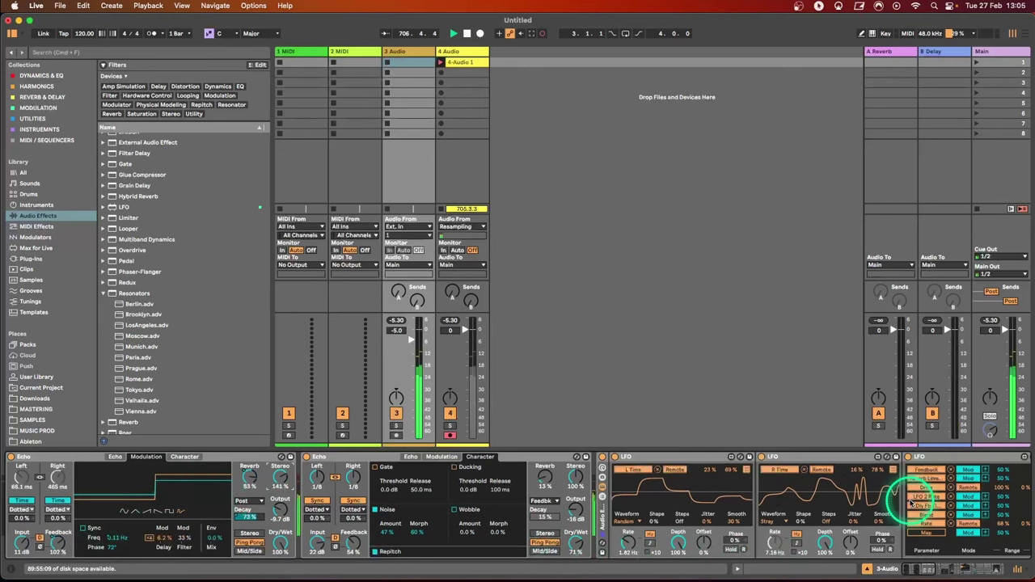
Step: Switch the Pedal to Distort and set its Mid to 22%, Gain to 69% and Dry/Wet to 67%
click(927, 568)
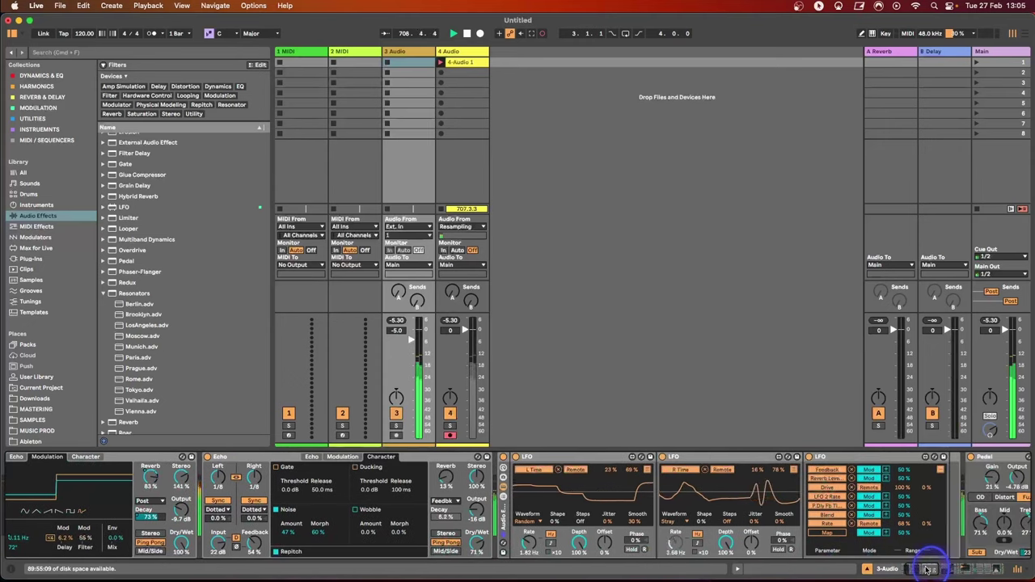
drag(927, 568, 940, 570)
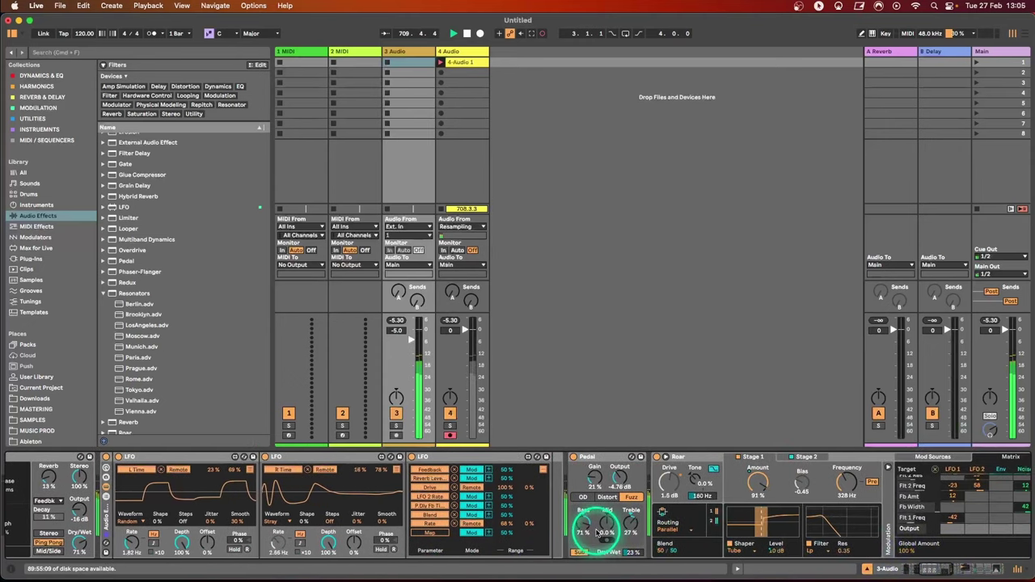
drag(604, 527, 603, 520)
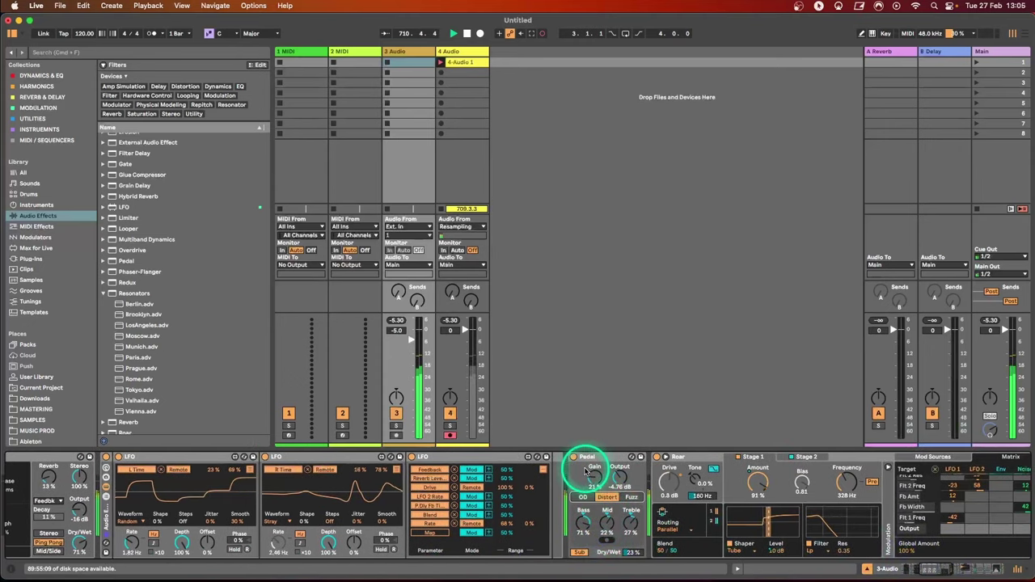
drag(593, 479, 596, 472)
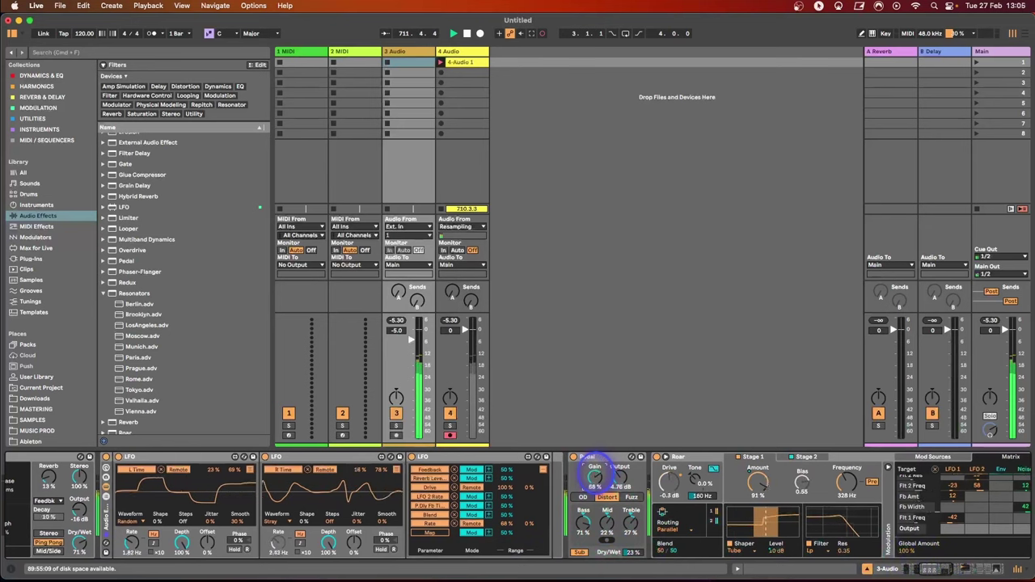
drag(635, 553, 635, 554)
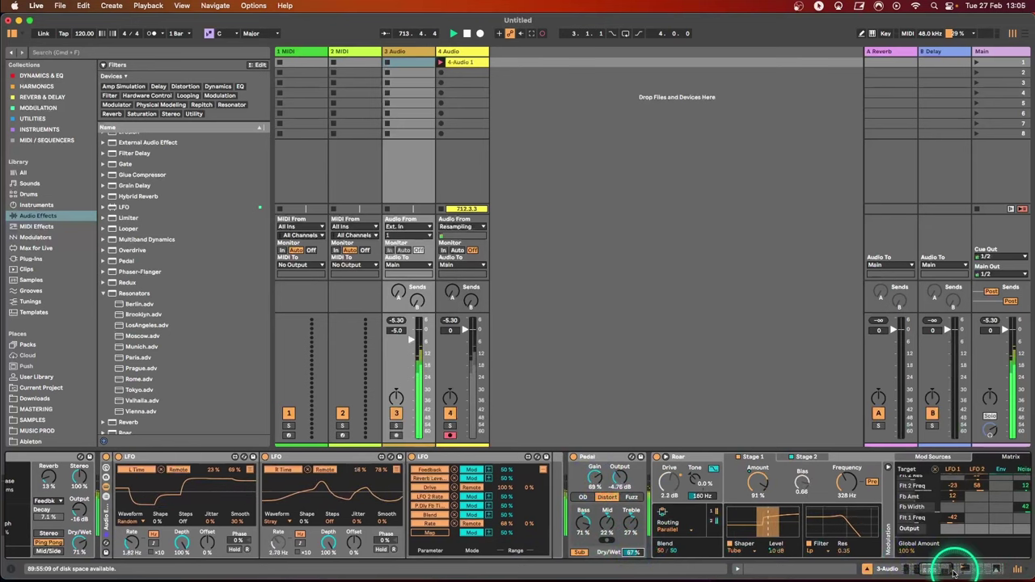
Step: Raise the Hybrid Reverb's Dry/Wet to 100% and lower the Berlin resonator's Dry/Wet to 0%
drag(938, 569, 1015, 558)
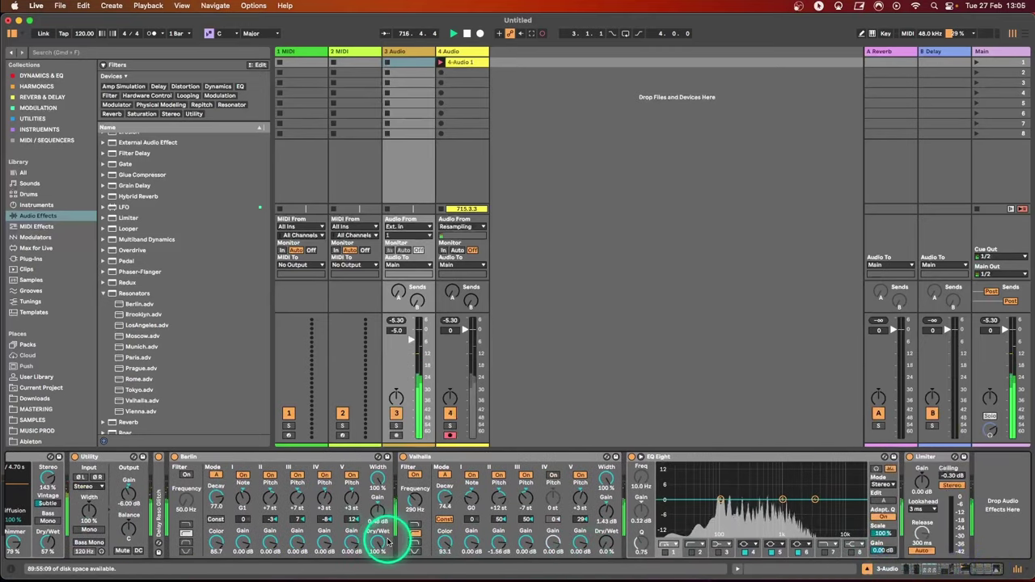
click(46, 549)
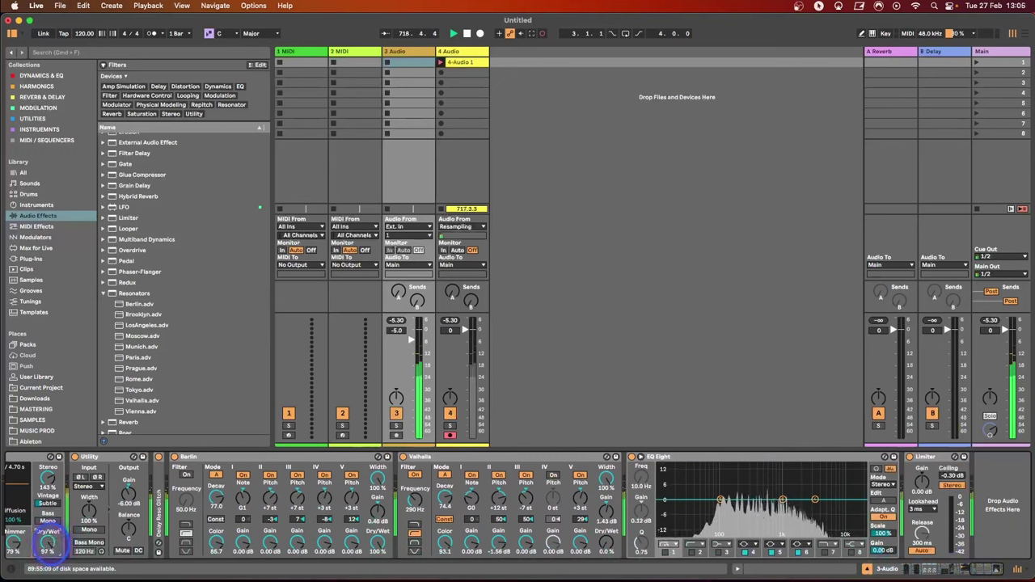
drag(46, 548, 46, 542)
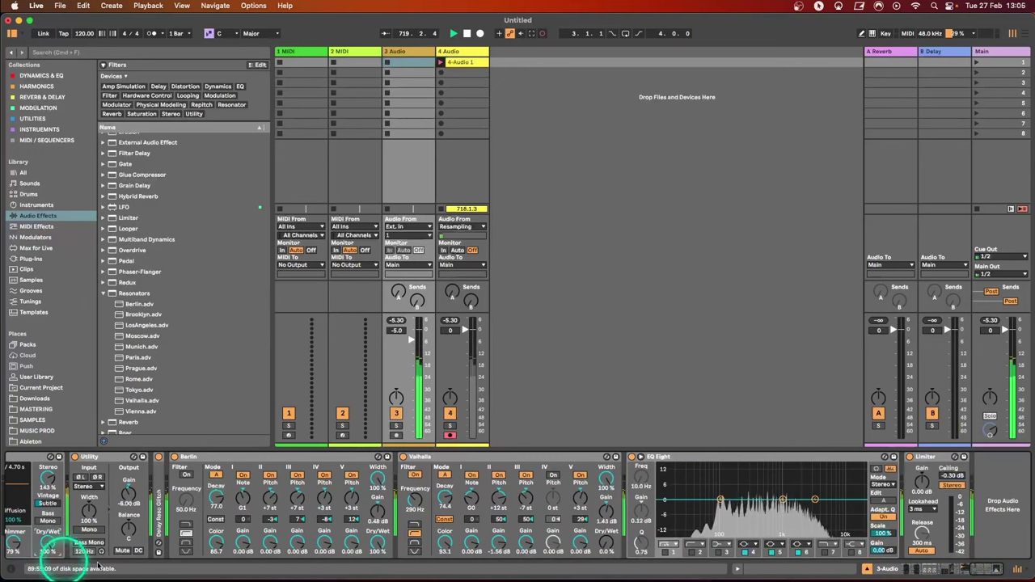
click(377, 540)
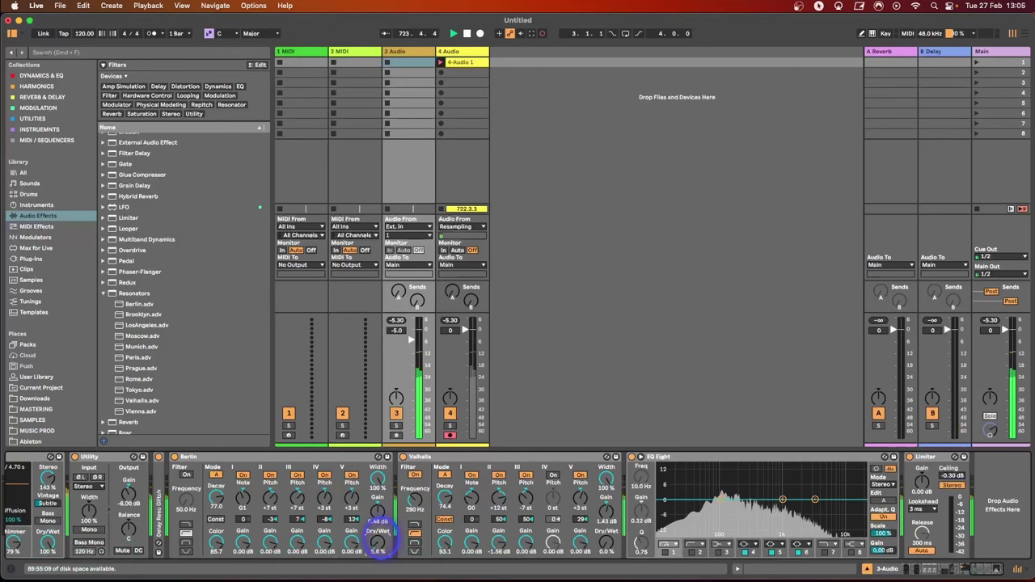
Step: Collapse the third LFO's mapping list and lower the first LFO's Rate to 0.03 Hz and the third LFO's Rate to 0.02 Hz
click(973, 570)
drag(970, 576, 930, 575)
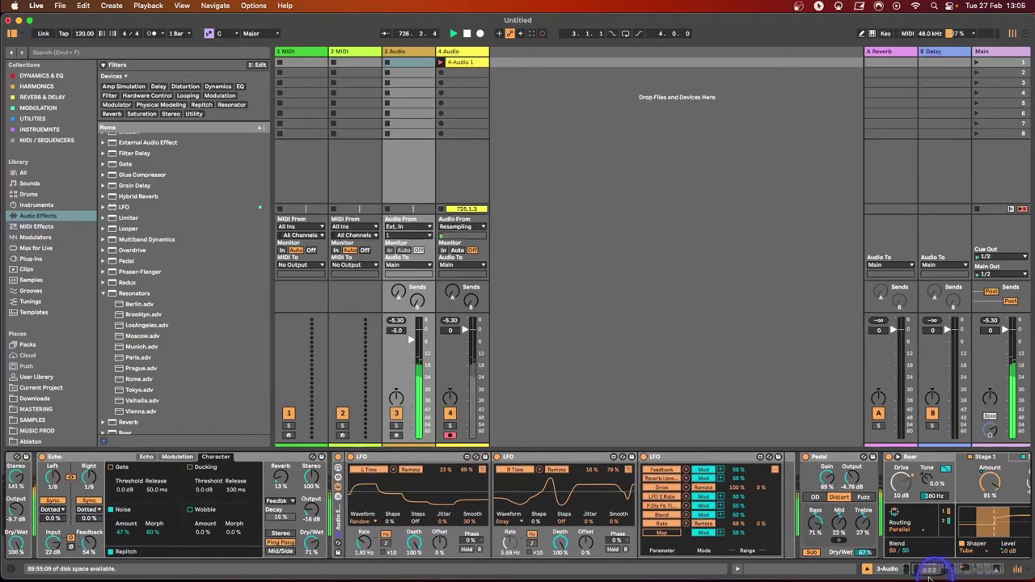
click(774, 472)
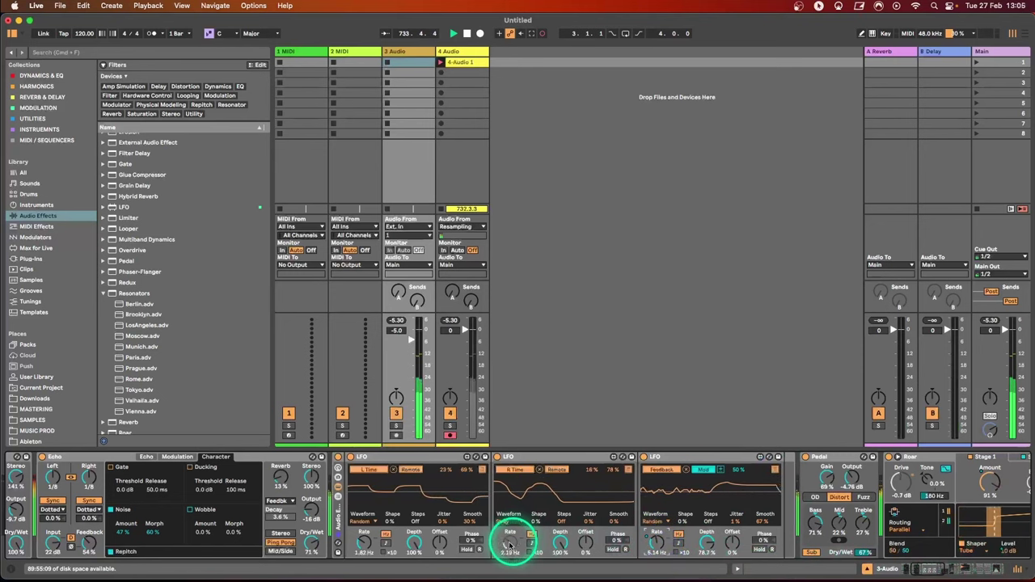
drag(363, 543, 368, 552)
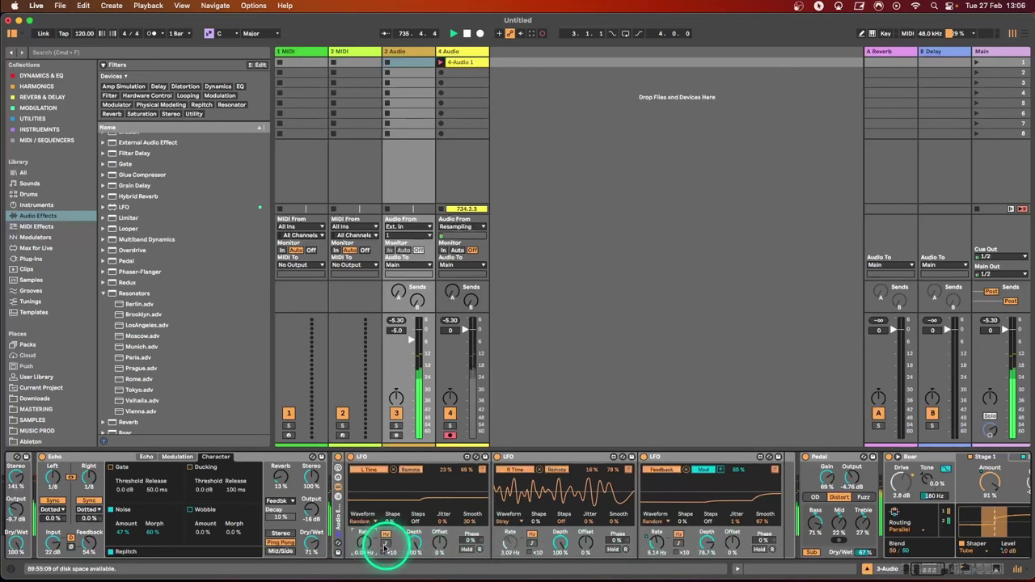
drag(371, 544, 369, 547)
drag(657, 540, 660, 559)
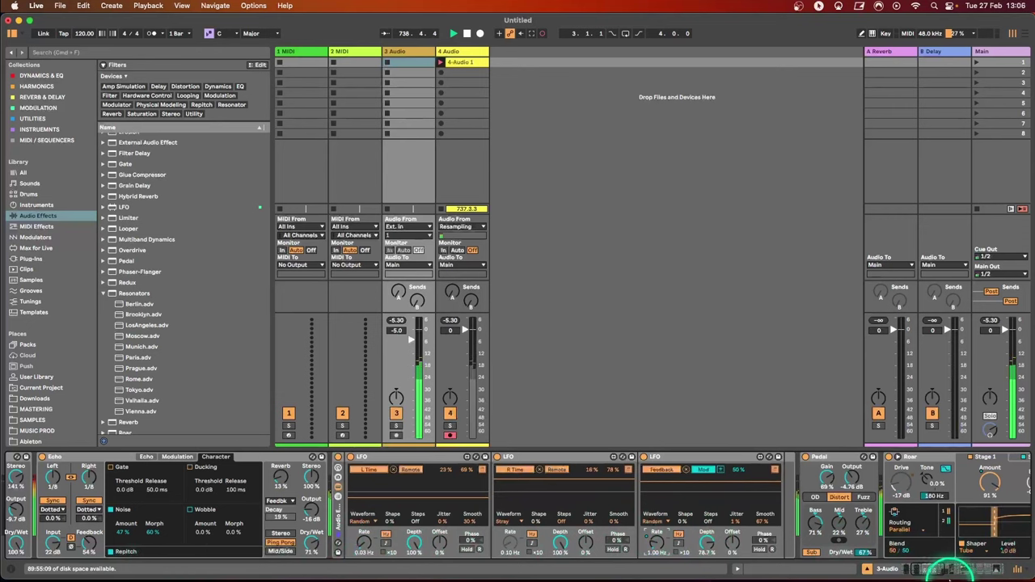
Step: Expand the third LFO's mapping list and set its range for the second LFO's Rate to 4% and 24%
drag(927, 569, 917, 569)
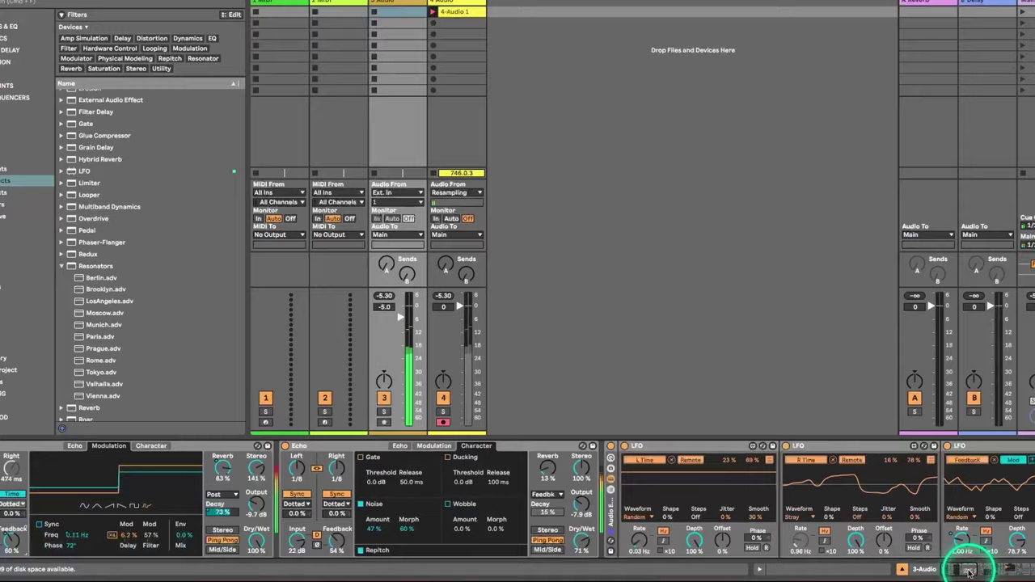
drag(970, 572, 997, 571)
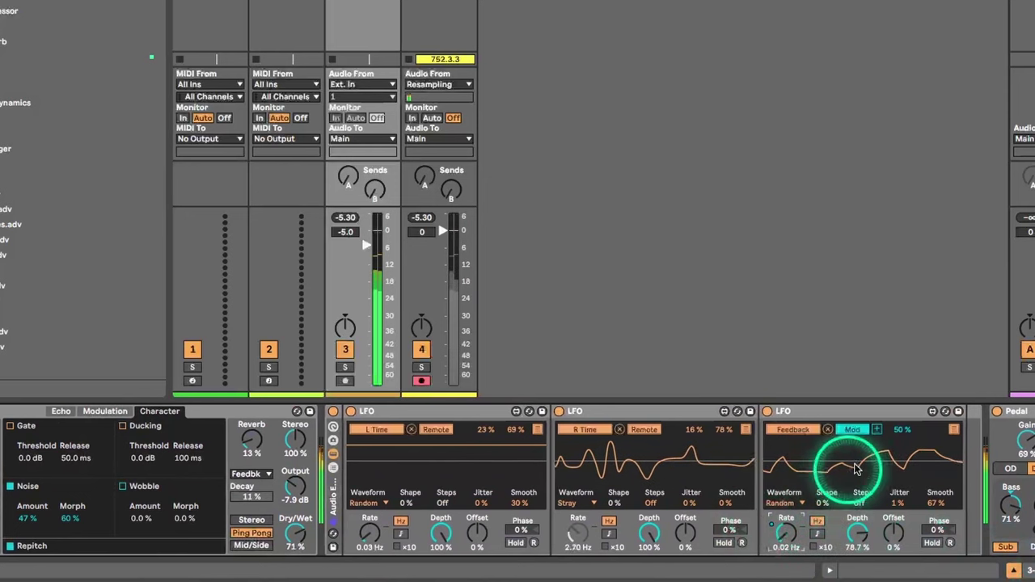
click(953, 429)
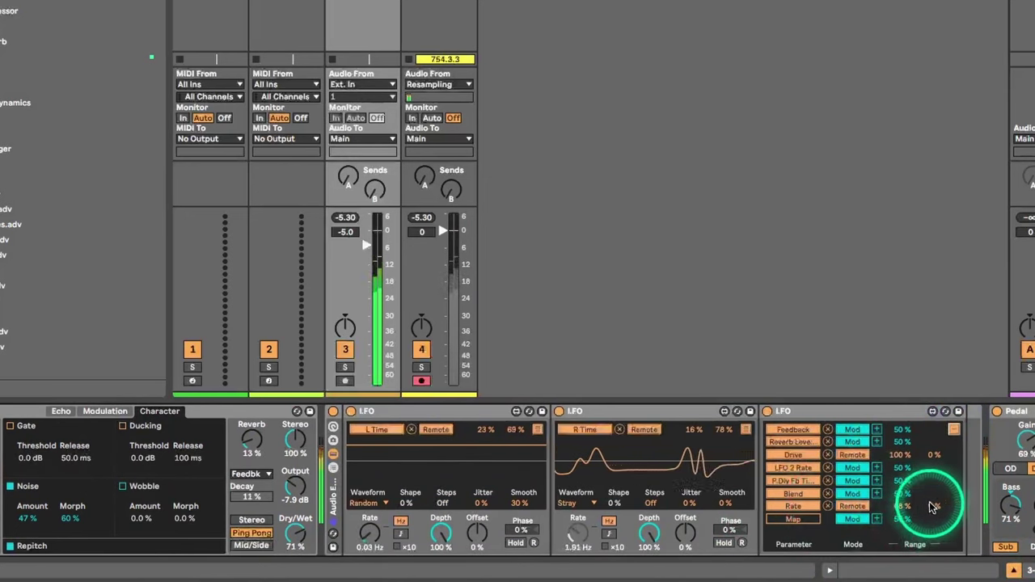
drag(940, 480, 941, 479)
mouse_move(902, 507)
mouse_down()
mouse_move(897, 524)
mouse_move(940, 519)
mouse_move(910, 505)
mouse_up()
click(932, 505)
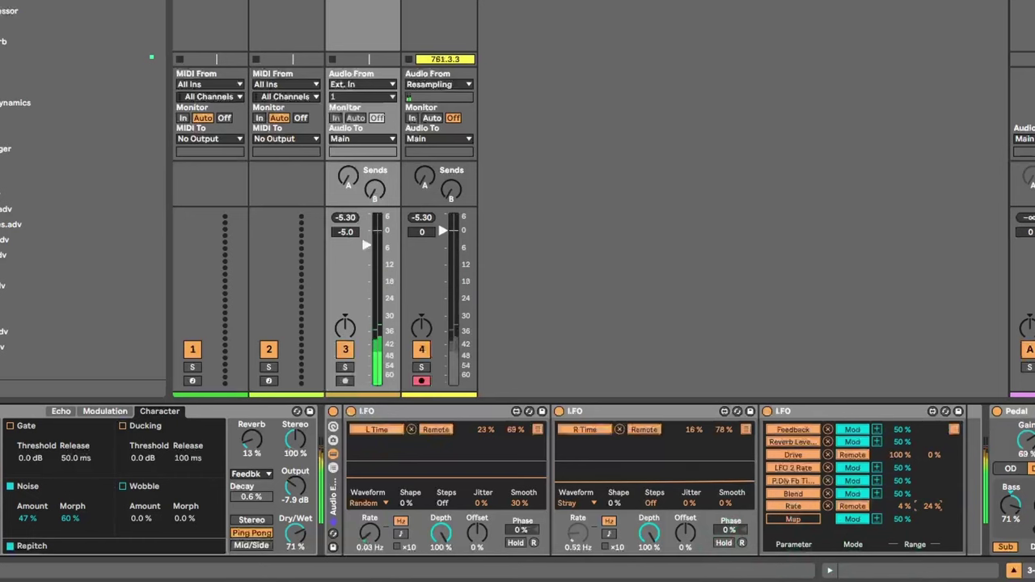
Step: Fine-tune the Gain of the Utility after the Hybrid Reverb to -6.11 dB
scroll(518, 480, right, 15)
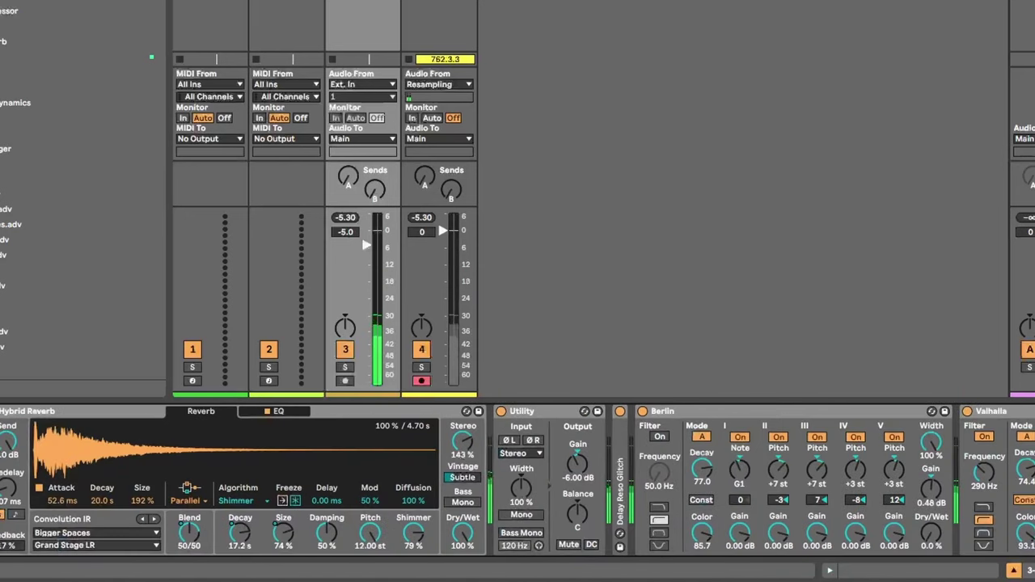
drag(585, 456, 596, 463)
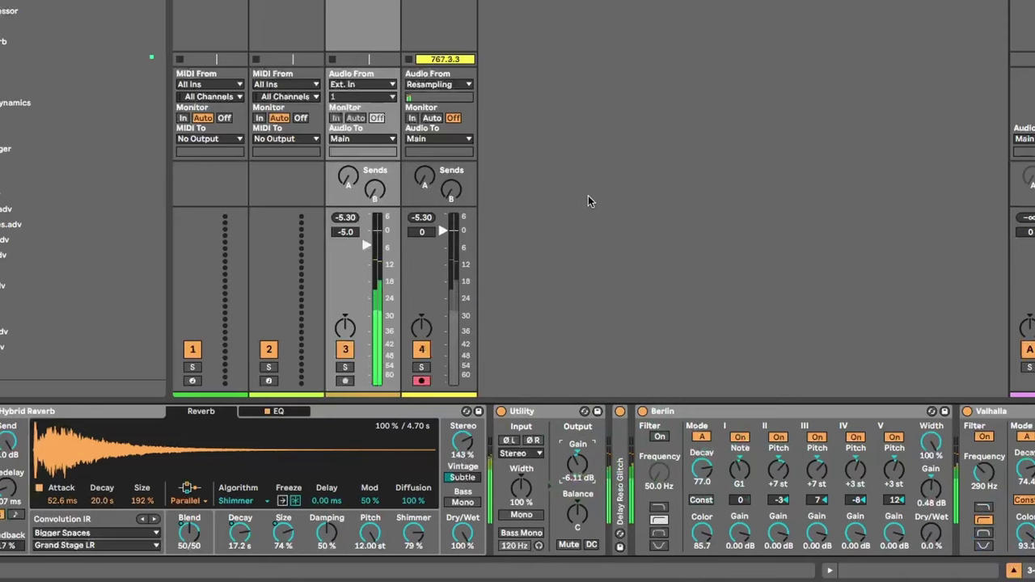
click(562, 218)
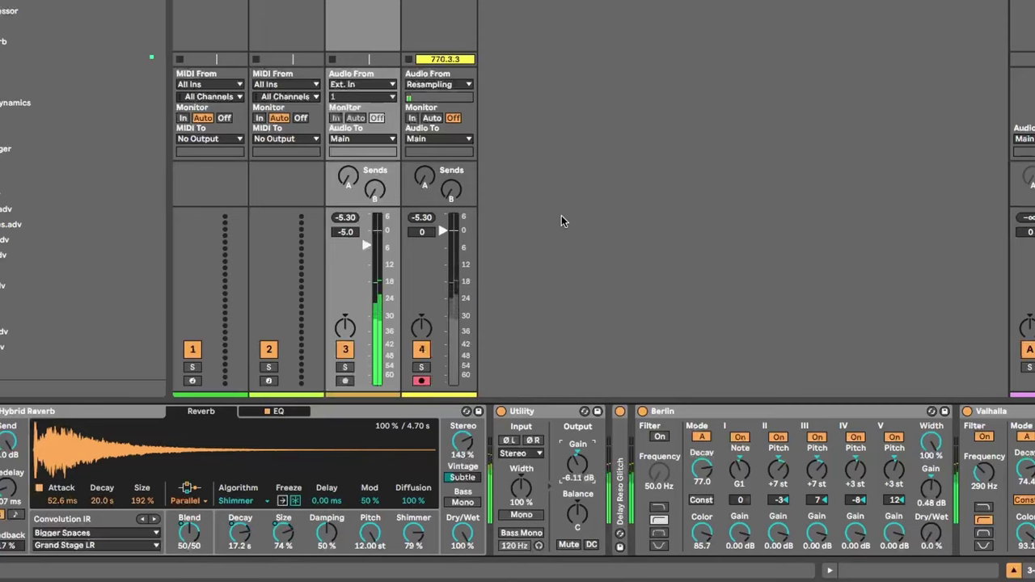
Step: Raise the Berlin resonator's Dry/Wet to 100% and lower its resonator I Note to G0
click(933, 534)
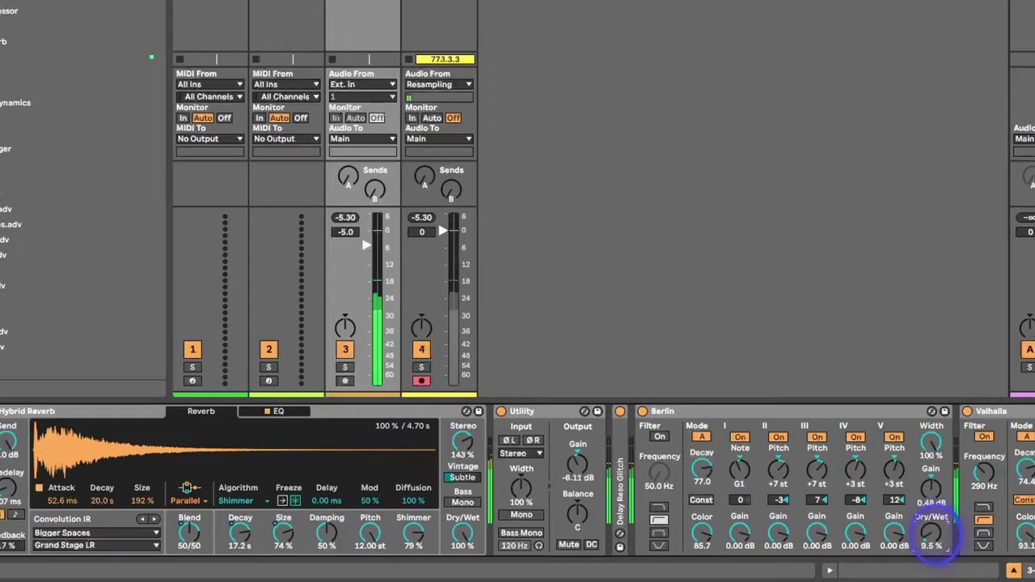
drag(932, 535, 930, 534)
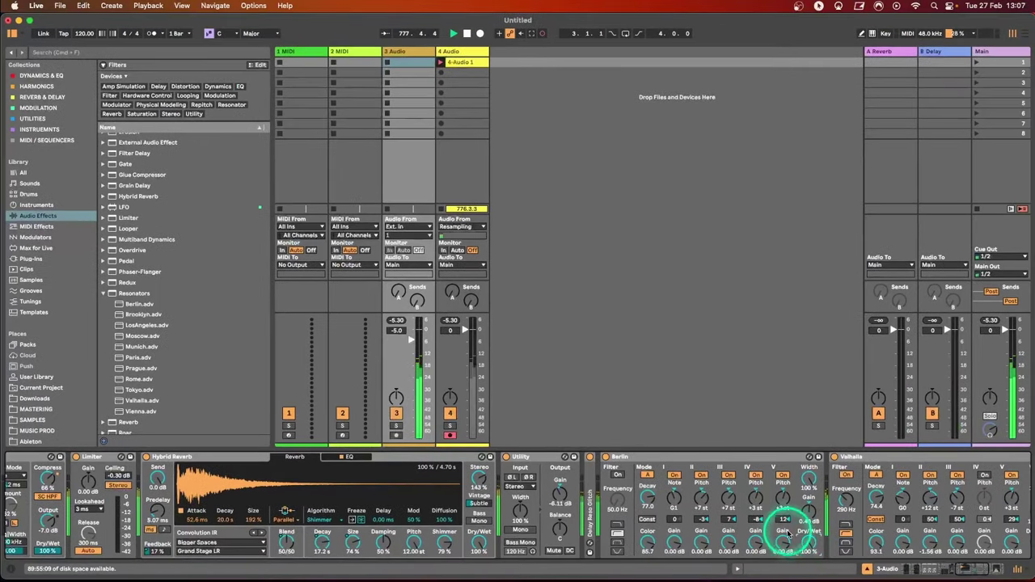
click(678, 498)
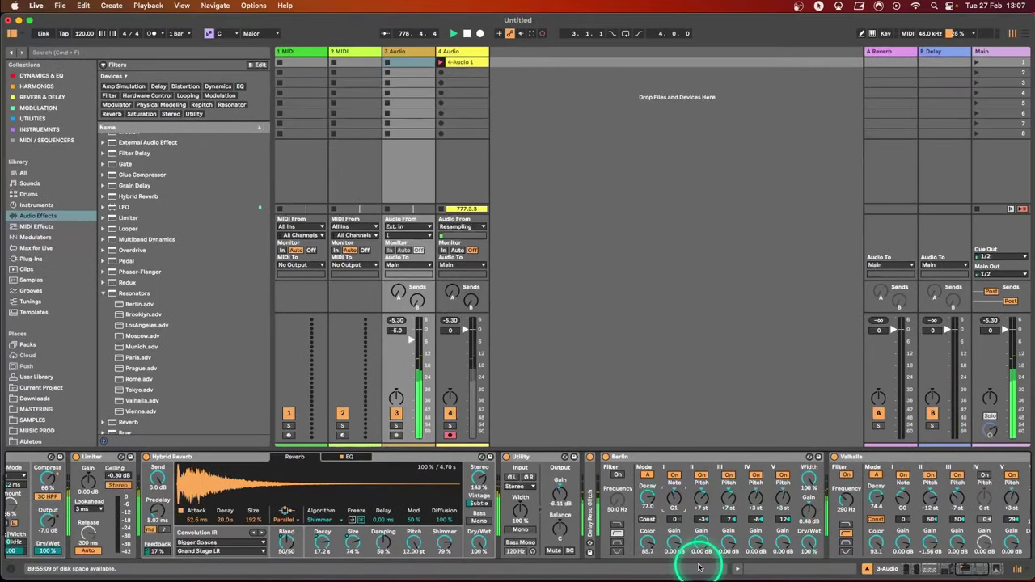
key(Down)
key(Down)
key(Down)
key(Down)
key(Down)
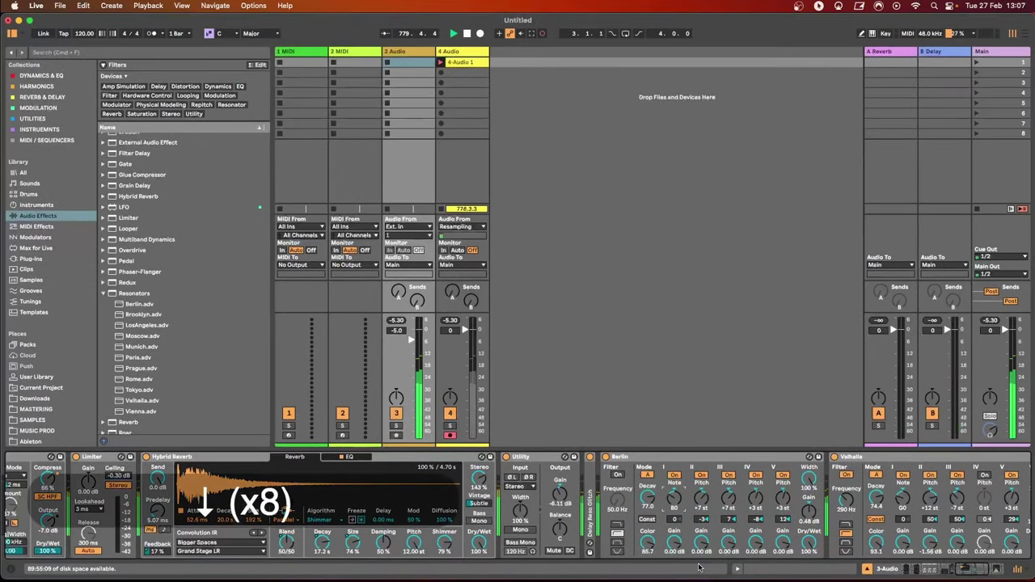
key(Down)
key(Down)
key(Down)
key(Down)
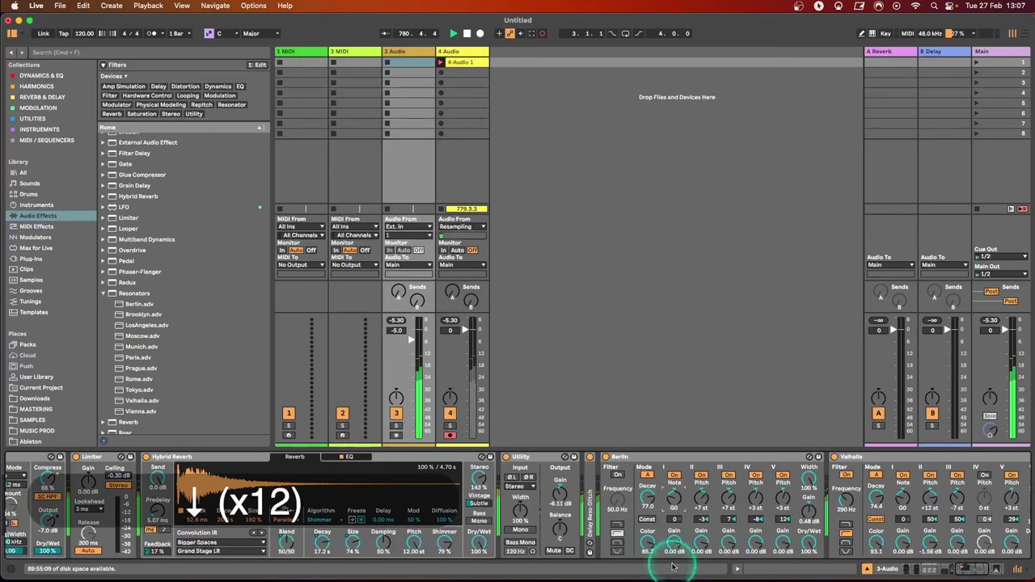
Step: Raise the Berlin resonator's resonator V Pitch to +10 st and reset the Gain of the Utility after the Hybrid Reverb to 0.00 dB
click(783, 497)
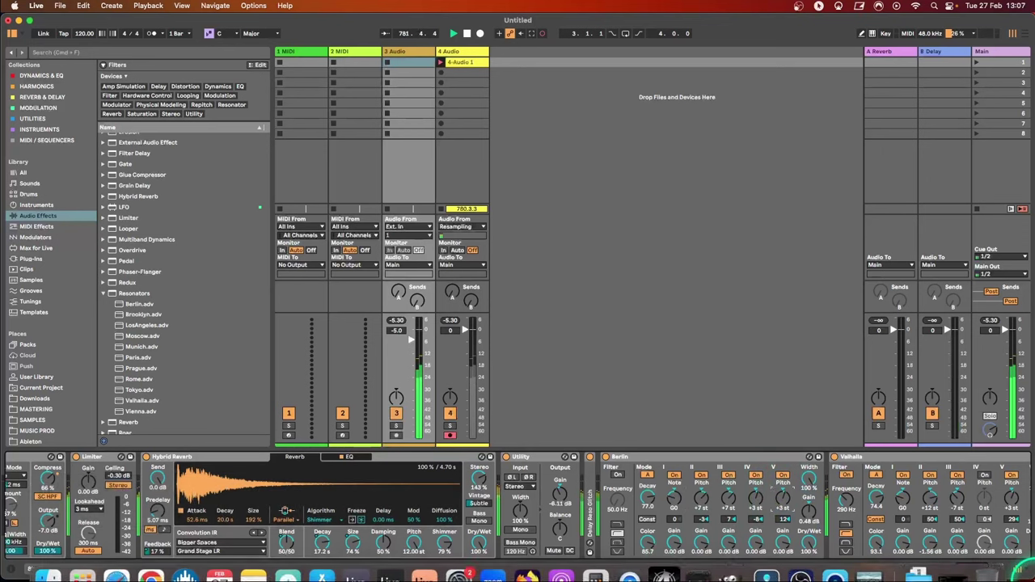
key(Up)
key(Up)
key(Up)
key(Up)
key(Up)
key(Up)
key(Up)
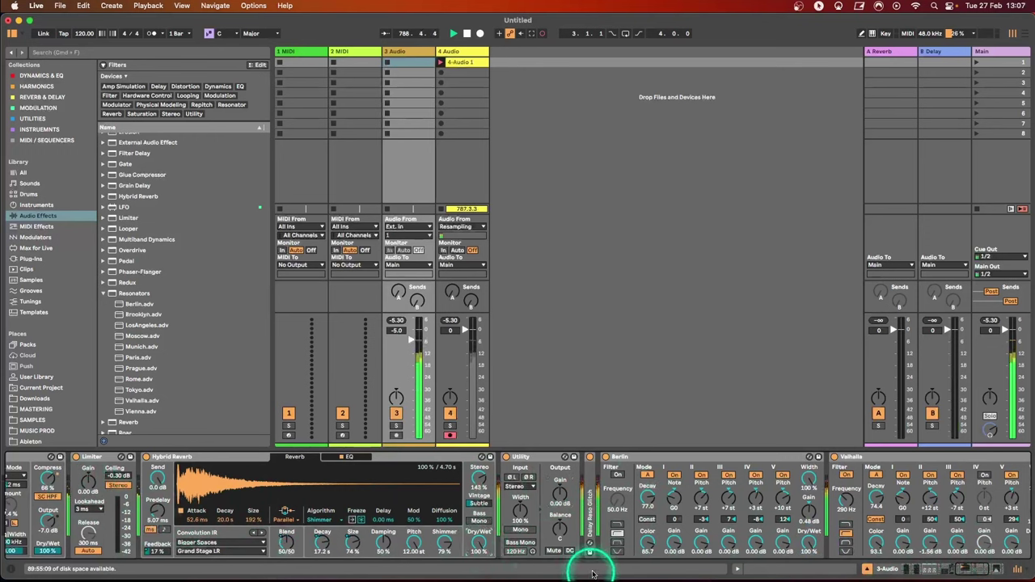
Step: Raise the Hybrid Reverb's Shimmer to 94%, Size to 90% and Decay to 41.5 s
drag(441, 542, 445, 547)
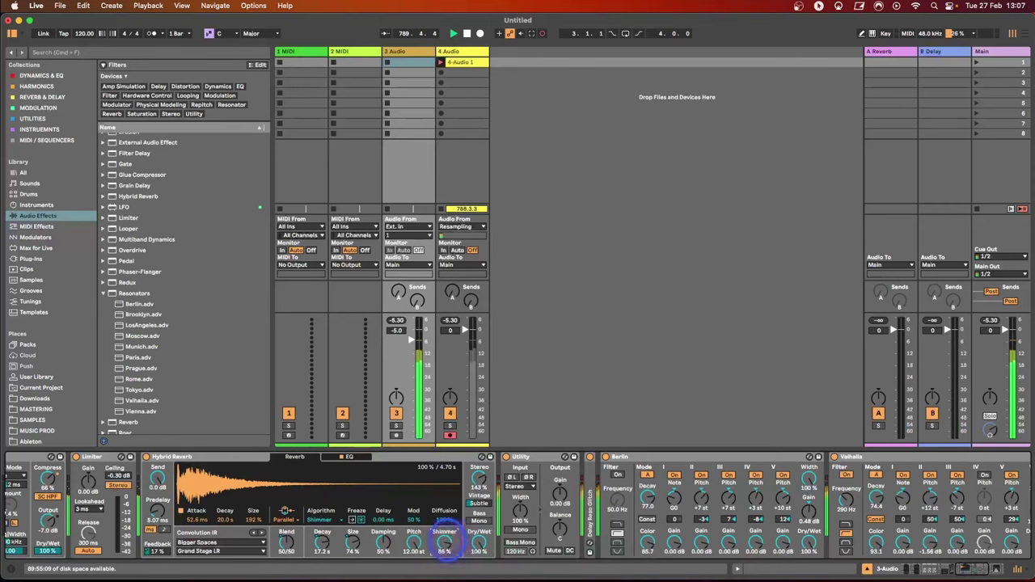
drag(351, 544, 322, 539)
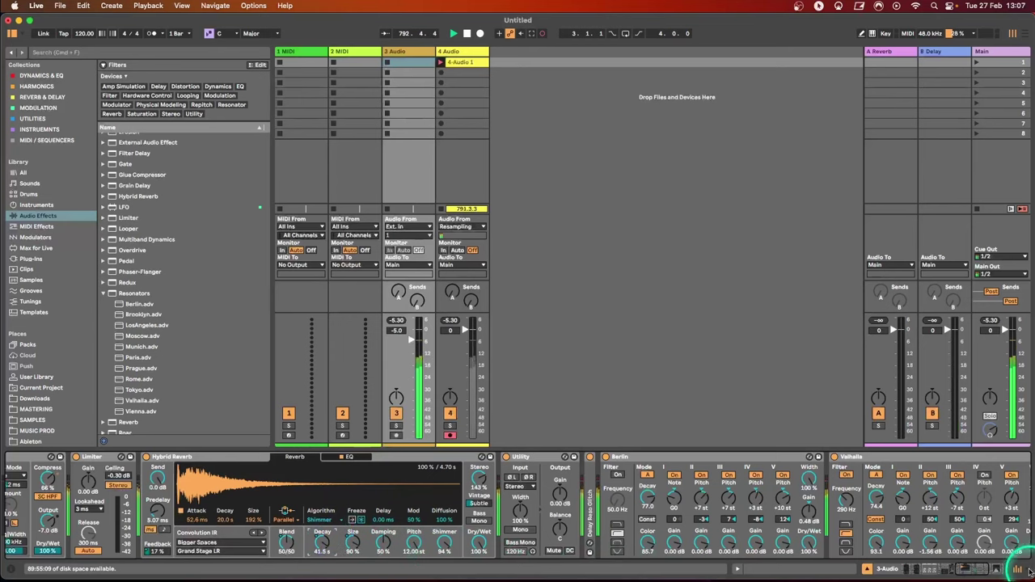
Step: Lower the Dry/Wet of the first Echo to 0%
drag(969, 571, 986, 570)
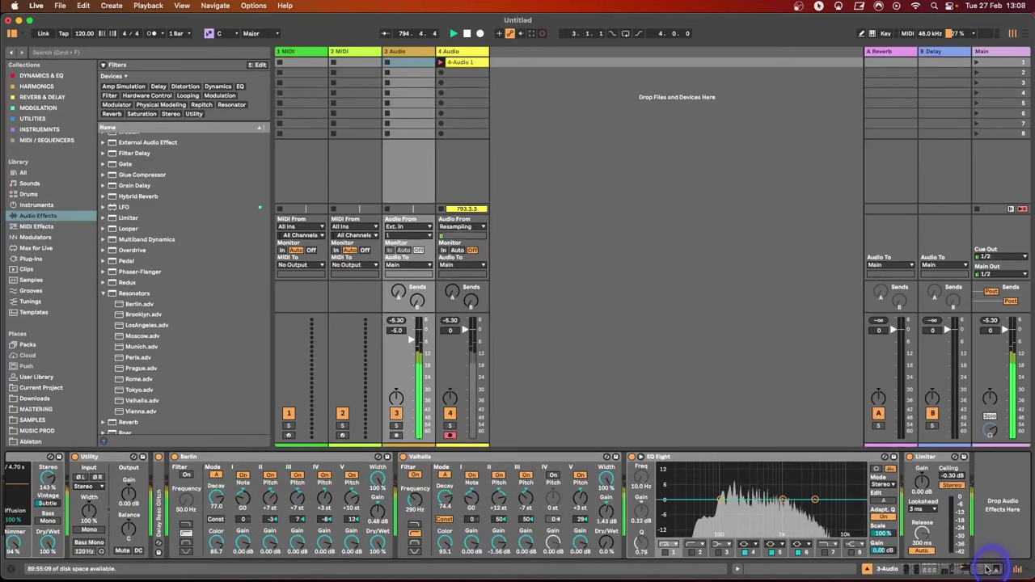
drag(988, 570, 925, 569)
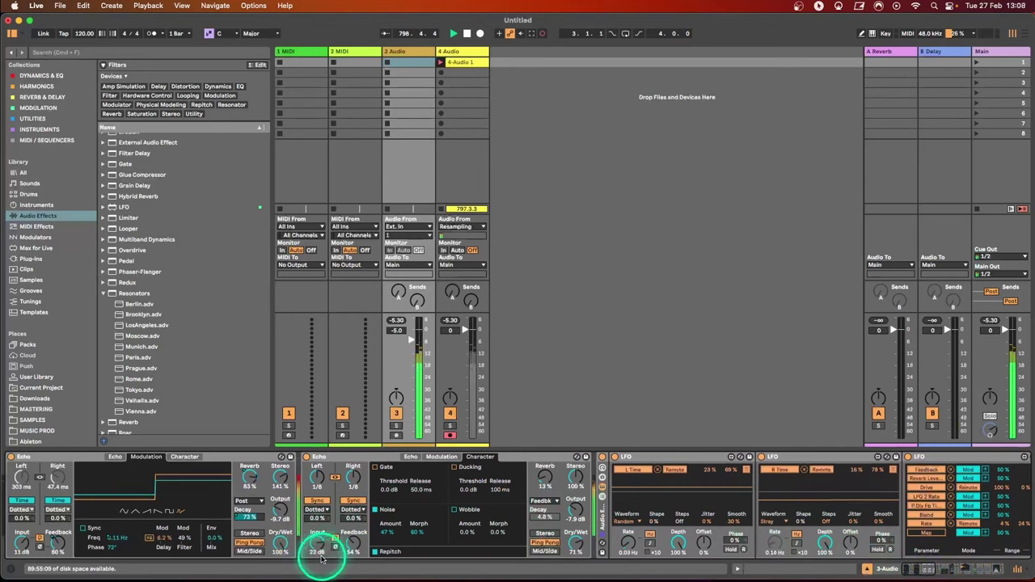
drag(281, 540, 281, 543)
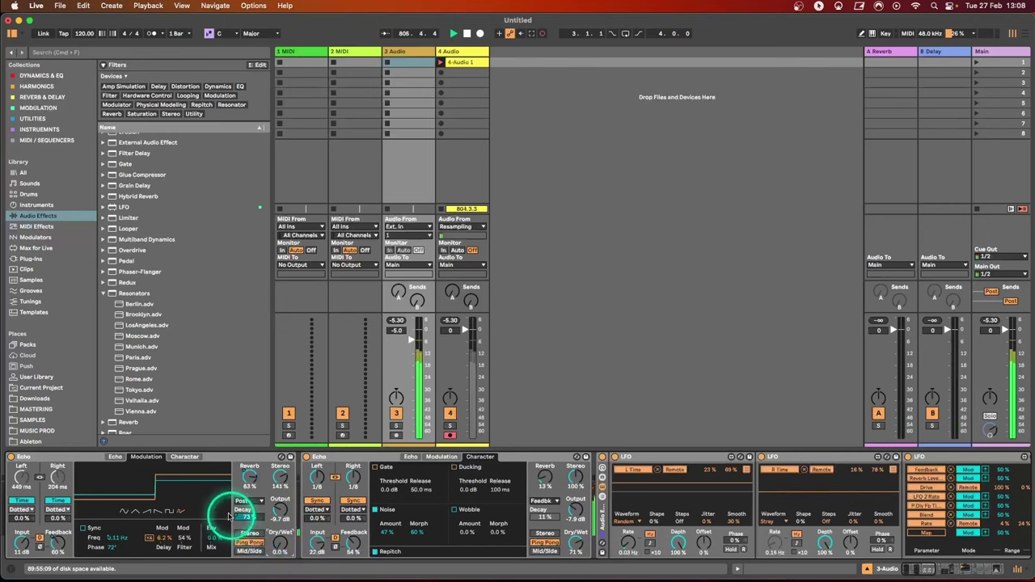
click(576, 548)
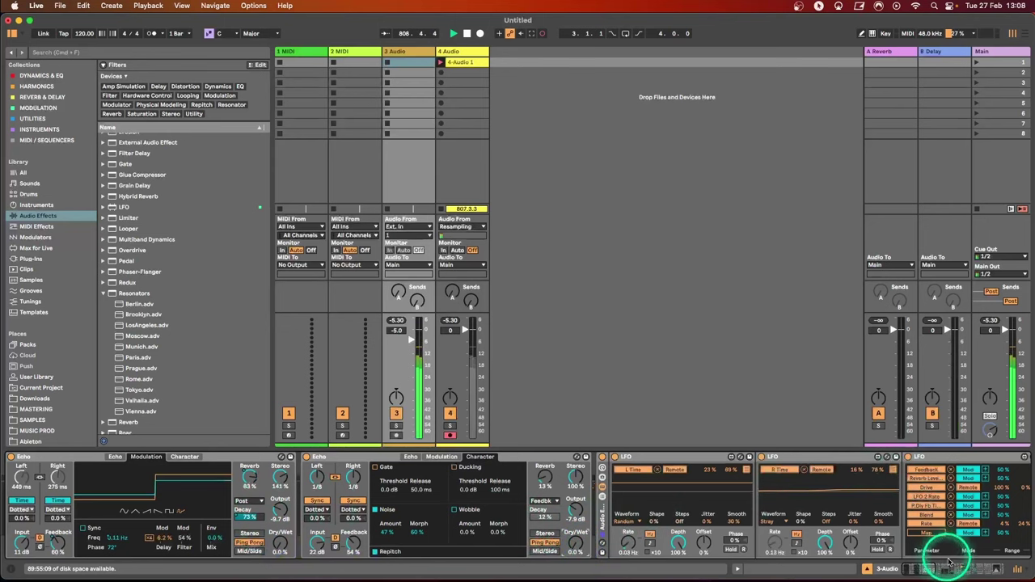
drag(926, 574, 982, 575)
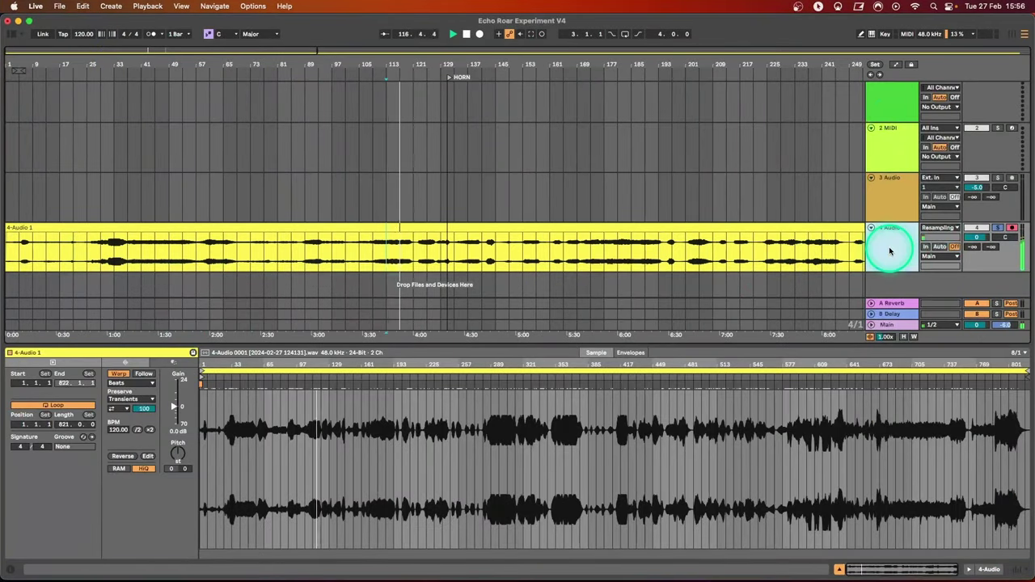
Step: Add audio tracks below the resampled recording and name them AMBIENCE, MID, HI, LOW, FX and SYNTH
click(884, 180)
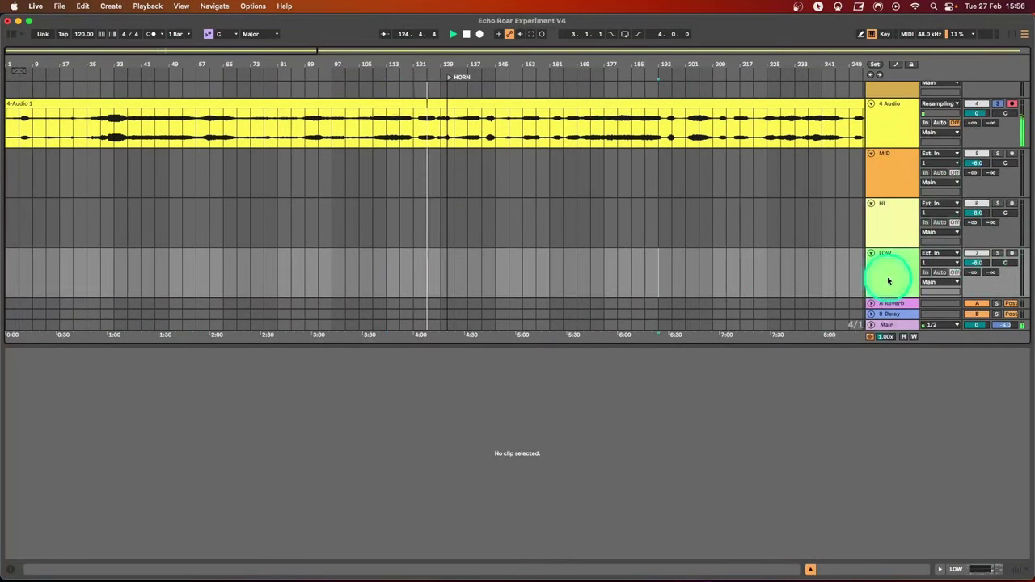
key(super+f)
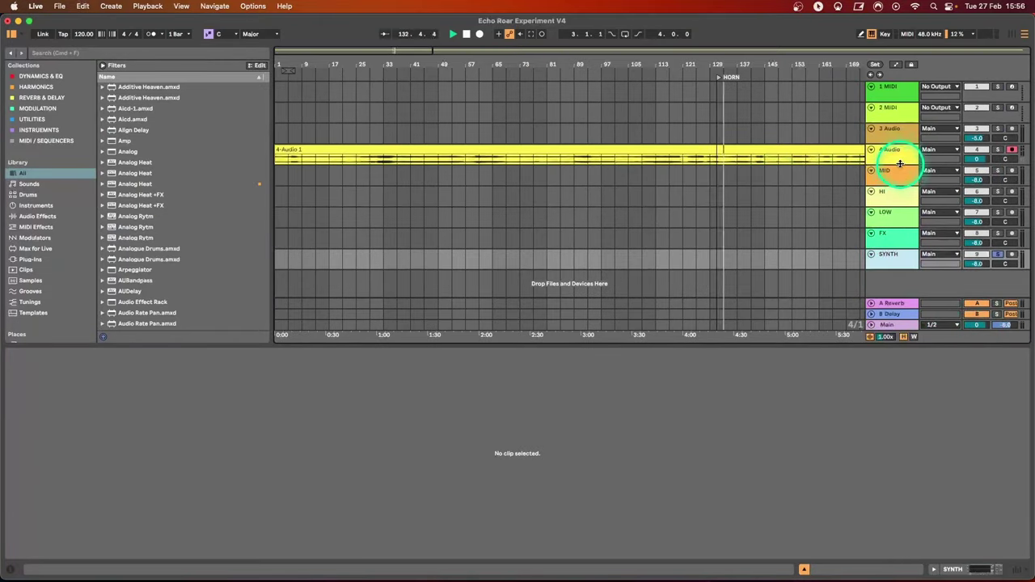
click(295, 194)
key(super+t)
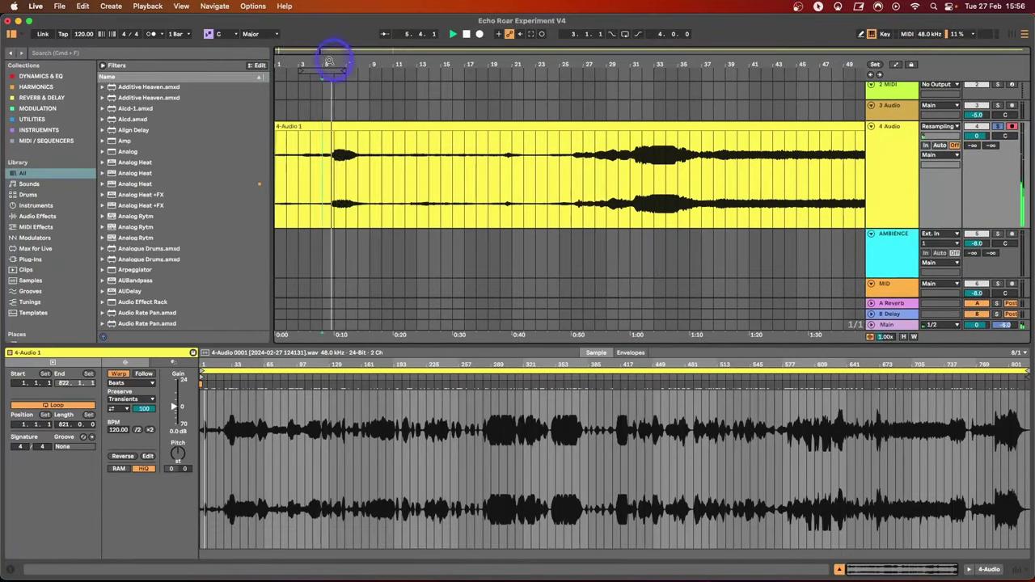
Step: Hide the clip detail view and move cut segments of the recording onto the AMBIENCE, LOW, MID, HI, FX and SYNTH tracks
key(alt+super+3)
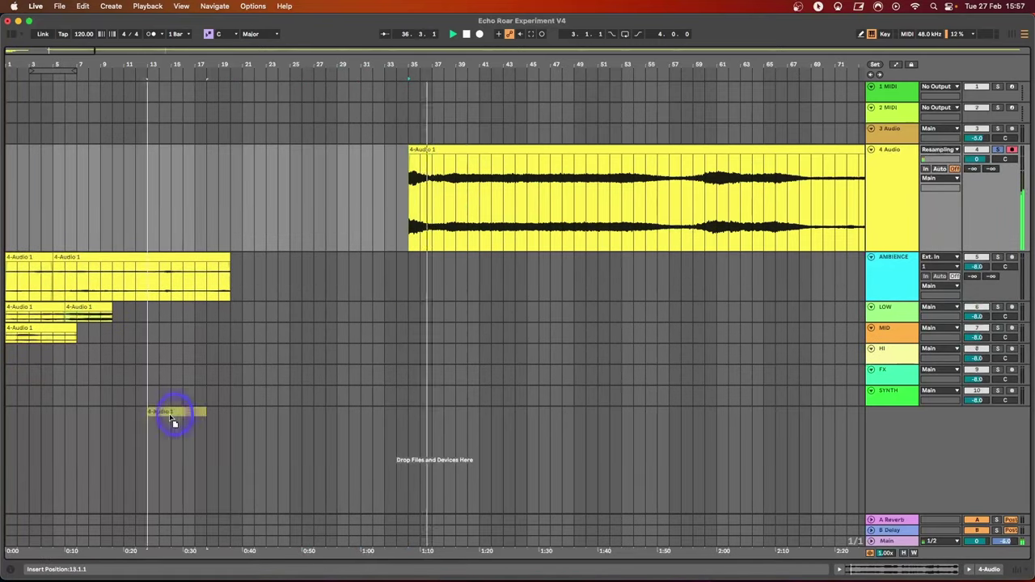
click(473, 187)
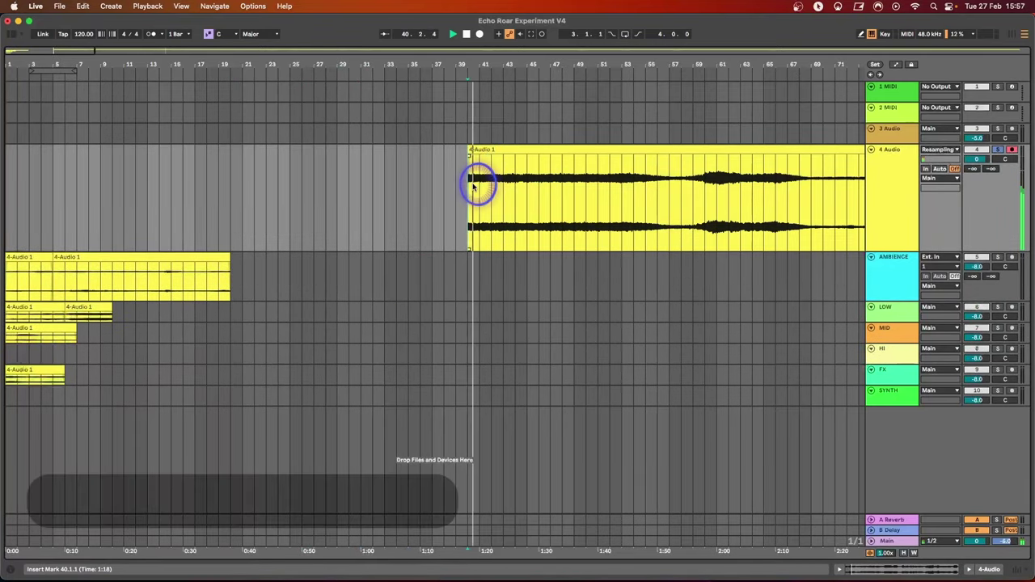
drag(473, 187, 397, 324)
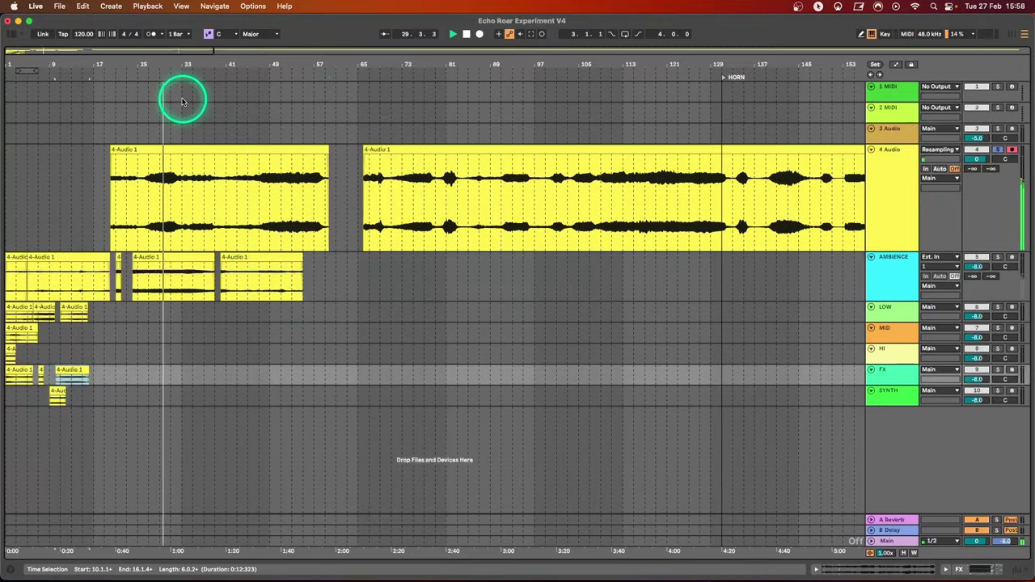
click(148, 197)
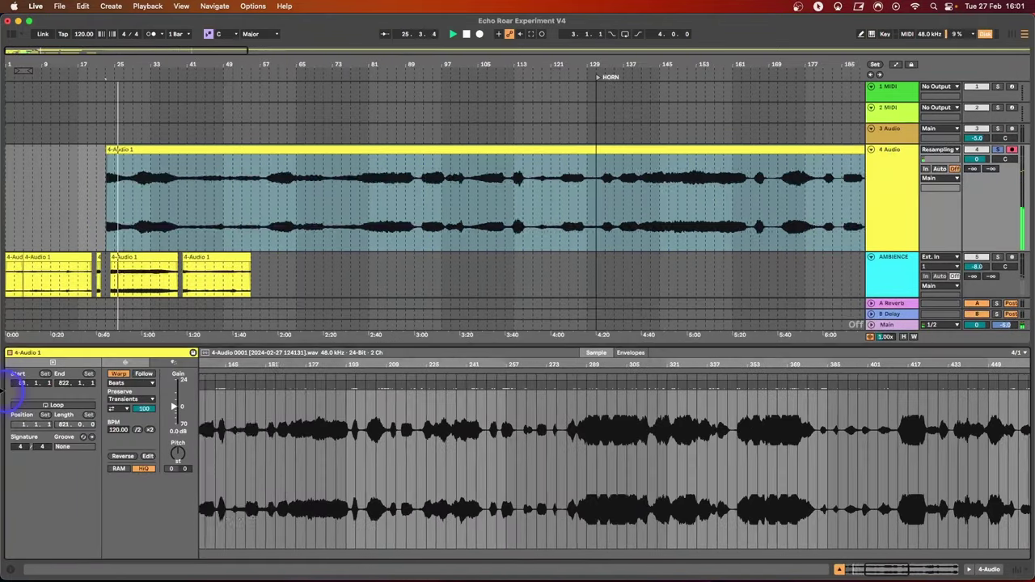
Step: Copy short passages of the recording up to the HORN marker and paste them onto the category tracks
click(375, 195)
key(super+c)
scroll(178, 221, down, 5)
mouse_move(555, 196)
mouse_down()
mouse_move(615, 196)
mouse_move(600, 196)
mouse_up()
click(178, 221)
key(super+v)
scroll(526, 197, up, 5)
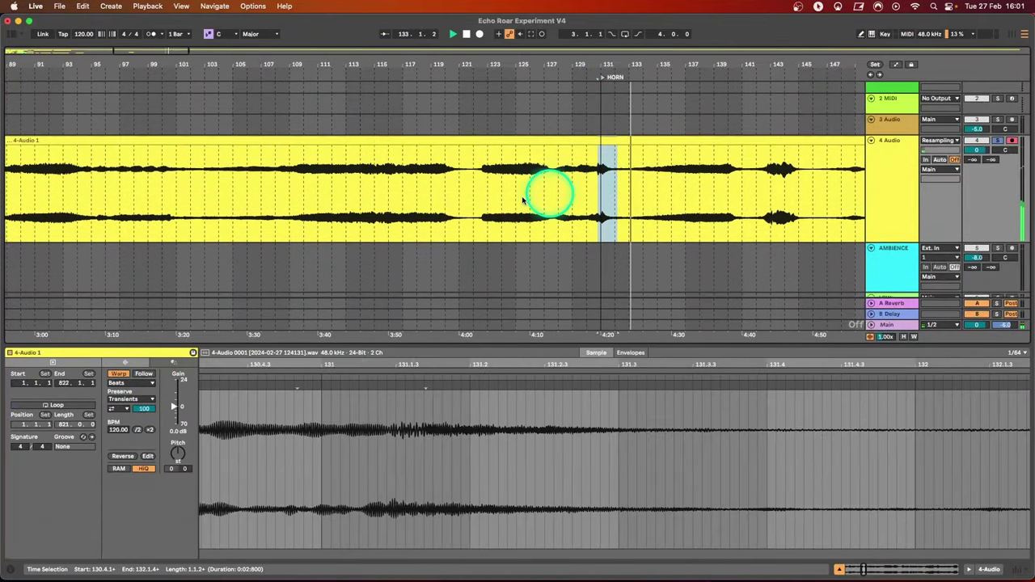
scroll(24, 244, down, 5)
click(24, 244)
key(super+v)
Step: Cut the roughly eight-bar passage after the HORN marker from the recording and paste it onto the FX track at about bar 94
scroll(509, 208, up, 3)
drag(626, 154, 739, 155)
key(super+x)
key(super+v)
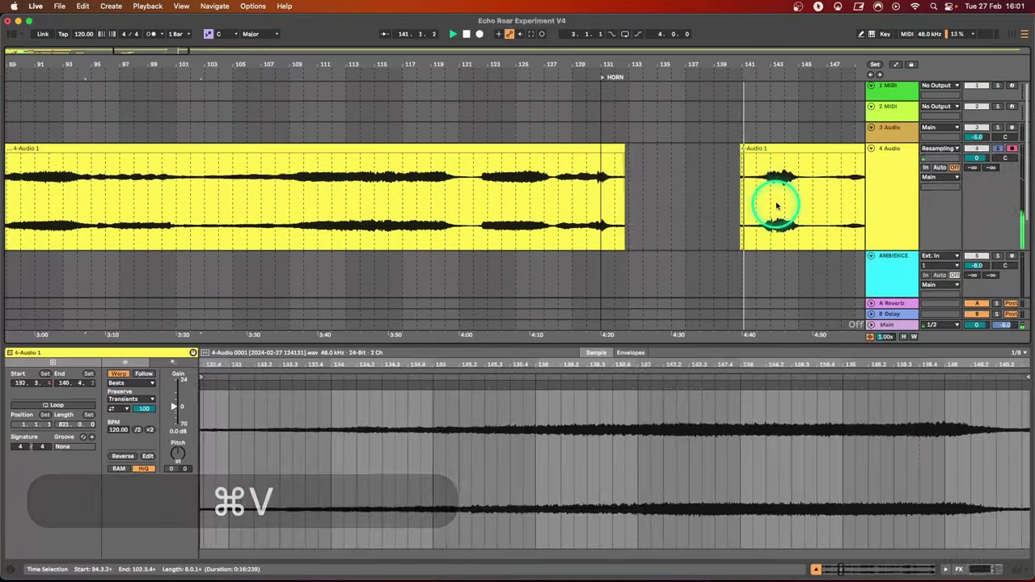
Step: Audition the remaining recording after the HORN marker for usable passages
key(space)
click(807, 51)
drag(807, 52, 807, 16)
key(space)
scroll(167, 132, down, 4)
scroll(166, 132, up, 3)
drag(317, 164, 304, 164)
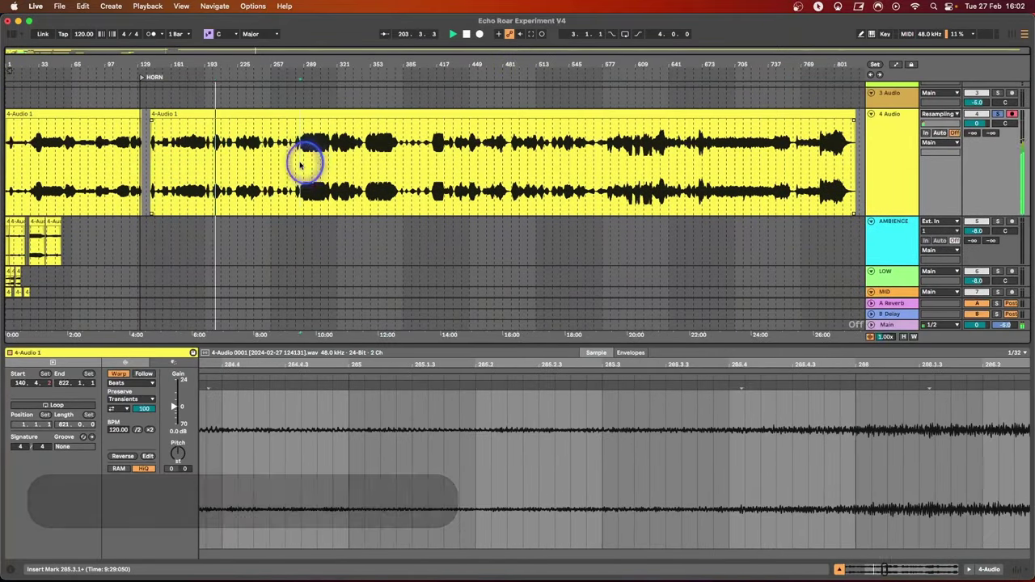
key(space)
key(space)
Step: Enlarge the arrangement area and audition the recording from about bar 250
drag(906, 346, 906, 579)
key(plus)
click(367, 156)
key(space)
key(space)
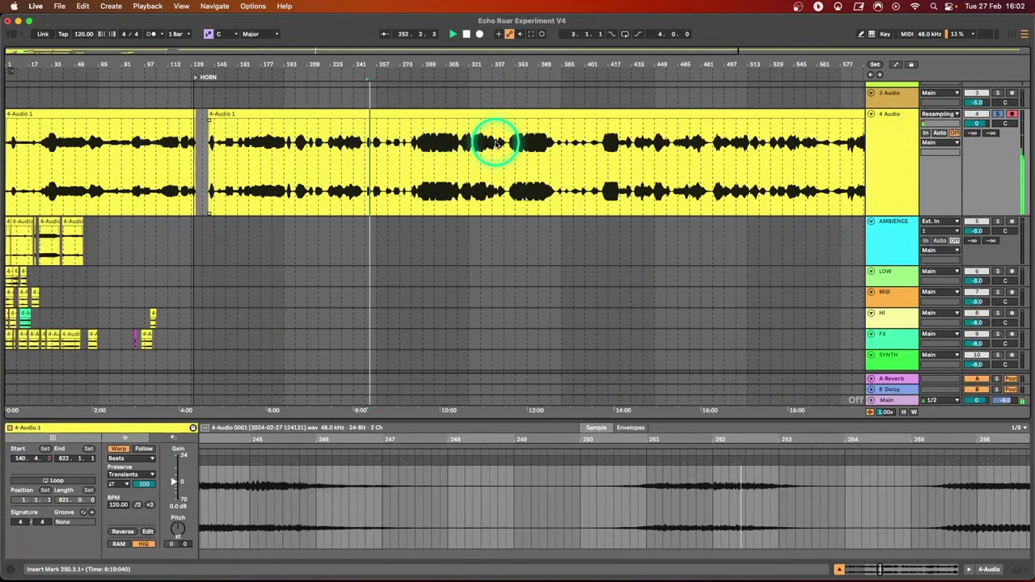
Step: Select the passage around bars 242 to 272 and audition the louder sections further along the recording
drag(554, 153, 670, 154)
drag(358, 155, 401, 155)
click(609, 71)
click(892, 138)
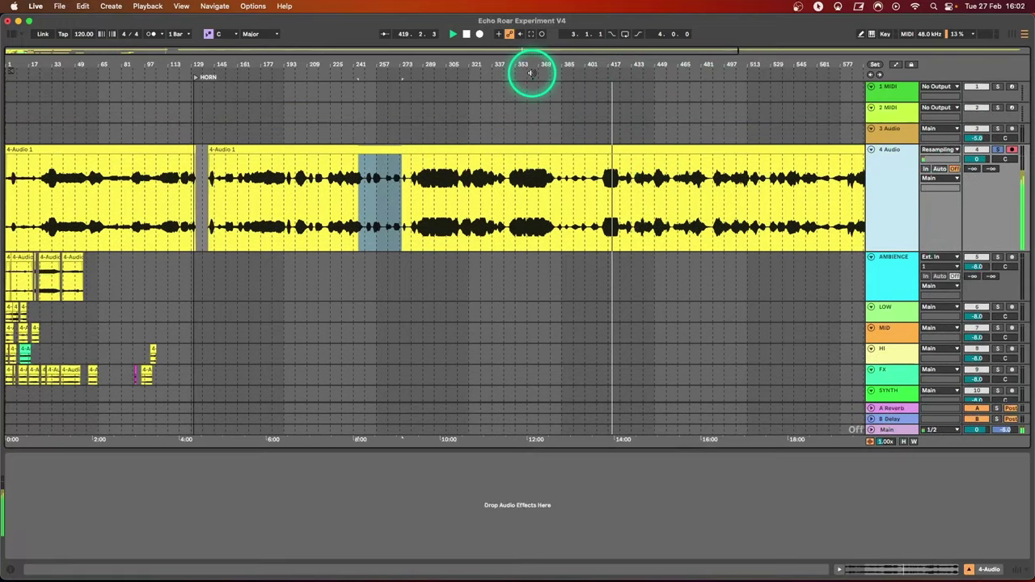
click(531, 72)
click(511, 72)
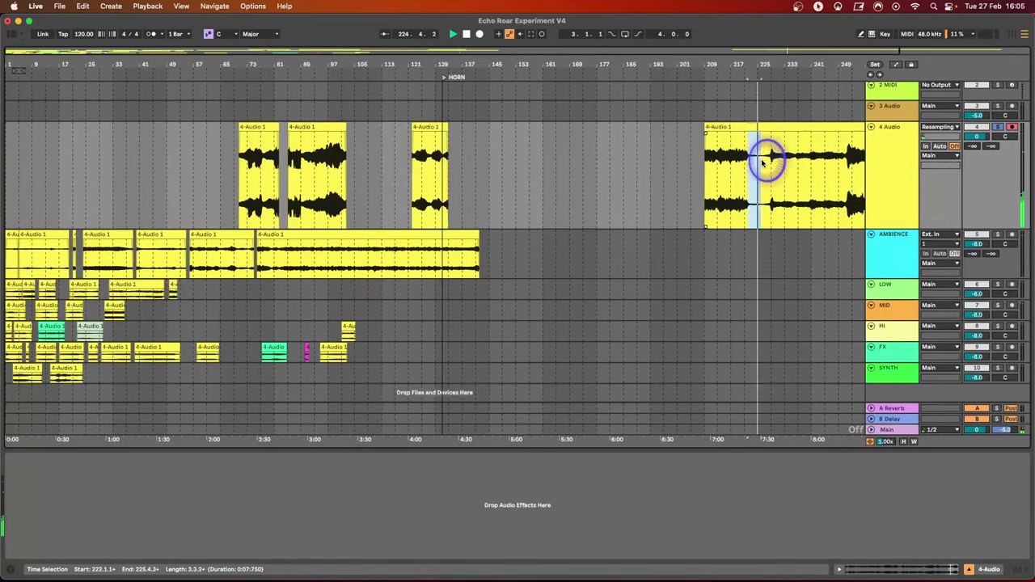
Step: Audition the recording after about bar 222 and move a selected passage onto the SYNTH track
click(833, 79)
scroll(843, 79, right, 5)
click(730, 76)
drag(725, 157, 798, 158)
drag(760, 129, 58, 368)
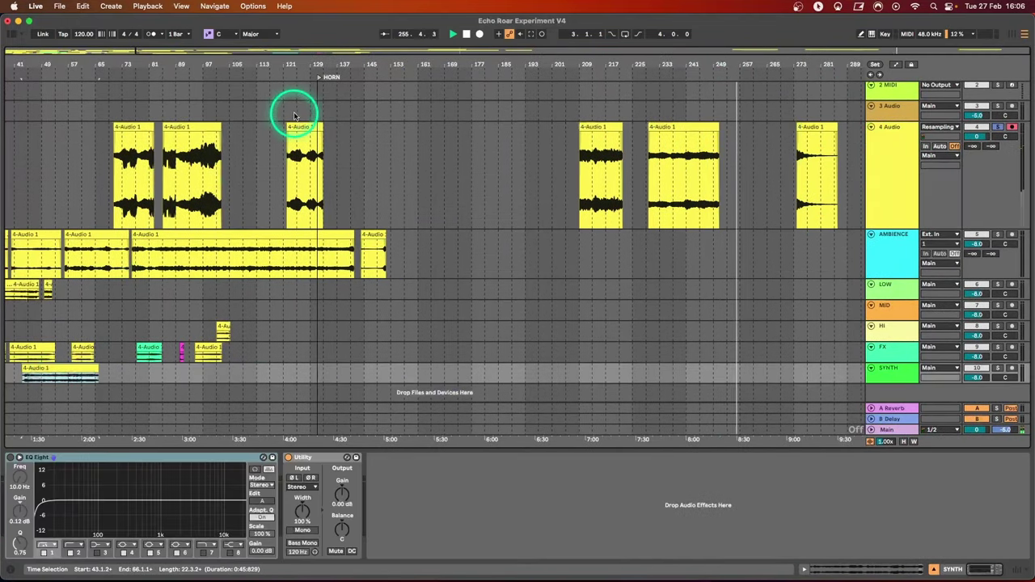
Step: Delete all the leftover recording clips from the 4 Audio track
drag(115, 66, 116, 54)
drag(861, 138, 202, 153)
key(Delete)
key(Tab)
key(Tab)
Step: Copy the second AMBIENCE clip to the start of the 3 Audio track
click(253, 245)
drag(31, 234, 19, 120)
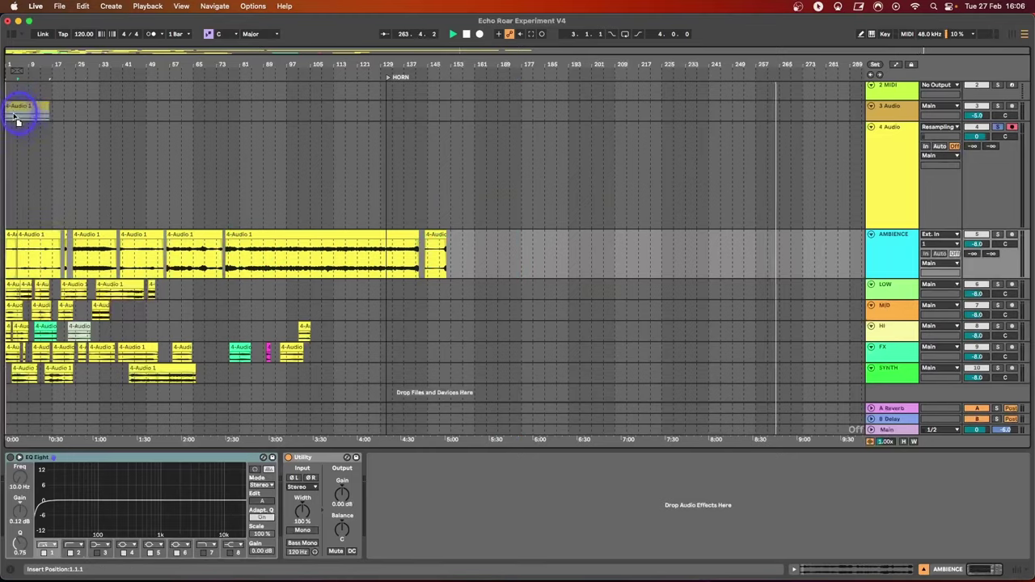
click(37, 235)
Step: Copy the recoloured HI and FX clips from the arrangement into their tracks' Session slots
click(926, 327)
click(188, 319)
key(Tab)
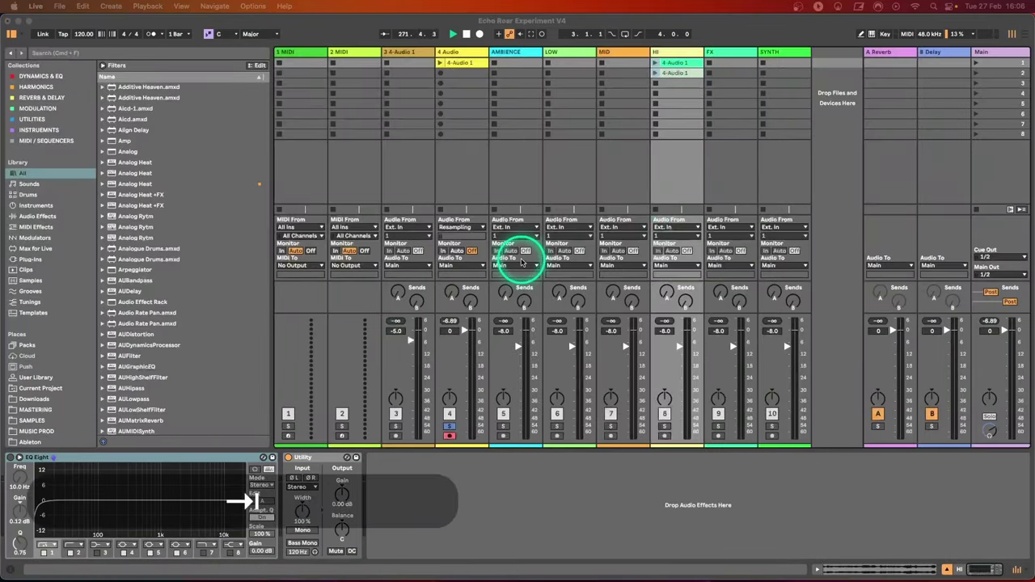
key(Tab)
drag(217, 353, 273, 353)
key(Tab)
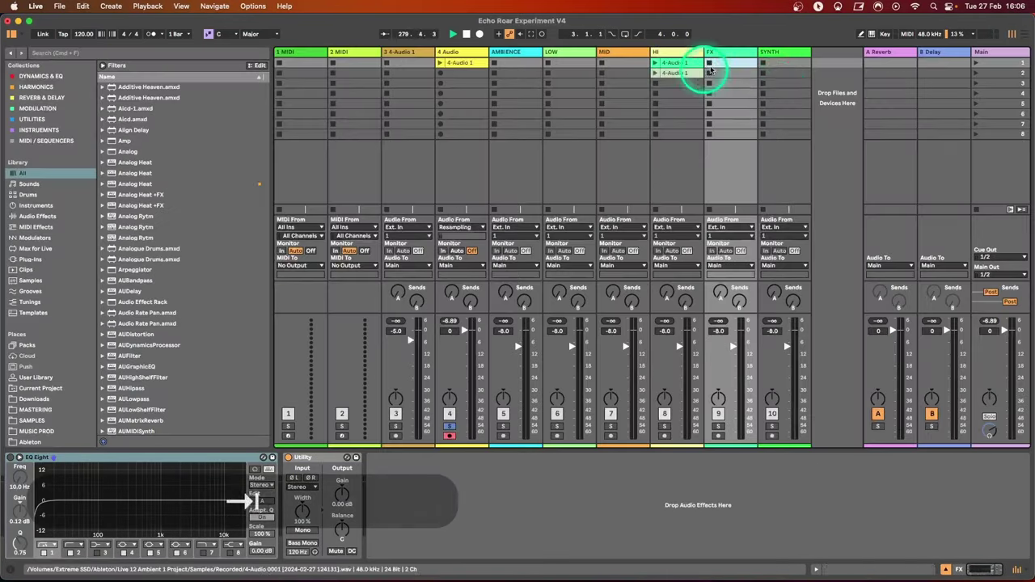
key(Tab)
Step: Enlarge and solo the LOW track and audition its clips for a sample
drag(15, 47, 15, 81)
click(283, 293)
key(space)
key(space)
key(alt+plus)
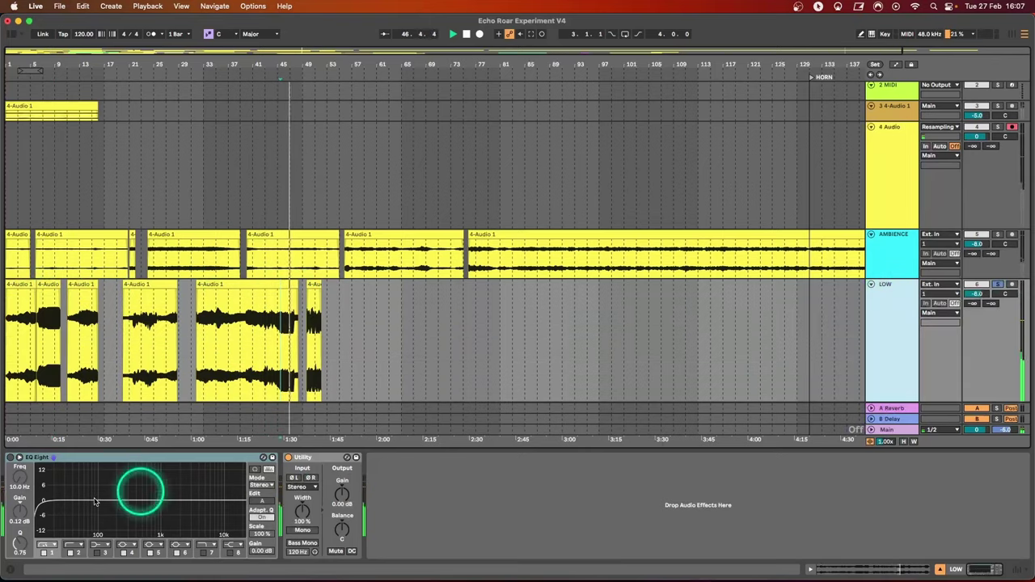
Step: Isolate the short slice of the LOW clip at bar 40 and load it as a sampler instrument on the first MIDI track
click(216, 333)
key(space)
key(space)
drag(217, 65, 237, 147)
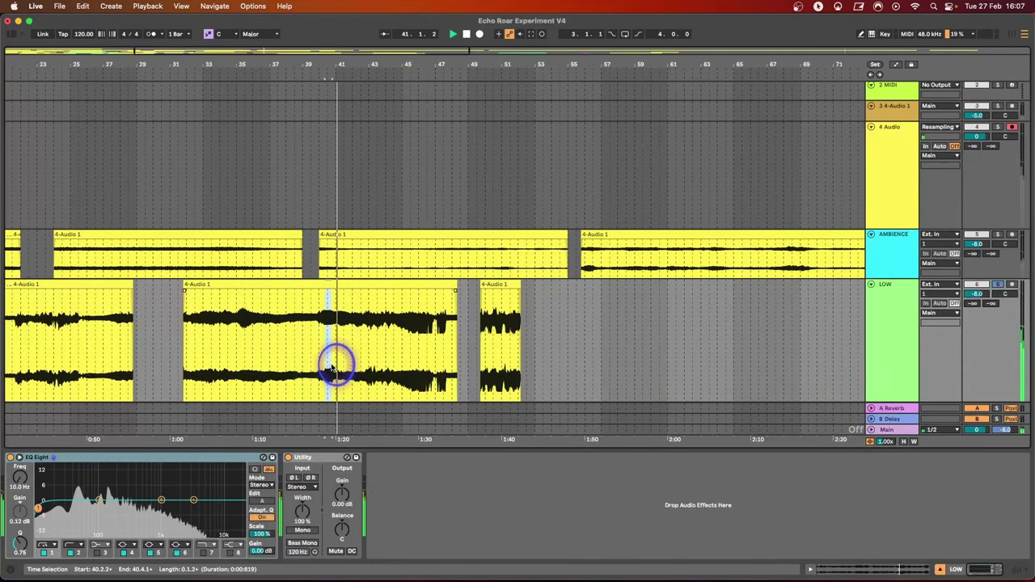
key(Tab)
drag(360, 107, 305, 485)
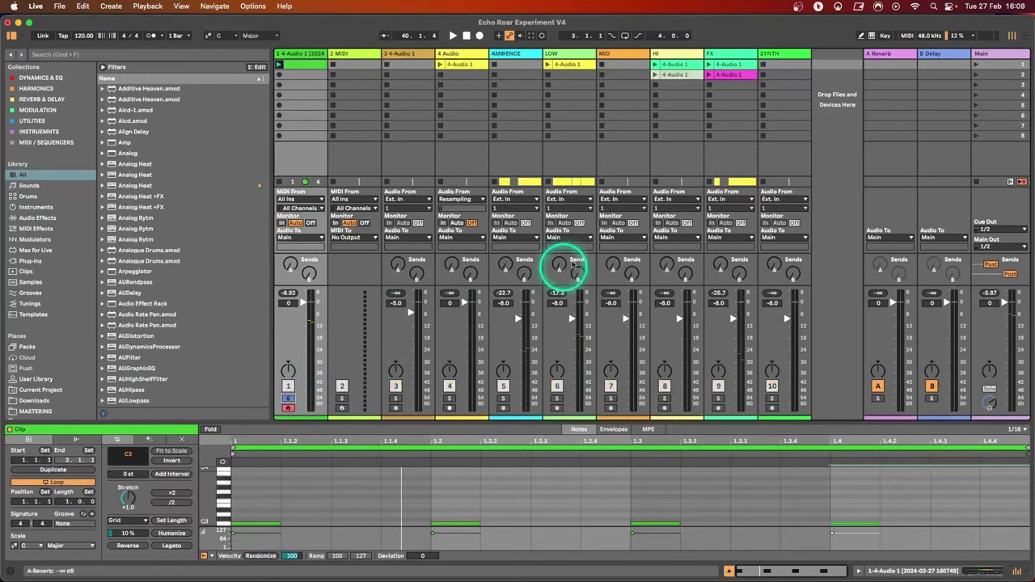
Step: Group the tracks from 4 Audio through SYNTH and fold the group
click(474, 63)
key(super+g)
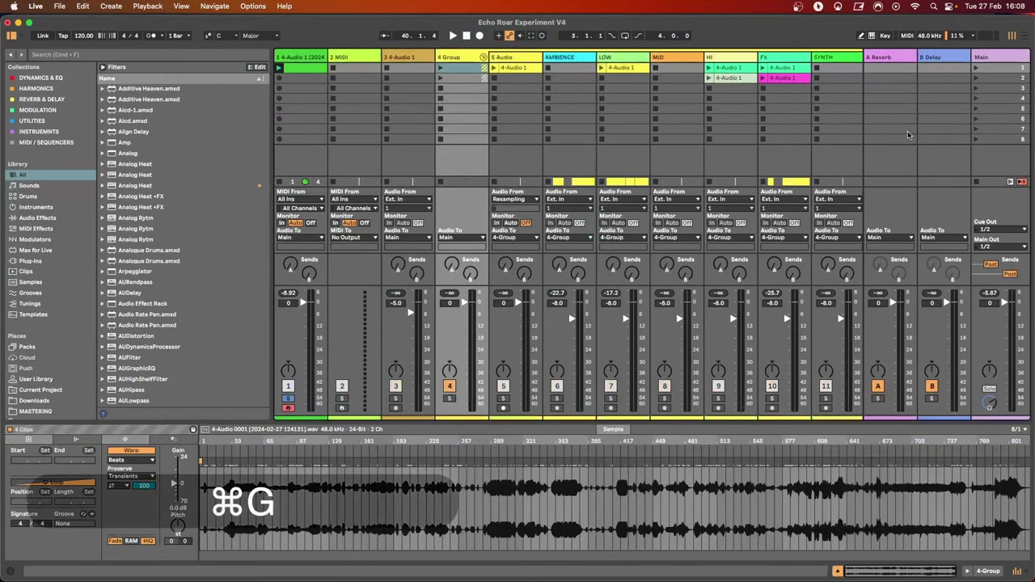
key(Tab)
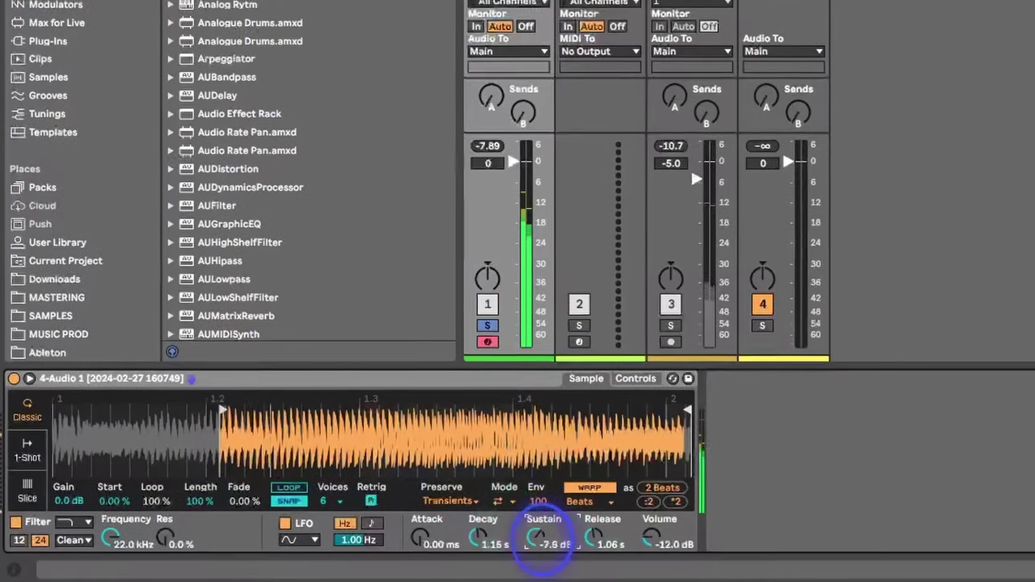
Step: Set the sampler instrument's Sustain to -16 dB and Release to 4.00 s
drag(545, 547, 593, 537)
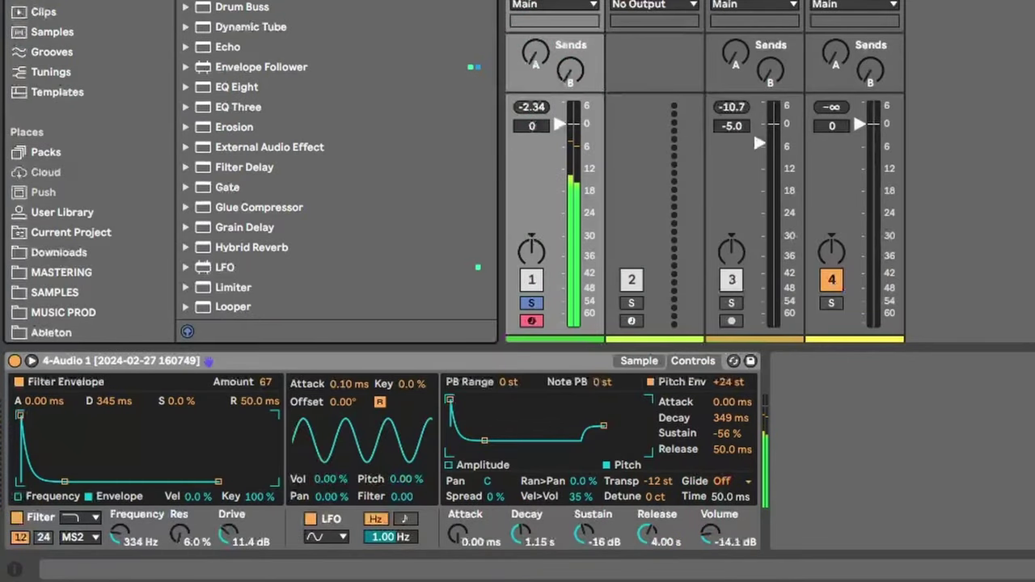
click(396, 555)
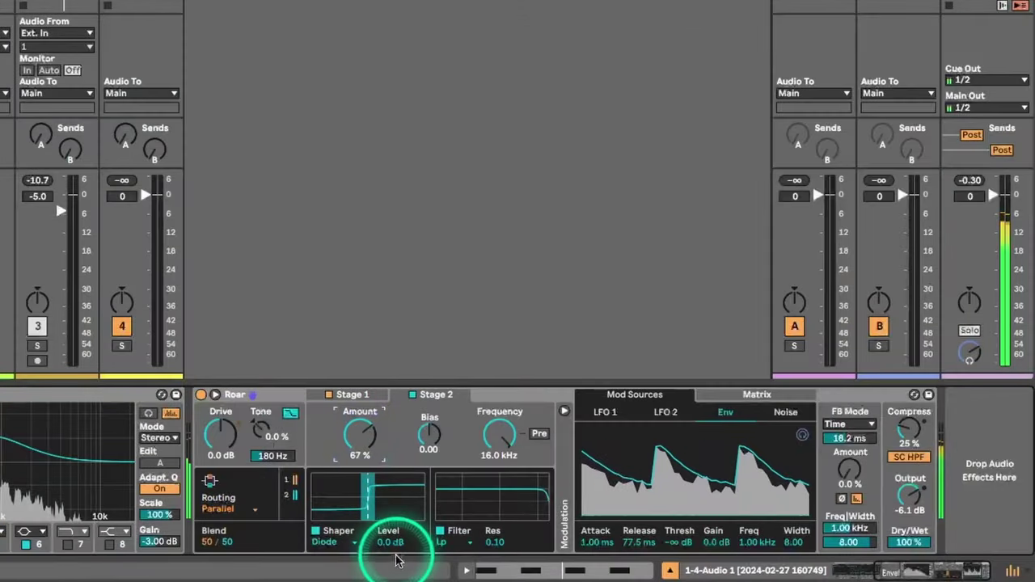